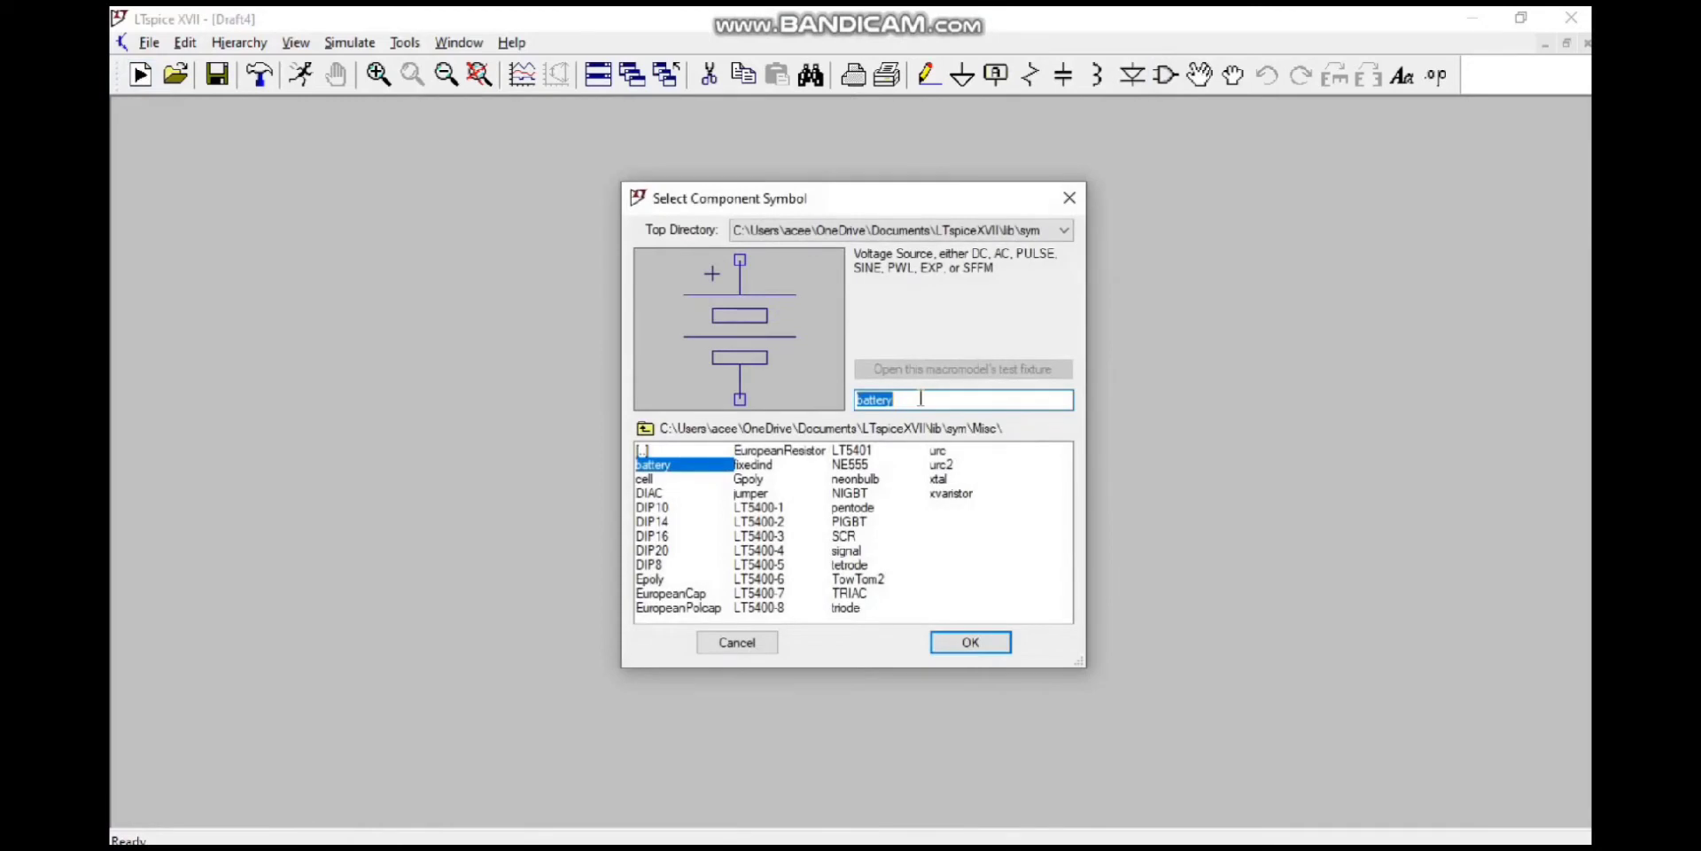
# Step: Place three DIP8 symbols one below another in a single column on the schematic
pyautogui.write('dip')
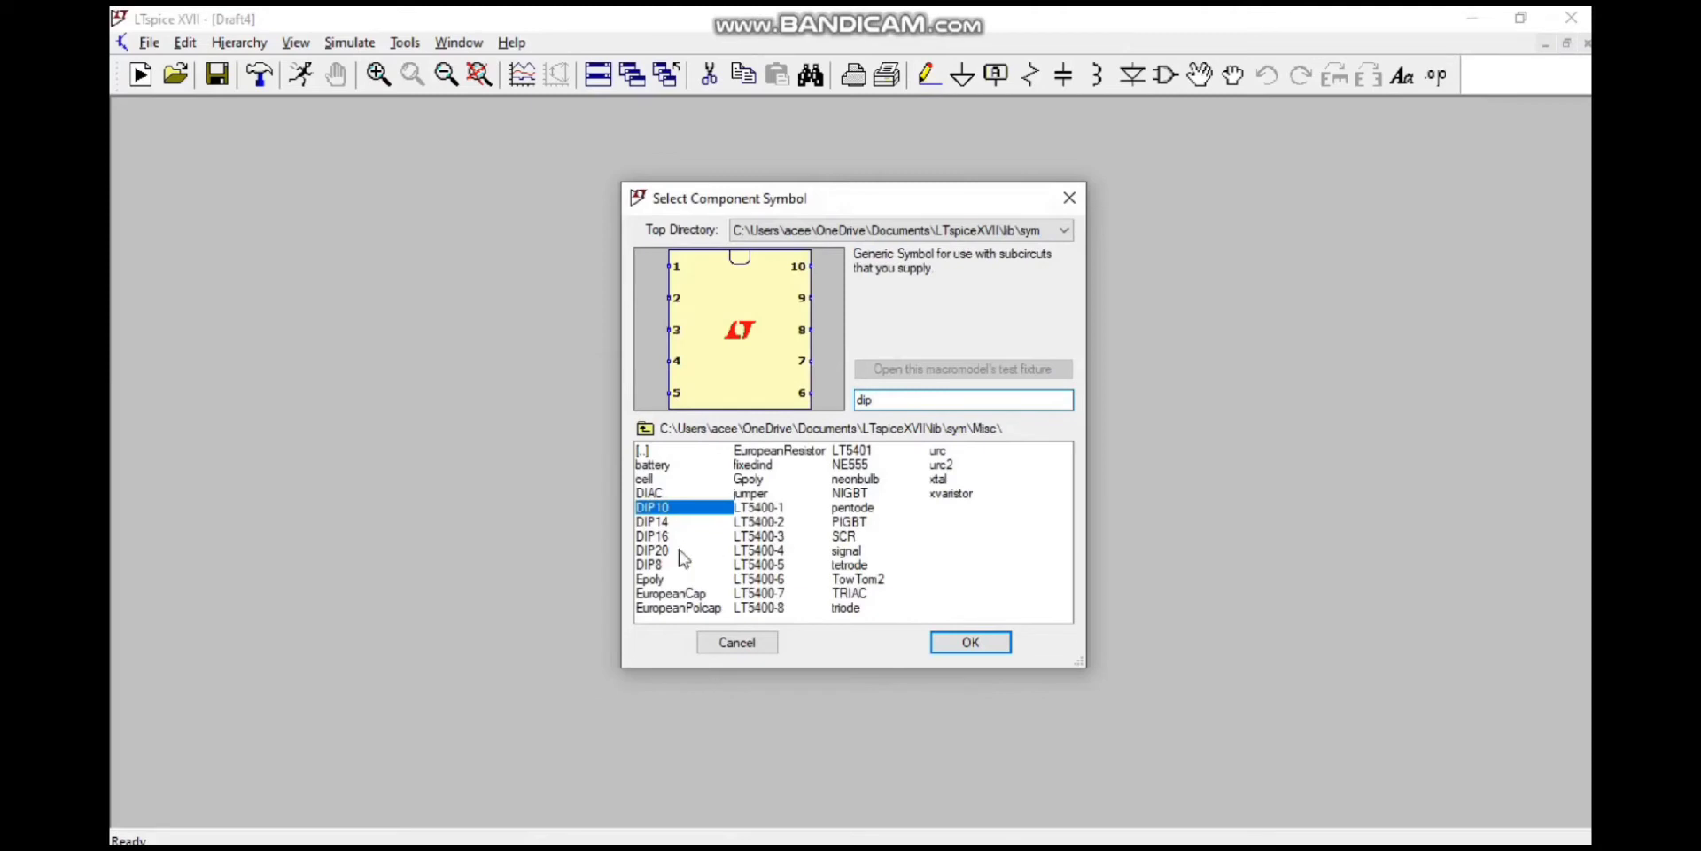
pyautogui.click(667, 564)
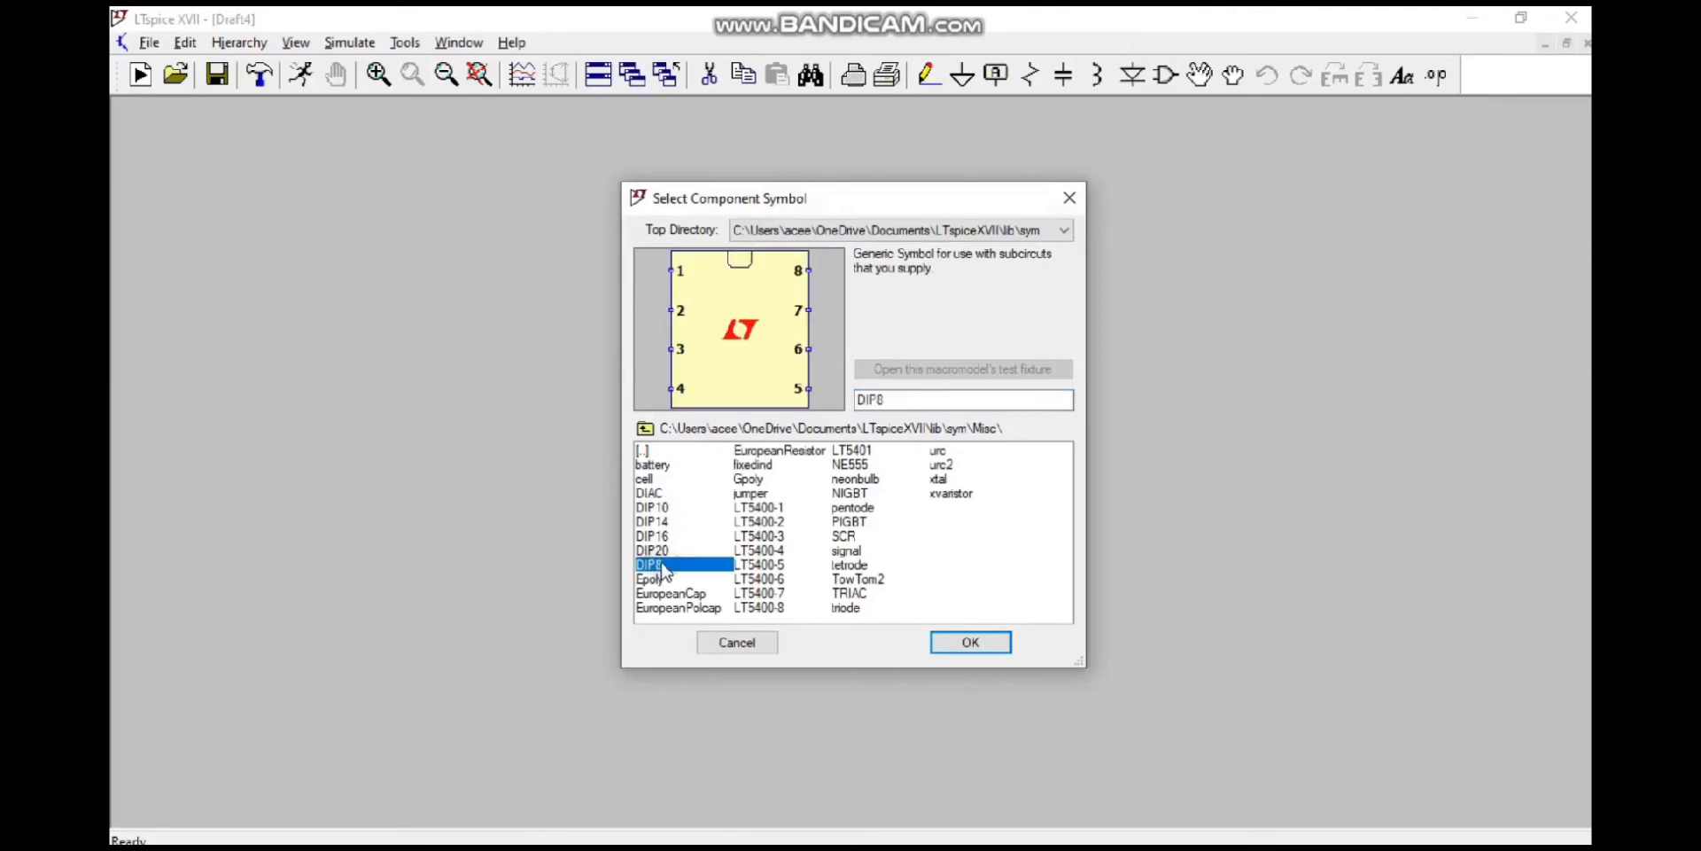
pyautogui.click(970, 641)
pyautogui.click(443, 403)
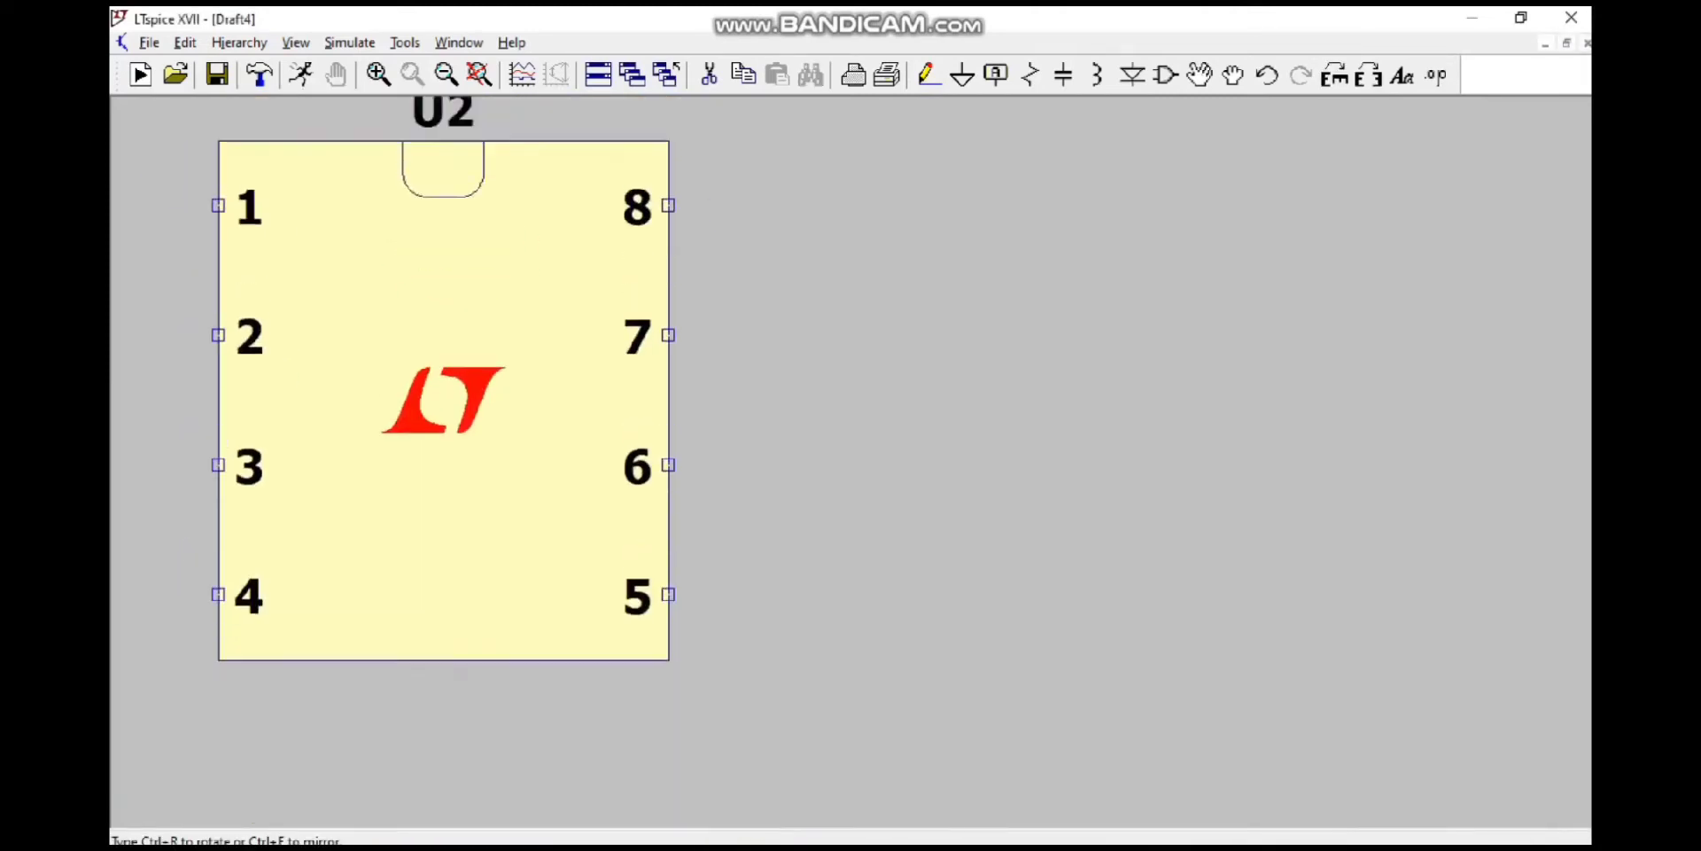
pyautogui.click(443, 403)
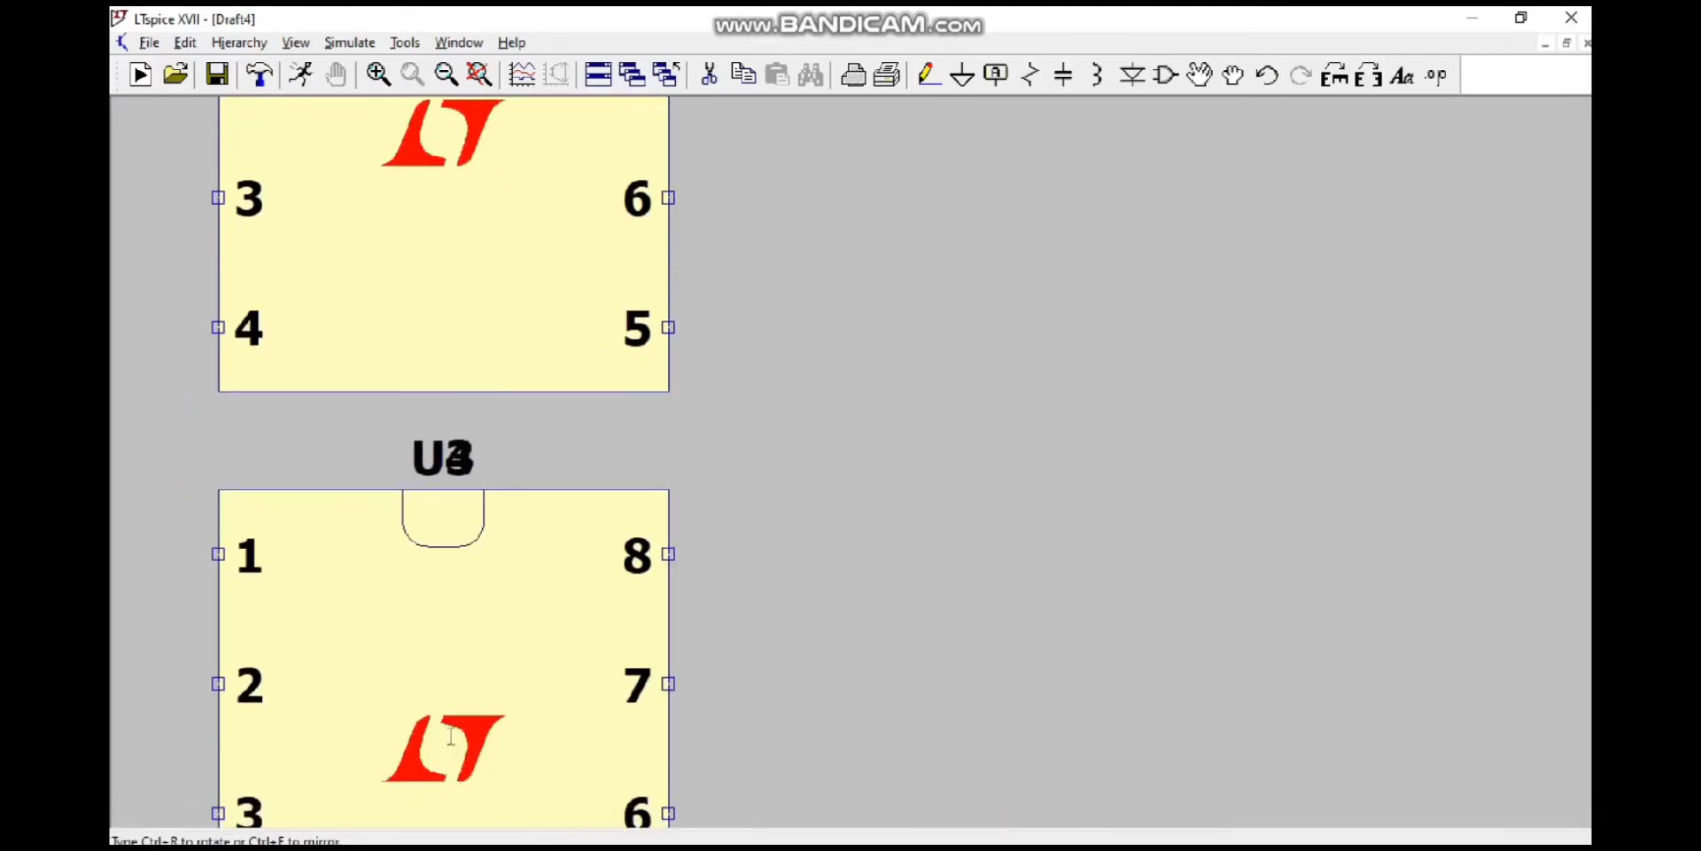
pyautogui.click(451, 736)
pyautogui.press('Escape')
# Step: Move the middle chip U2 slightly upward so the three DIP8 chips are more evenly spaced
pyautogui.scroll(-4, 762, 573)
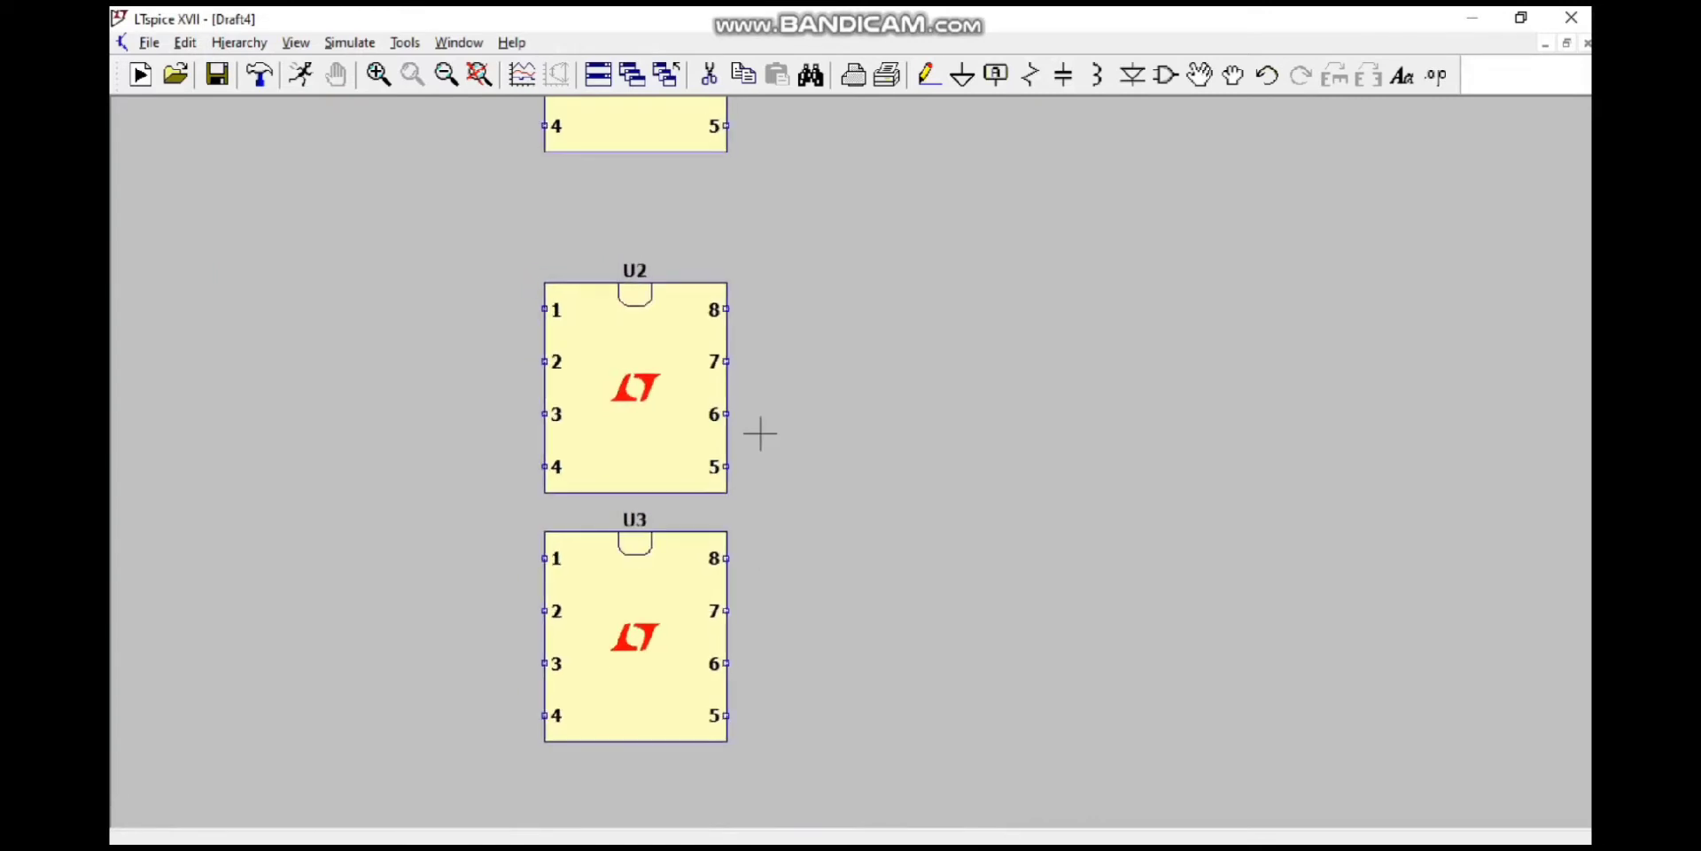
pyautogui.scroll(-2, 760, 434)
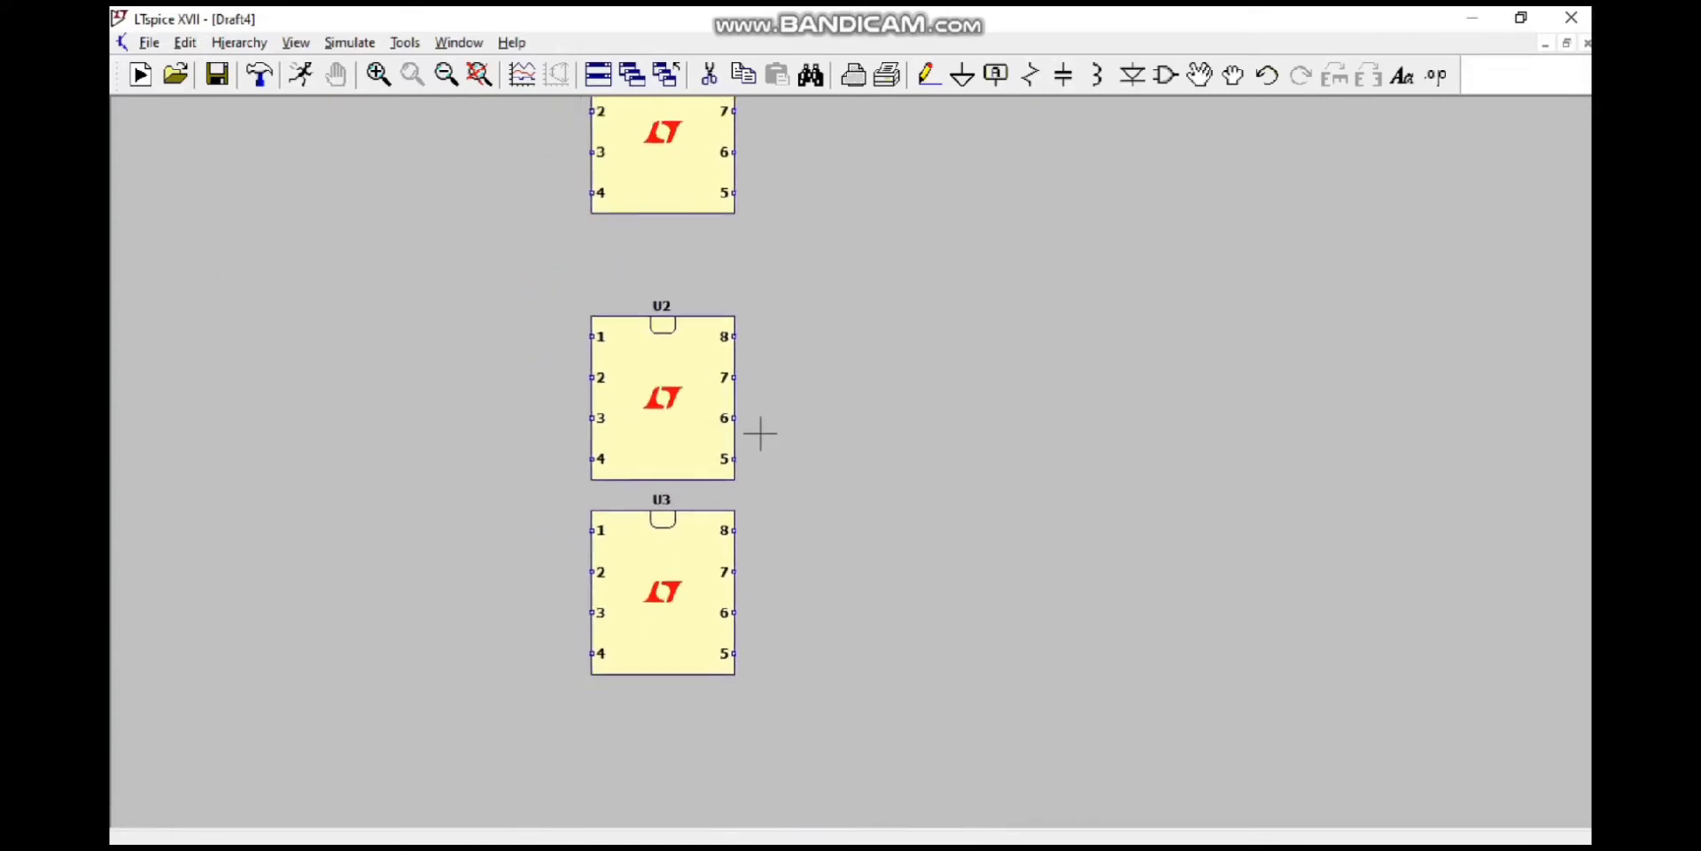
pyautogui.click(1232, 78)
pyautogui.click(520, 494)
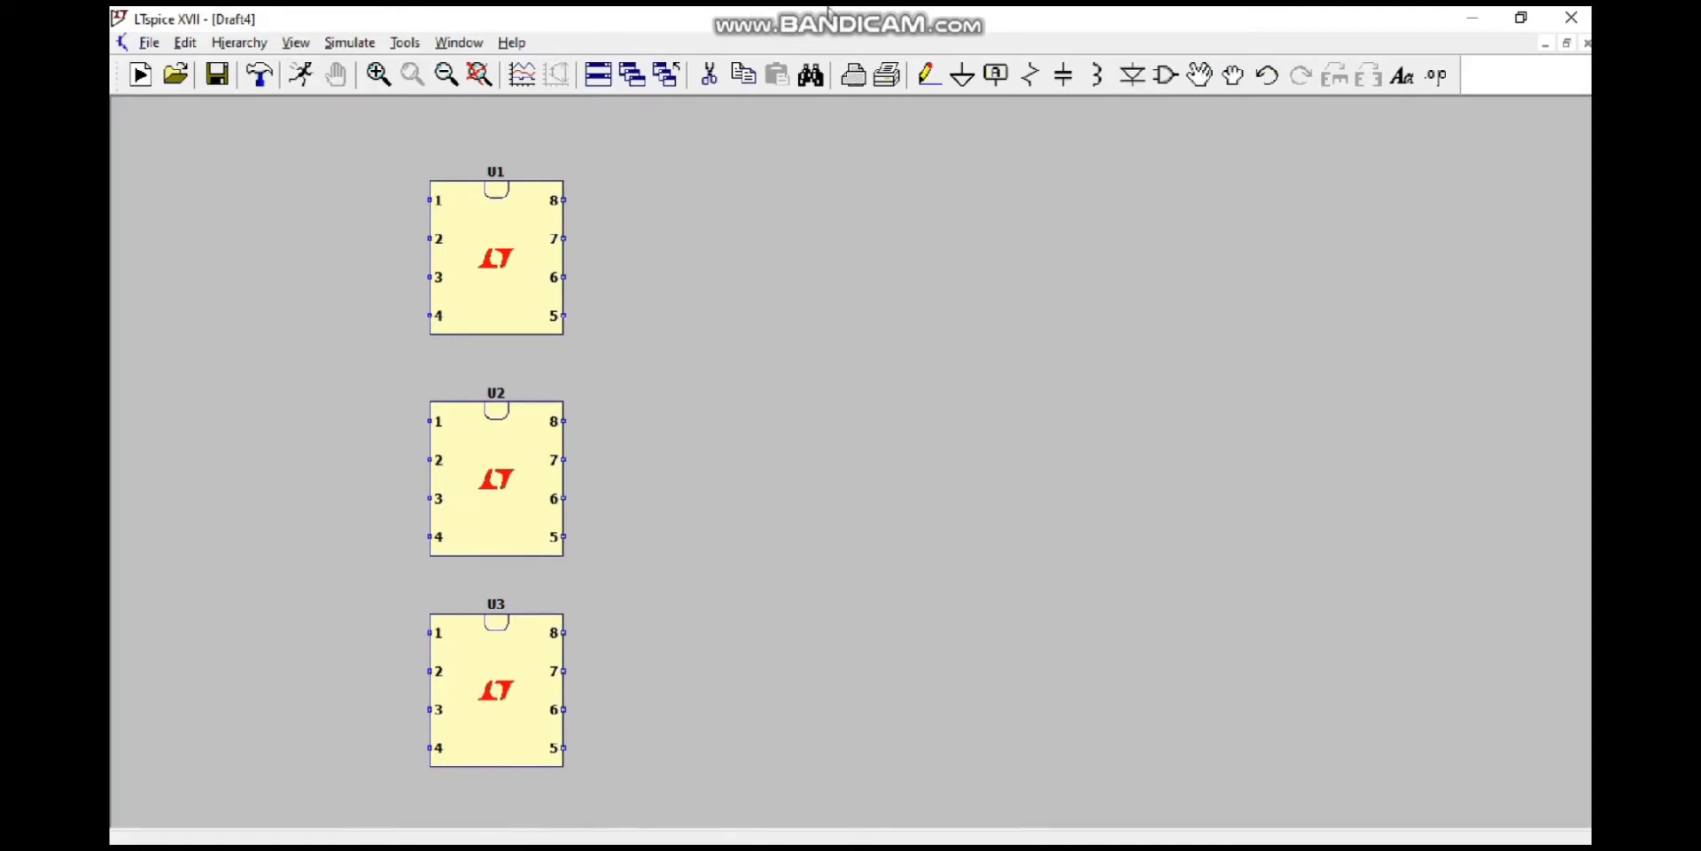
# Step: Place six LT1057 op-amps to the right of the DIP8 chips, two in each chip's row
pyautogui.click(1164, 76)
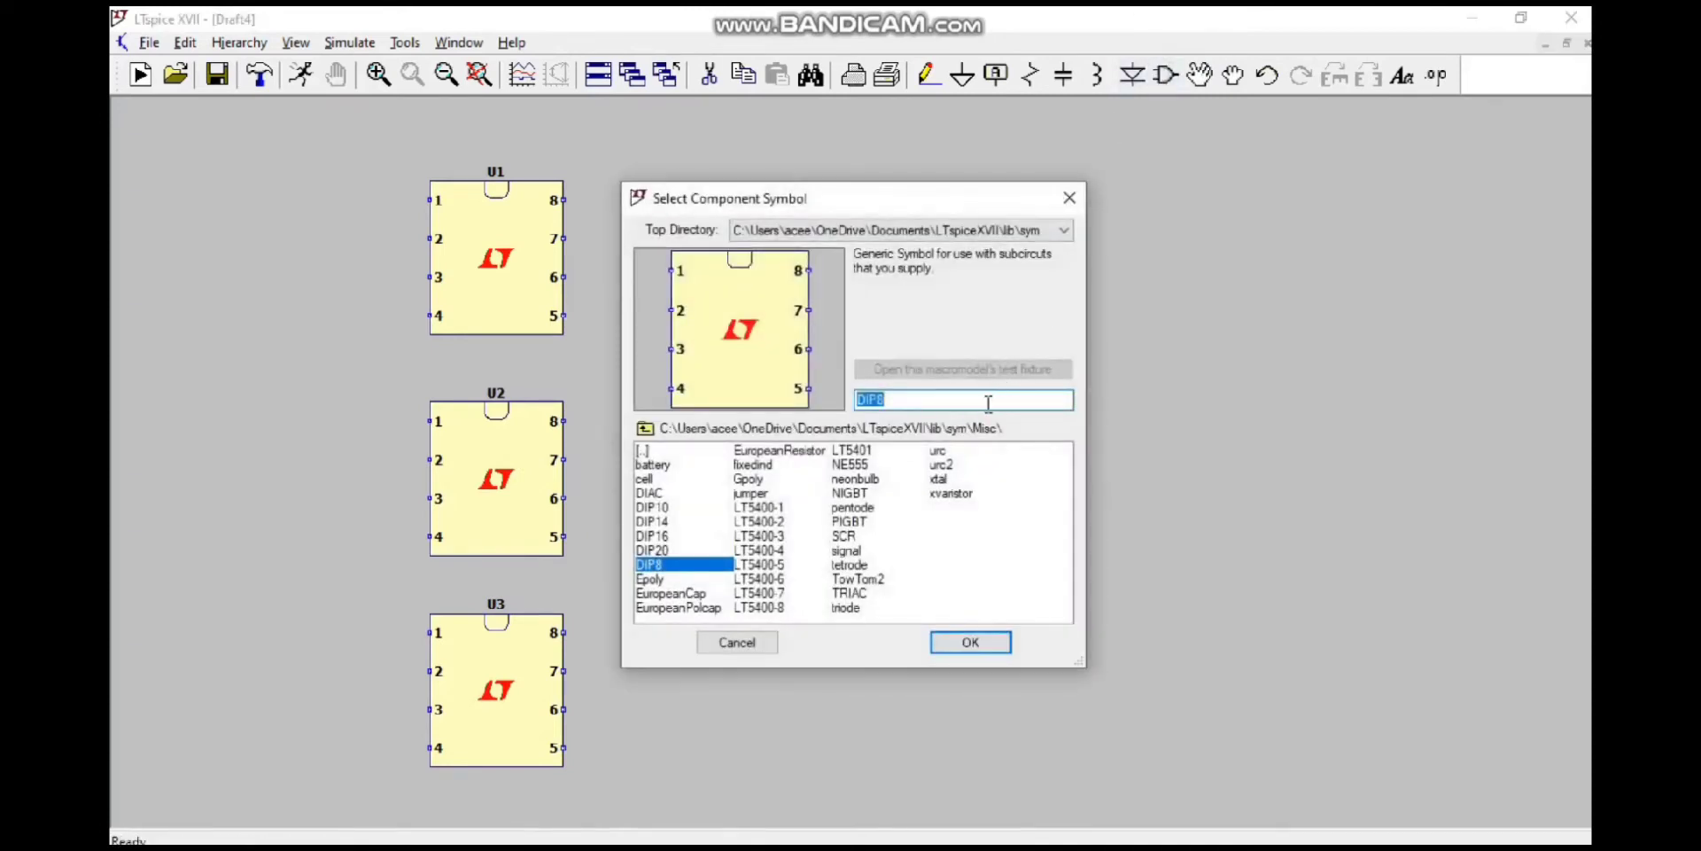
pyautogui.write('LT')
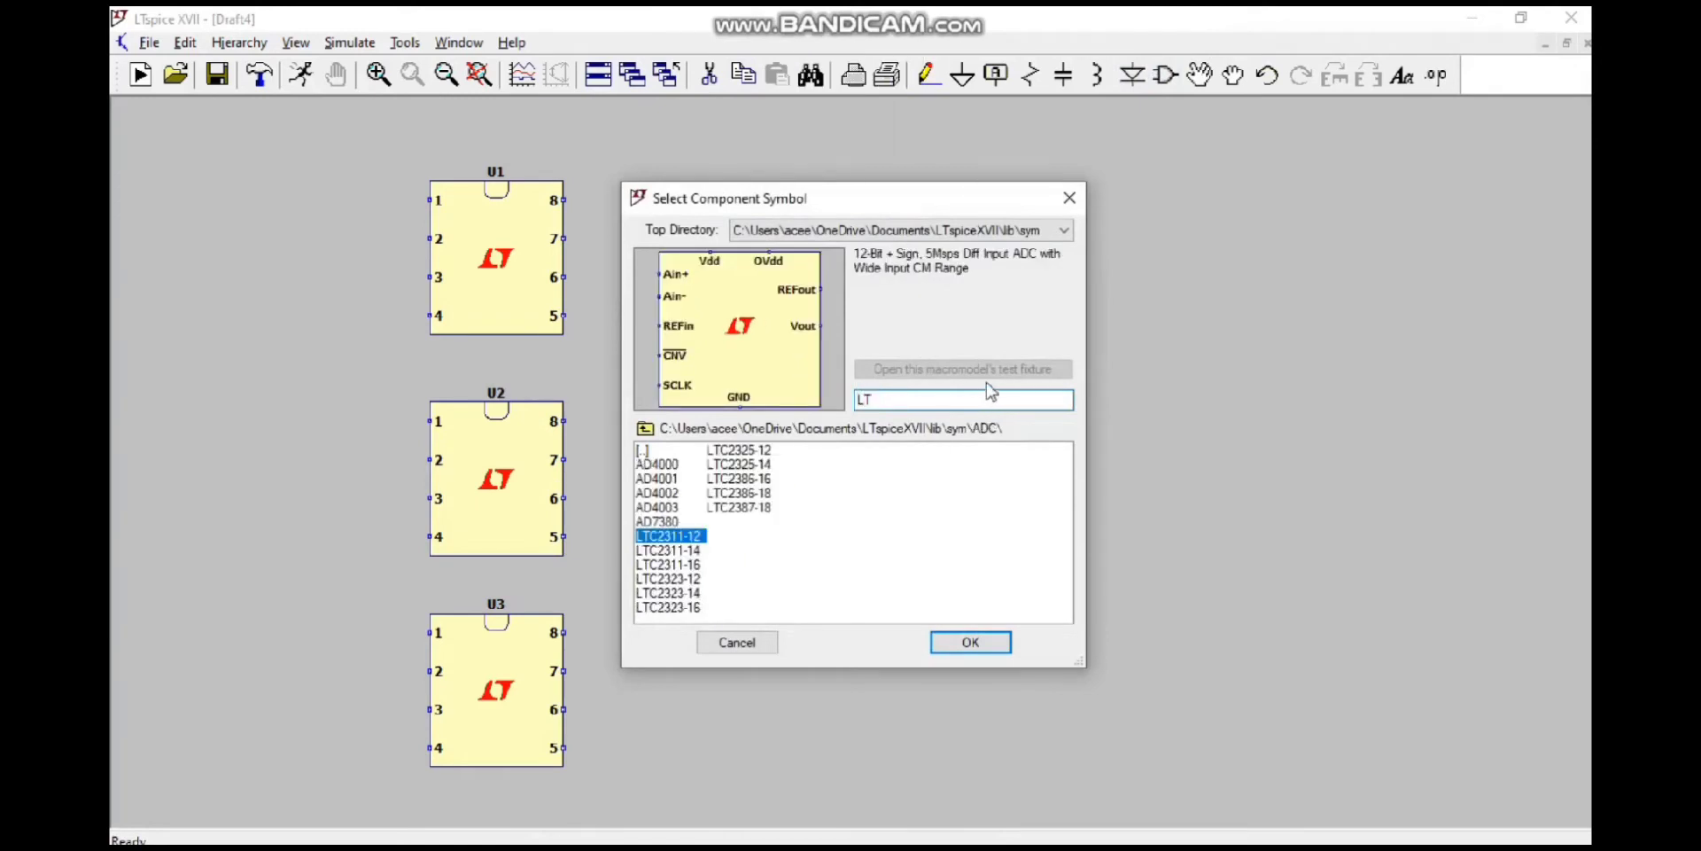
pyautogui.write('1057')
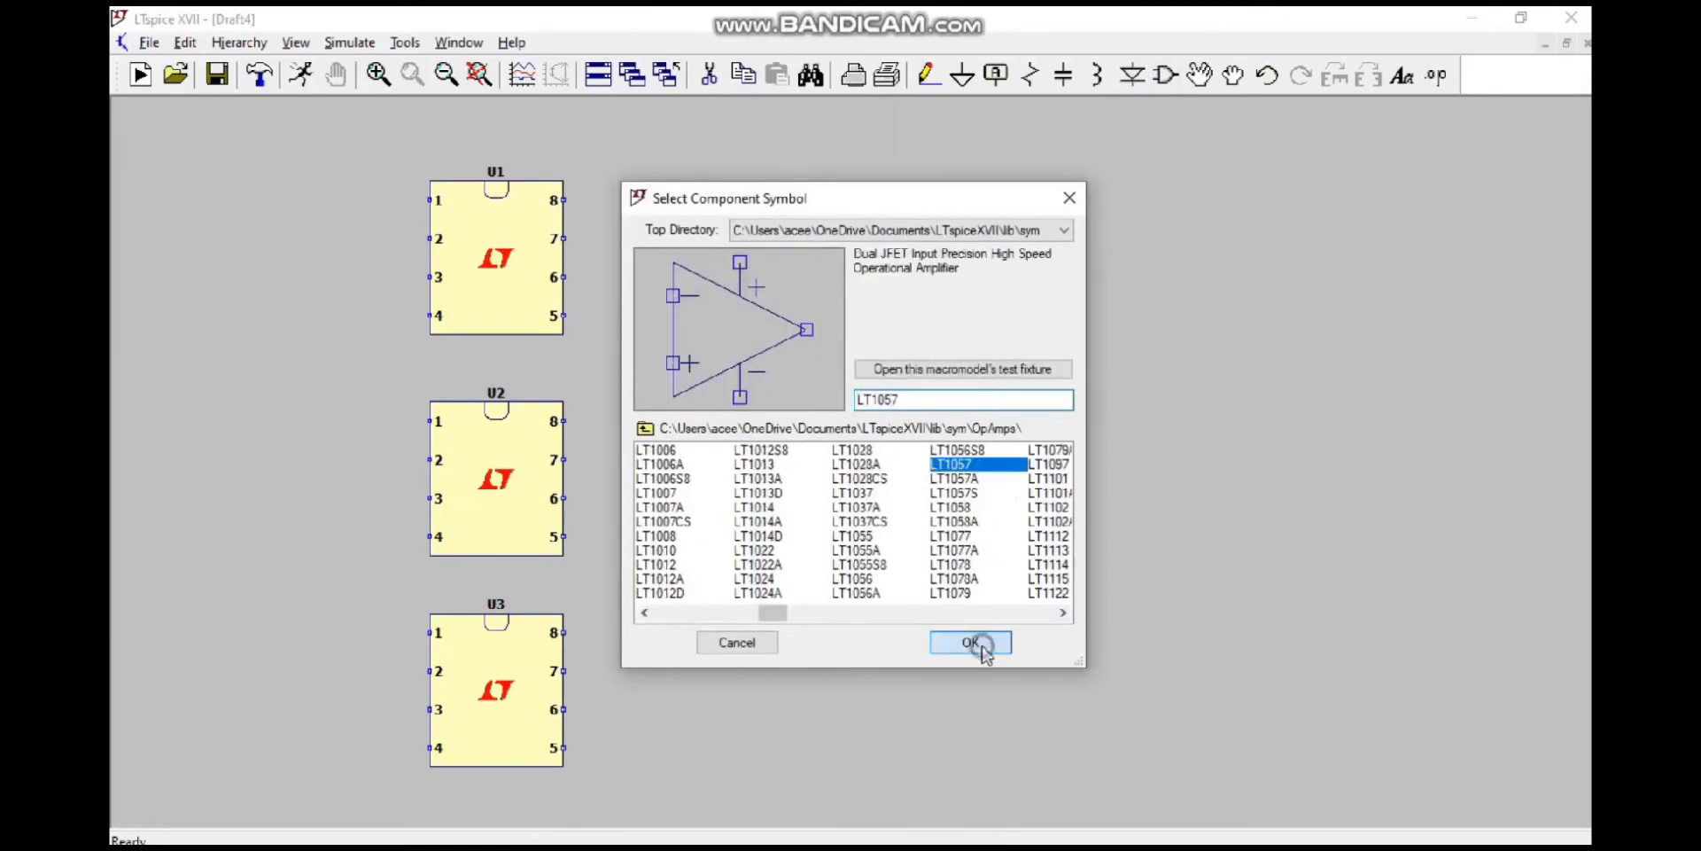
pyautogui.click(972, 642)
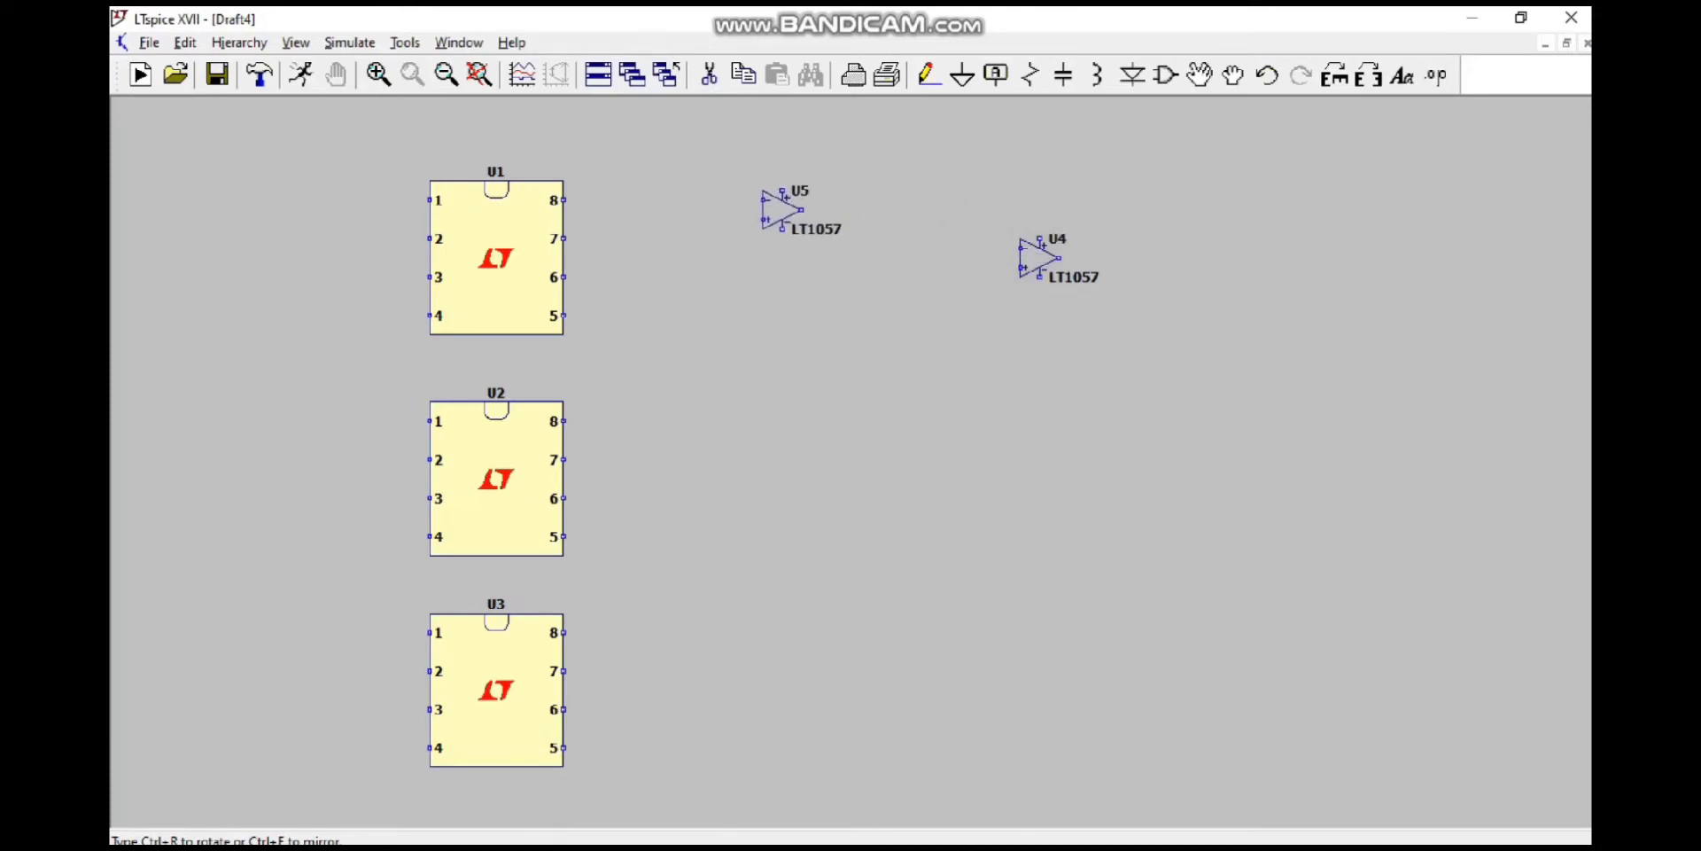
pyautogui.click(790, 259)
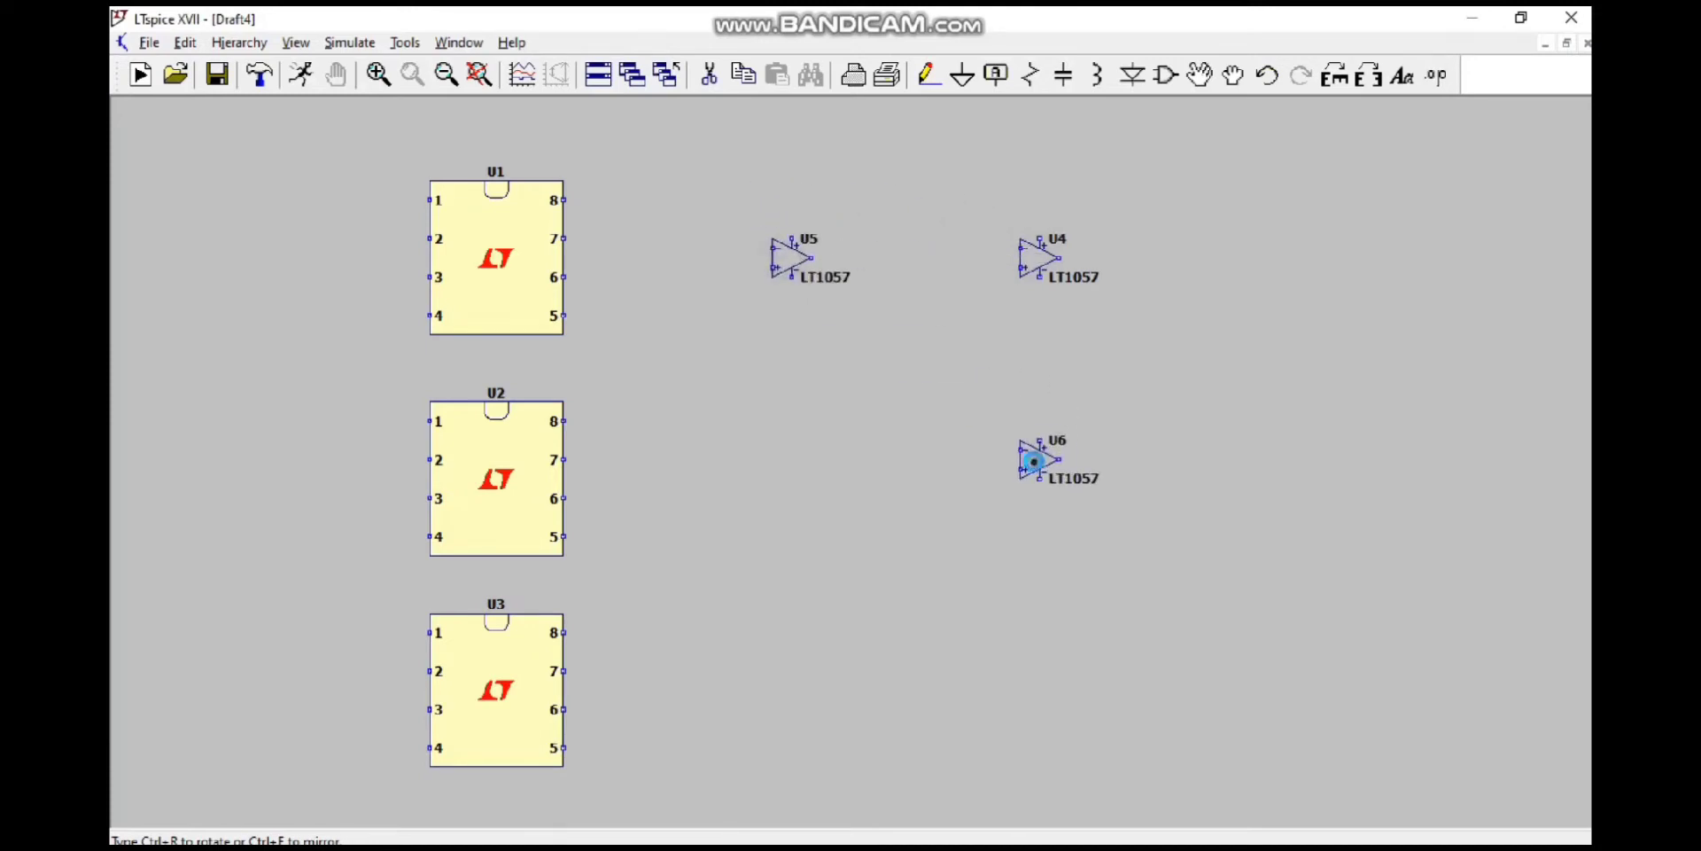
pyautogui.click(1039, 458)
pyautogui.click(790, 459)
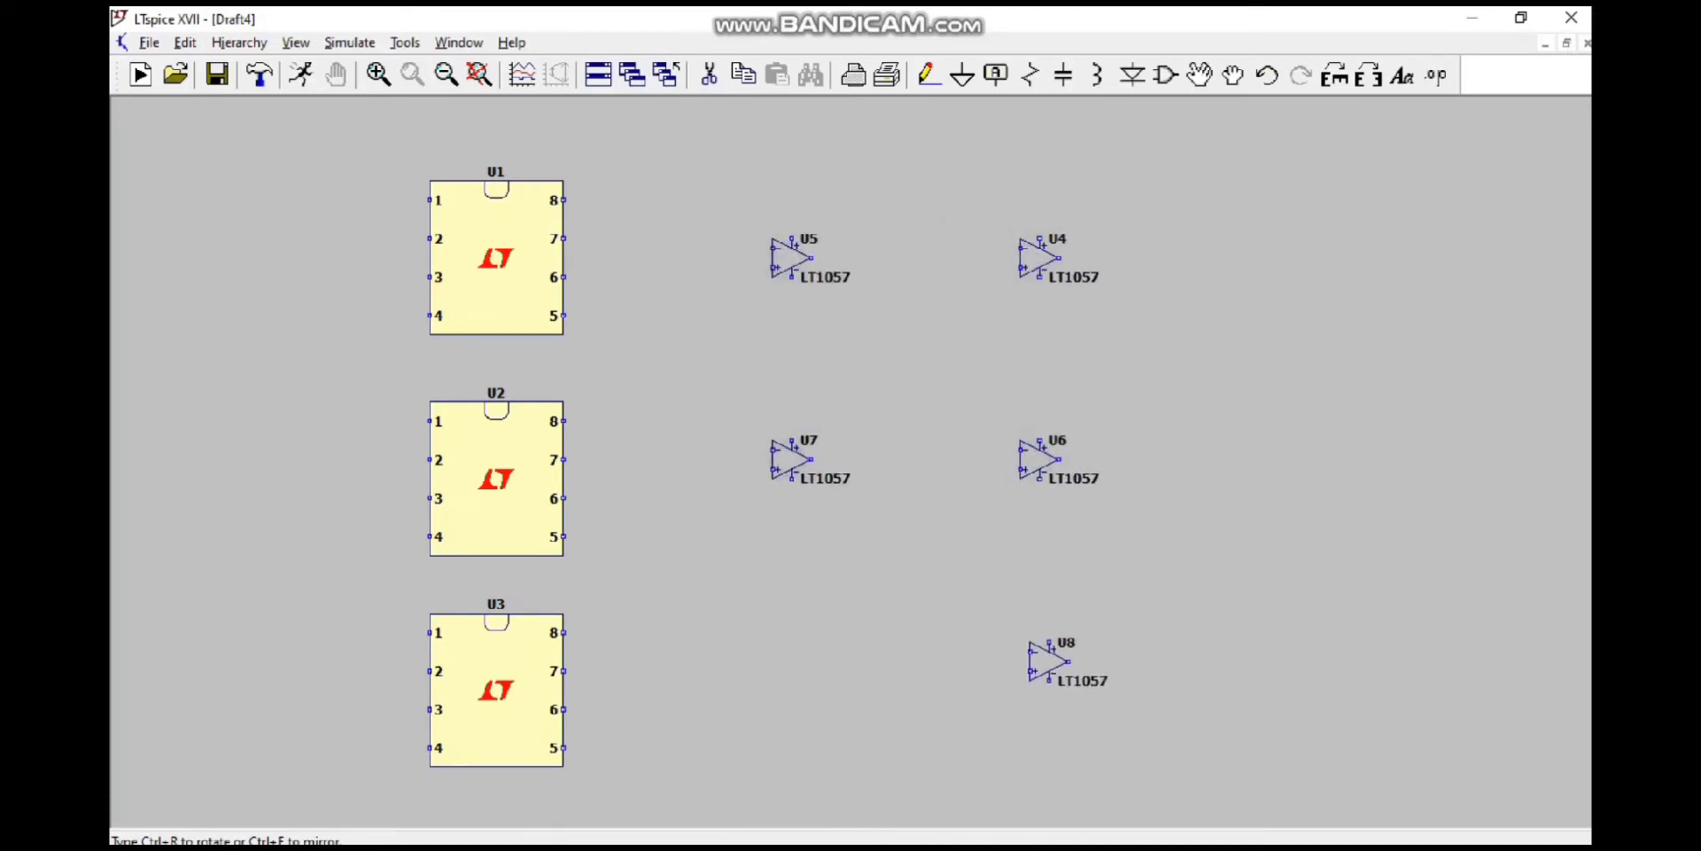
pyautogui.click(1048, 661)
pyautogui.click(790, 672)
pyautogui.press('Escape')
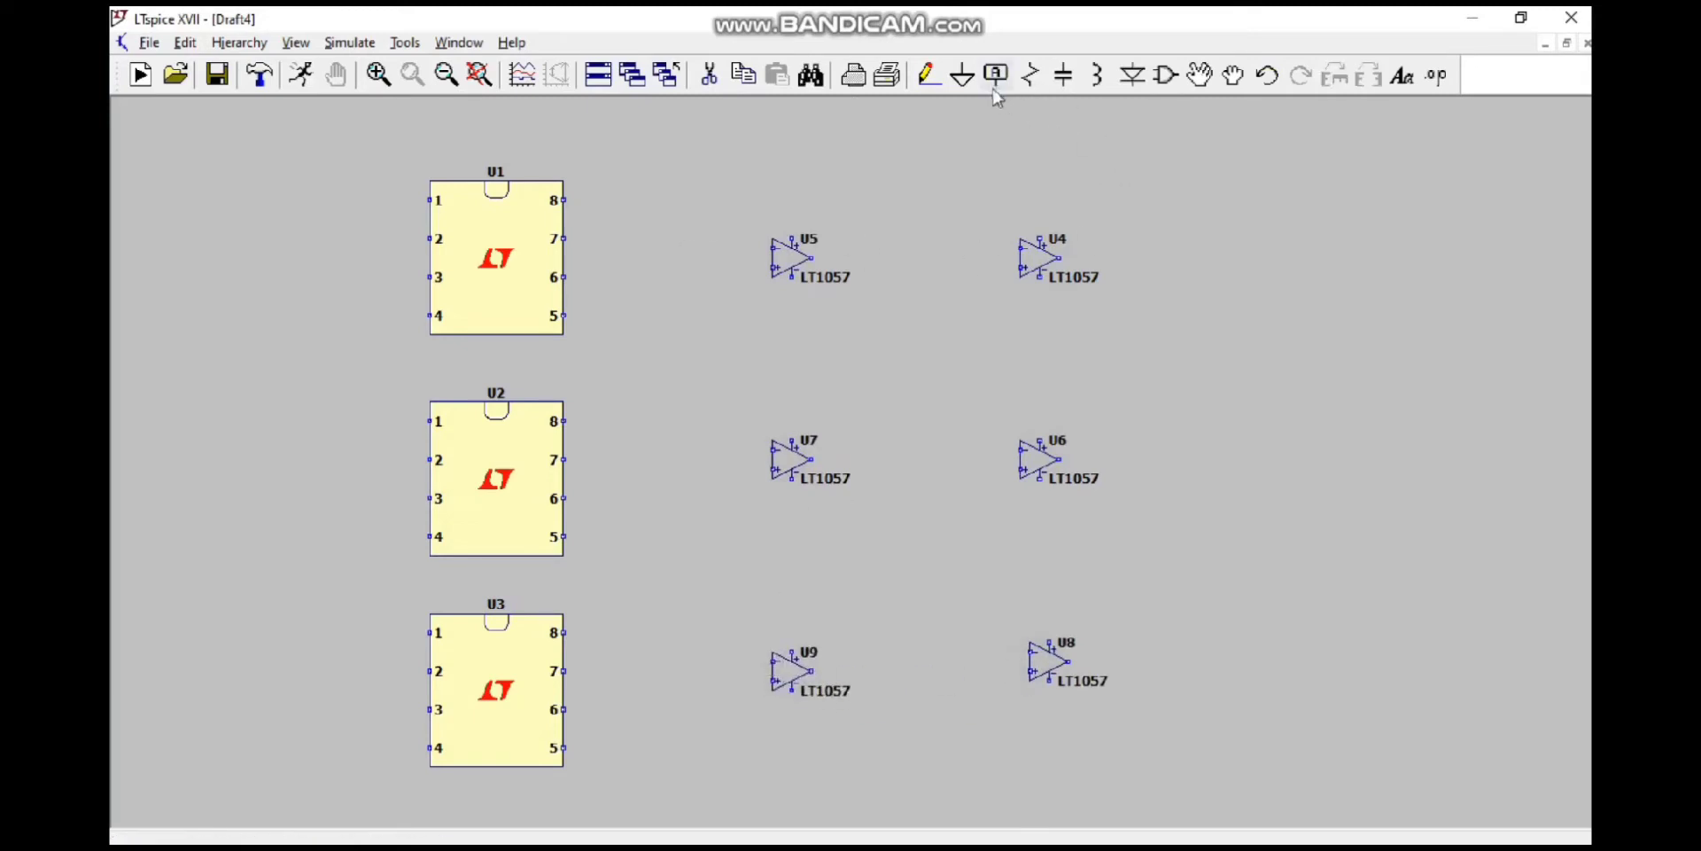
# Step: Place a ground symbol below and to the left of each of the six LT1057 op-amps
pyautogui.click(963, 75)
pyautogui.click(1001, 305)
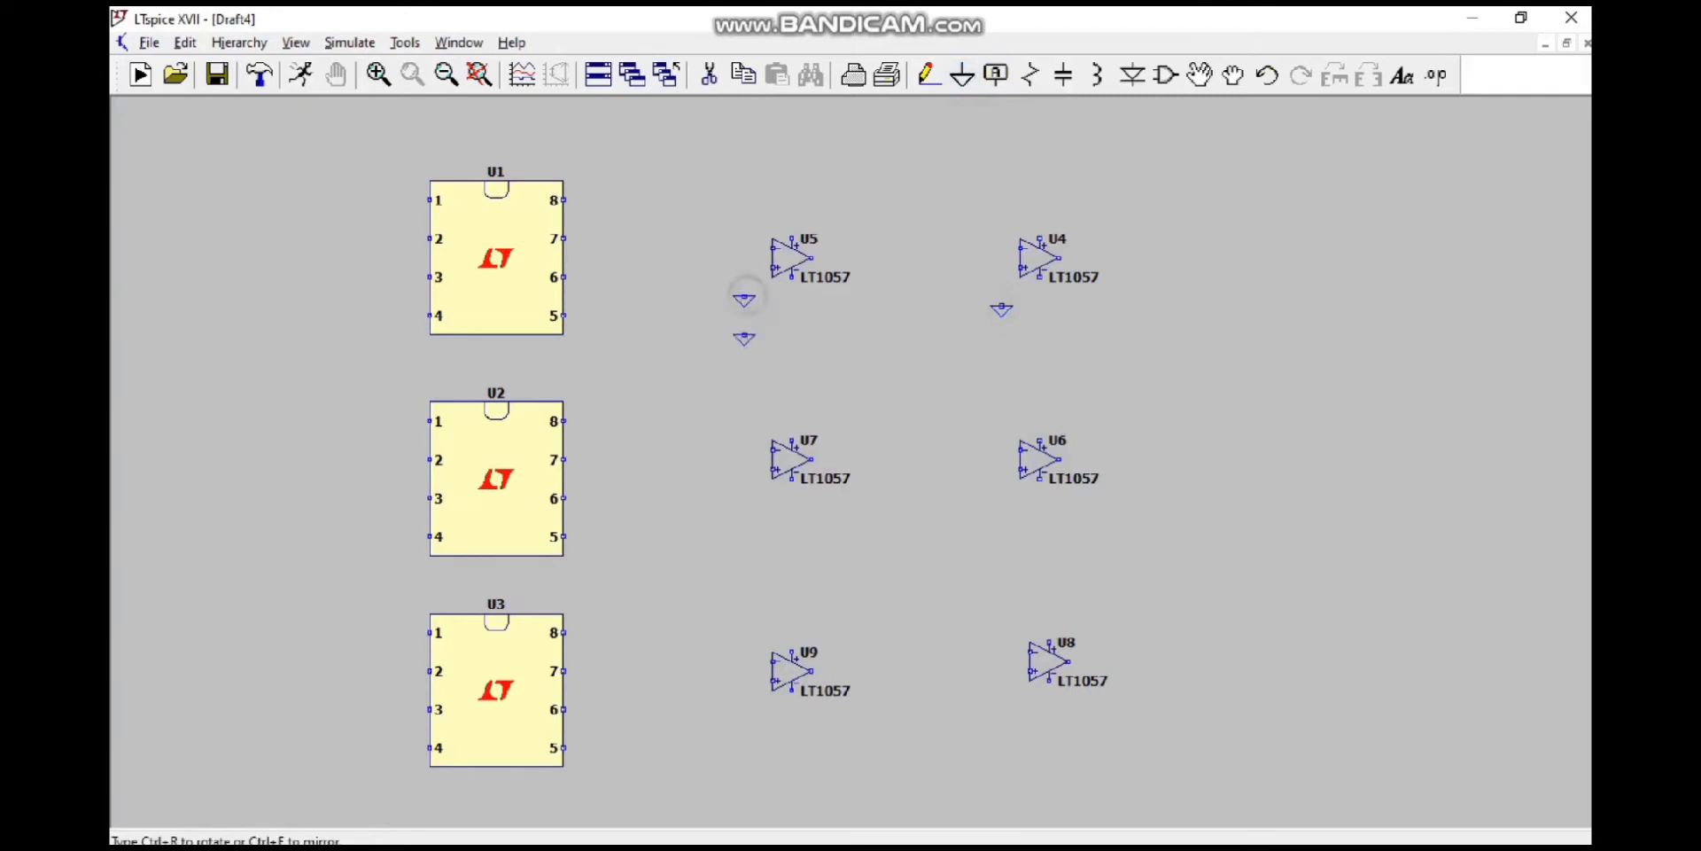
pyautogui.click(1001, 502)
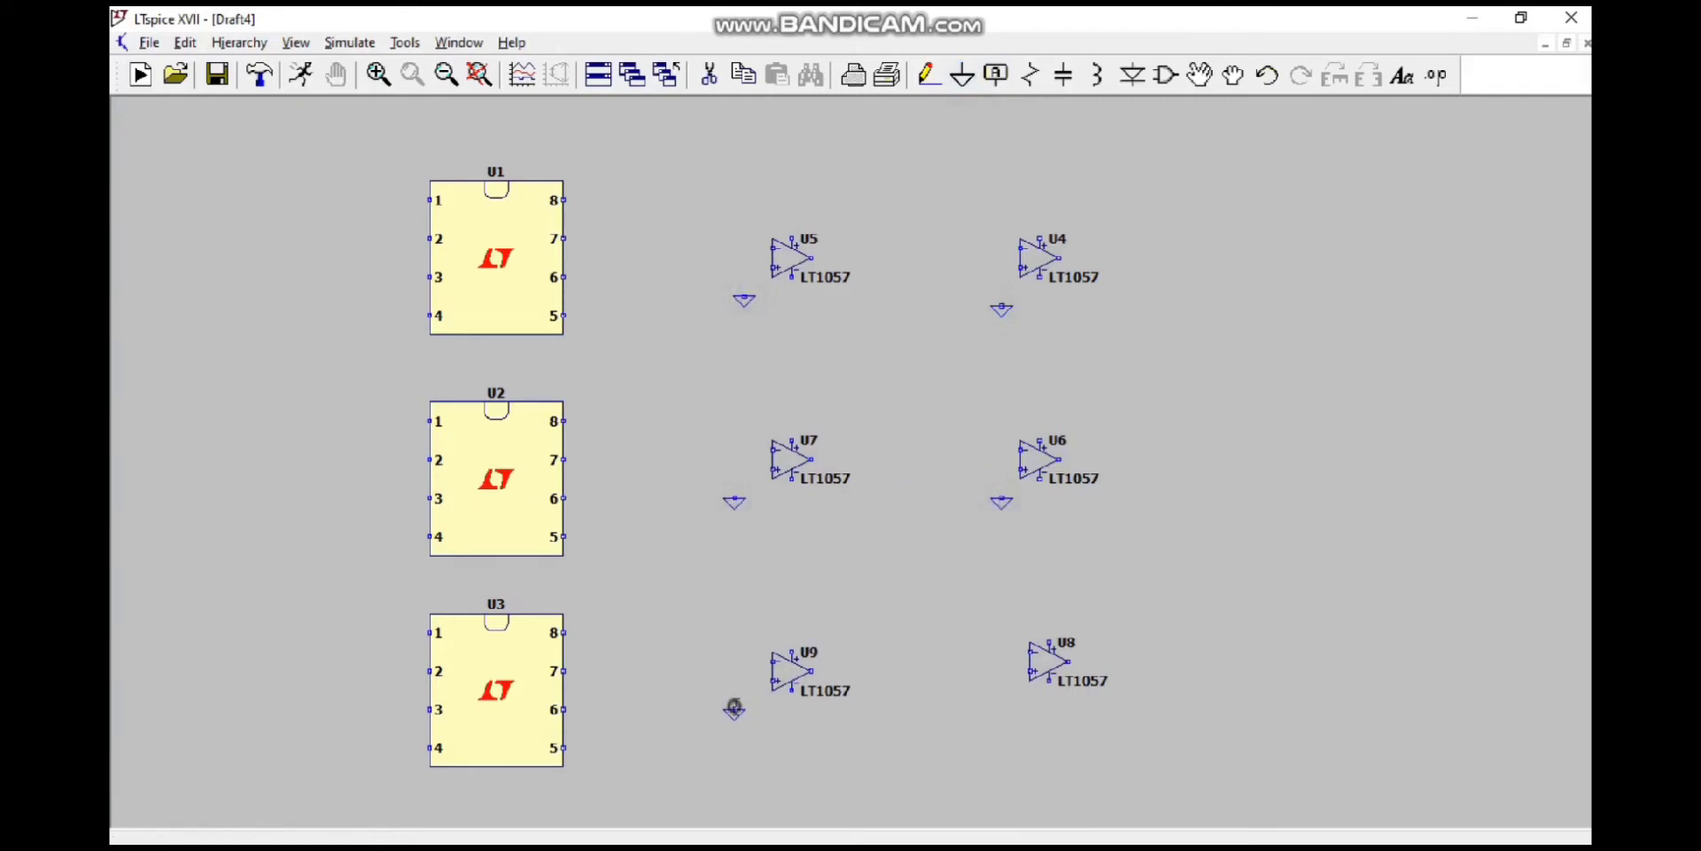
pyautogui.click(735, 713)
# Step: Wire the non-inverting inputs of the top-row op-amps U5 and U4 to their ground symbols
pyautogui.click(928, 76)
pyautogui.click(744, 295)
pyautogui.click(744, 266)
pyautogui.rightClick(886, 282)
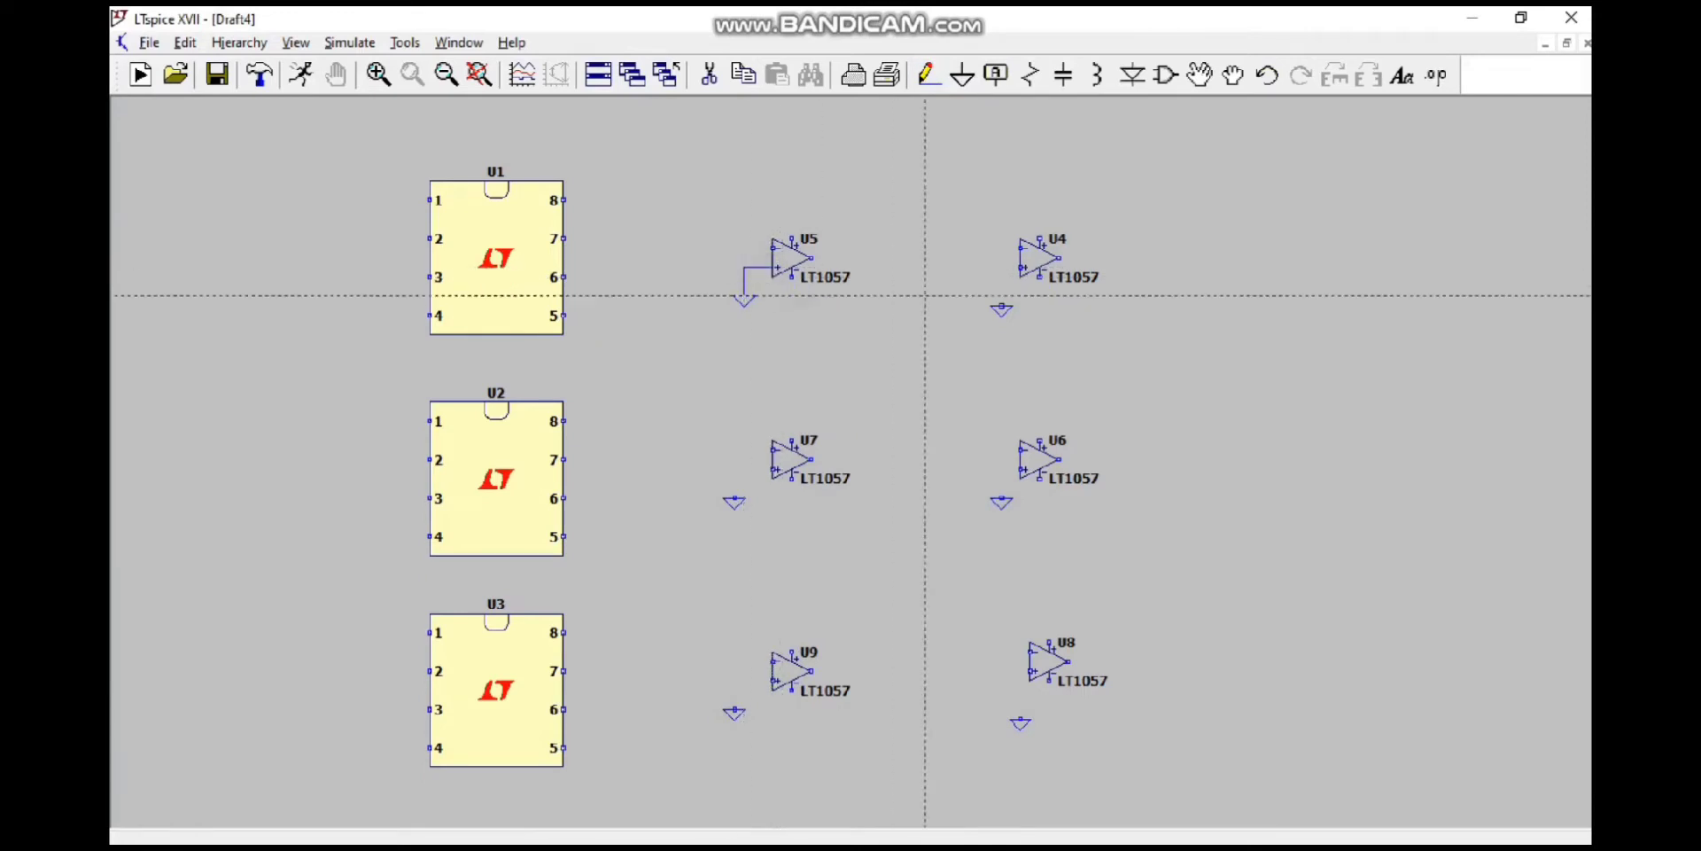
pyautogui.click(1002, 306)
pyautogui.click(1019, 267)
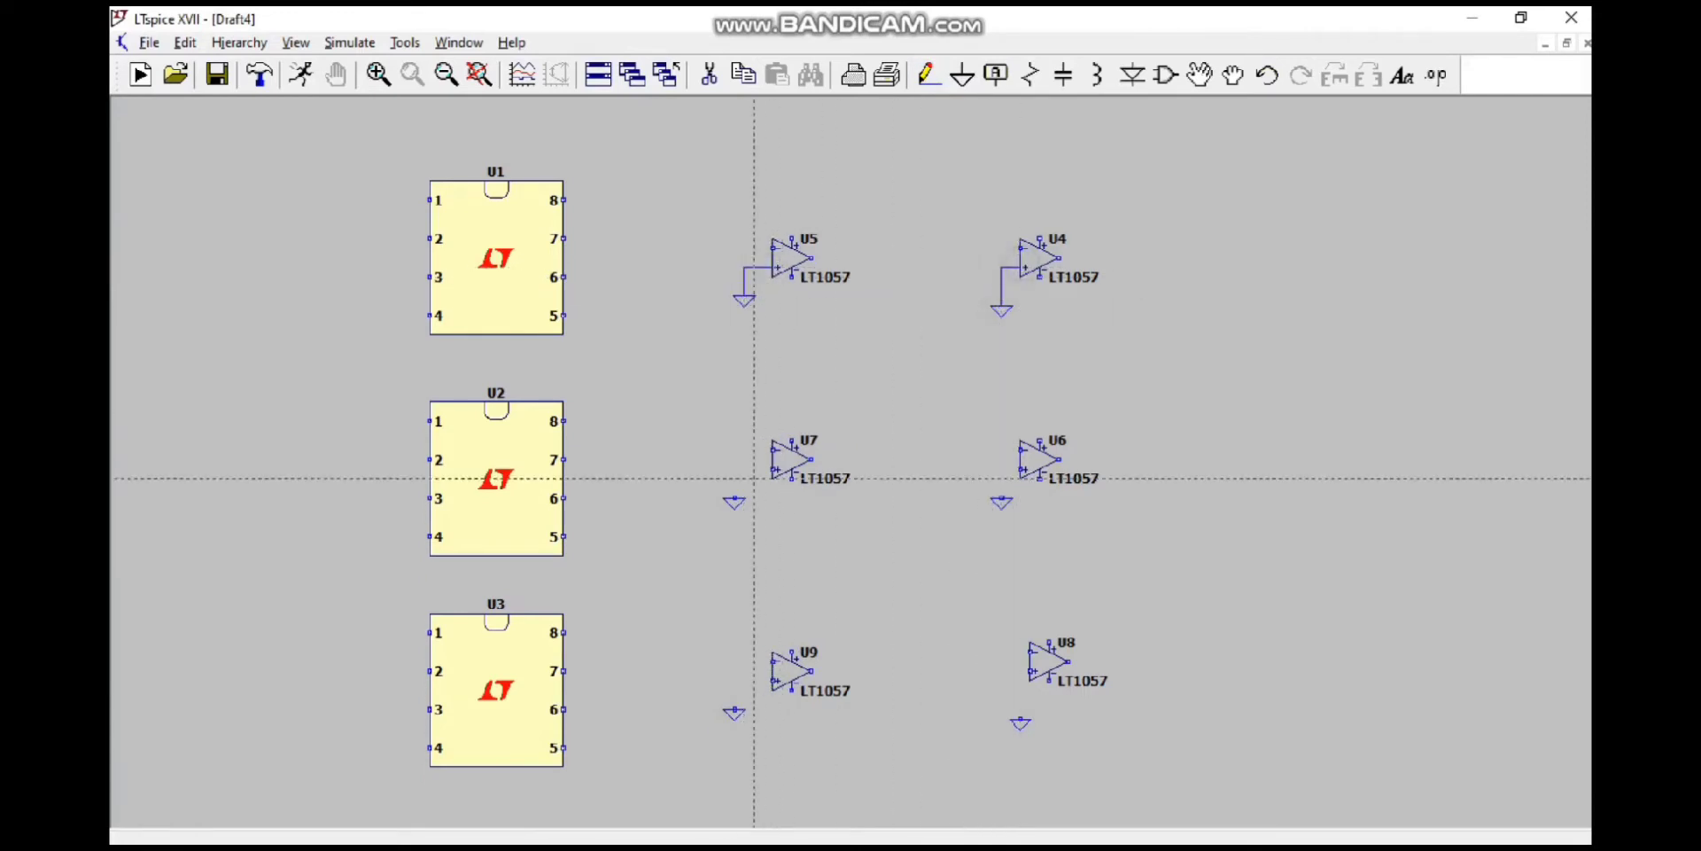
# Step: Wire the non-inverting inputs of the middle-row op-amps U7 and U6 to their ground symbols
pyautogui.click(734, 498)
pyautogui.click(735, 470)
pyautogui.click(773, 469)
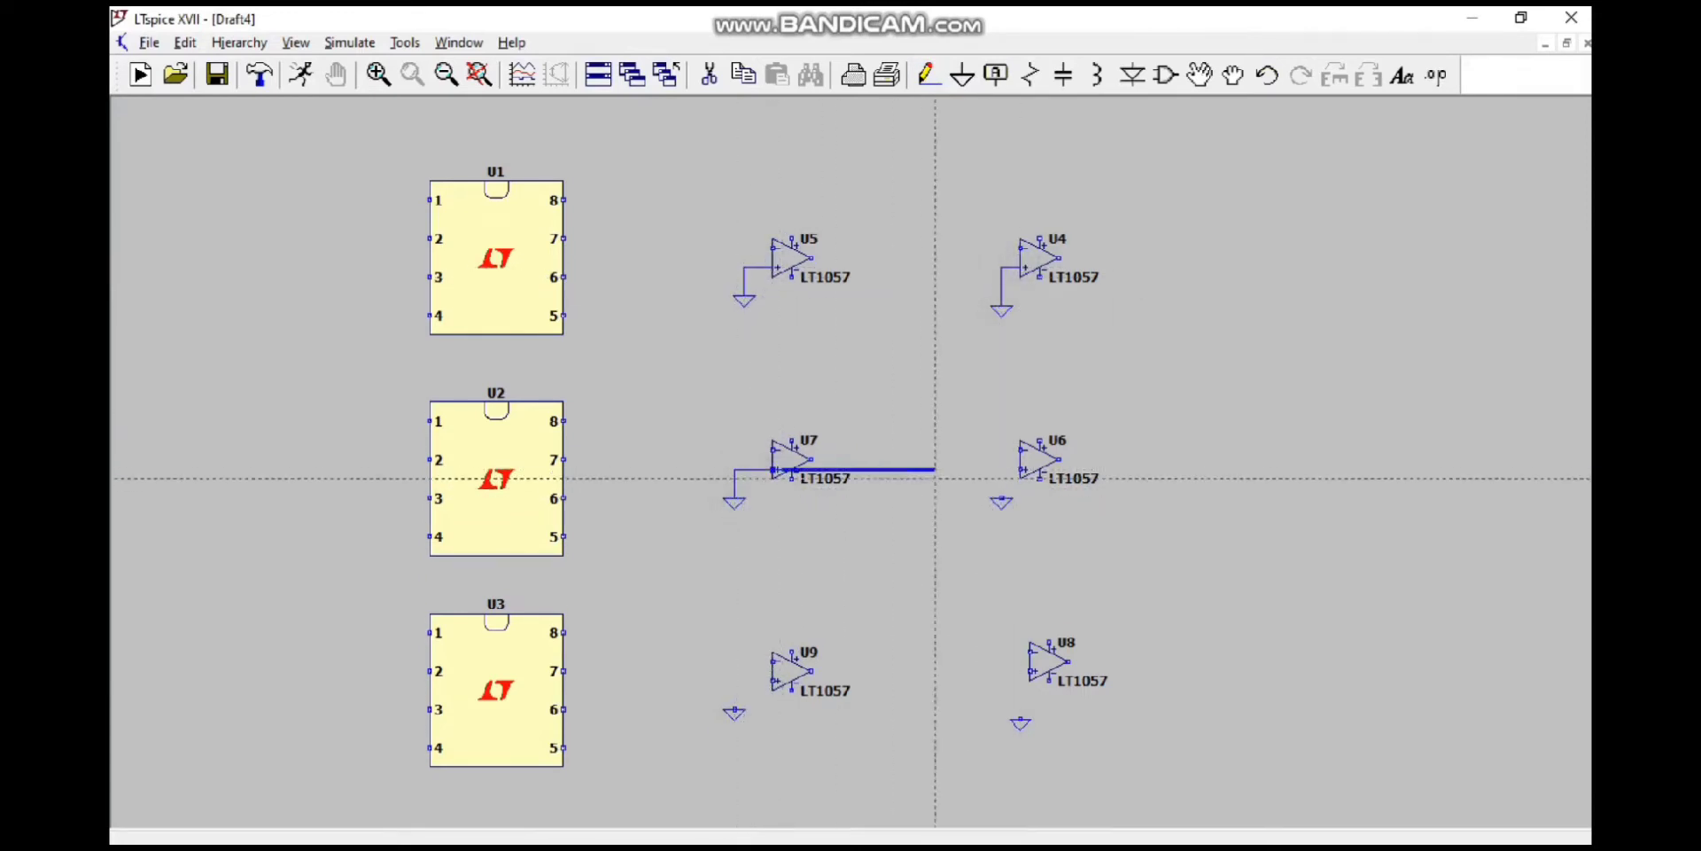
pyautogui.rightClick(991, 469)
pyautogui.click(773, 469)
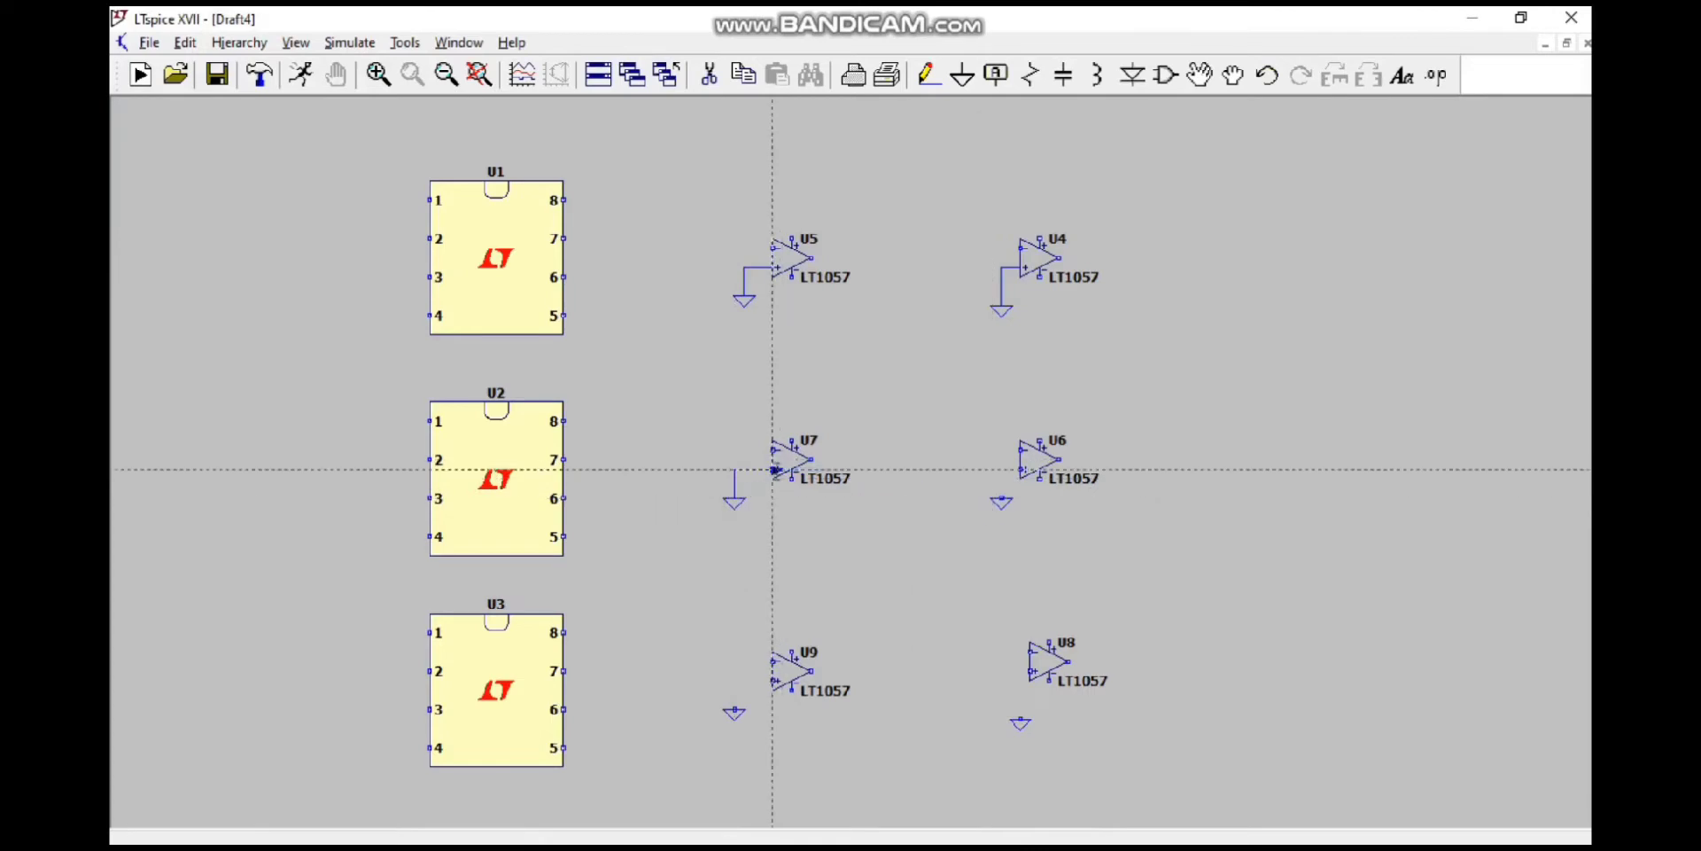
pyautogui.click(1001, 498)
pyautogui.click(1022, 470)
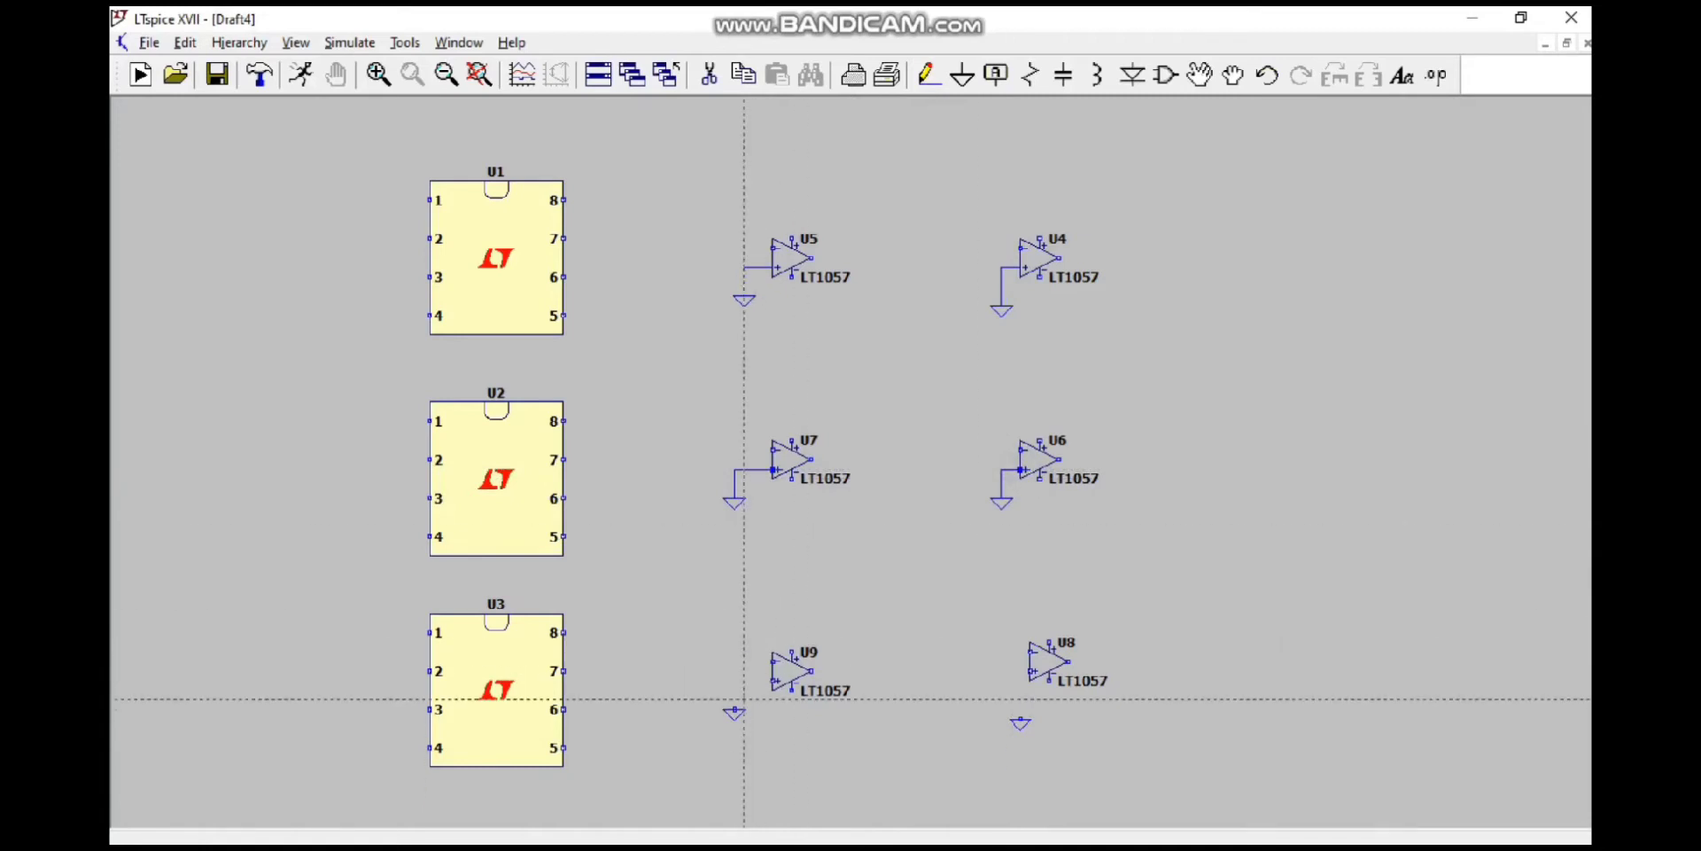
# Step: Wire the non-inverting inputs of the bottom-row op-amps U9 and U8 to their ground symbols
pyautogui.click(734, 708)
pyautogui.click(772, 681)
pyautogui.click(1020, 718)
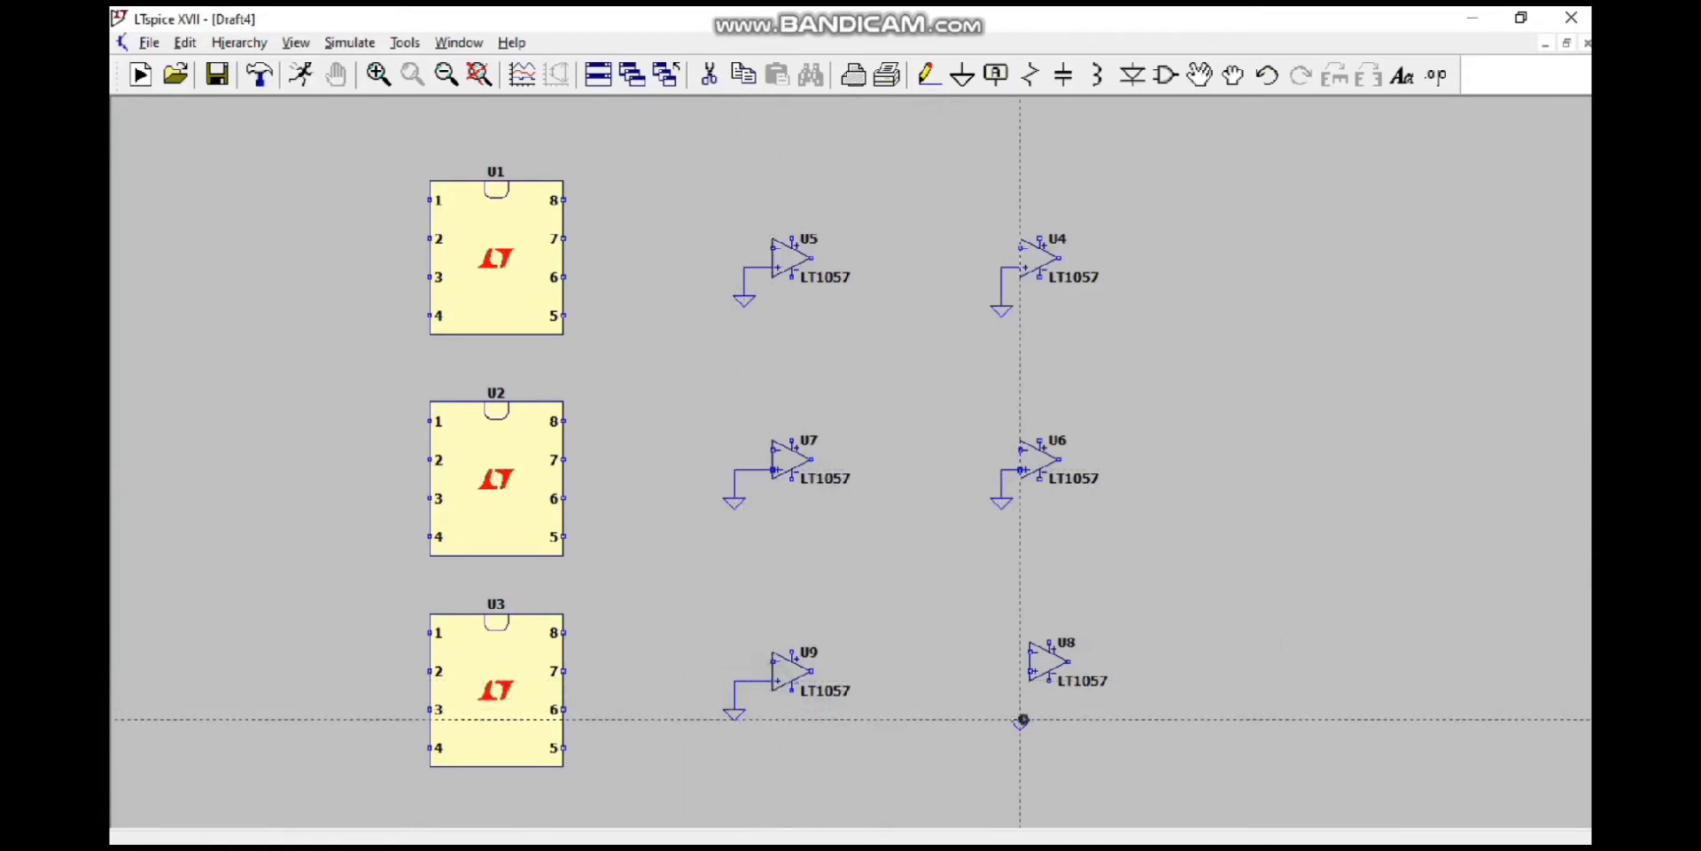
pyautogui.click(1021, 671)
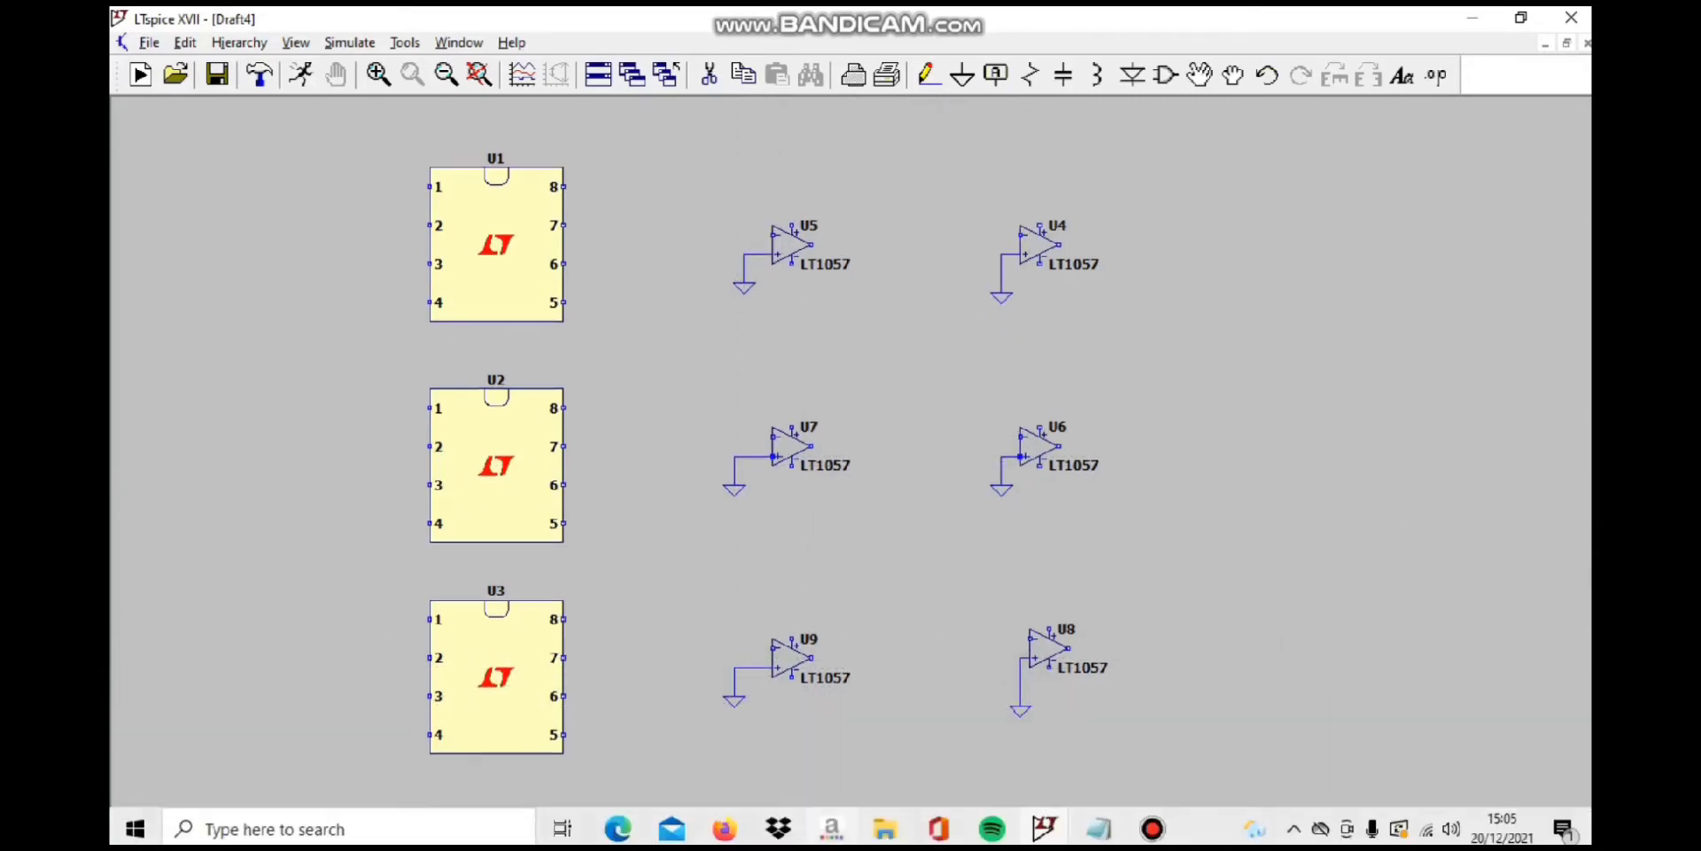
pyautogui.click(1143, 829)
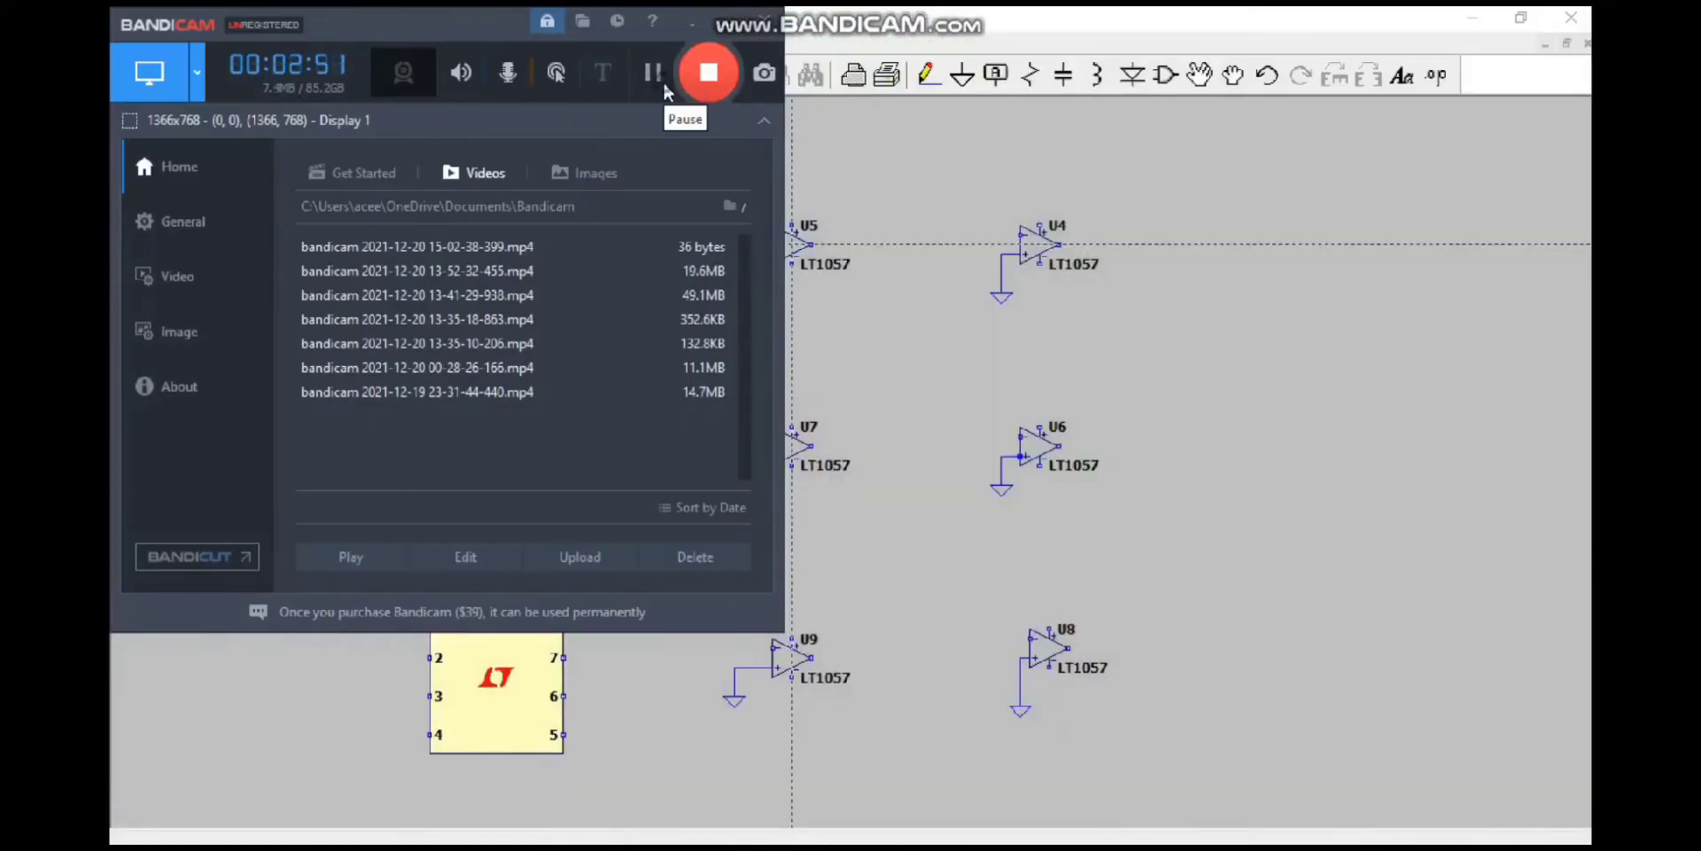
pyautogui.click(656, 72)
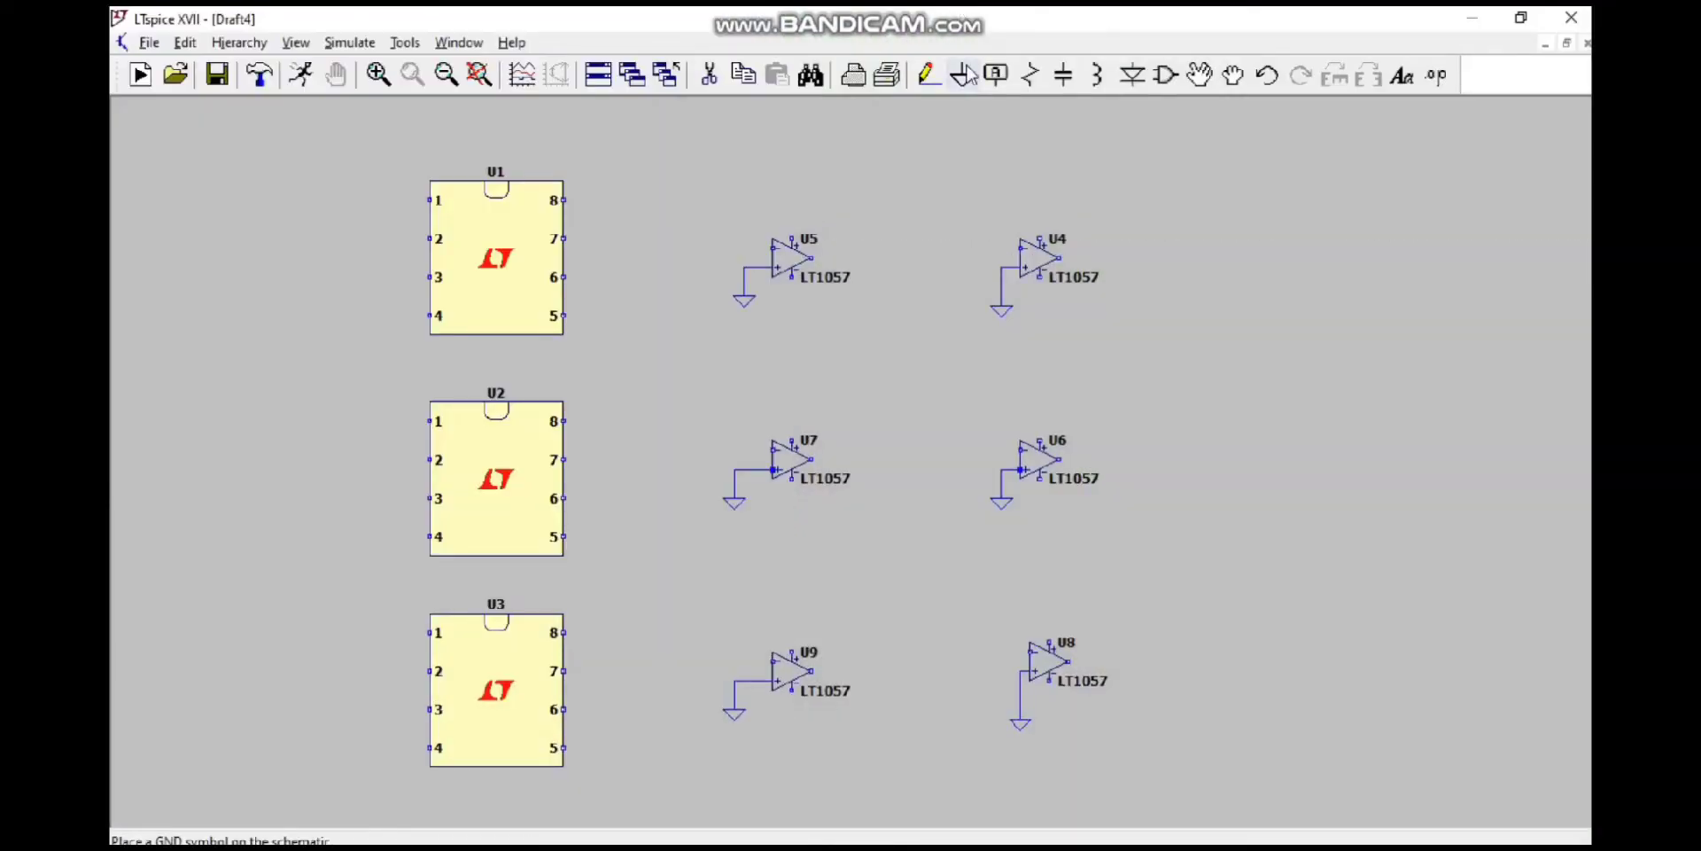
# Step: Place ground symbols near pins 2, 4 and 6 of each DIP8 chip, U1, U2 and U3
pyautogui.click(965, 75)
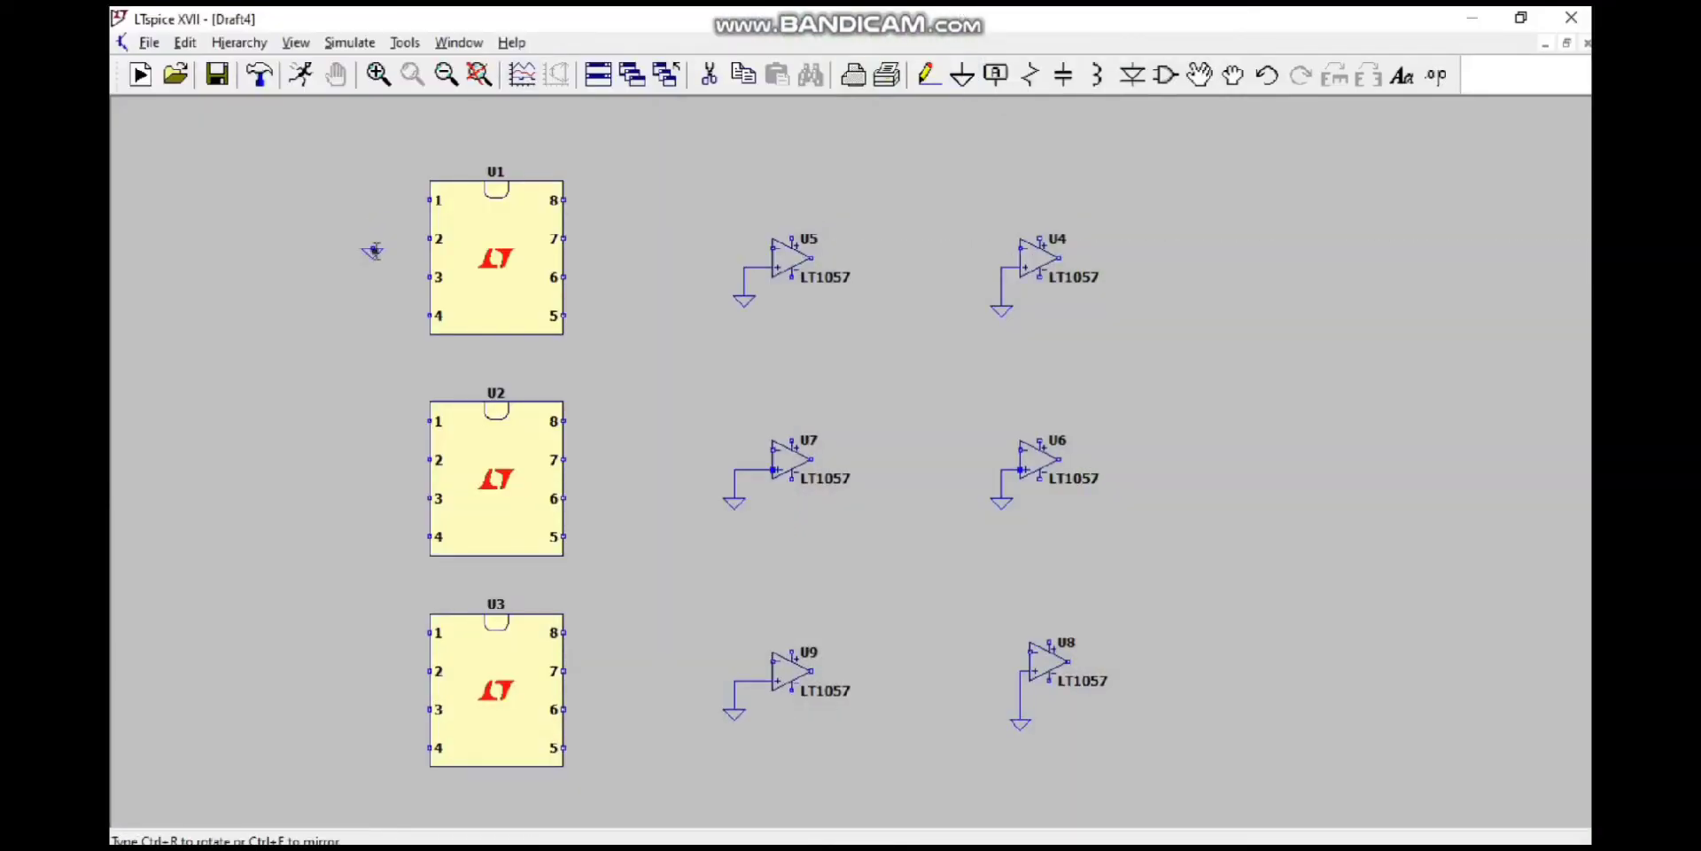
pyautogui.click(601, 296)
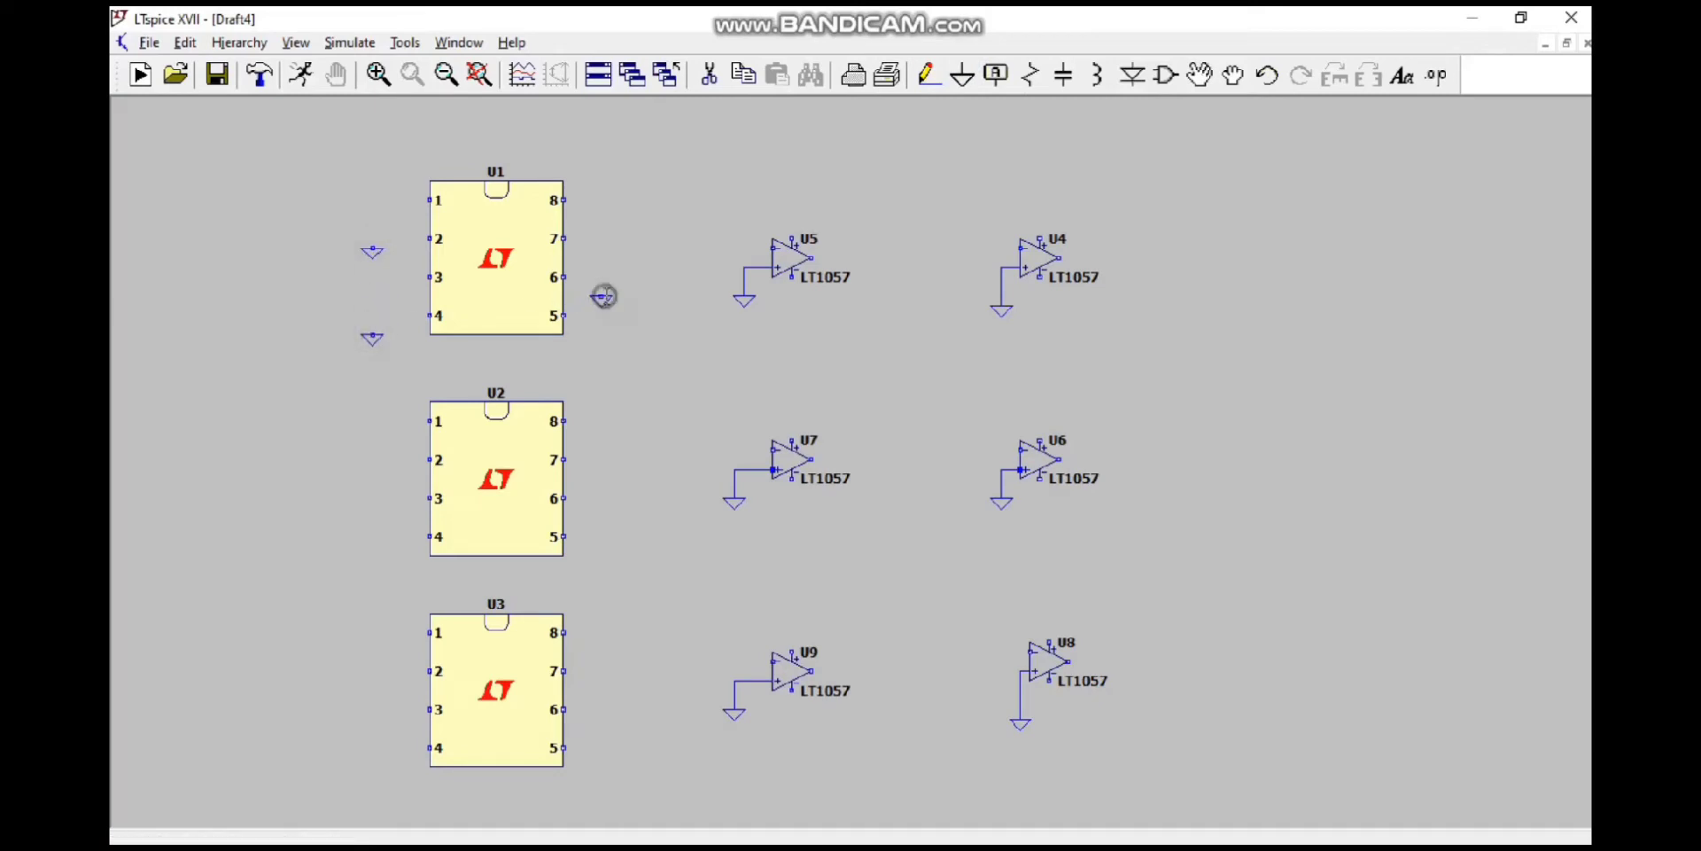
pyautogui.click(372, 468)
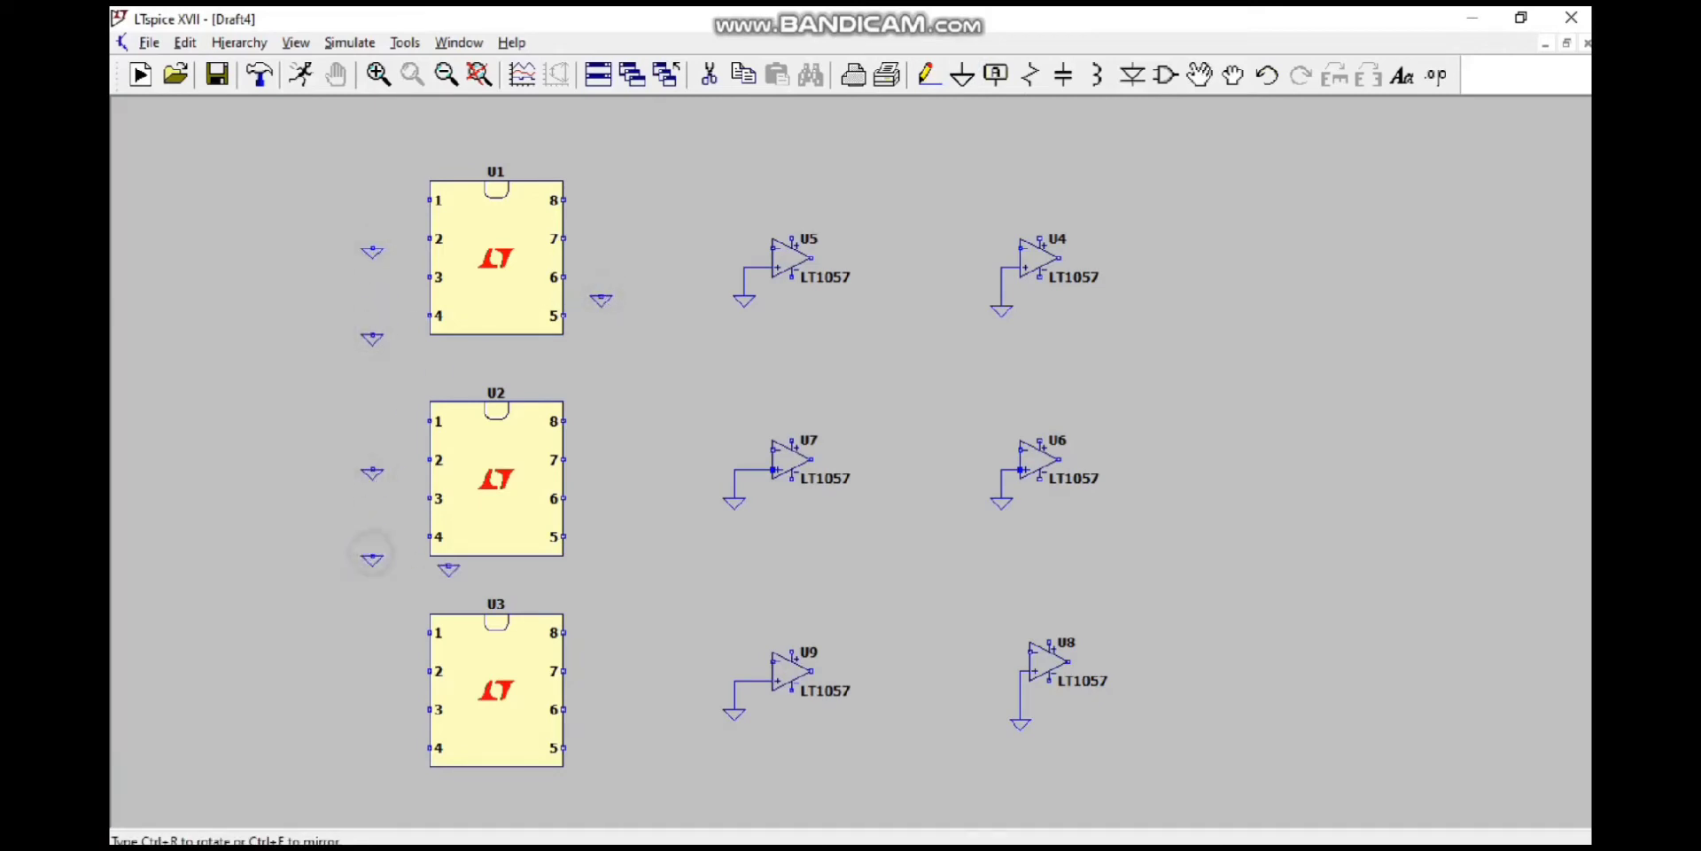
pyautogui.click(382, 679)
# Step: Wire pins 2 and 4 of chip U1 to the ground symbols beside them
pyautogui.click(930, 74)
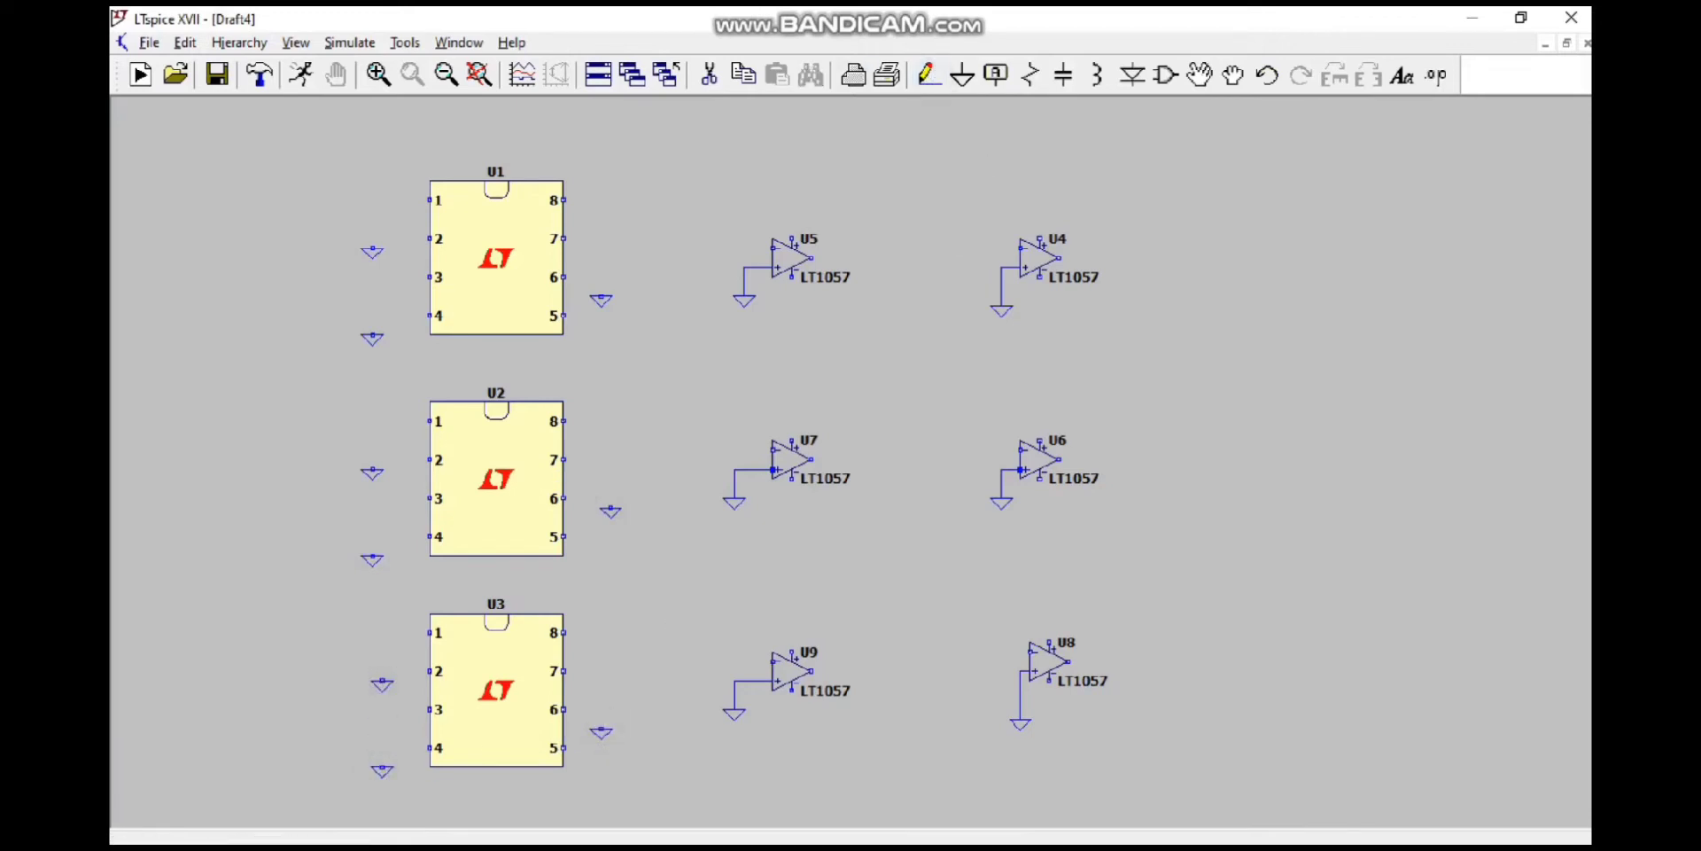
pyautogui.click(372, 239)
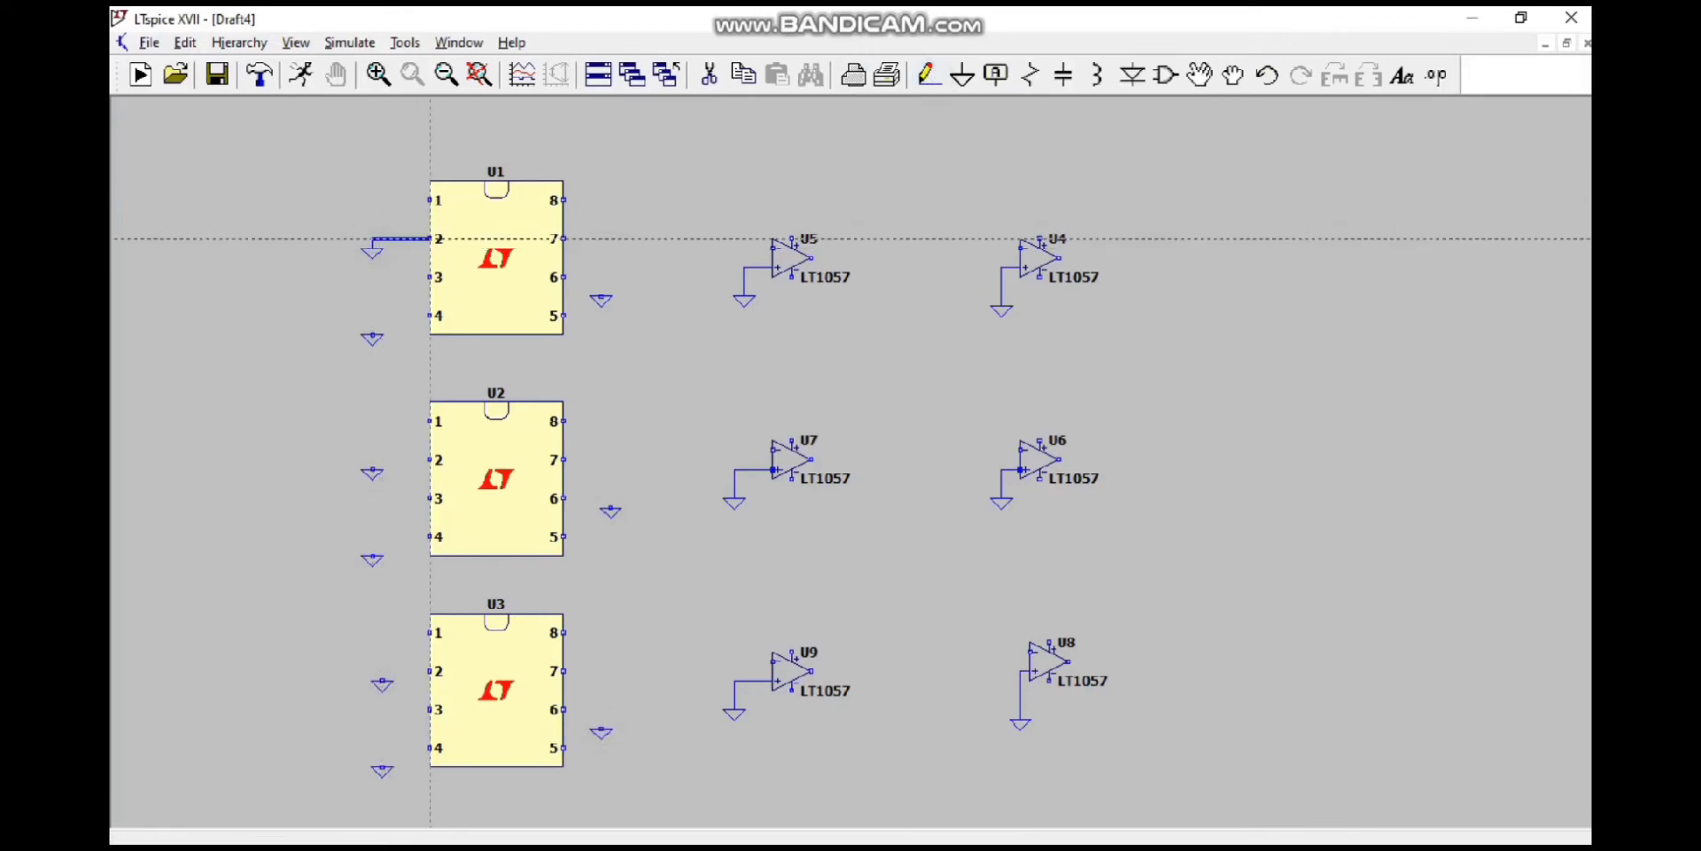
pyautogui.click(429, 316)
pyautogui.press('Escape')
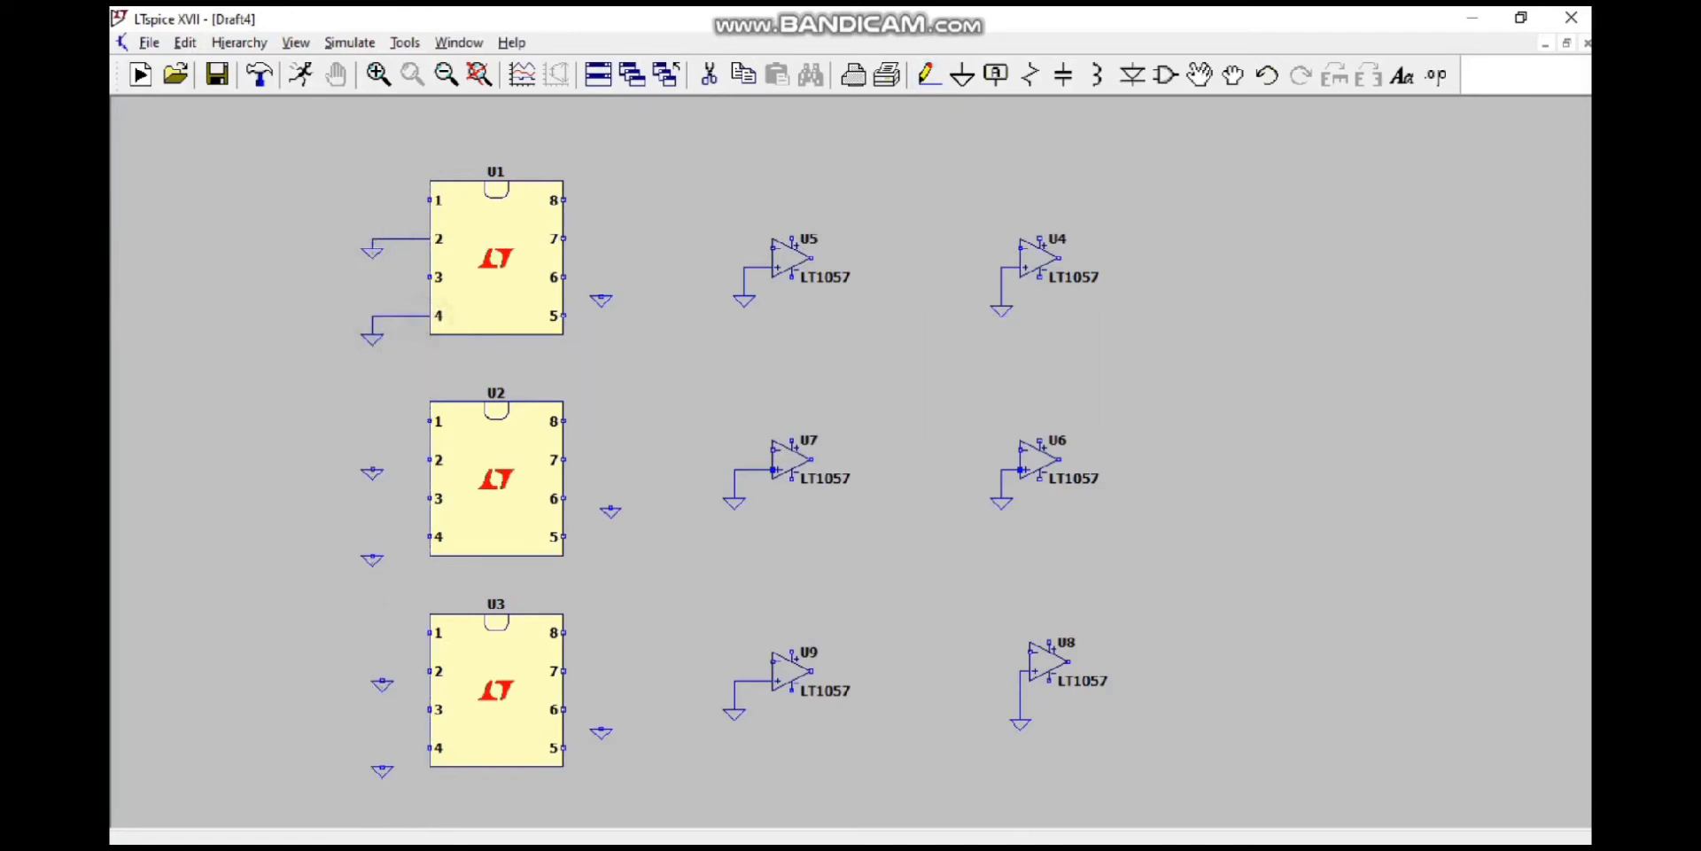
pyautogui.click(1152, 829)
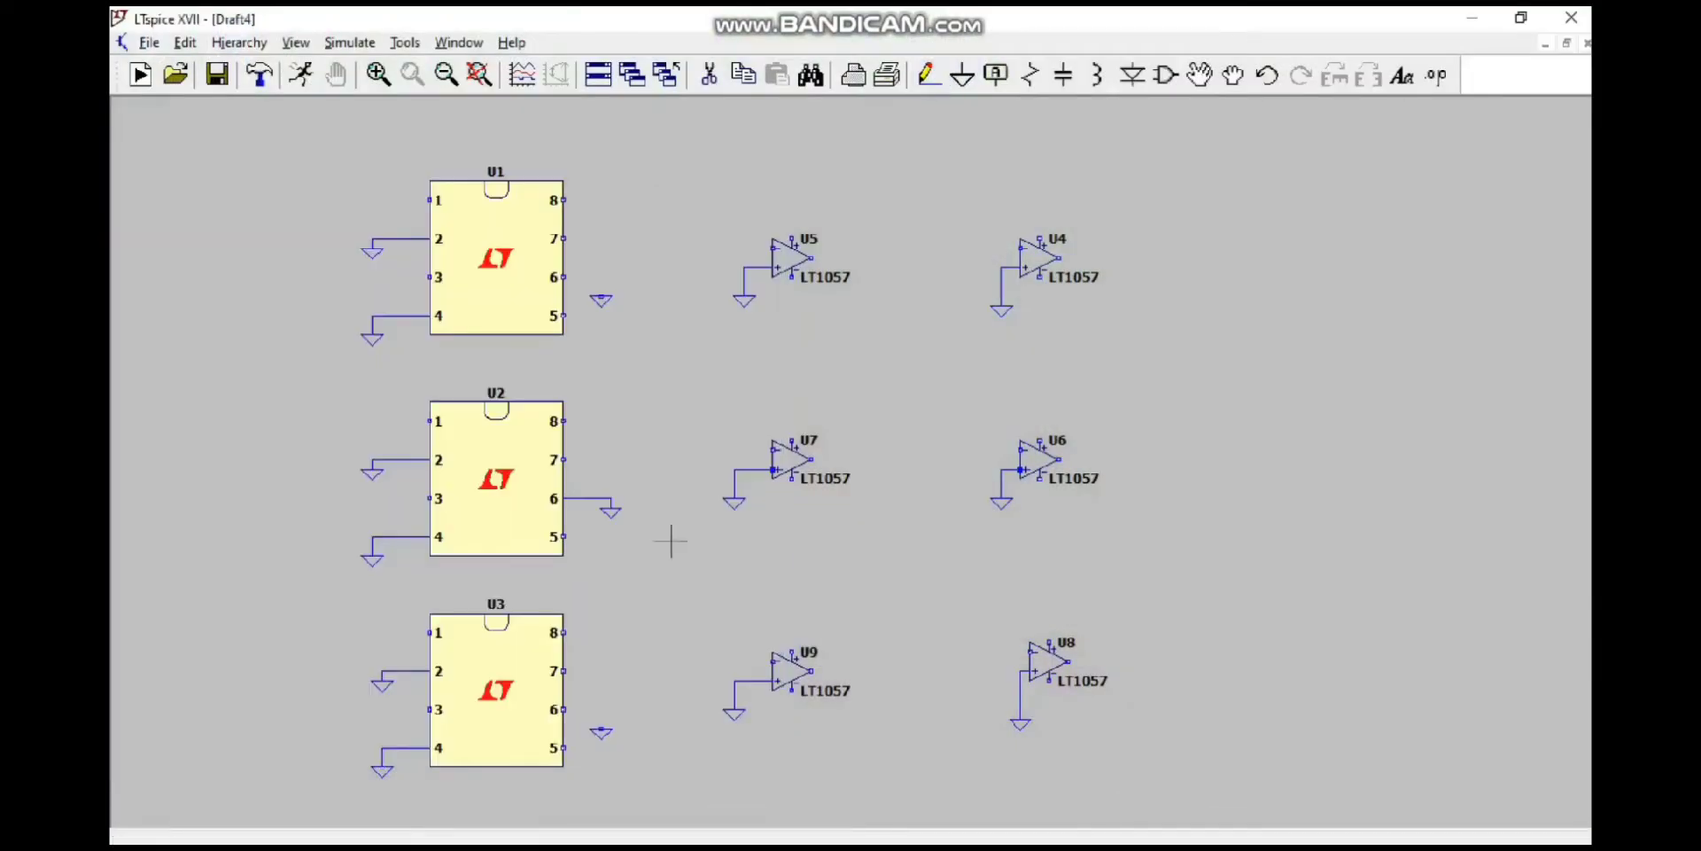
# Step: Wire pin 6 of chip U3 to the ground symbol beside it
pyautogui.click(927, 74)
pyautogui.click(566, 709)
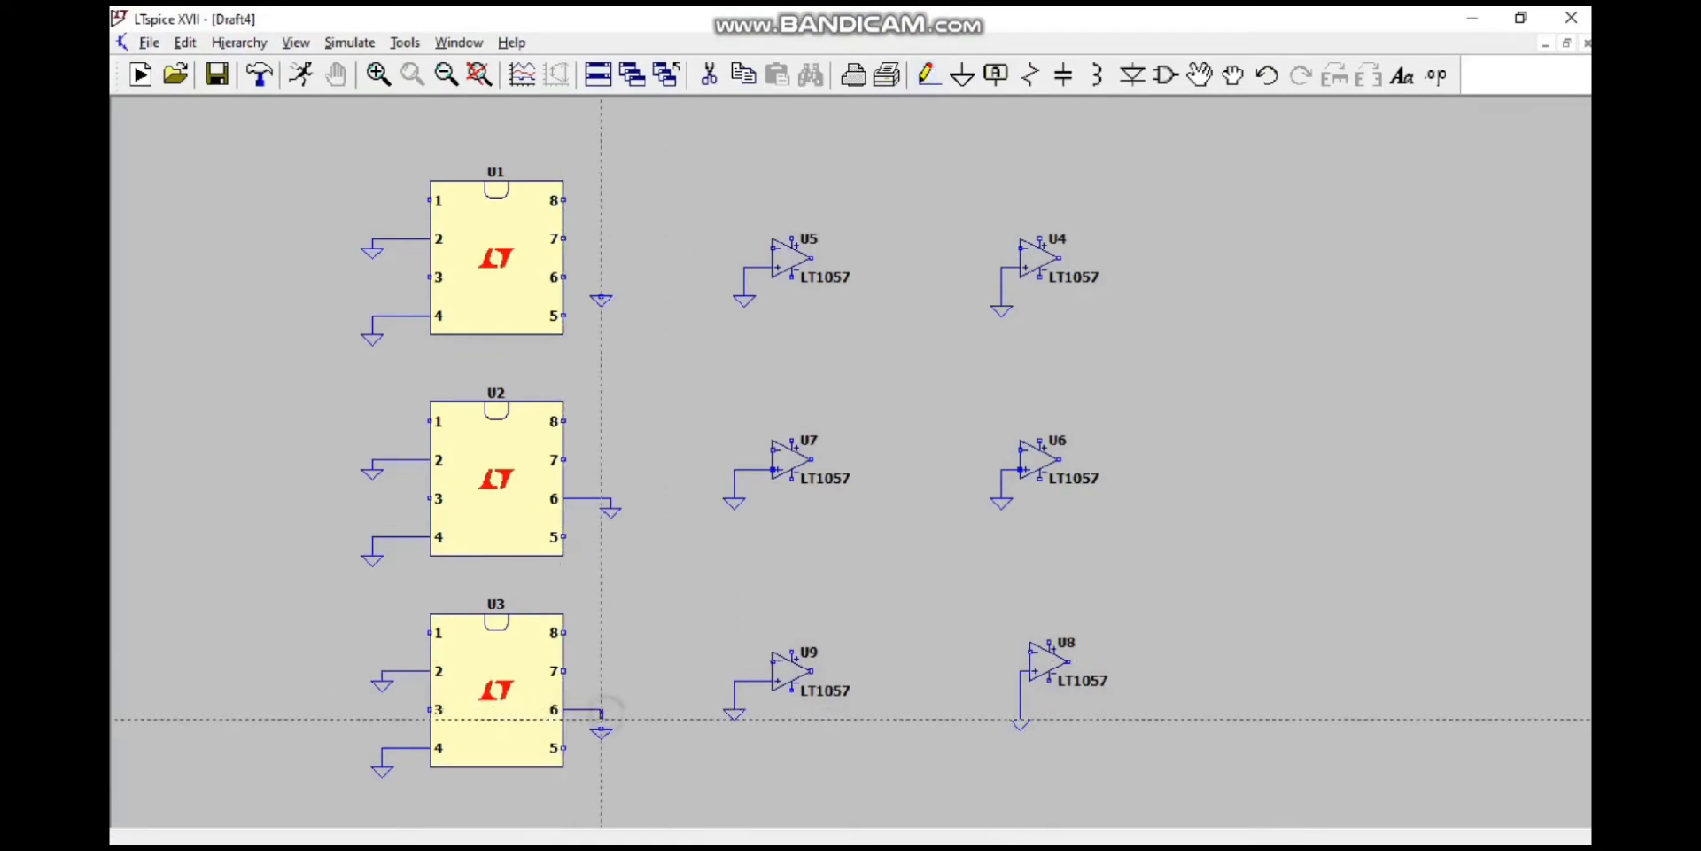
pyautogui.click(601, 725)
pyautogui.press('Escape')
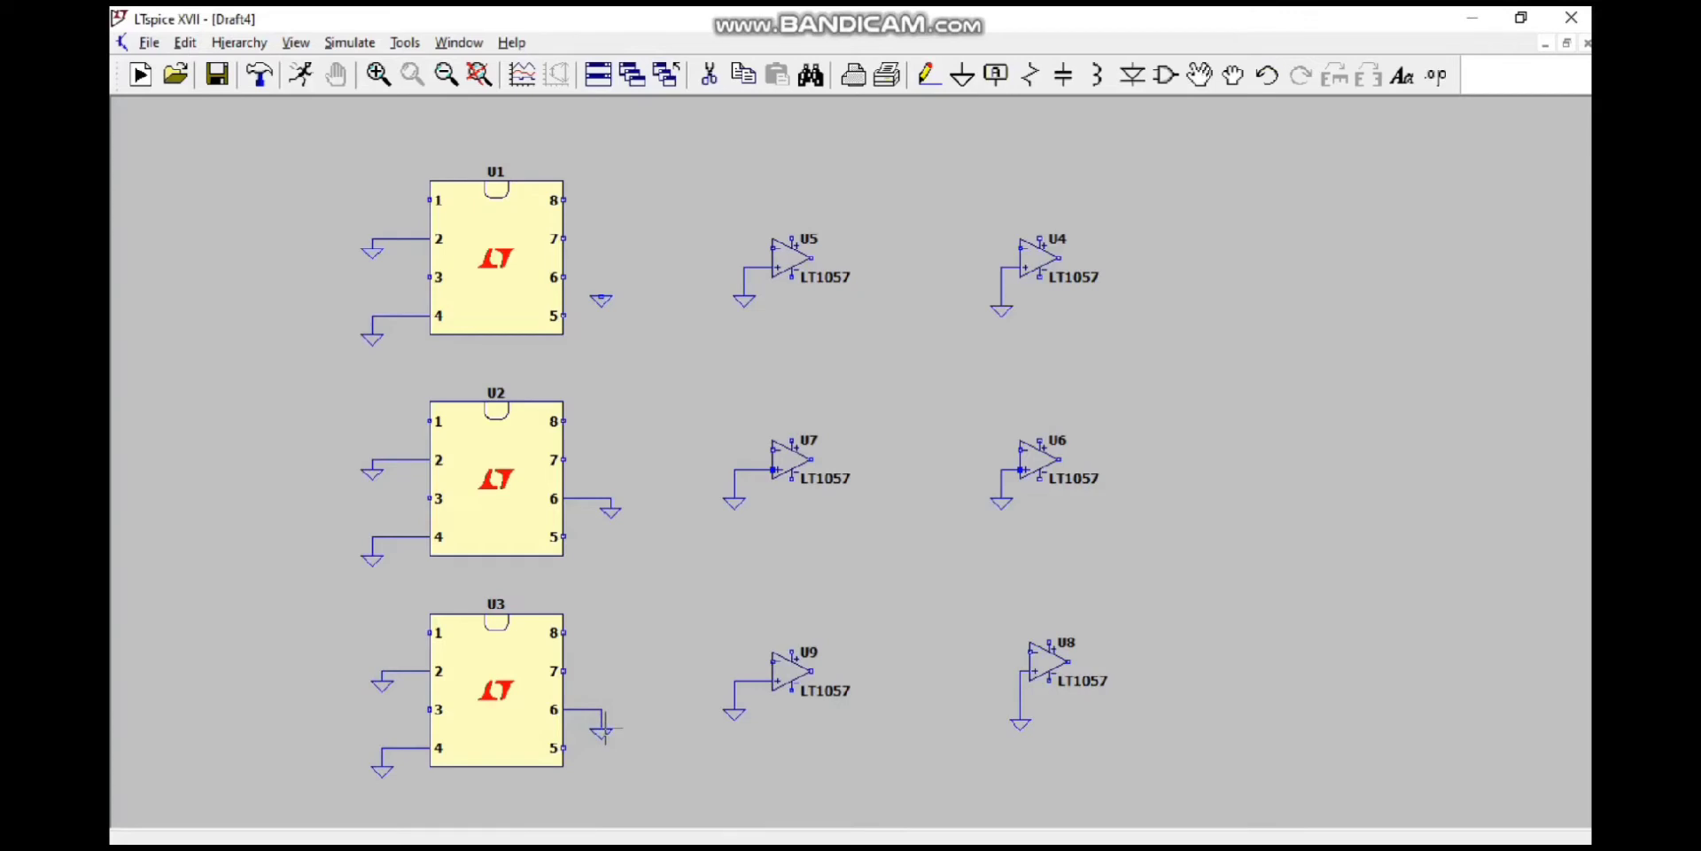
# Step: Place three capacitors, one above each of the op-amps U5, U7 and U9
pyautogui.click(1063, 74)
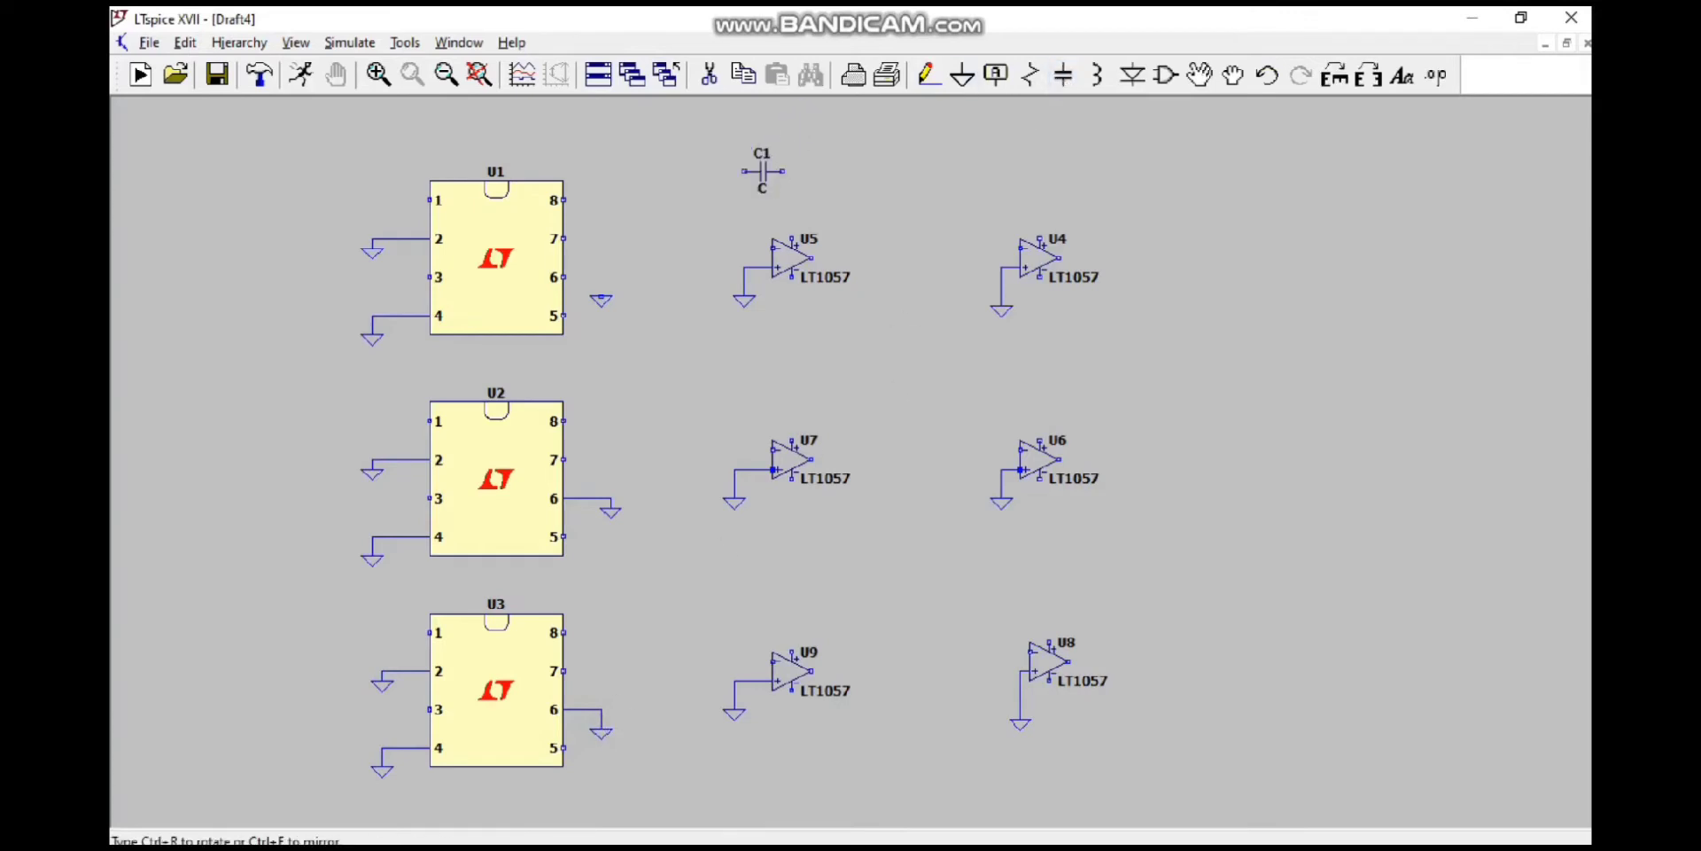
pyautogui.click(800, 190)
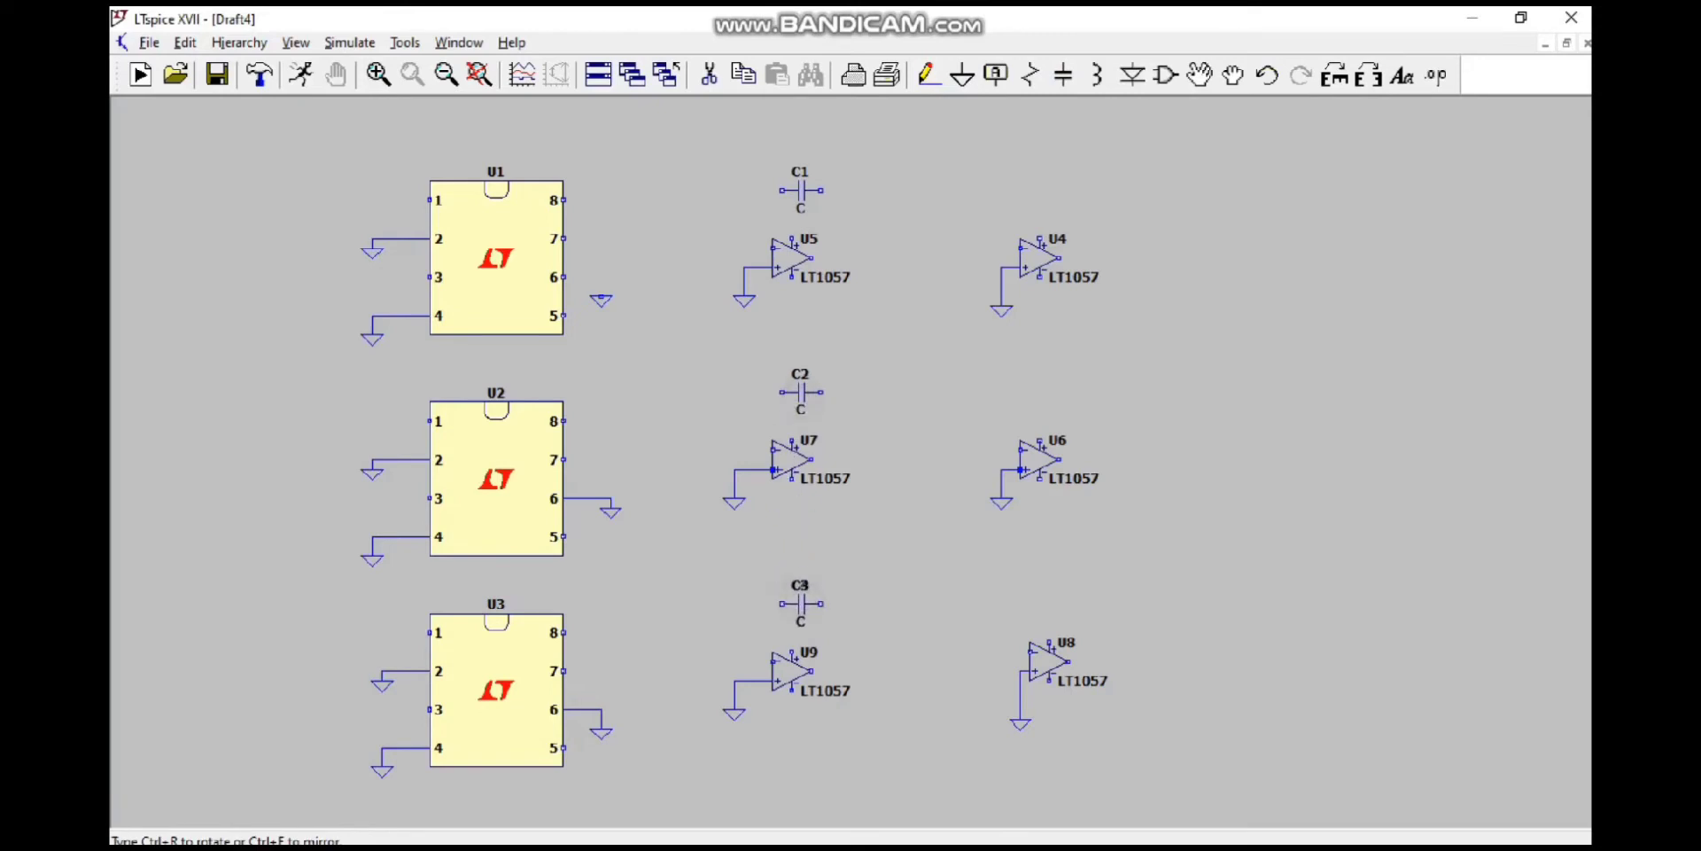
pyautogui.click(800, 603)
pyautogui.press('Escape')
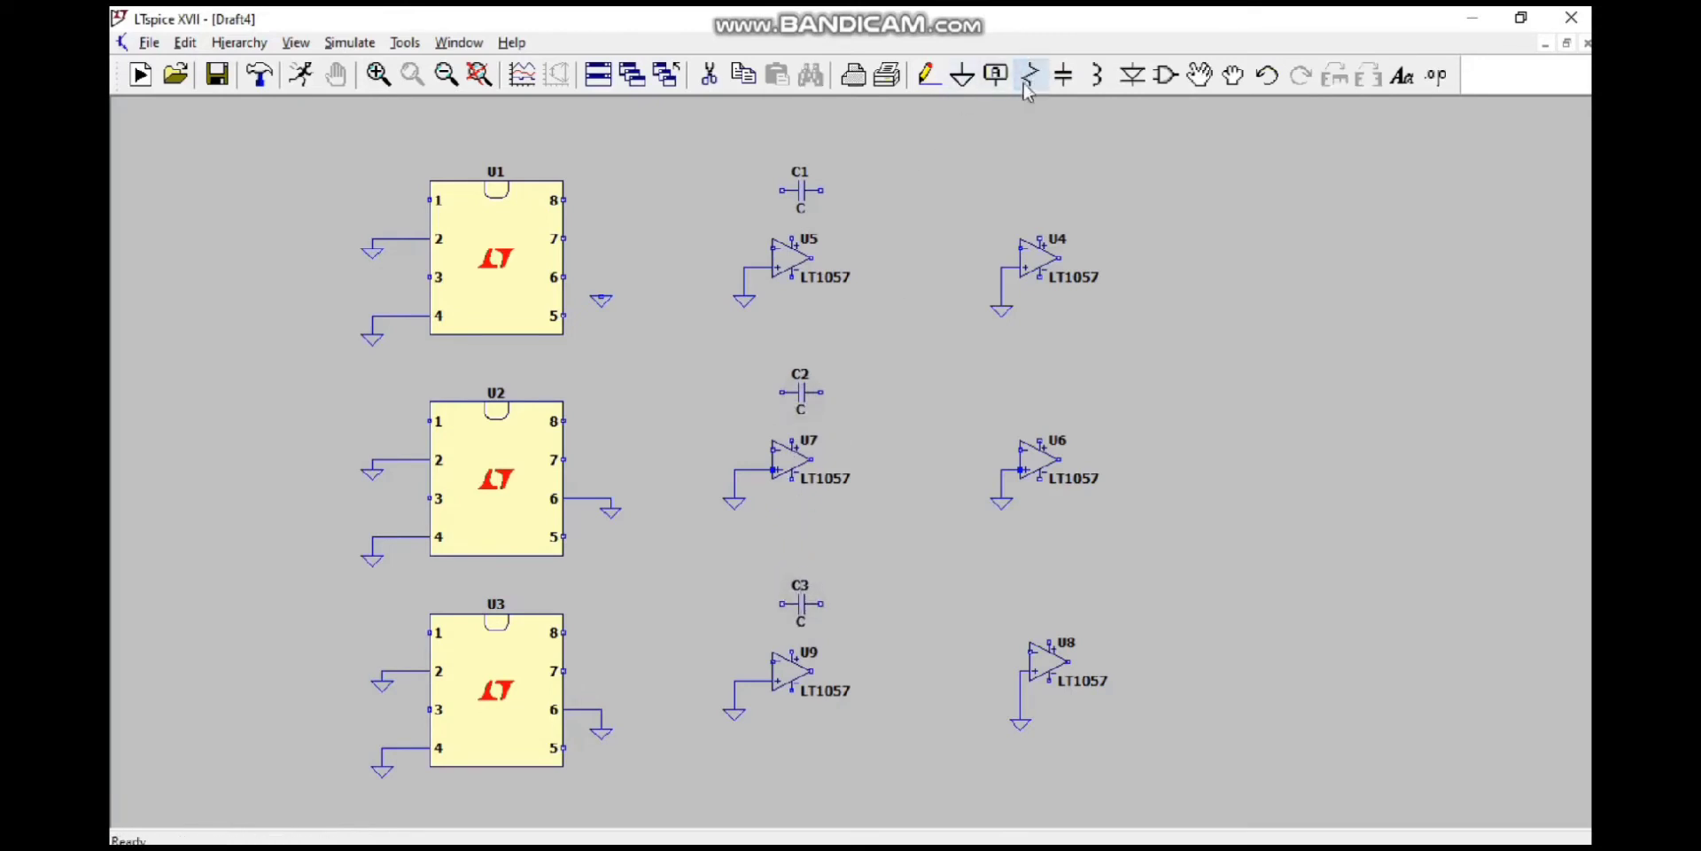
# Step: Place four horizontal resistors in the top row: one above U4, one before its input, and two before U5
pyautogui.click(1030, 75)
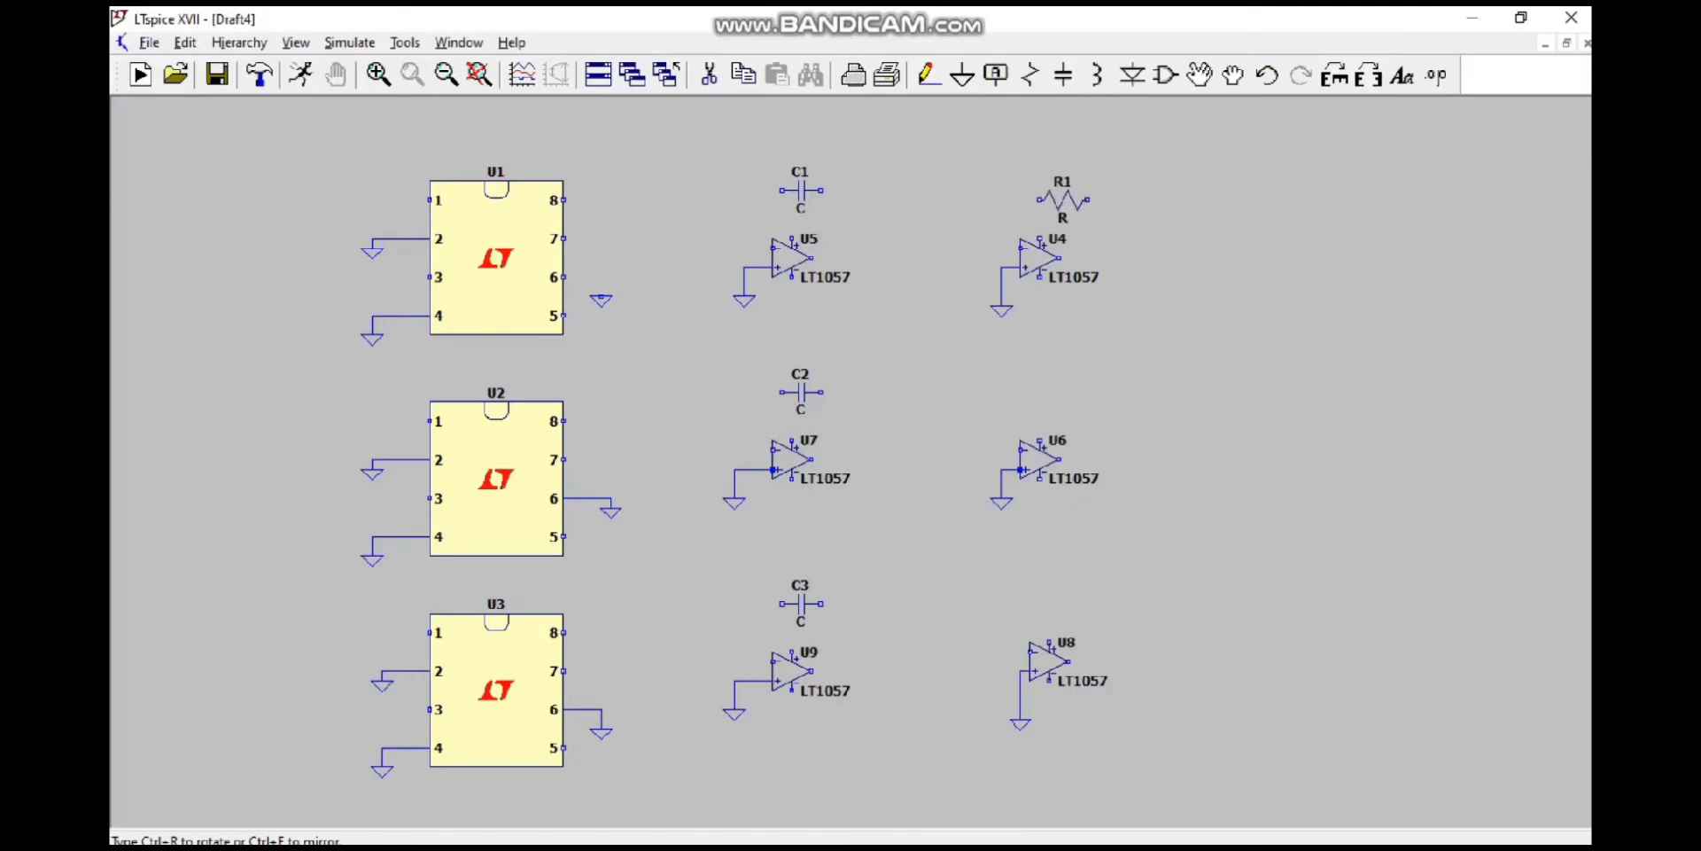
pyautogui.click(1062, 200)
pyautogui.click(940, 248)
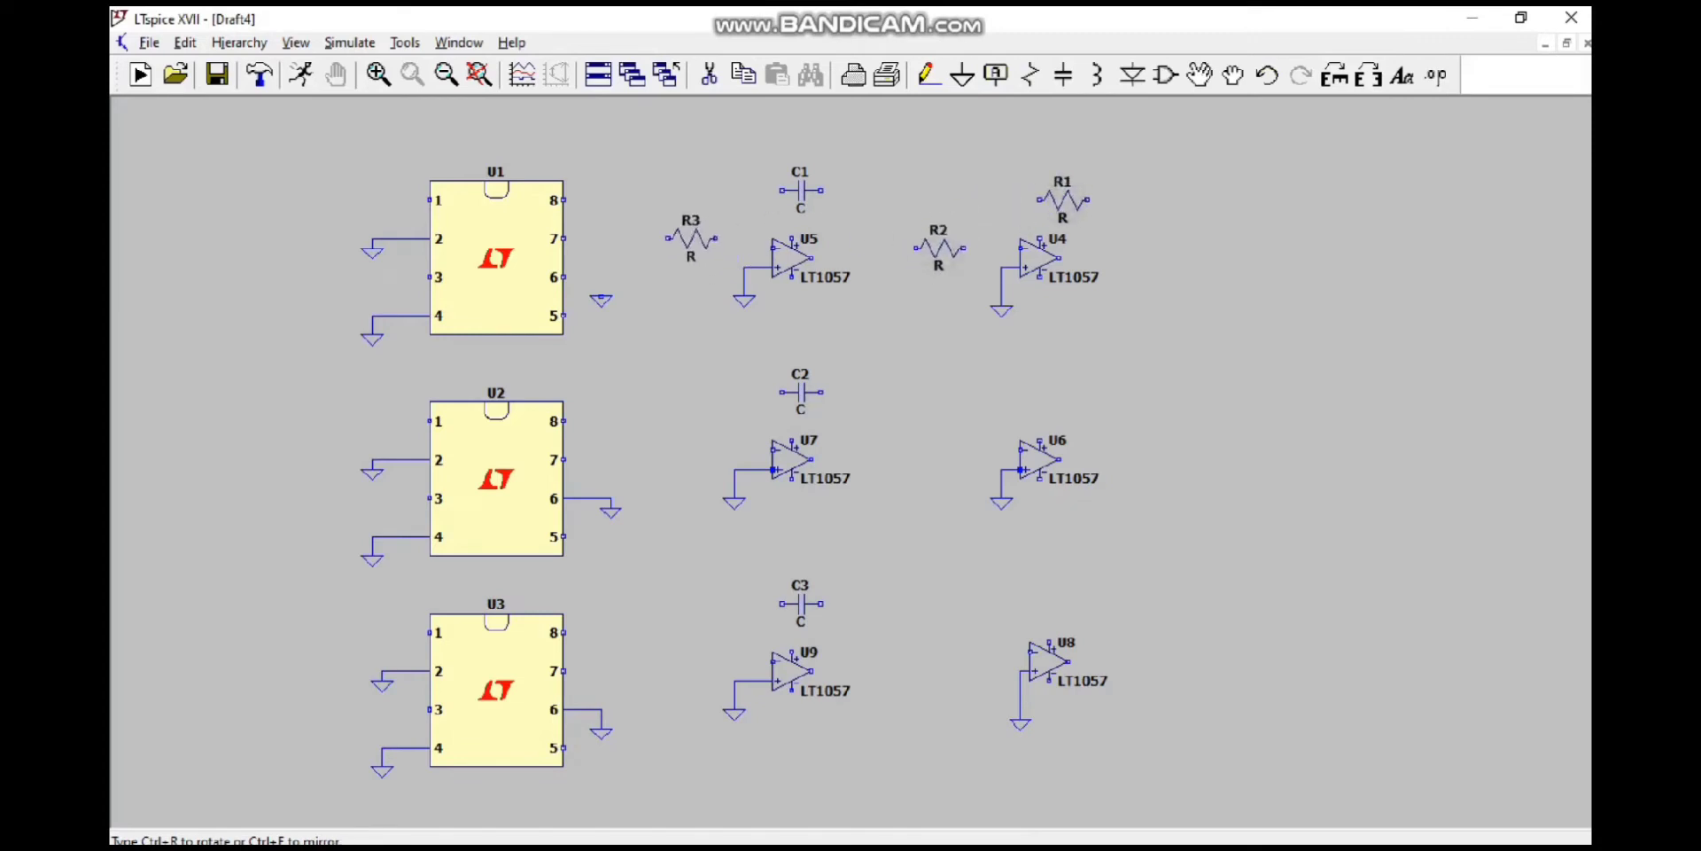
pyautogui.click(692, 219)
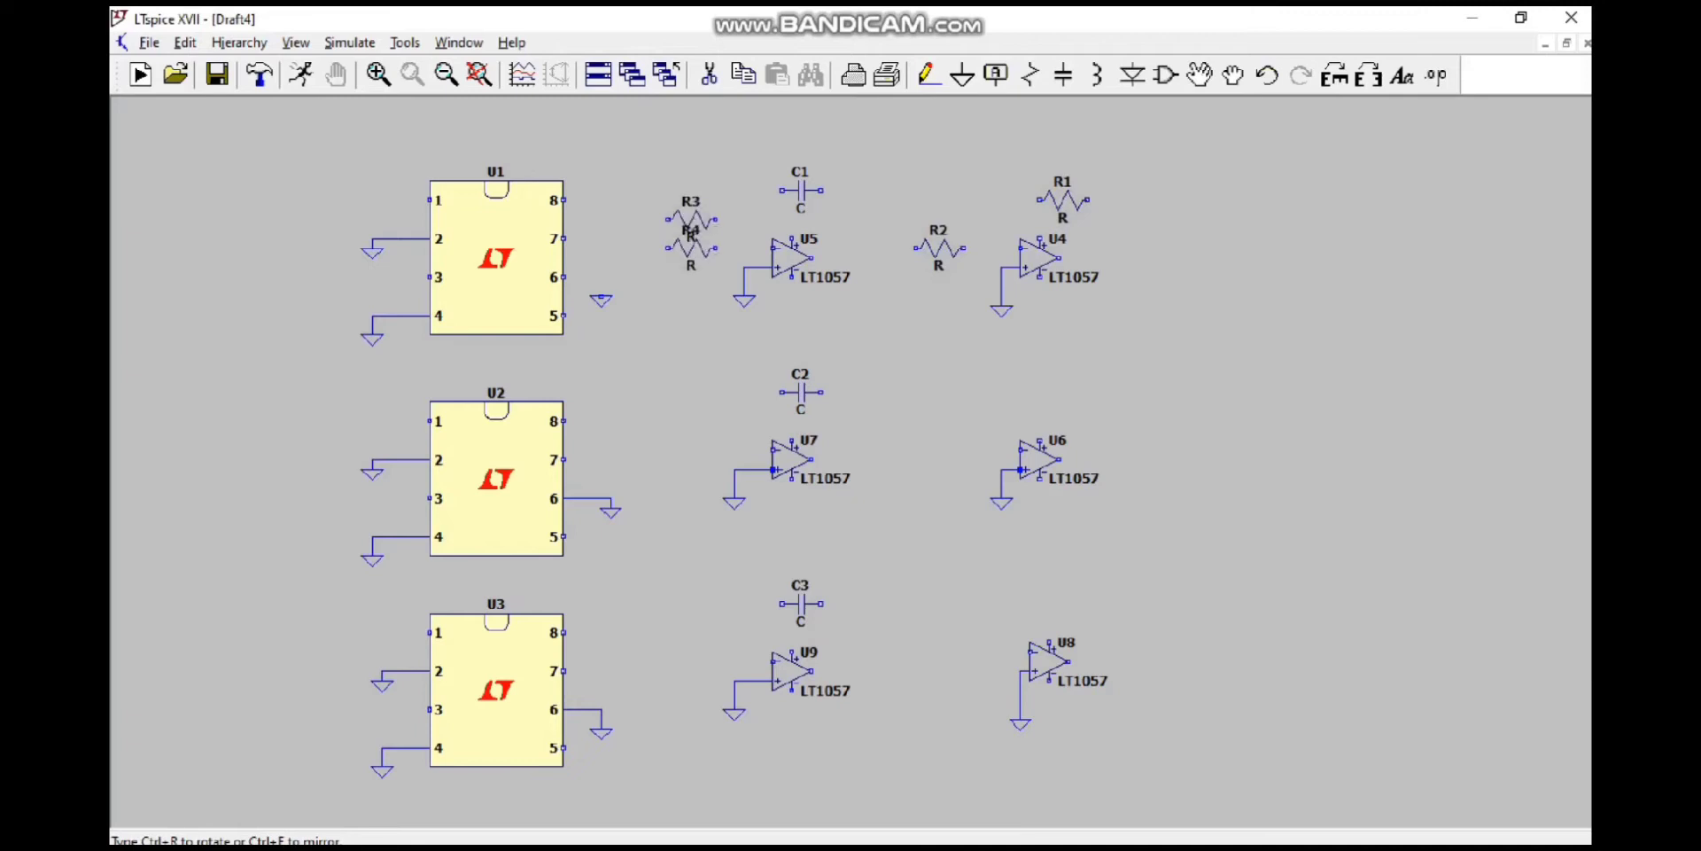
pyautogui.click(691, 277)
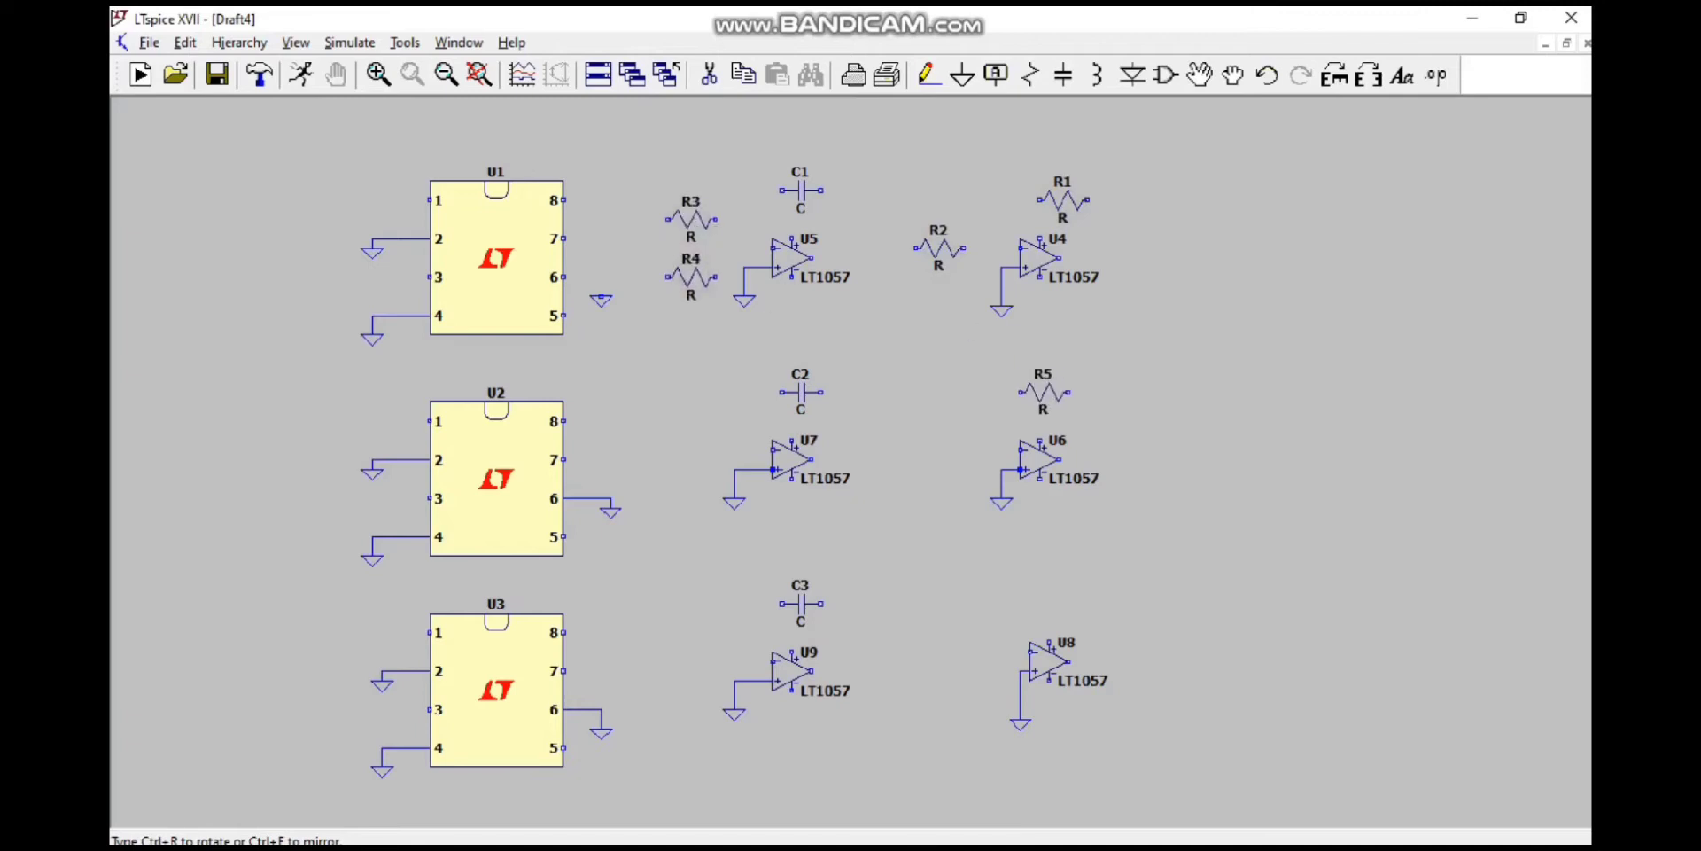
# Step: Place five horizontal resistors in the middle row: one above U6, one before its input, and three stacked before U7
pyautogui.click(1054, 391)
pyautogui.click(930, 450)
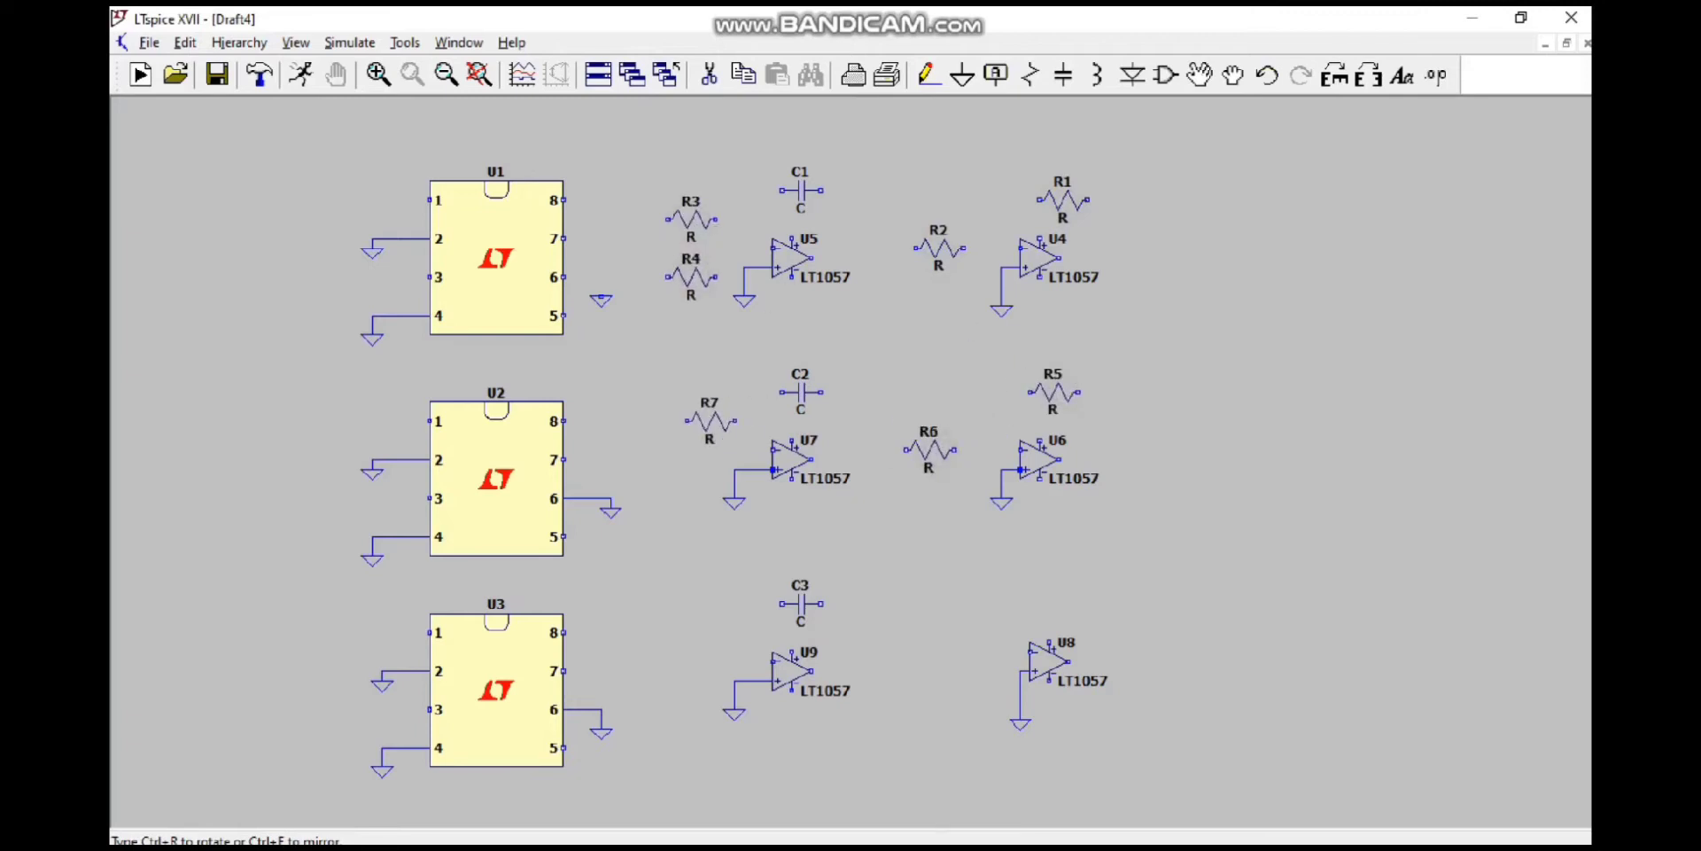
pyautogui.click(692, 410)
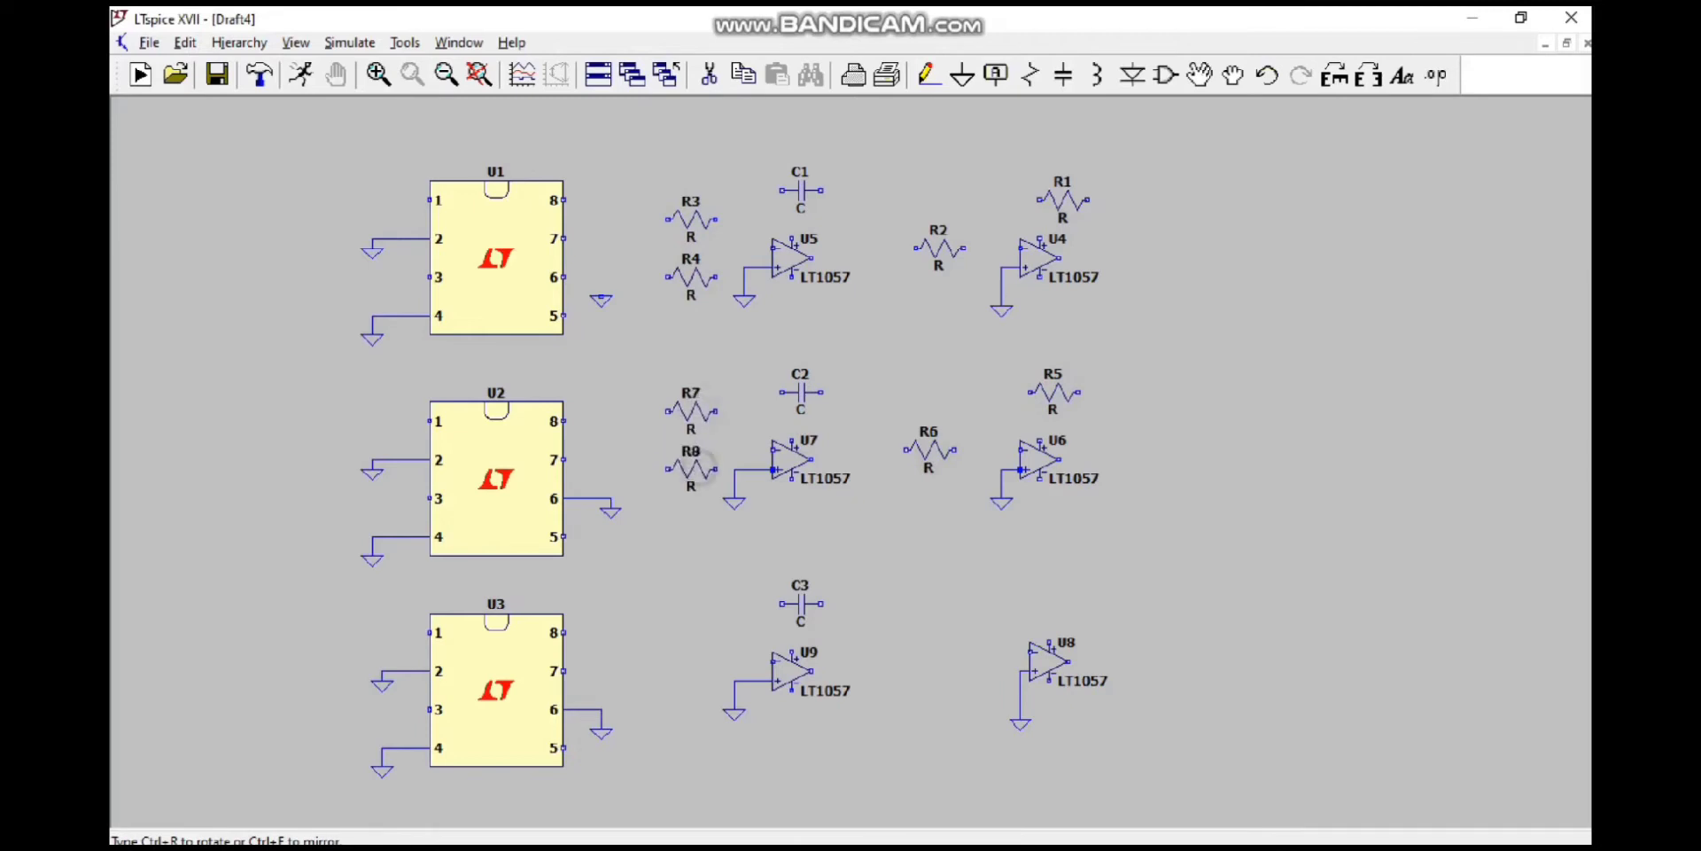
pyautogui.click(691, 468)
pyautogui.click(692, 526)
# Step: Place four horizontal resistors in the bottom row: one above U8, one before its input, and two stacked before U9
pyautogui.click(1044, 593)
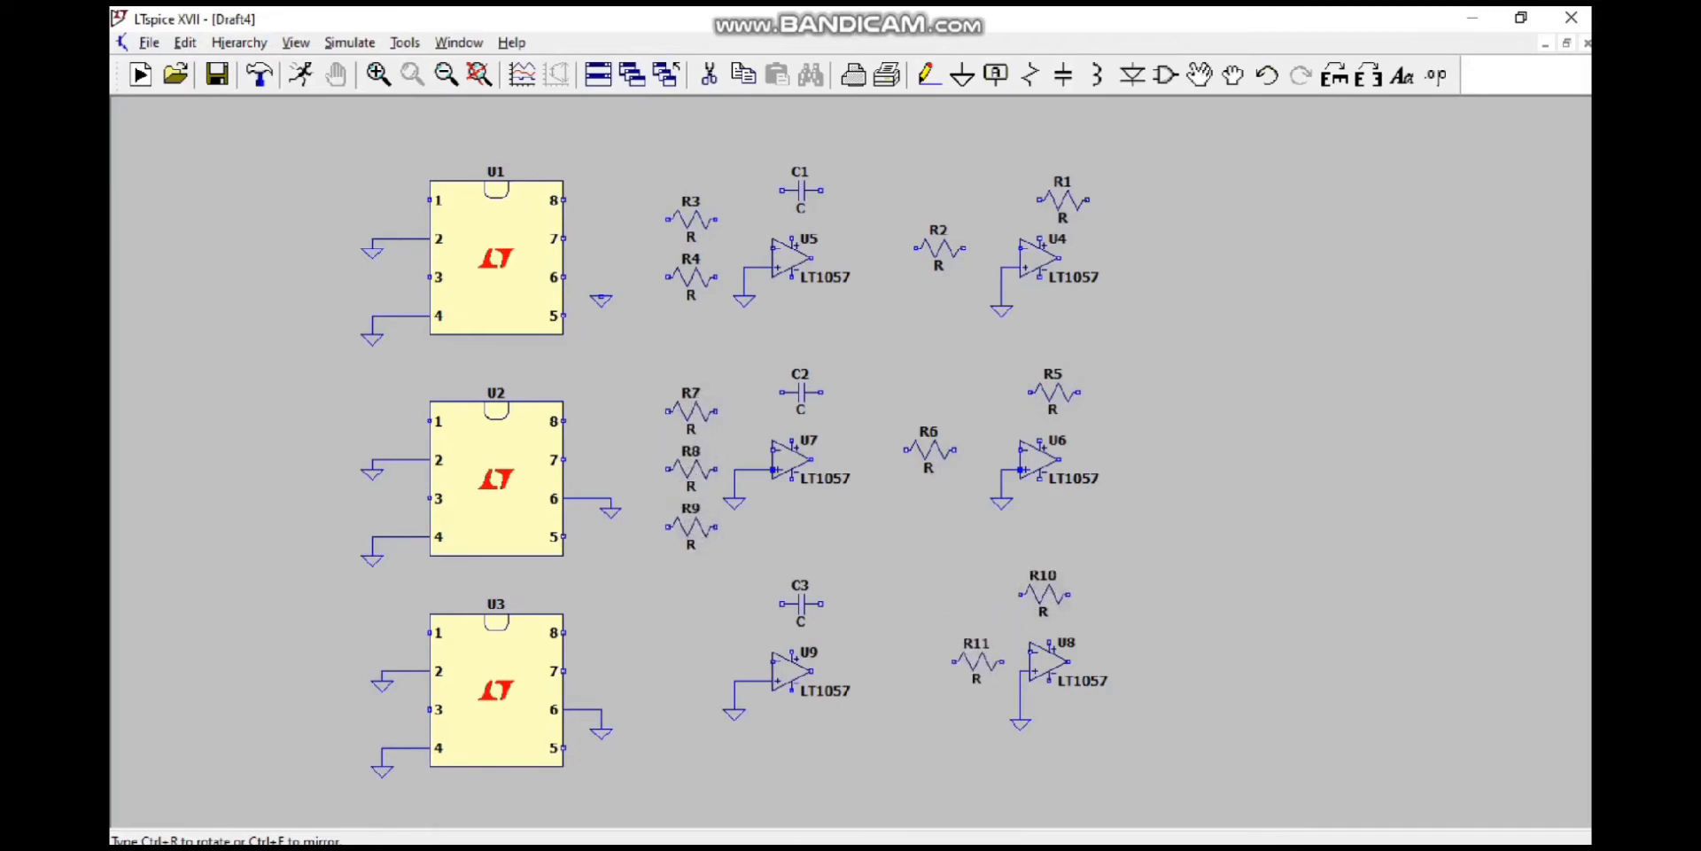
pyautogui.click(957, 652)
pyautogui.click(681, 632)
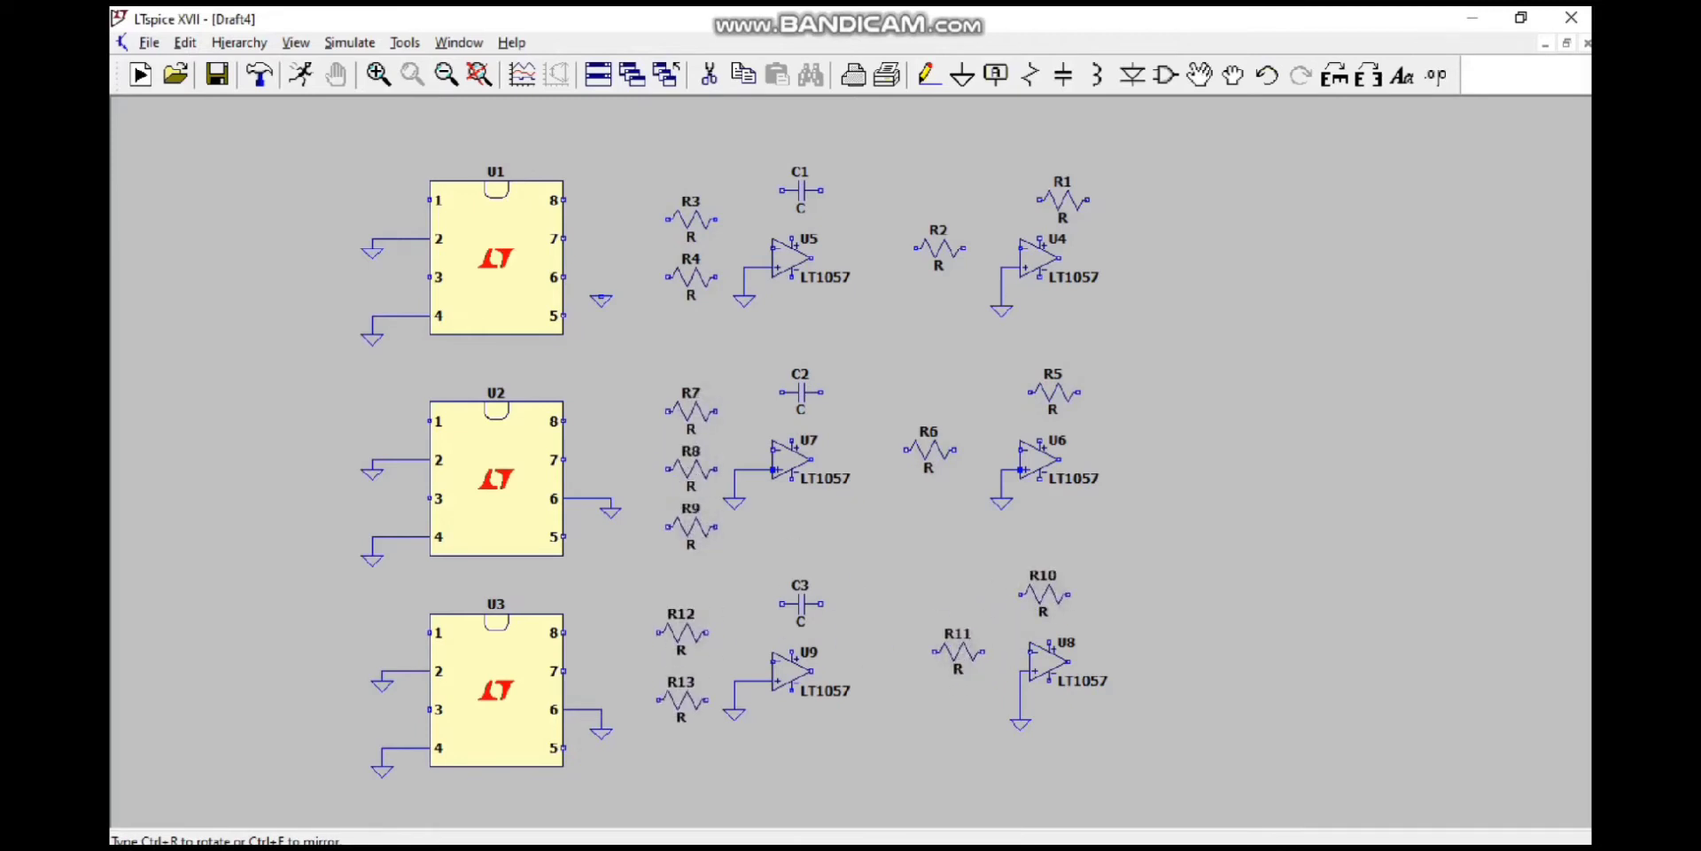
pyautogui.click(682, 700)
pyautogui.press('Escape')
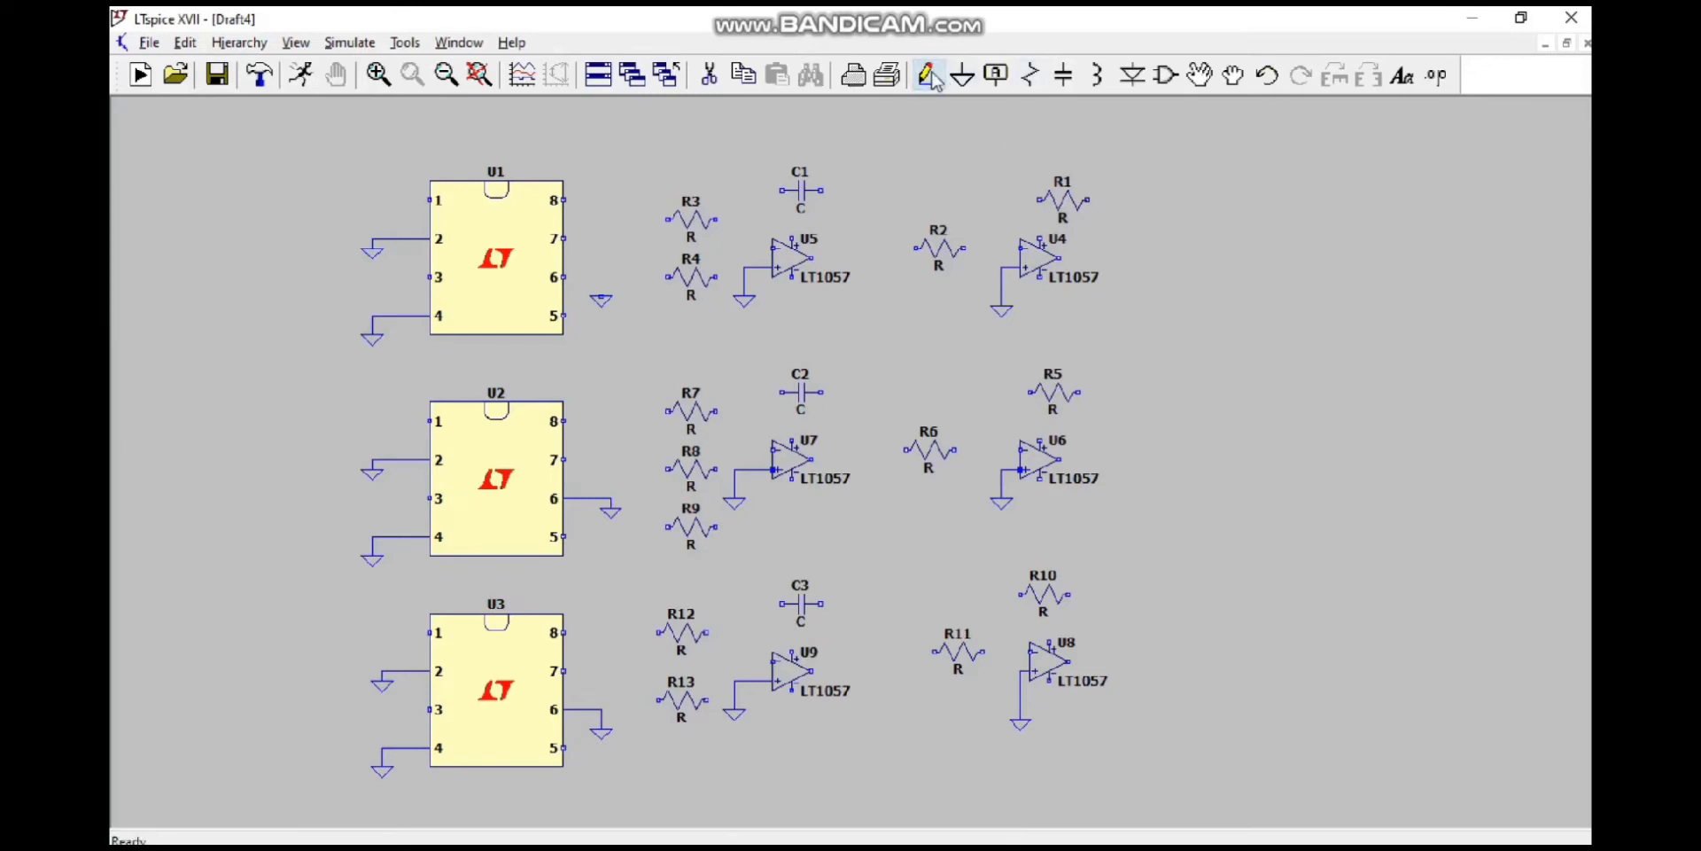
# Step: Wire resistors R3 and R4 together to the inverting input of op-amp U5
pyautogui.click(931, 77)
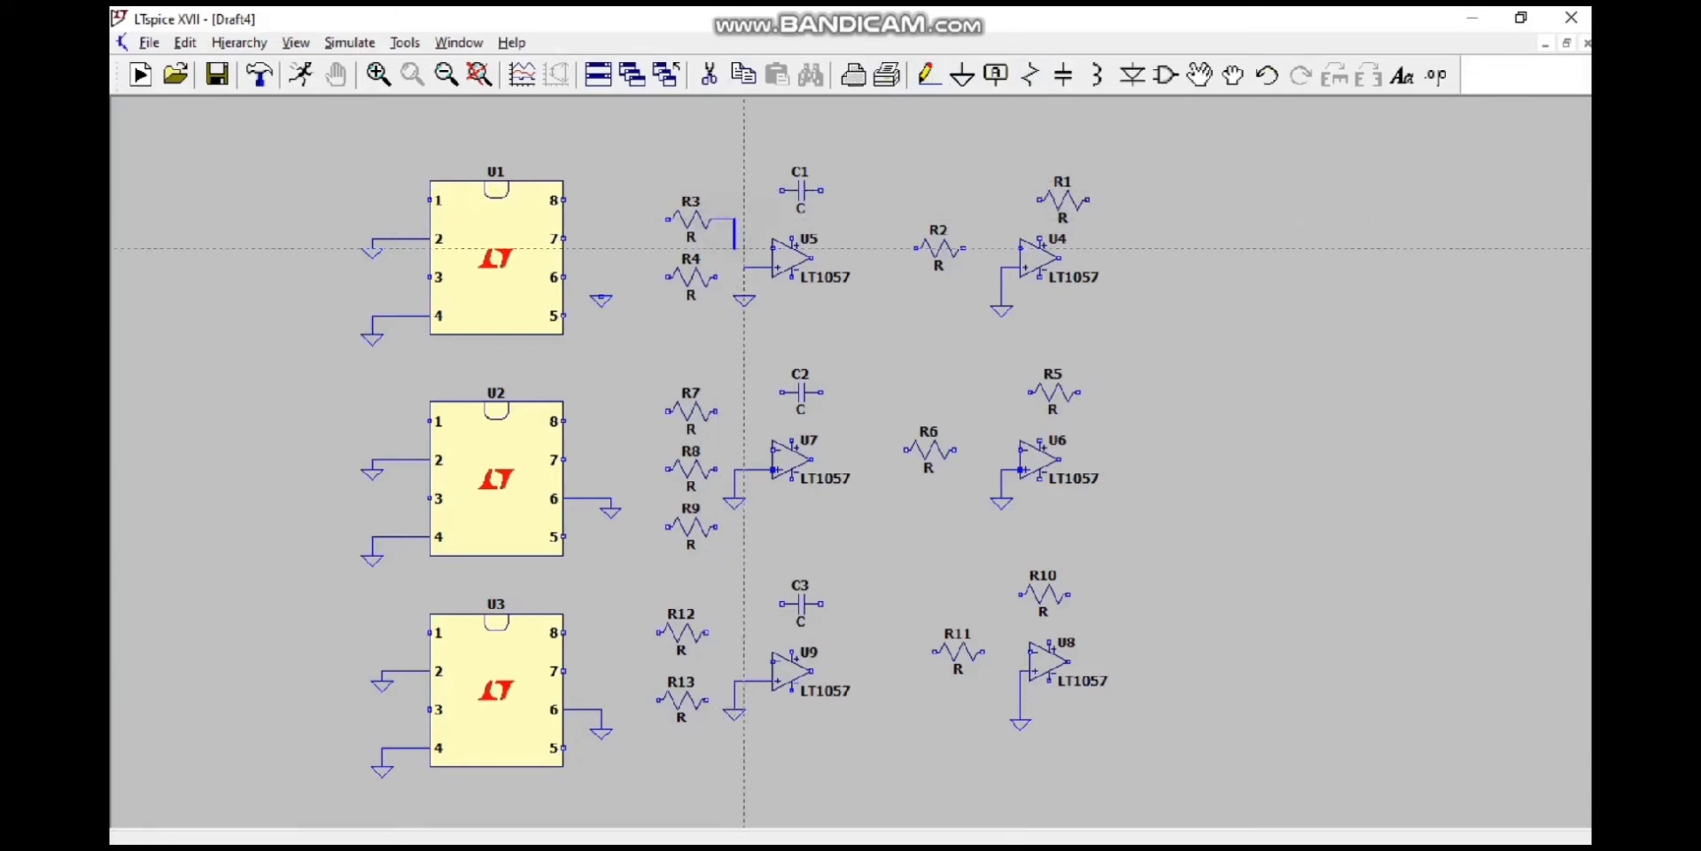
pyautogui.click(744, 249)
pyautogui.click(769, 249)
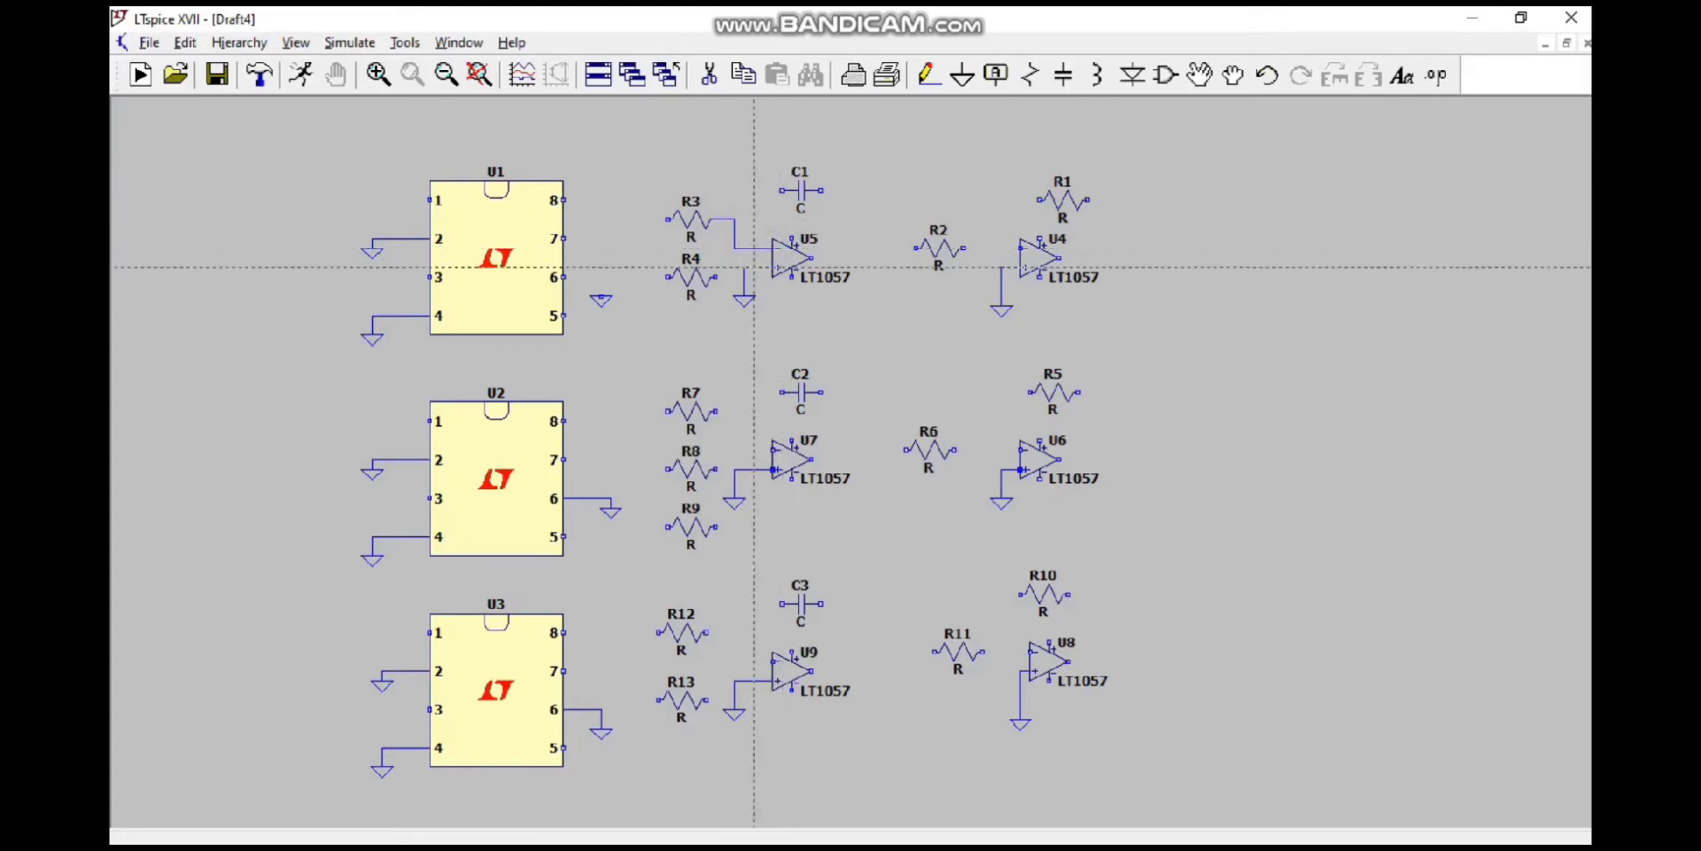
pyautogui.click(718, 277)
pyautogui.click(734, 249)
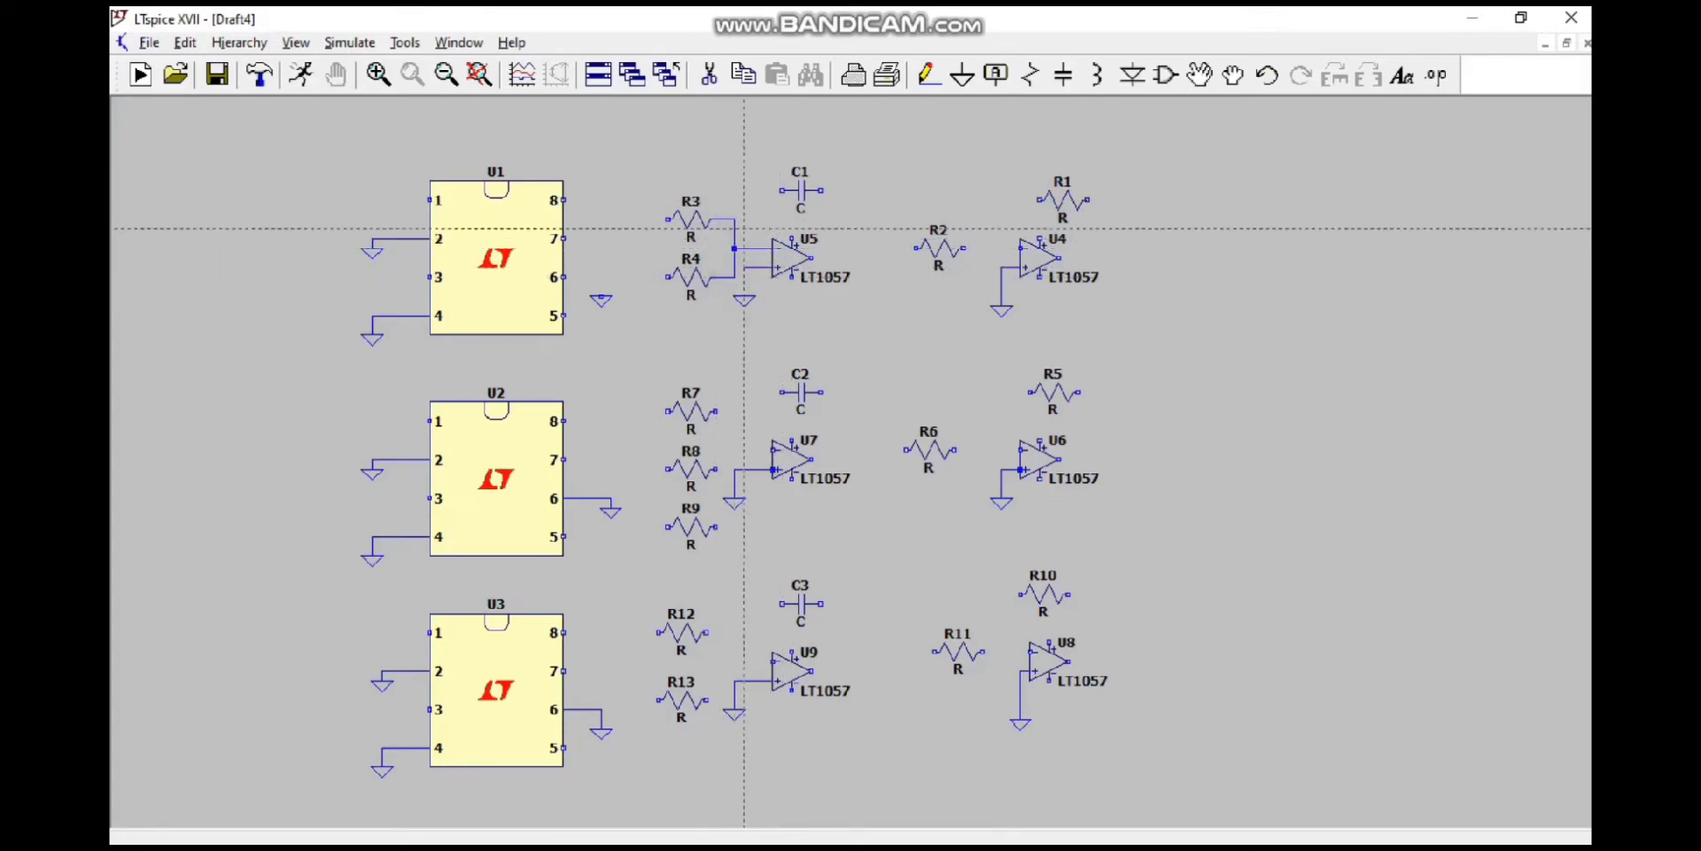
# Step: Wire C1 between U5's inverting input and output, and connect that output through R2 to U4's inverting input
pyautogui.click(780, 191)
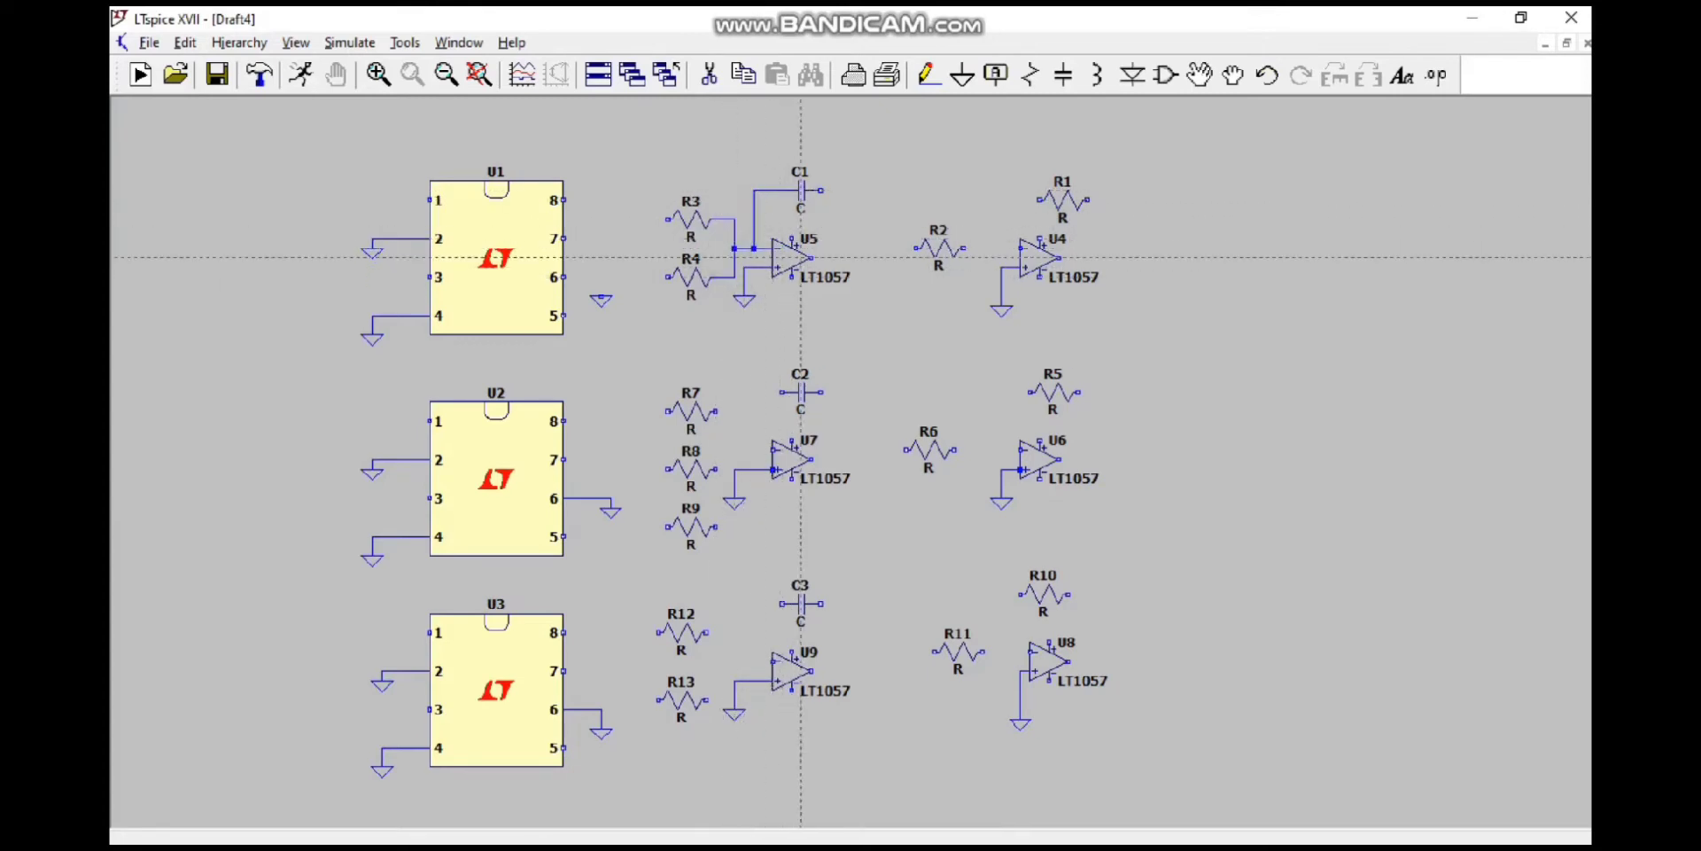
pyautogui.click(859, 189)
pyautogui.click(822, 190)
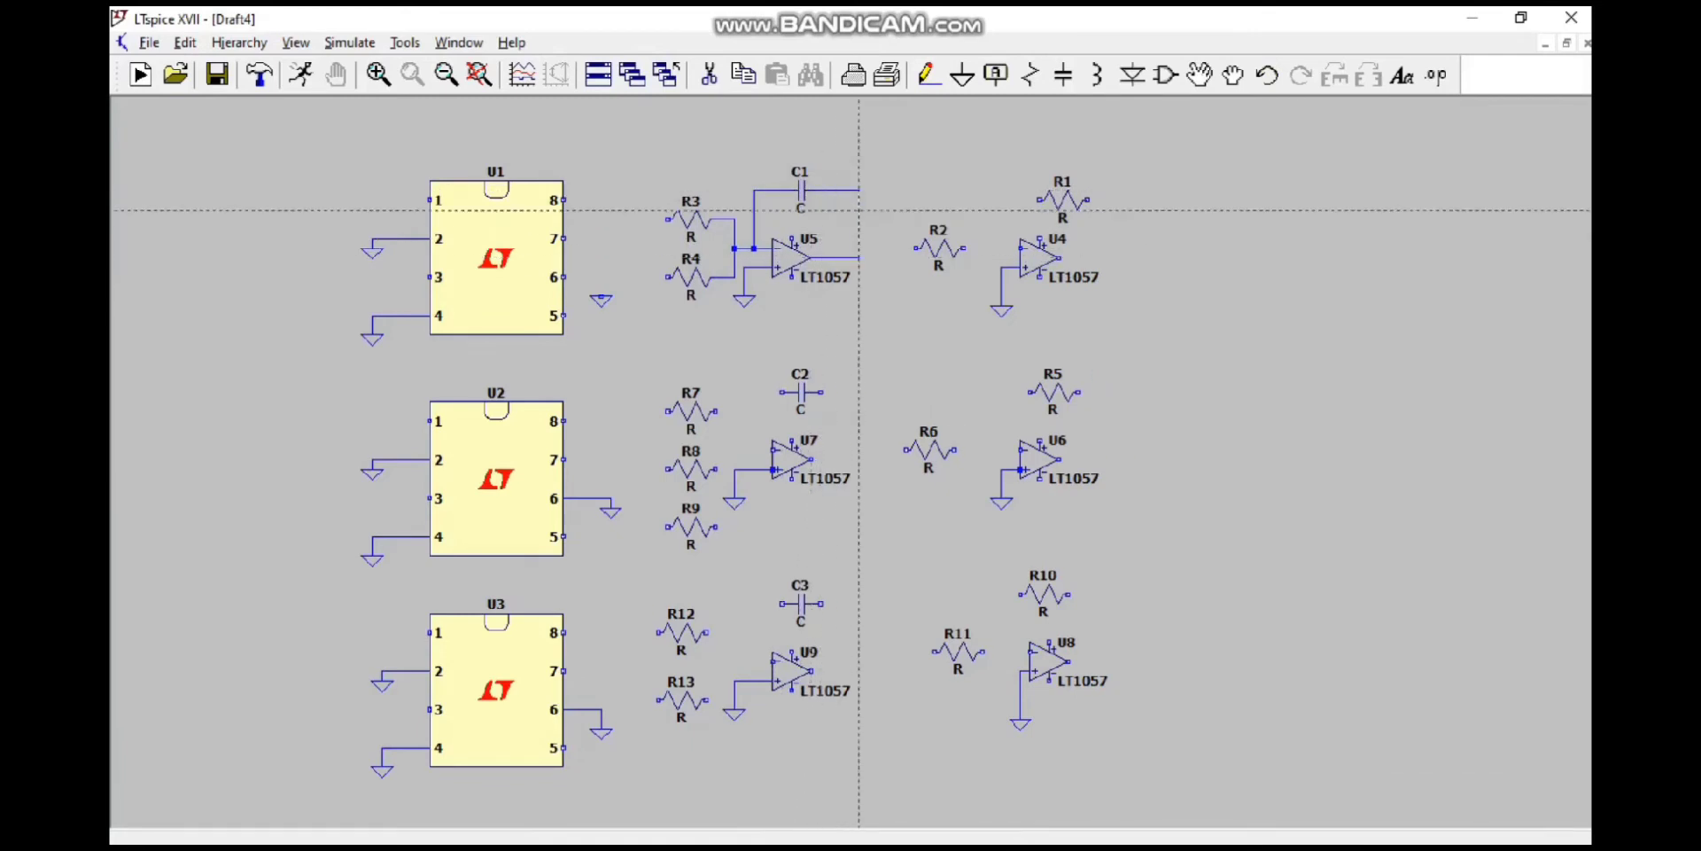
pyautogui.click(859, 249)
pyautogui.click(1019, 248)
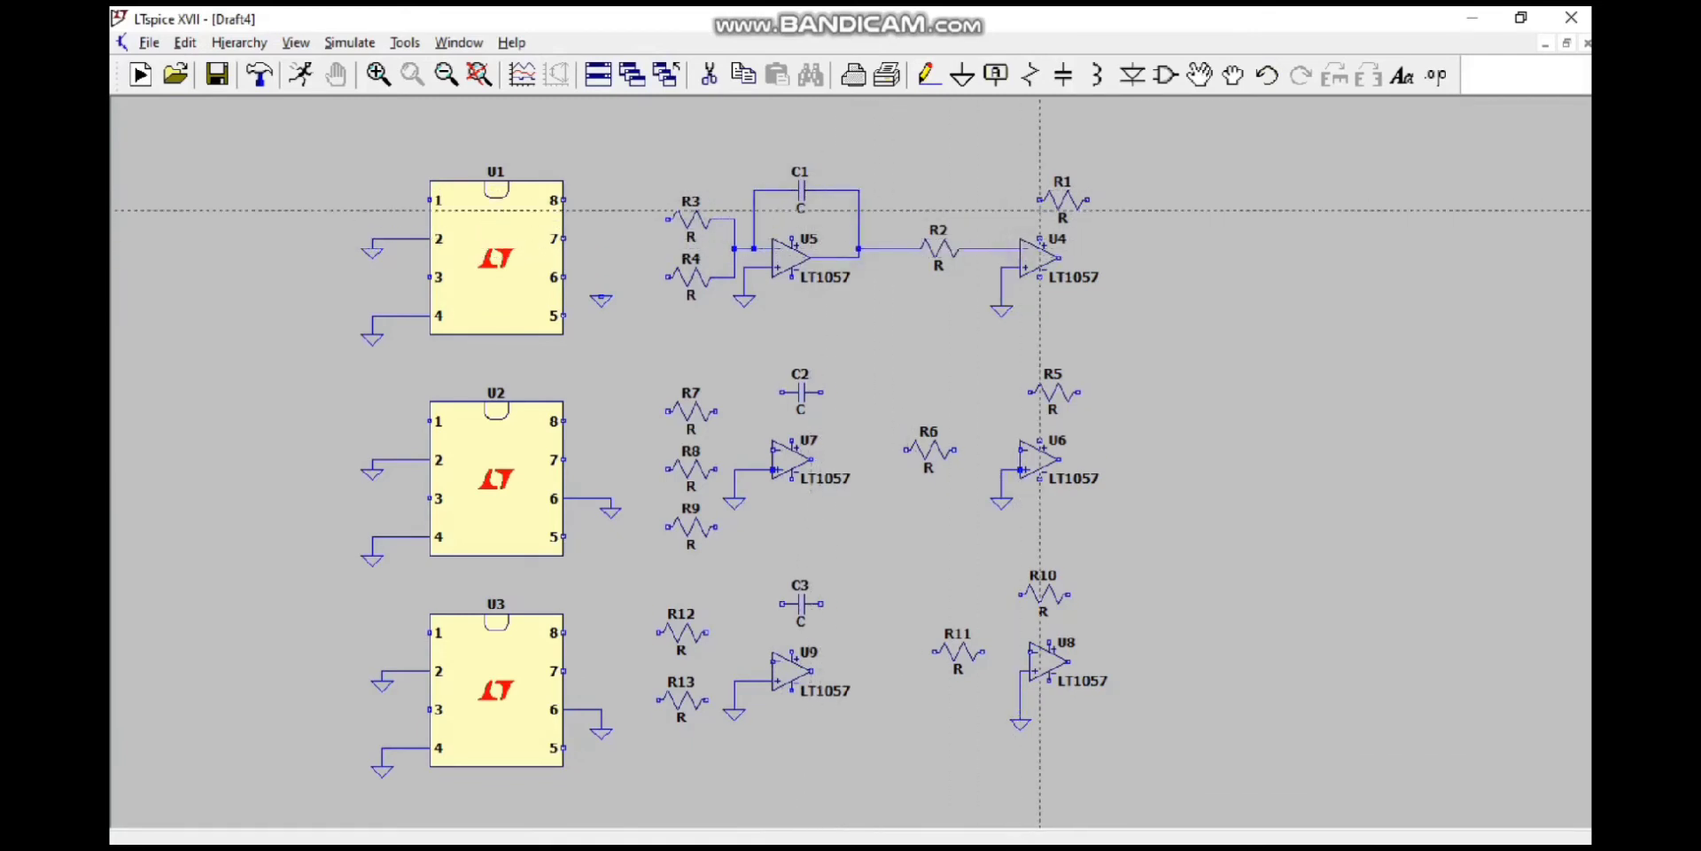
# Step: Wire resistor R1 as feedback between the inverting input and the output of op-amp U4
pyautogui.click(1039, 200)
pyautogui.click(982, 248)
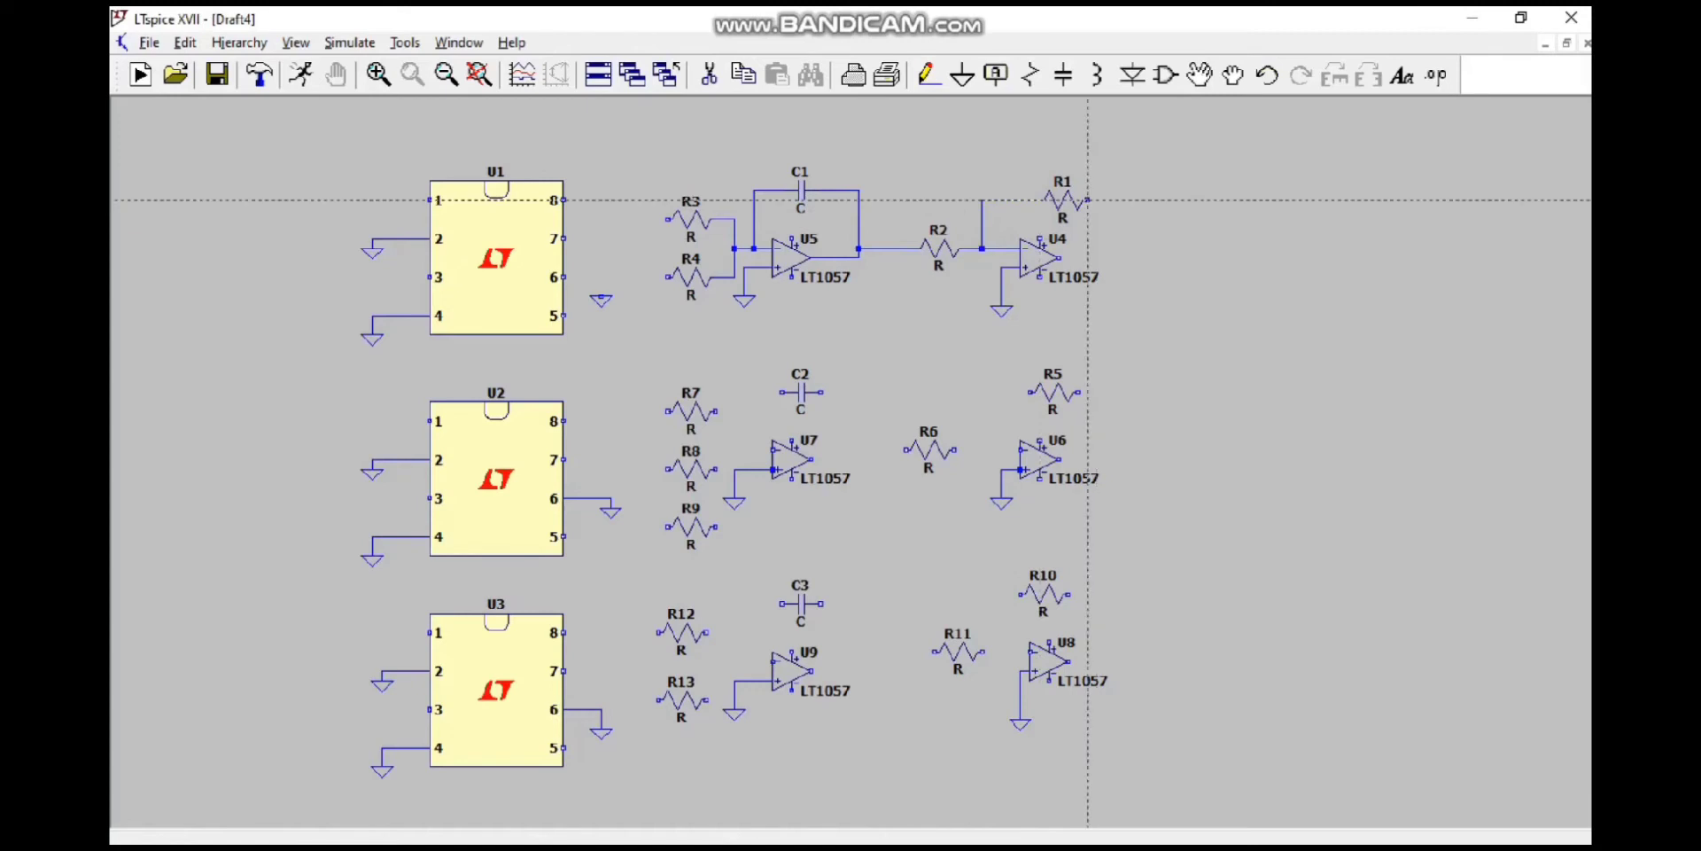
pyautogui.click(1088, 201)
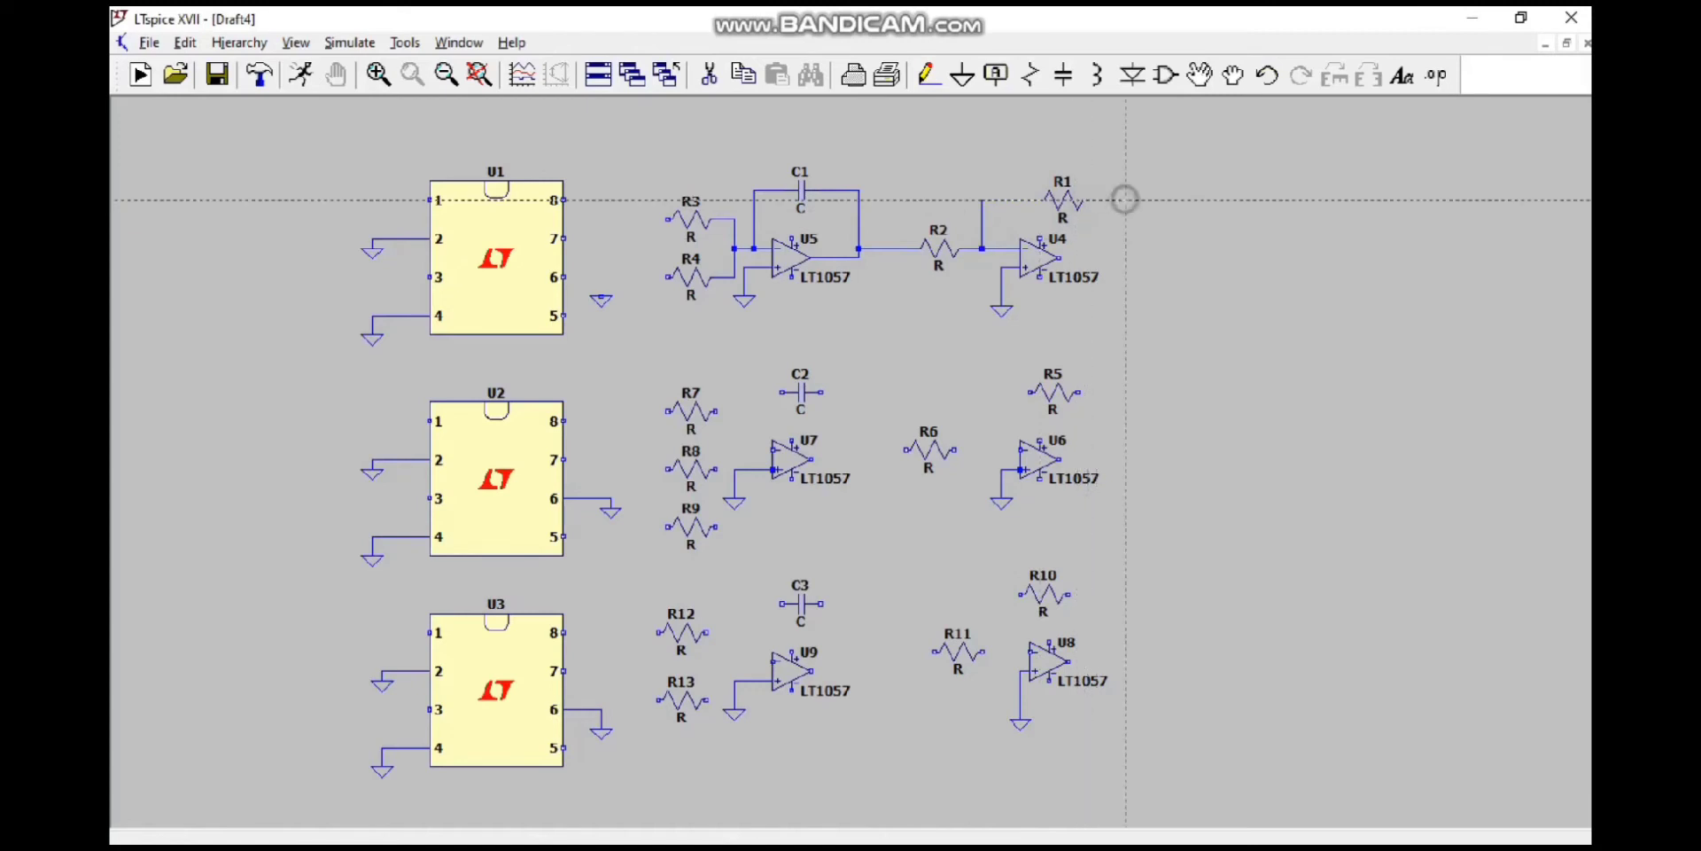
pyautogui.click(1126, 257)
pyautogui.click(1058, 257)
pyautogui.press('Escape')
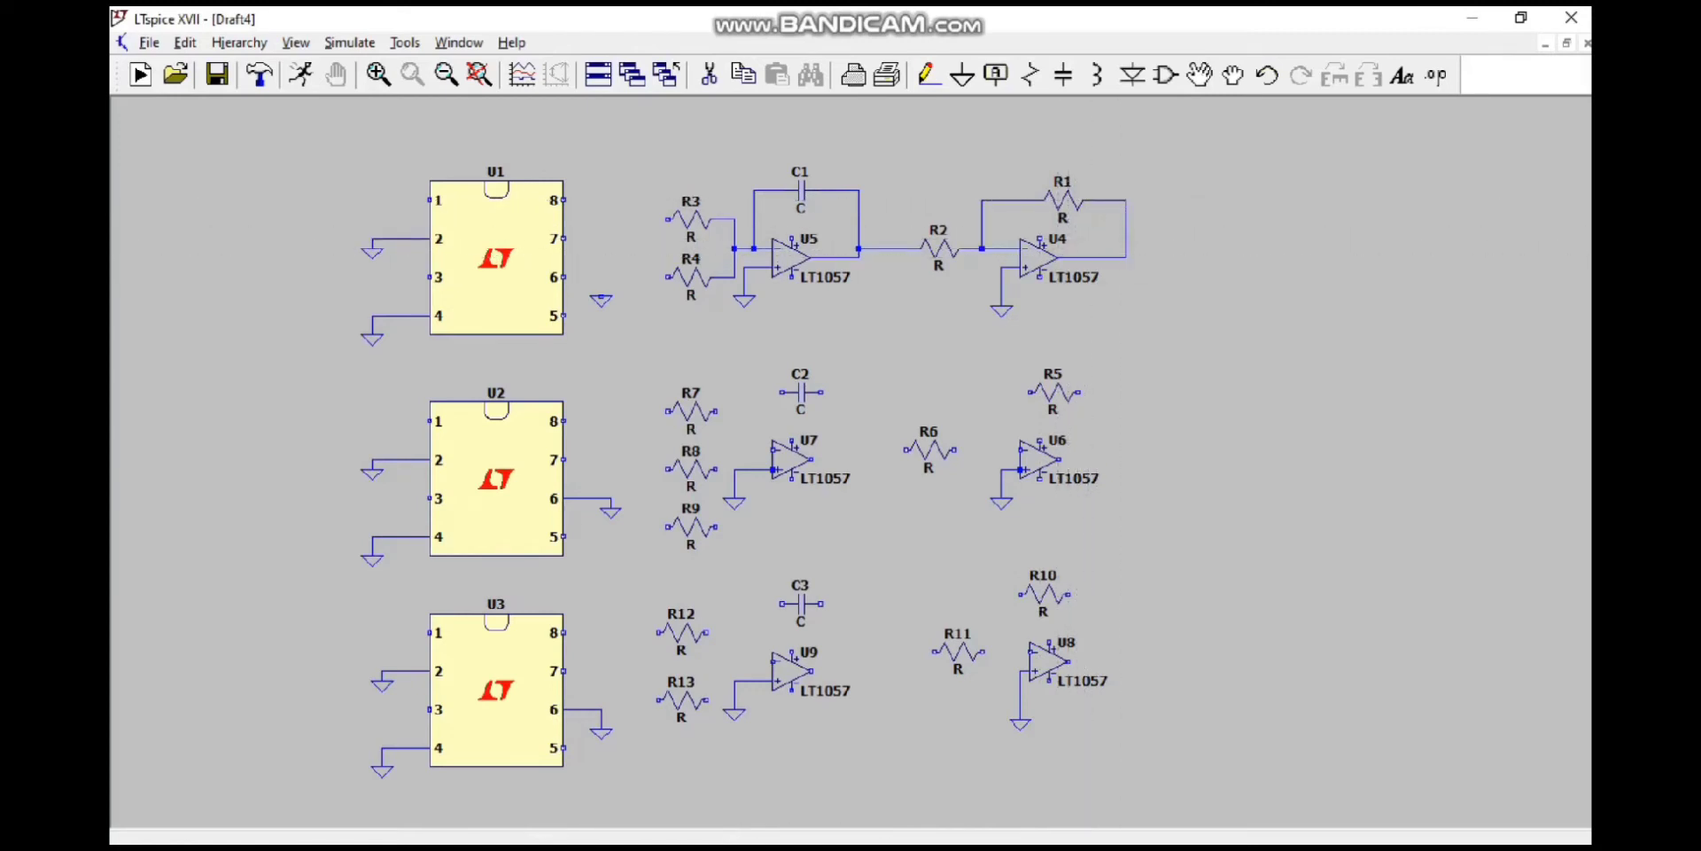
pyautogui.moveTo(1151, 829)
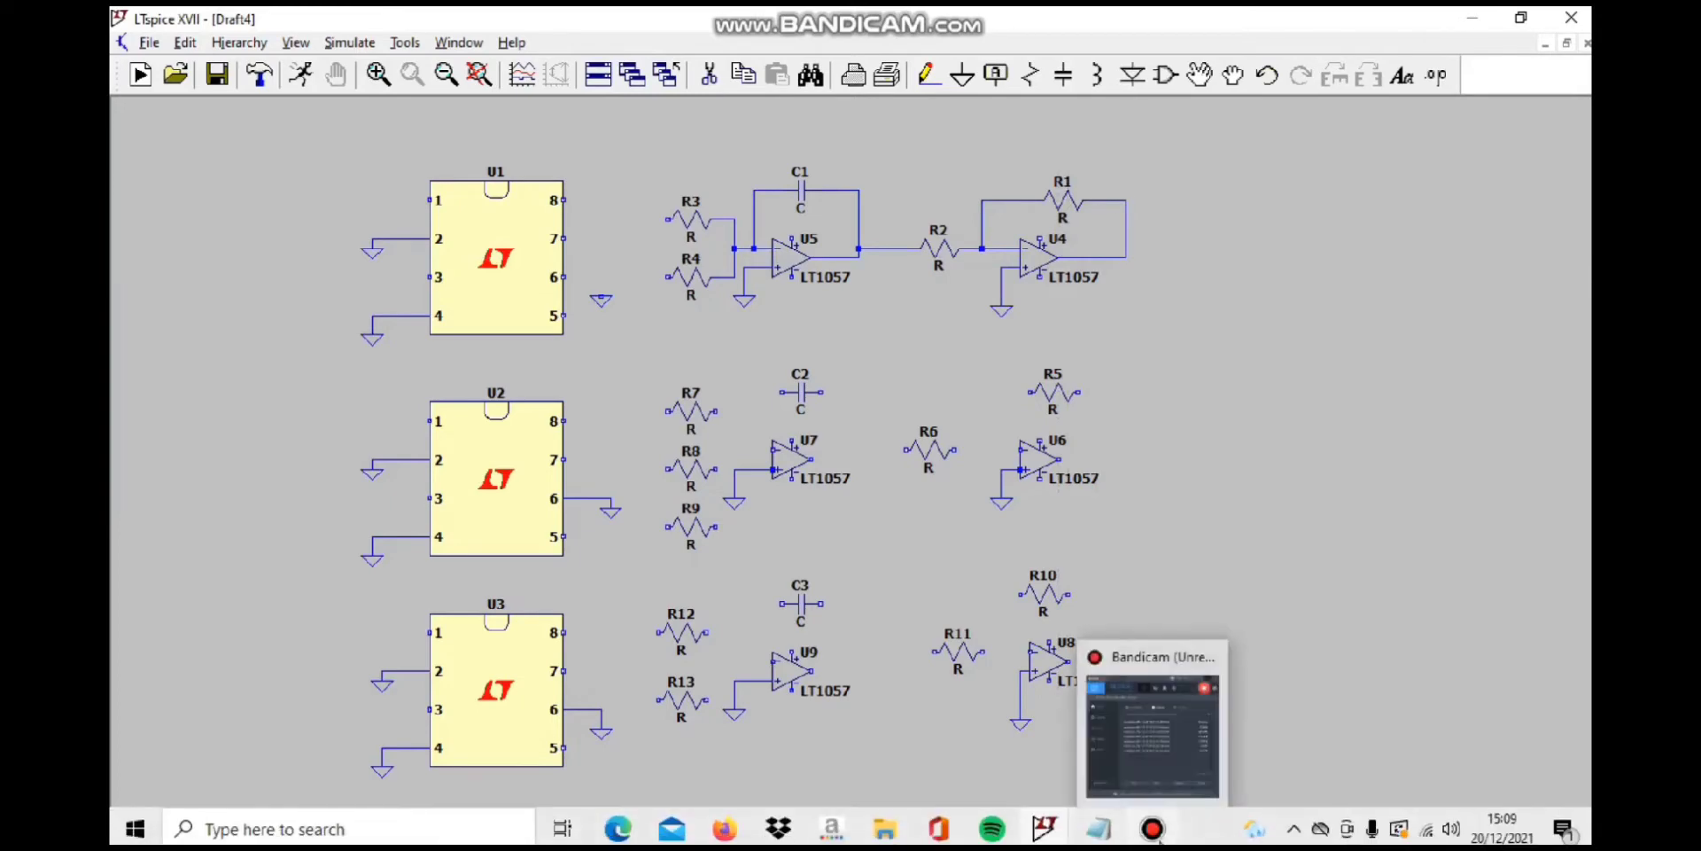
pyautogui.click(1177, 704)
pyautogui.click(664, 208)
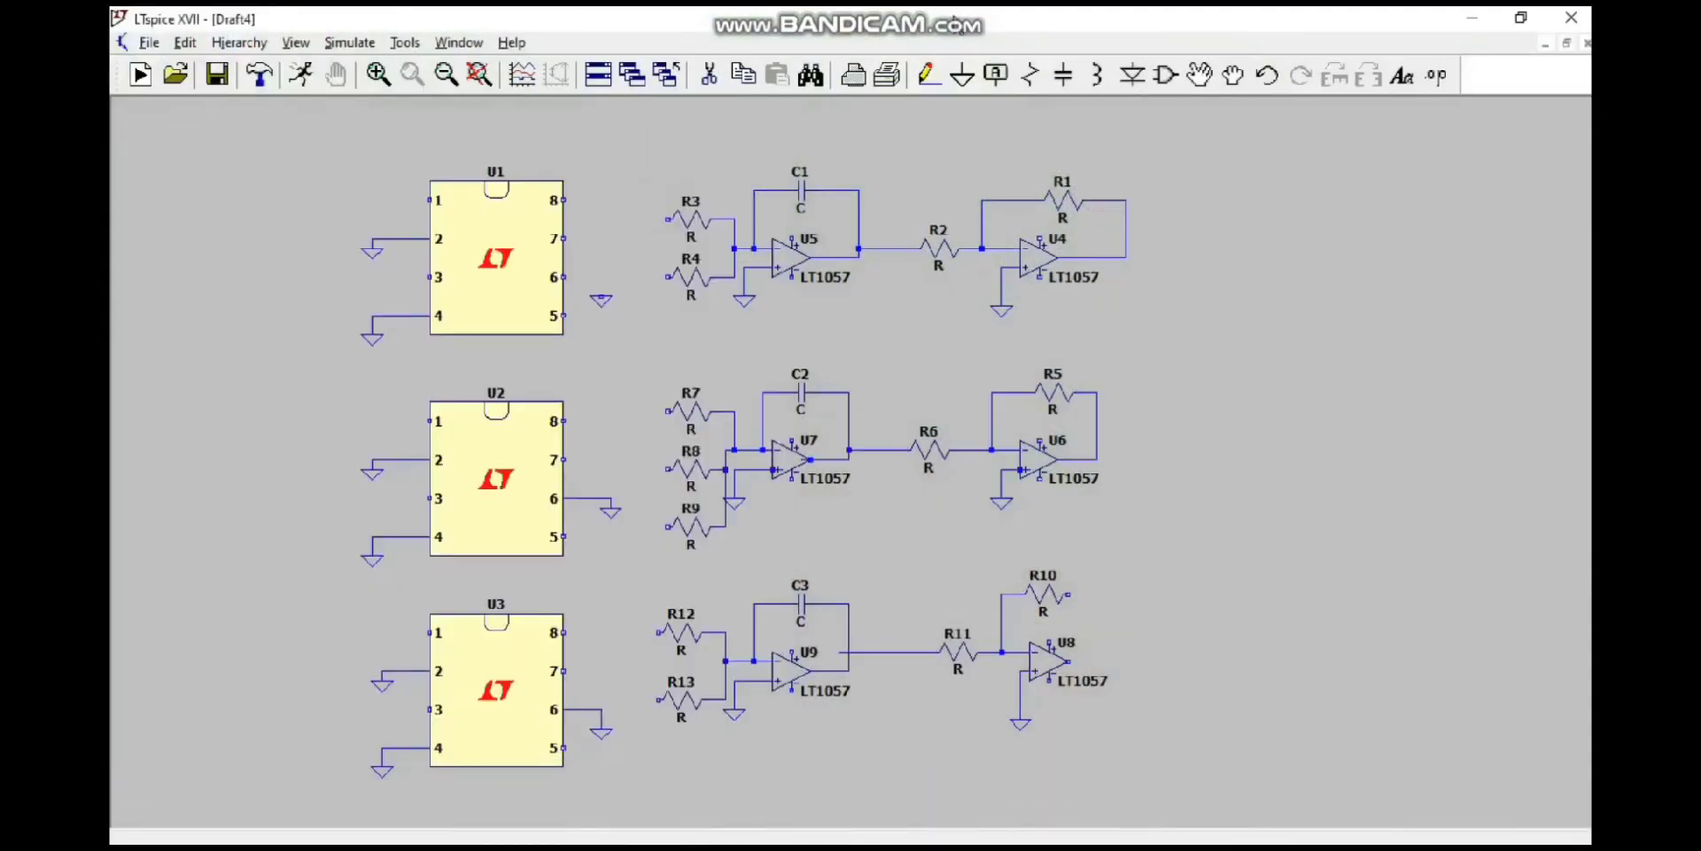
# Step: Wire the free end of resistor R10 to the output of op-amp U8
pyautogui.click(930, 76)
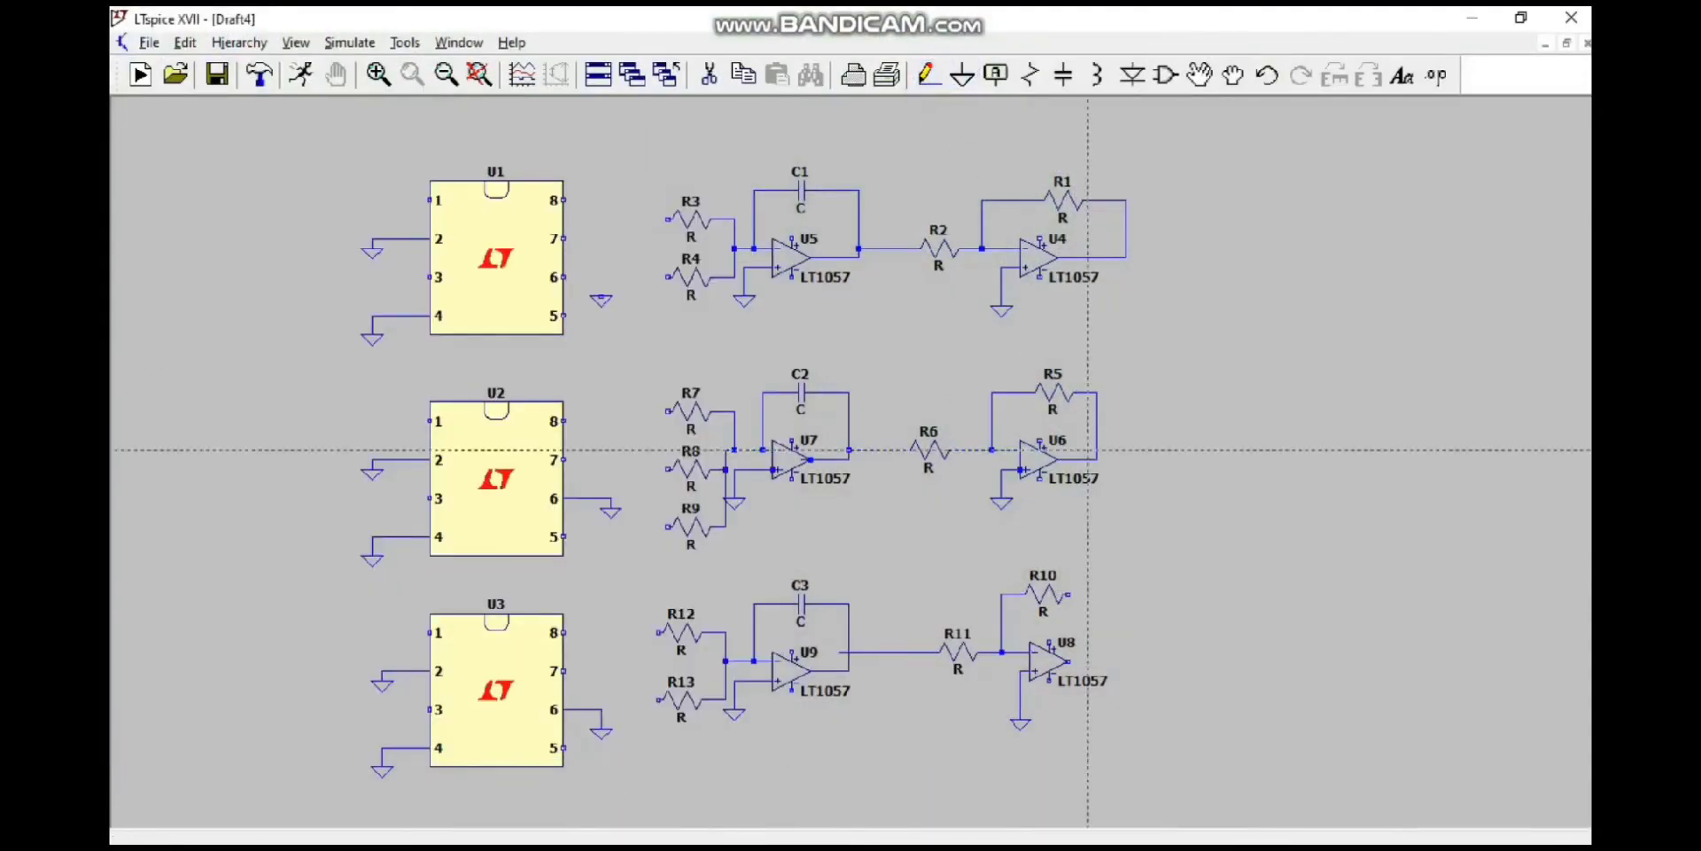
pyautogui.click(1068, 594)
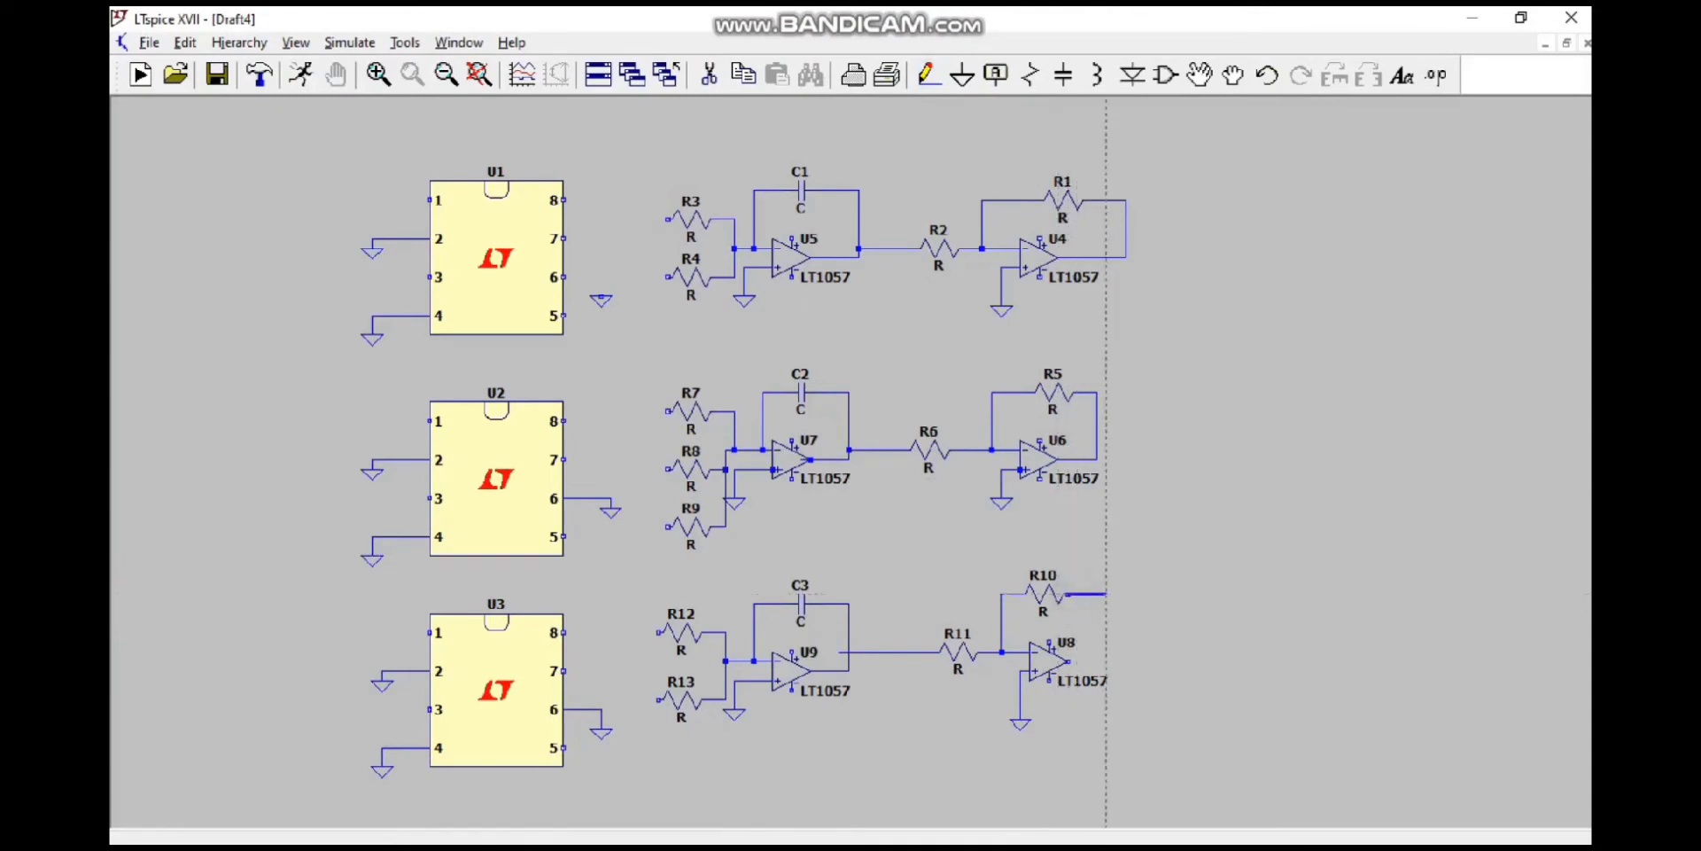
pyautogui.click(1125, 660)
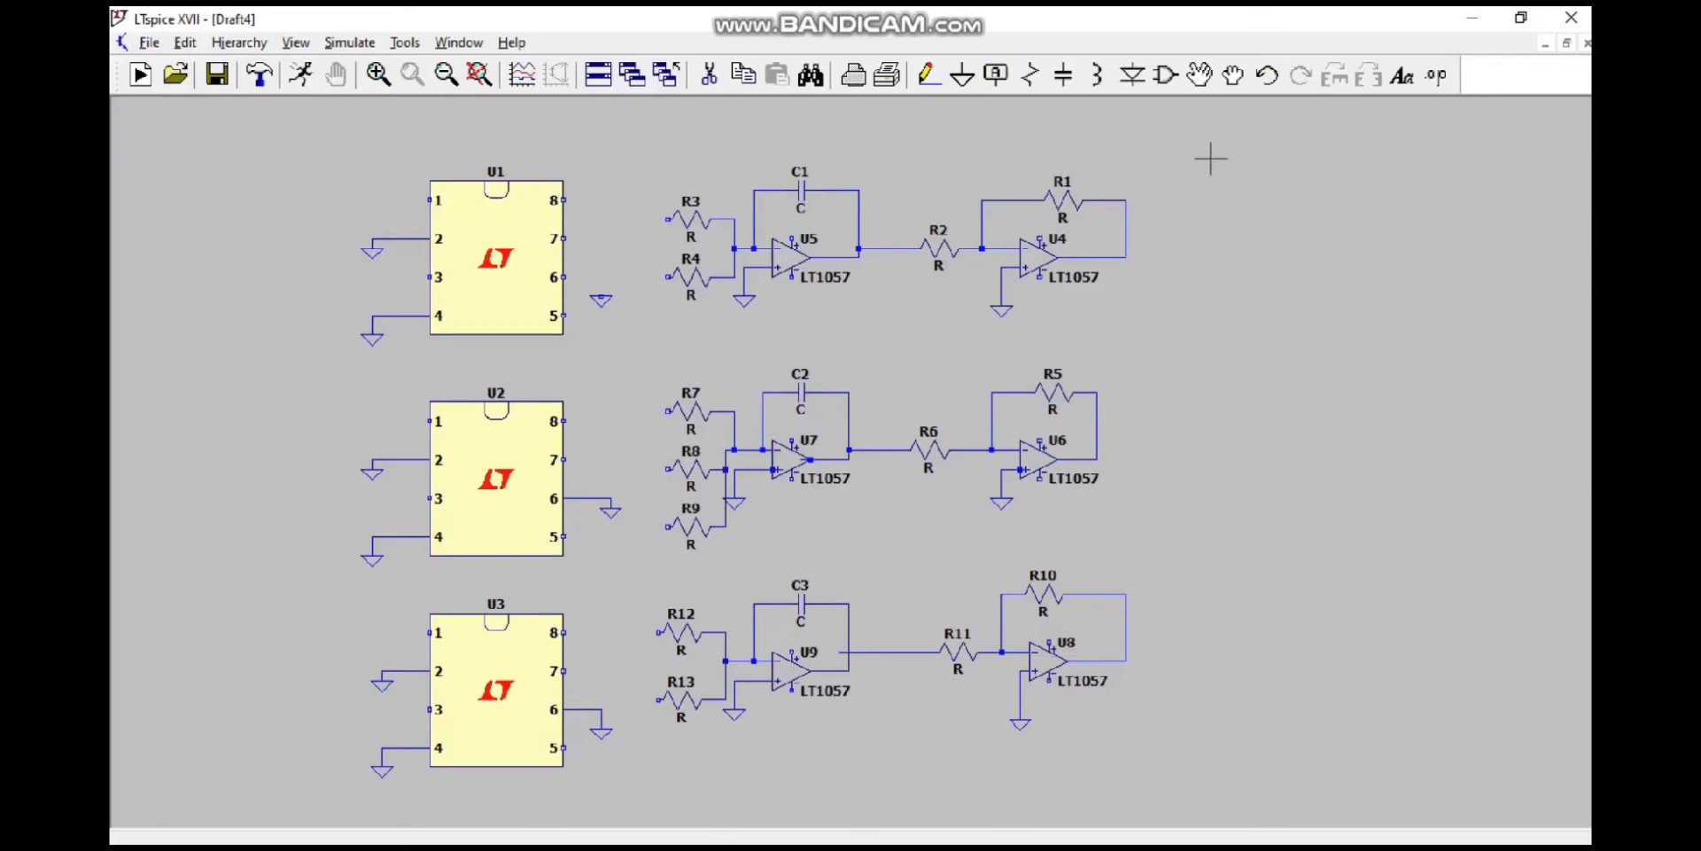
# Step: Place two battery voltage sources beside the op-amp rows, one above the other, with a ground symbol below each
pyautogui.click(1159, 78)
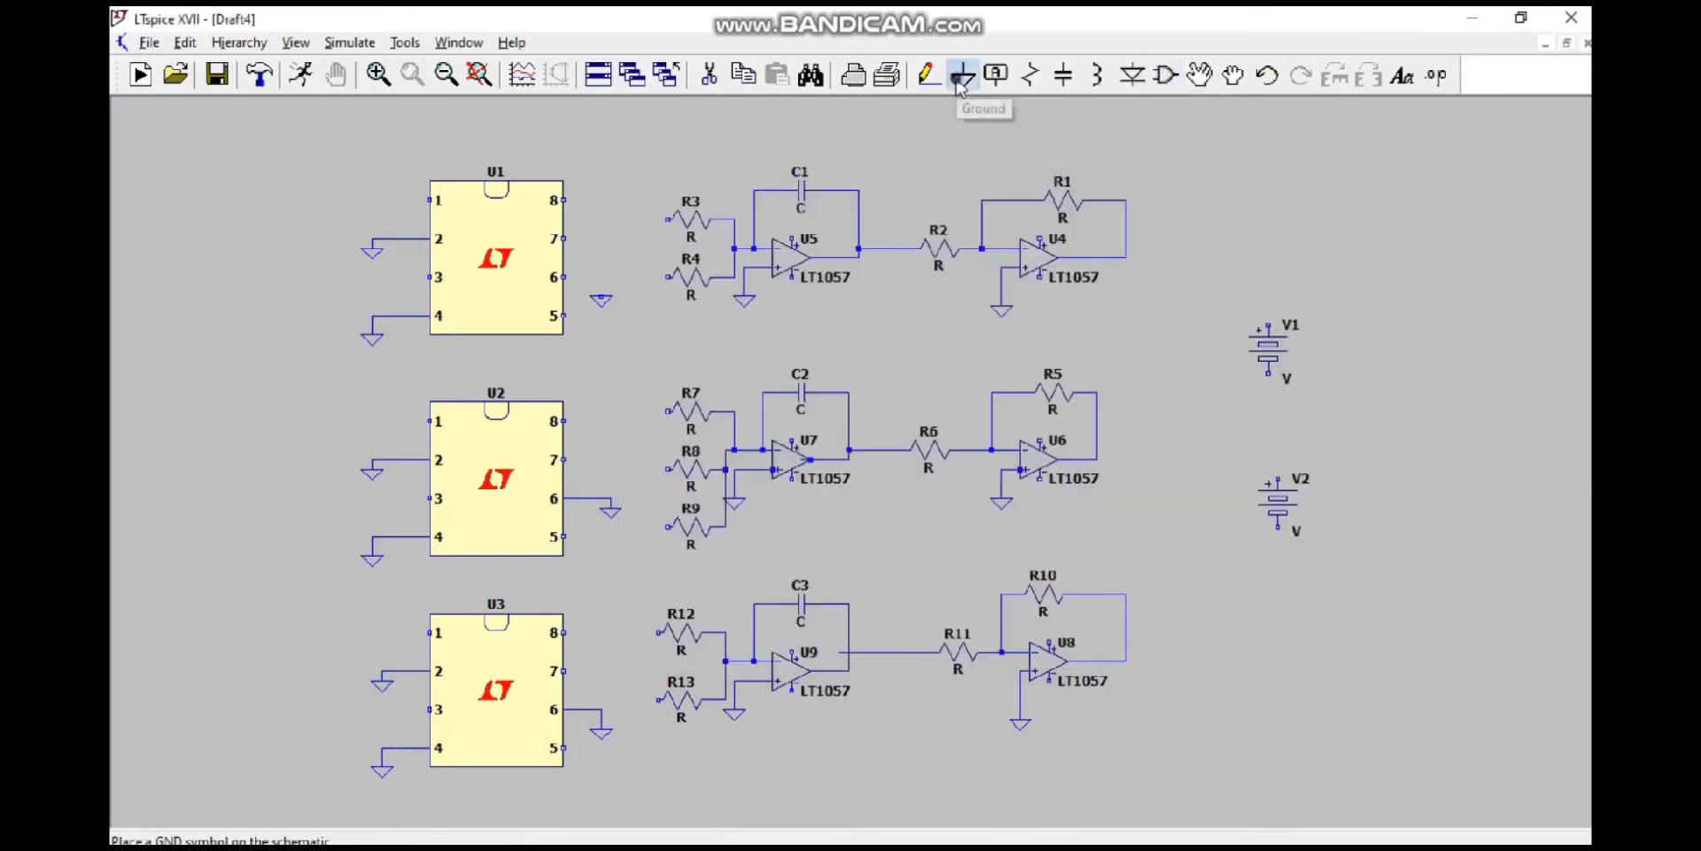
pyautogui.click(962, 75)
pyautogui.click(1268, 410)
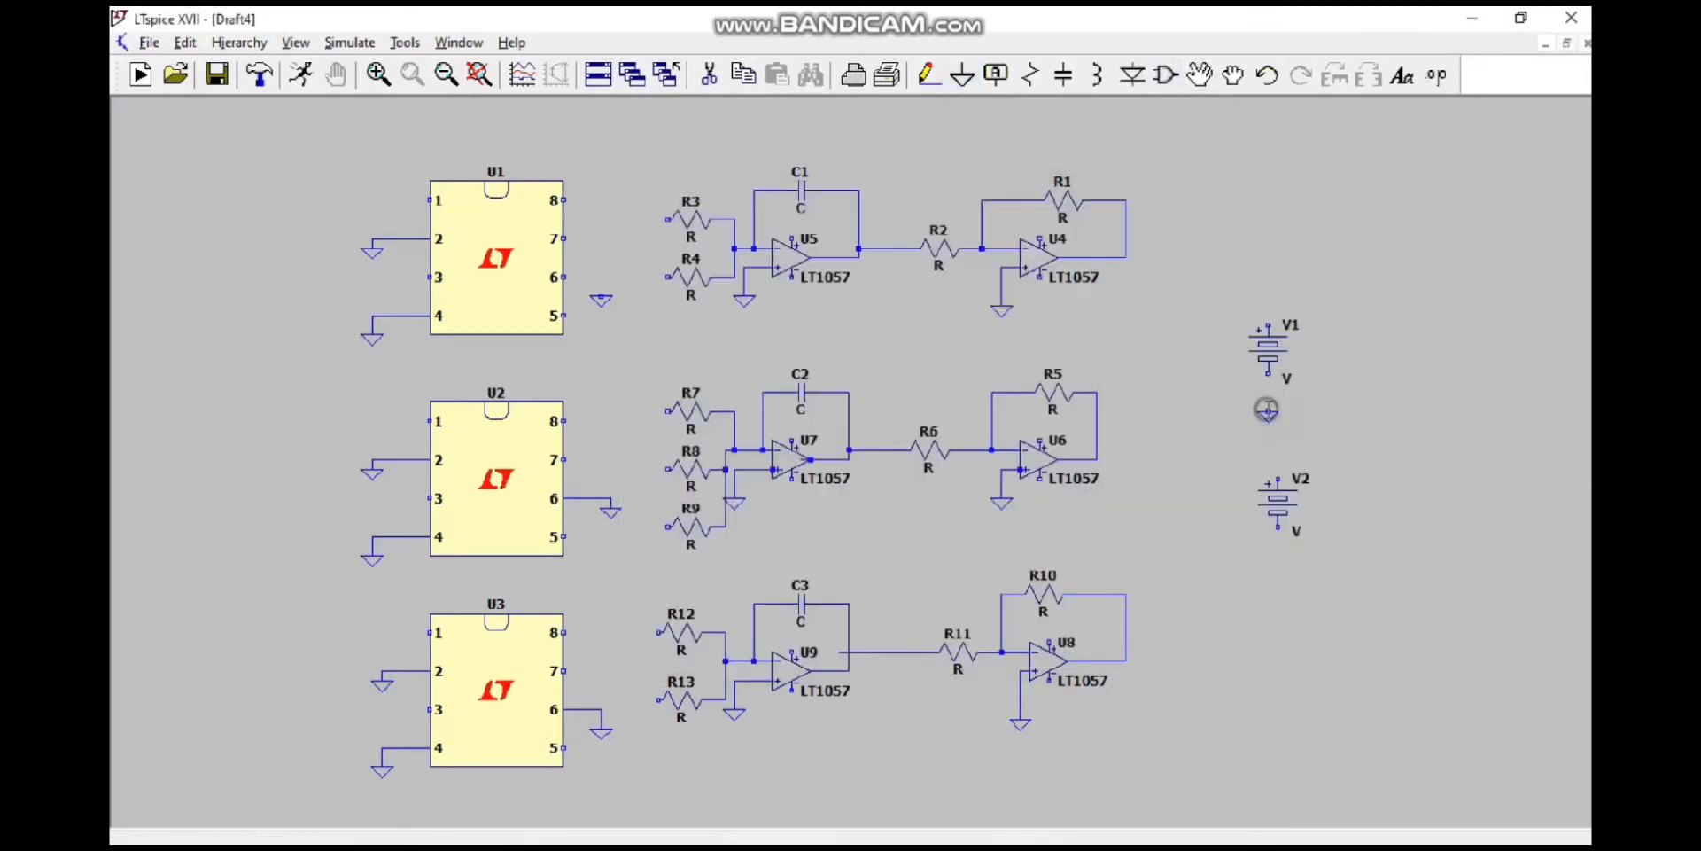
pyautogui.click(1277, 564)
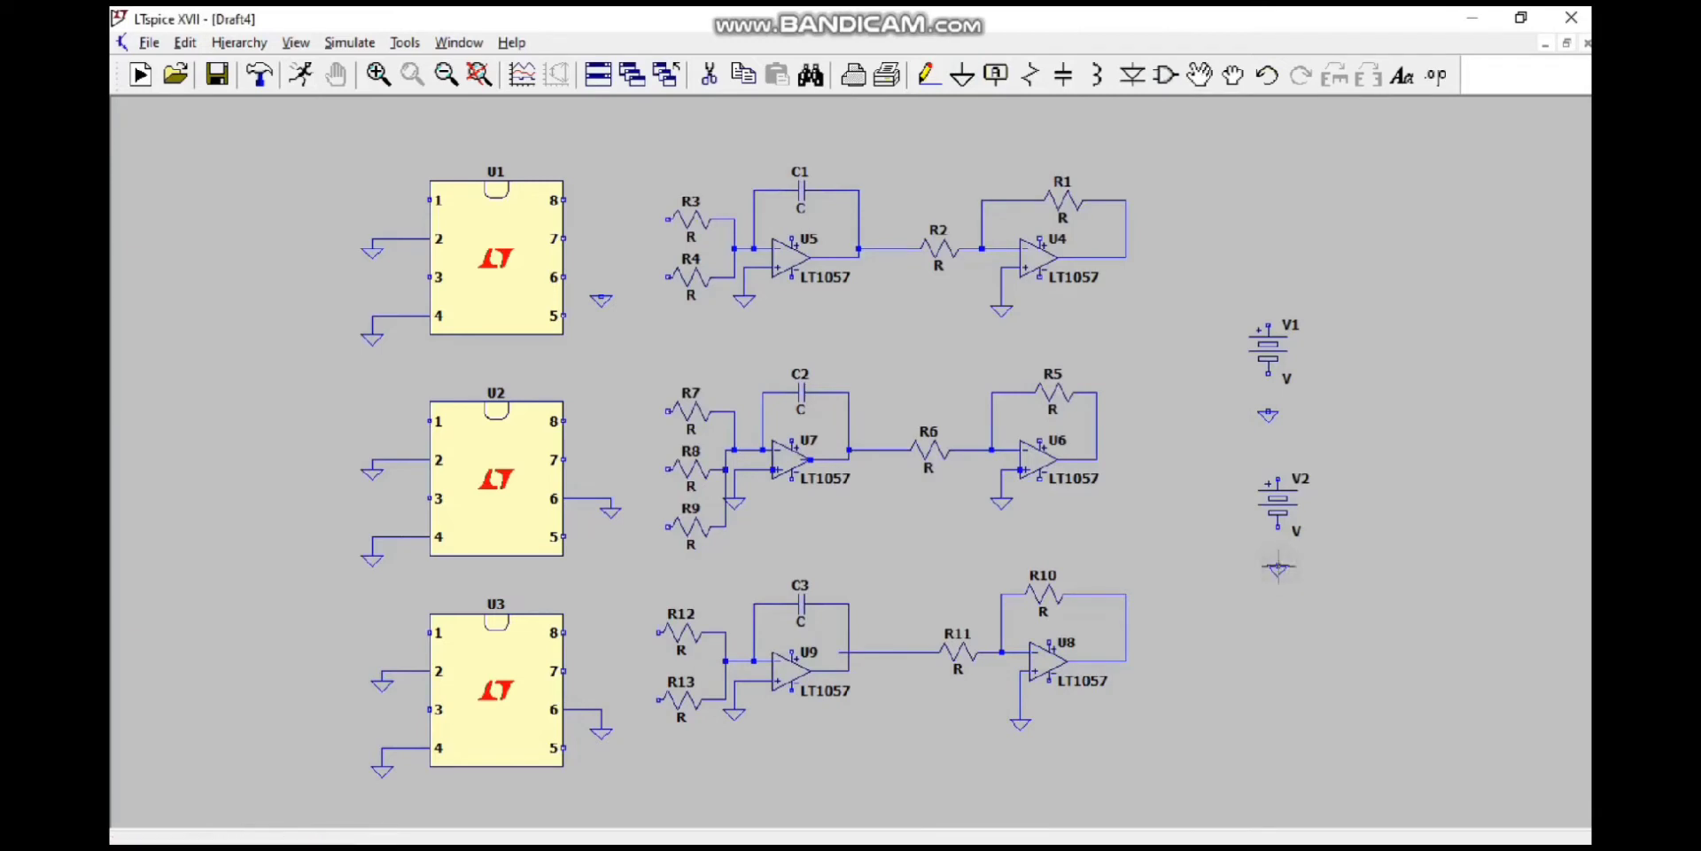
# Step: Wire the negative terminals of sources V1 and V2 to the ground symbols below them
pyautogui.click(928, 75)
pyautogui.click(1268, 373)
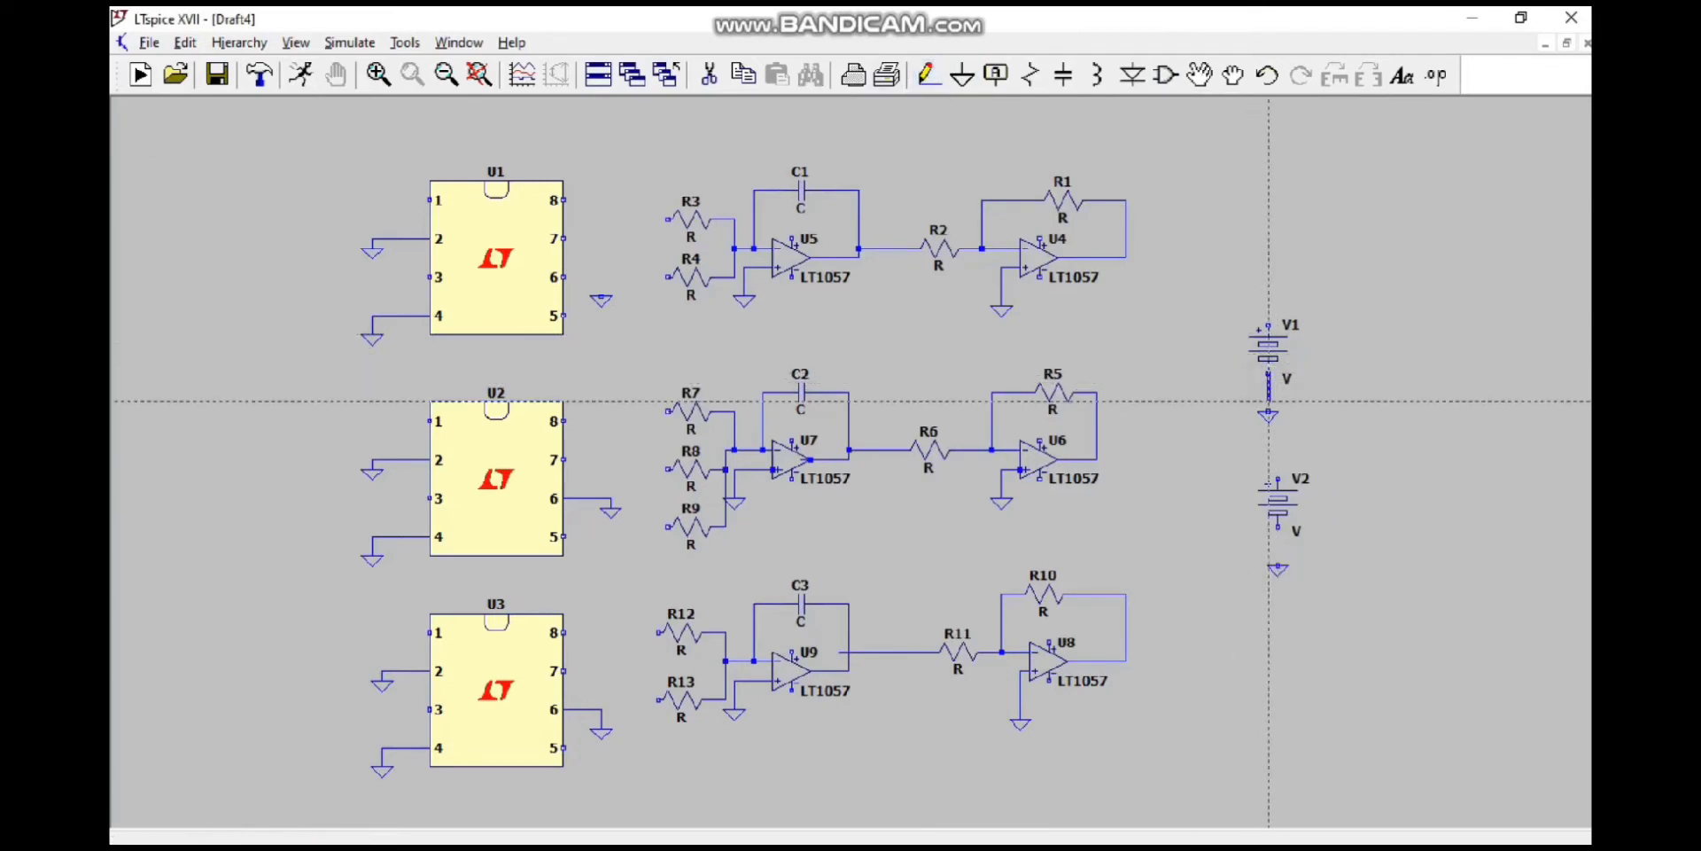
pyautogui.click(1268, 410)
pyautogui.click(1277, 529)
pyautogui.click(1277, 565)
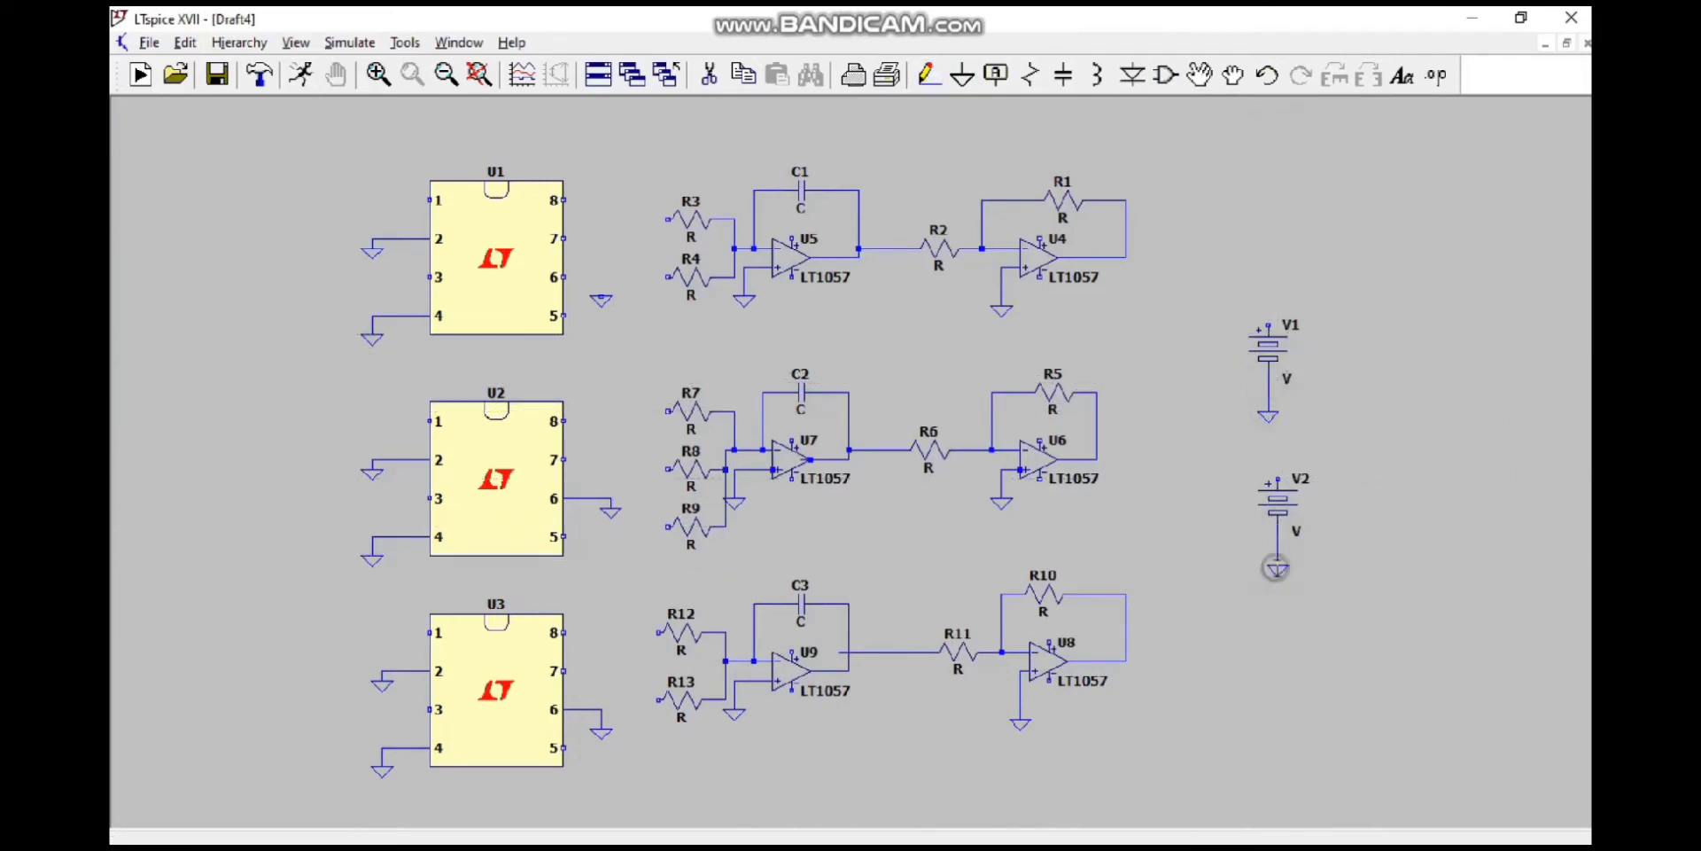
pyautogui.click(1143, 828)
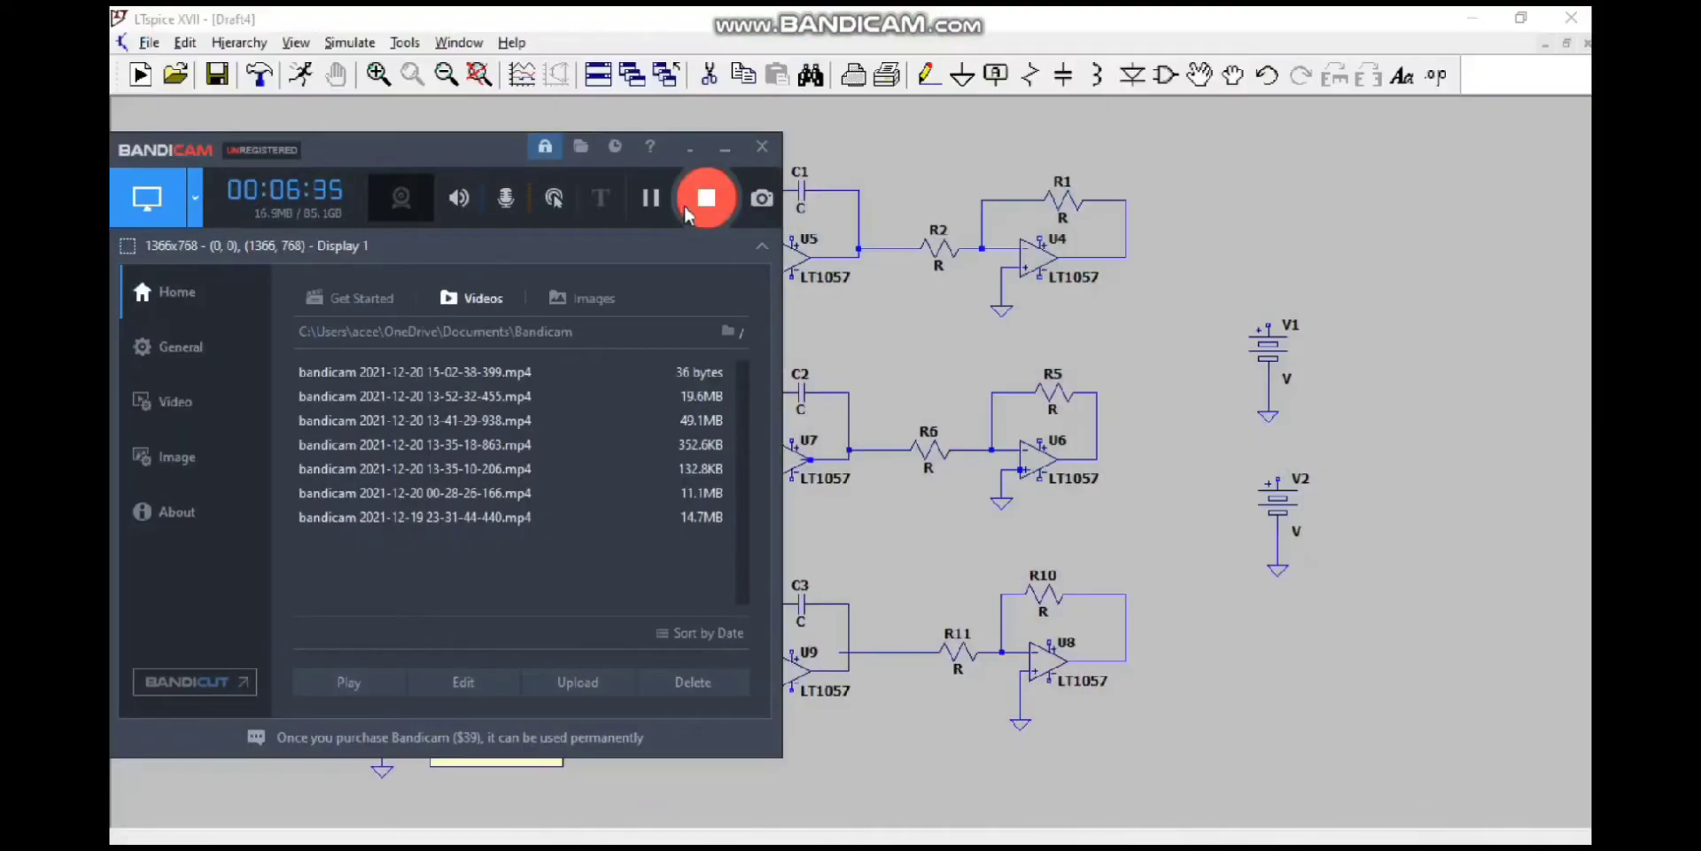
pyautogui.click(658, 211)
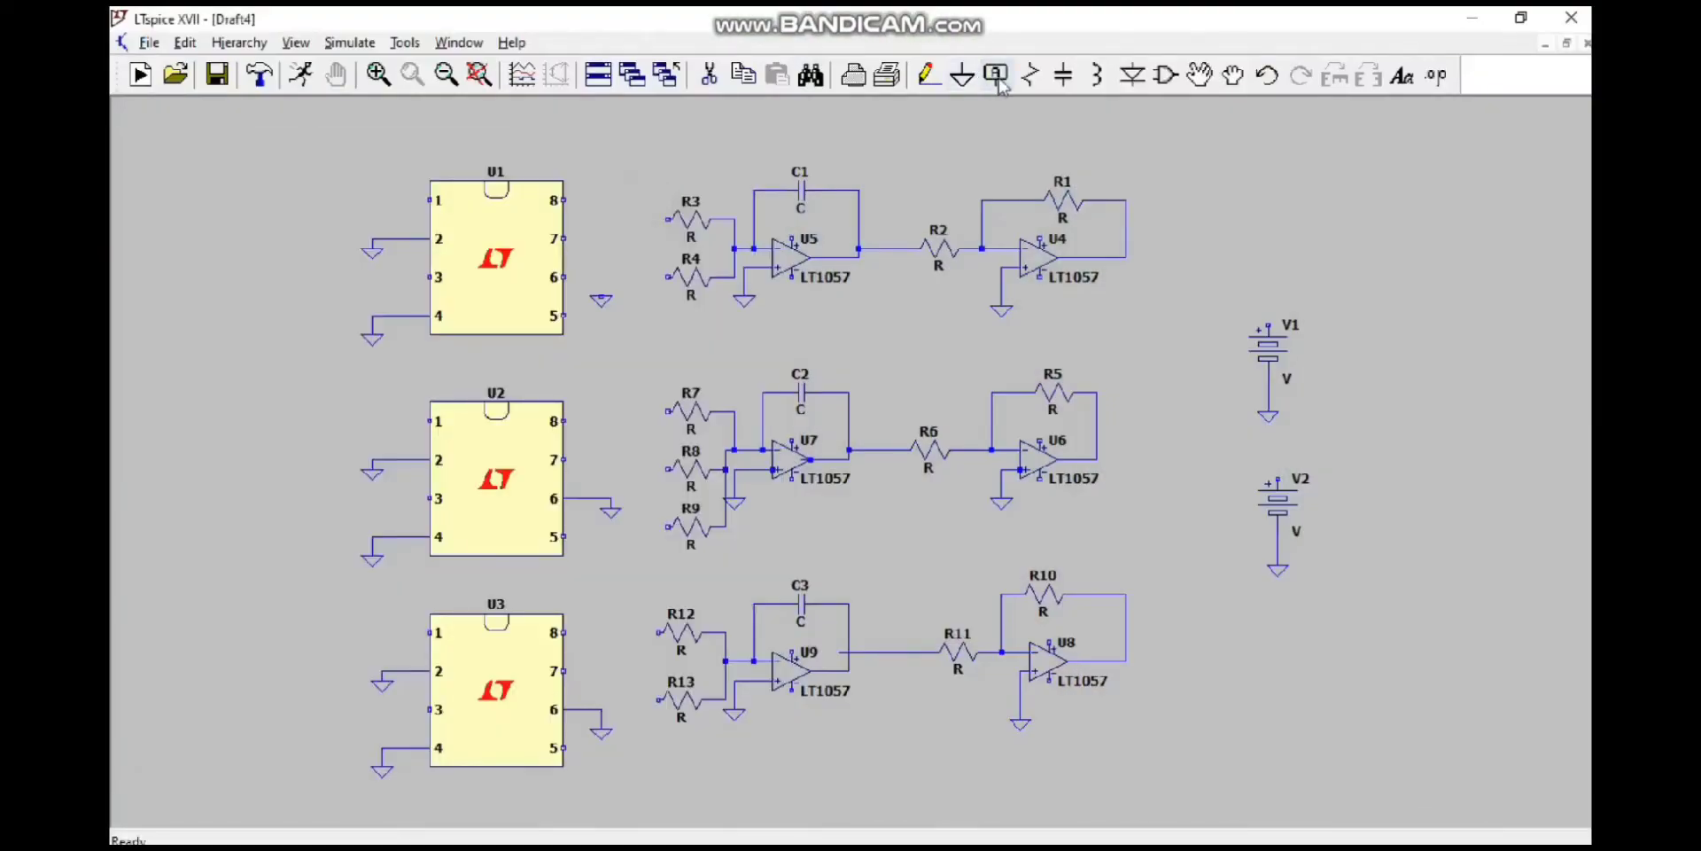
# Step: Create a net label named 15 and place it above both voltage sources V1 and V2
pyautogui.click(996, 76)
pyautogui.write('15')
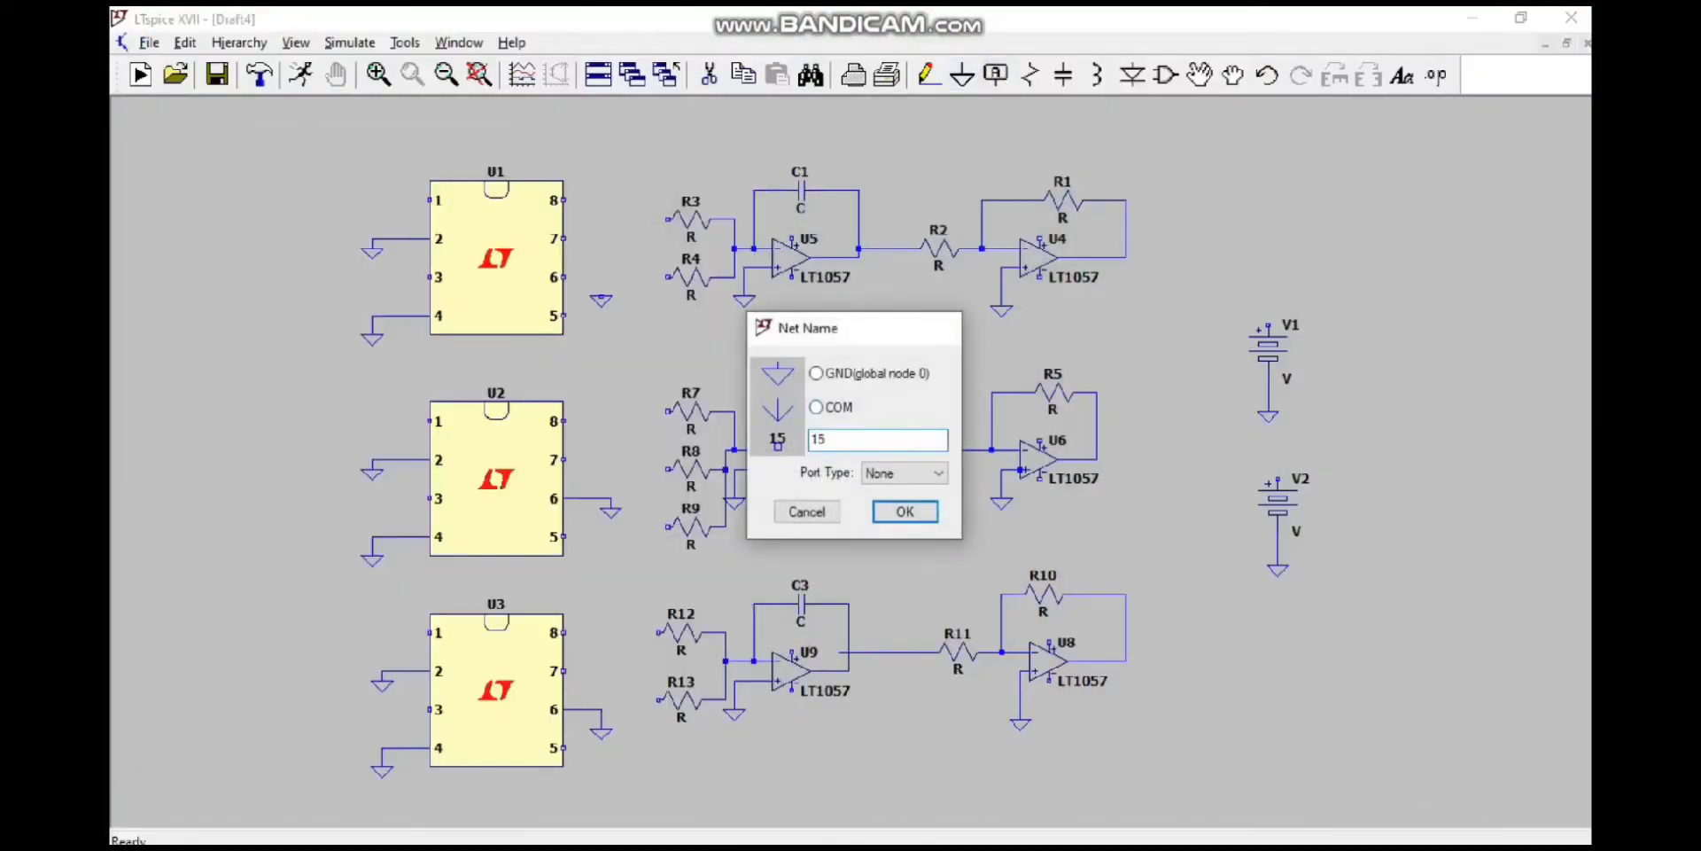
pyautogui.press('Return')
pyautogui.click(1268, 295)
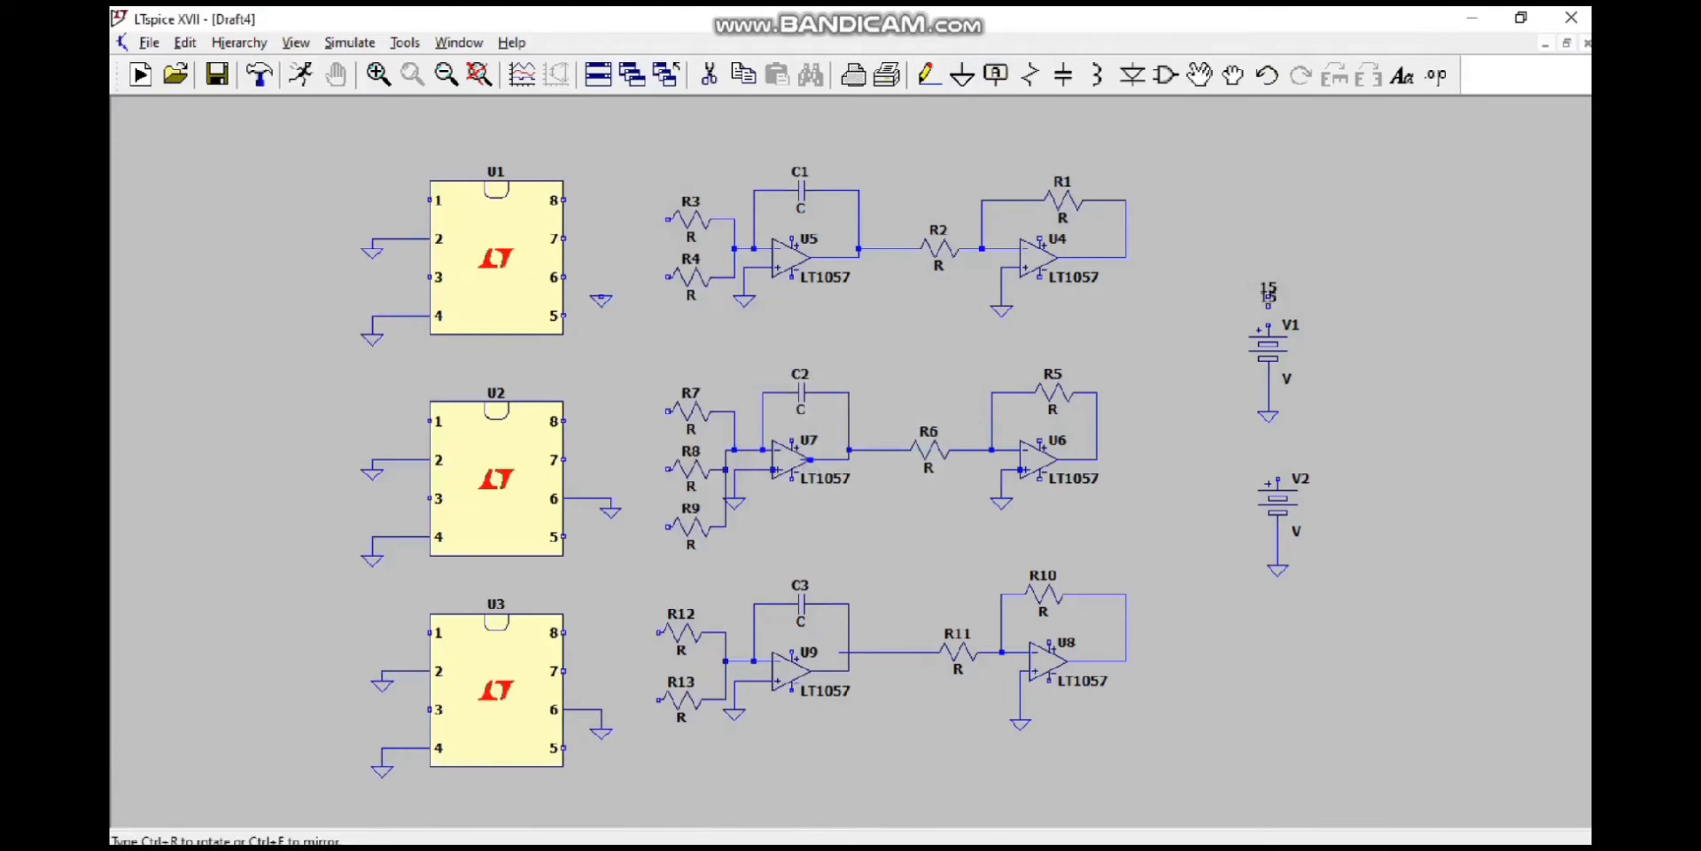
pyautogui.click(1277, 459)
# Step: Rename the net label above source V2 to -15
pyautogui.rightClick(1278, 460)
pyautogui.rightClick(1277, 462)
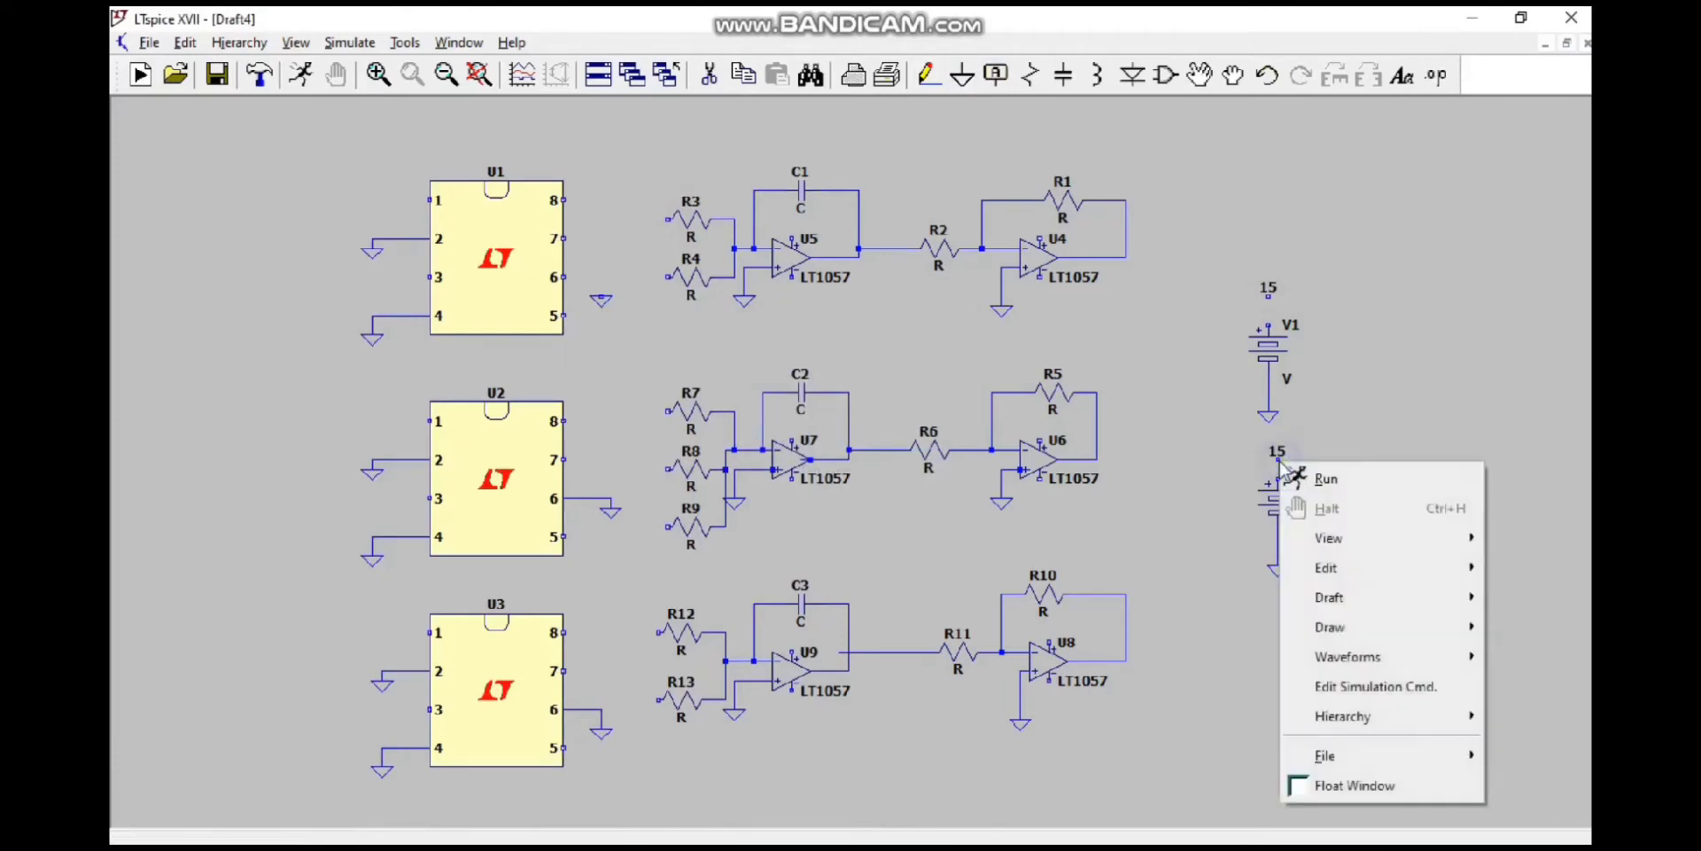
pyautogui.click(1278, 453)
pyautogui.rightClick(1278, 452)
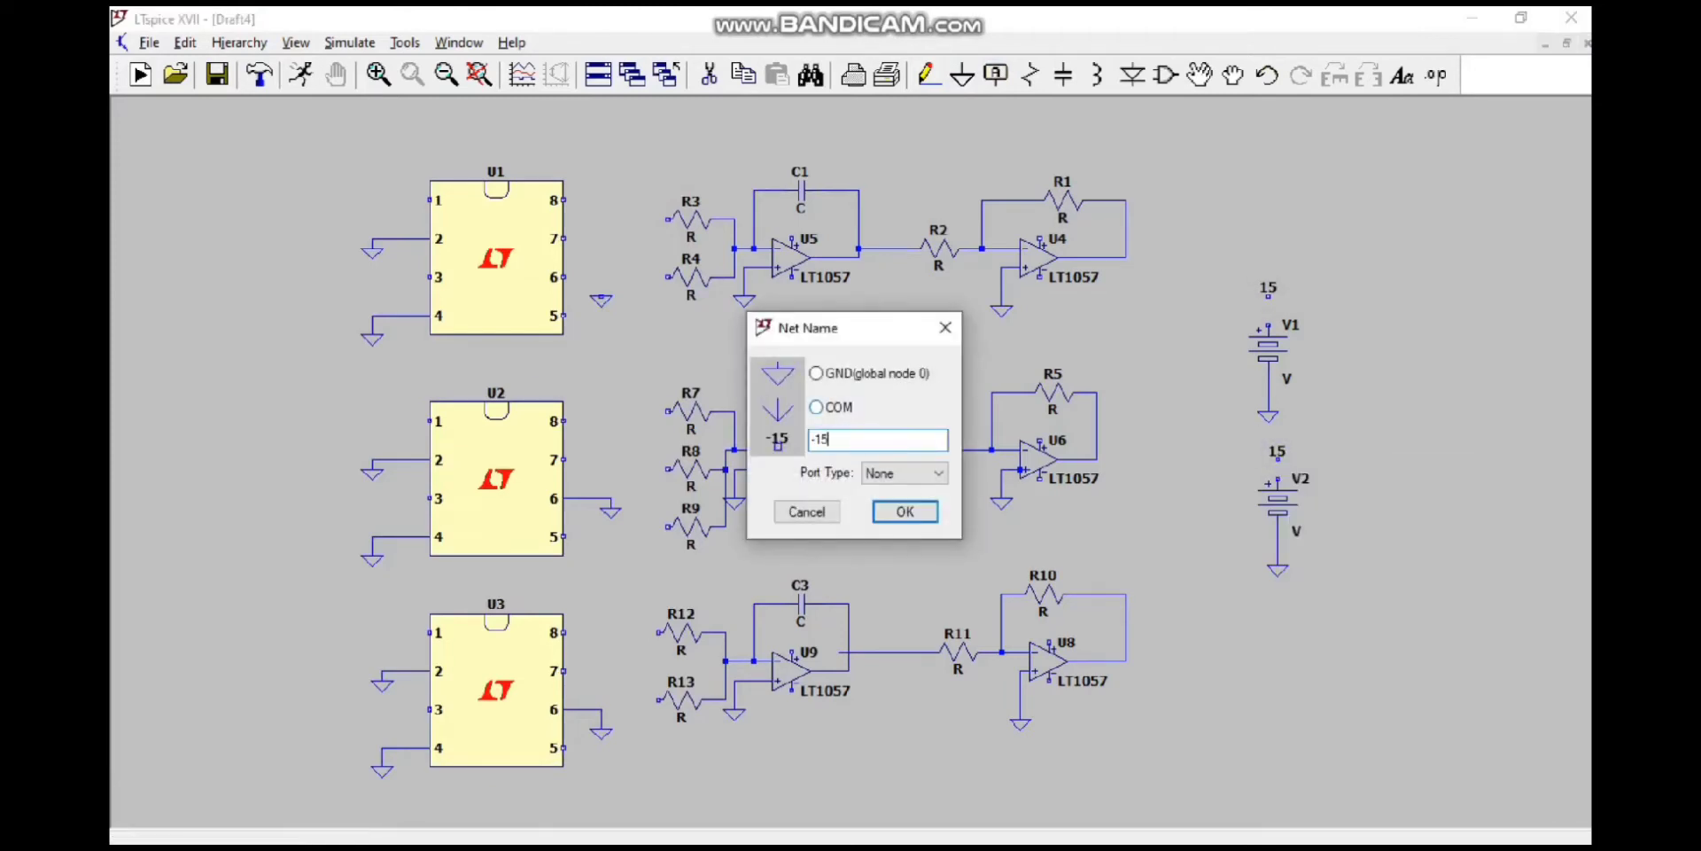
pyautogui.write('-15')
pyautogui.press('Return')
# Step: Wire the positive terminals of sources V1 and V2 to the 15 and -15 net labels above them
pyautogui.click(928, 76)
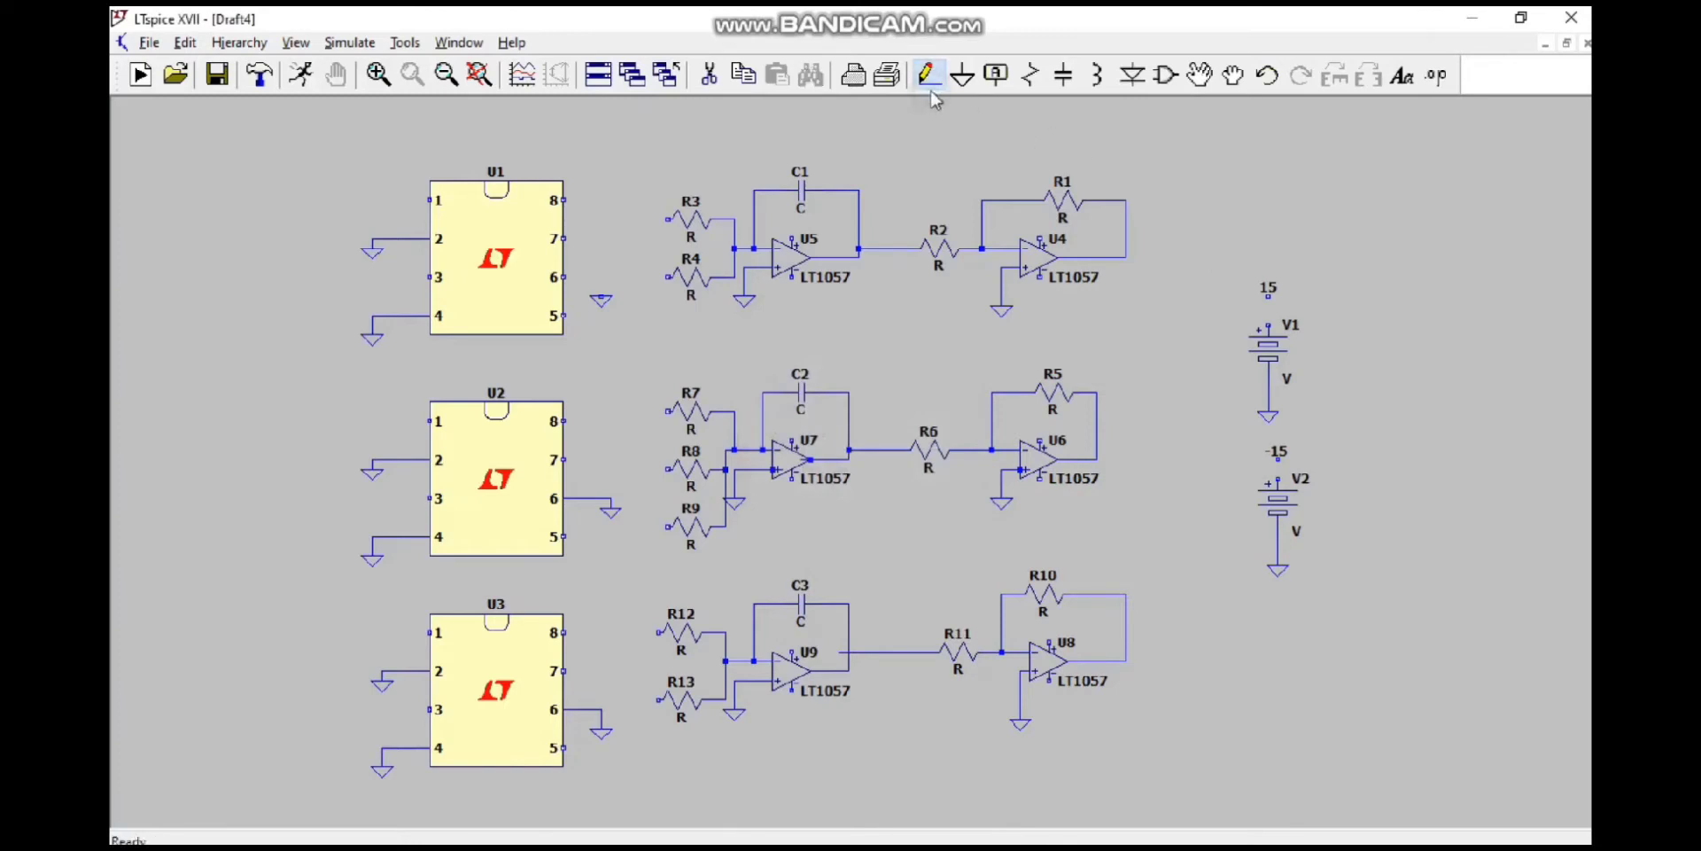
pyautogui.click(1269, 297)
pyautogui.click(1269, 326)
pyautogui.click(1277, 458)
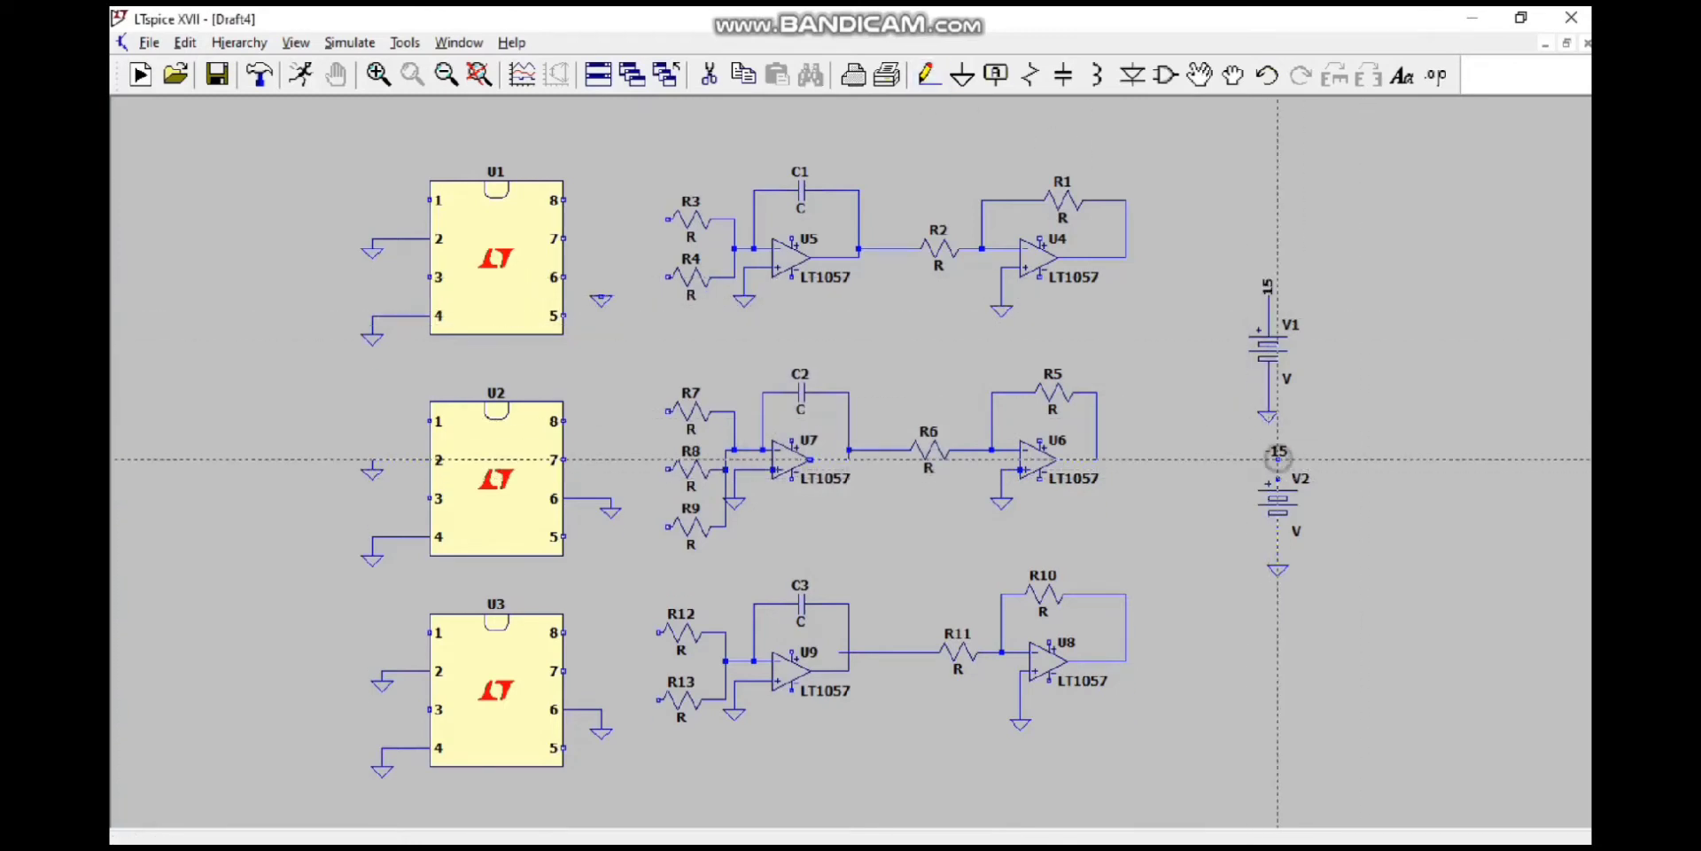
pyautogui.click(1278, 480)
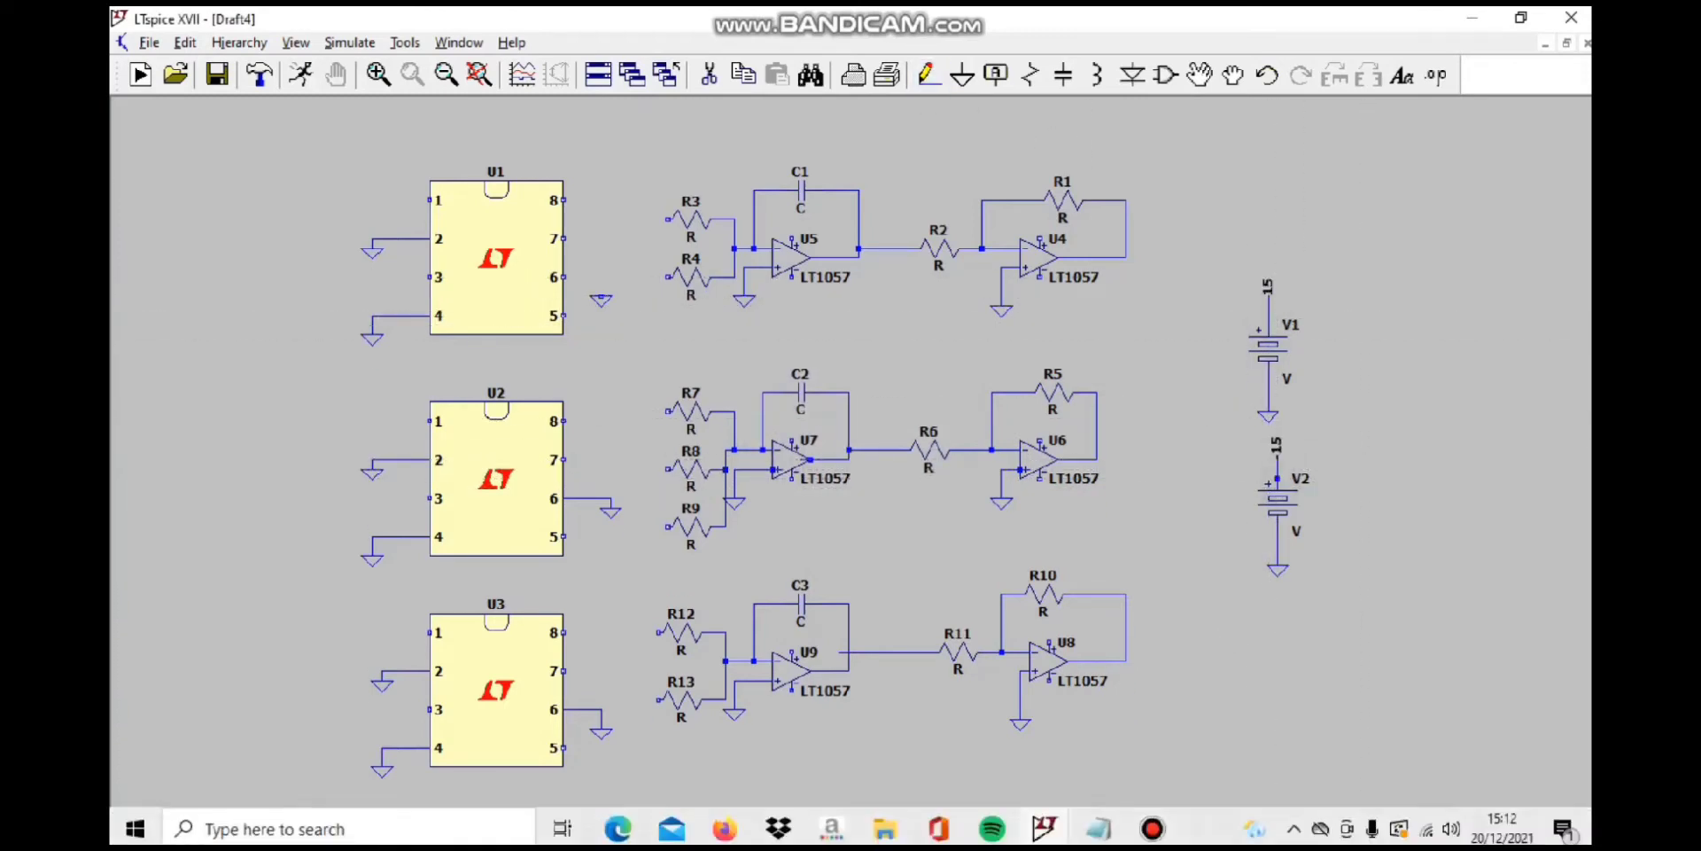
pyautogui.click(1152, 828)
pyautogui.click(662, 205)
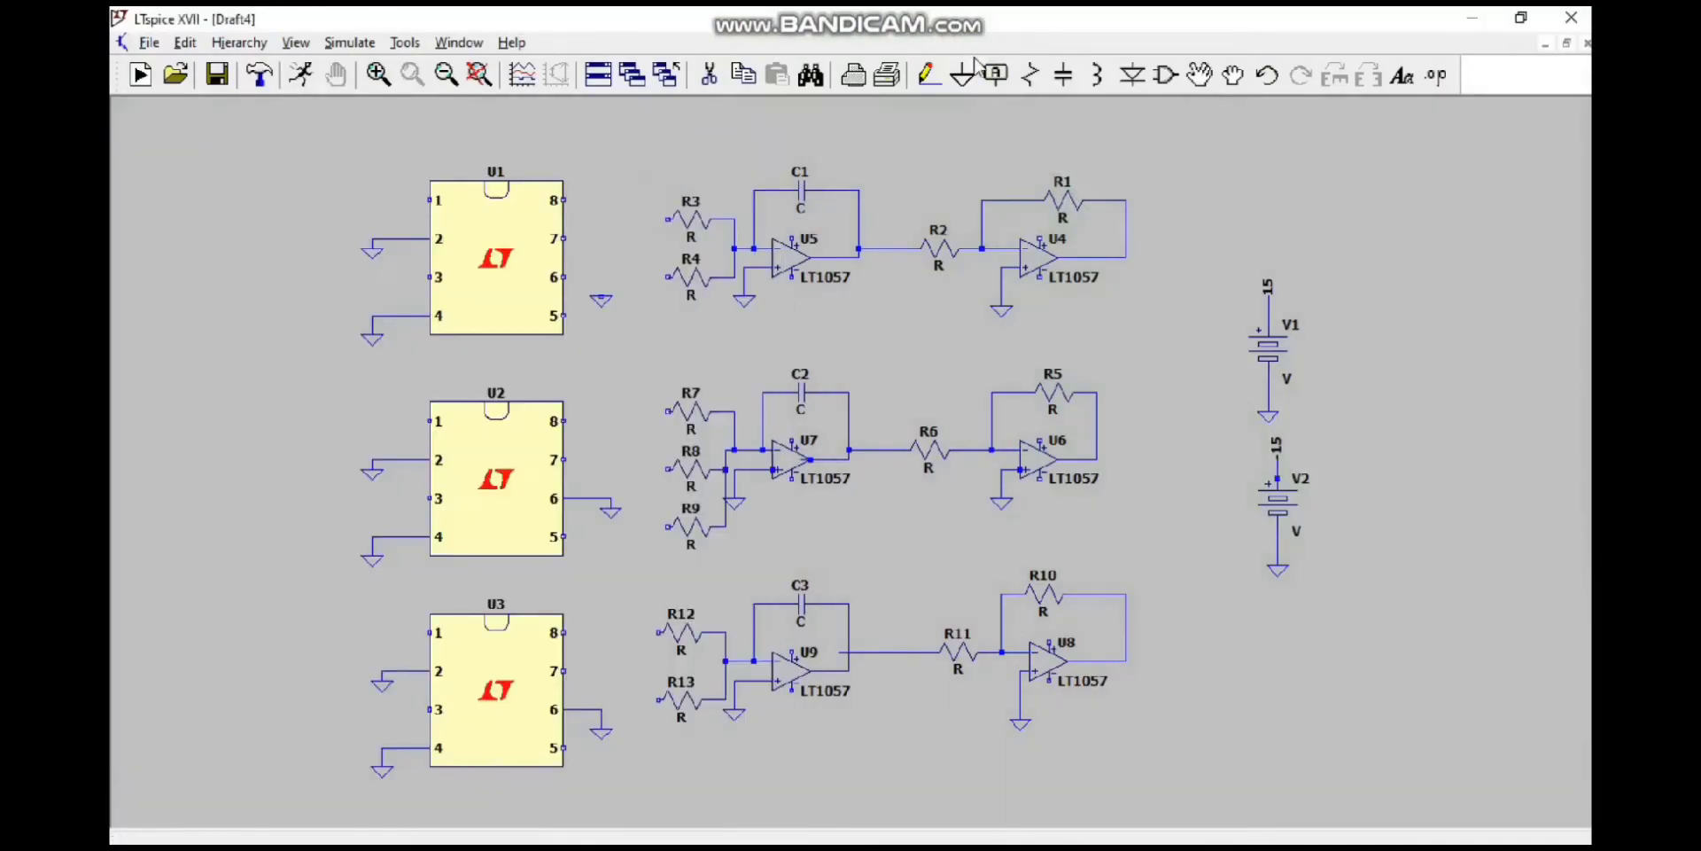
# Step: Place a net label near the output of op-amp U5 and name it +15
pyautogui.click(994, 74)
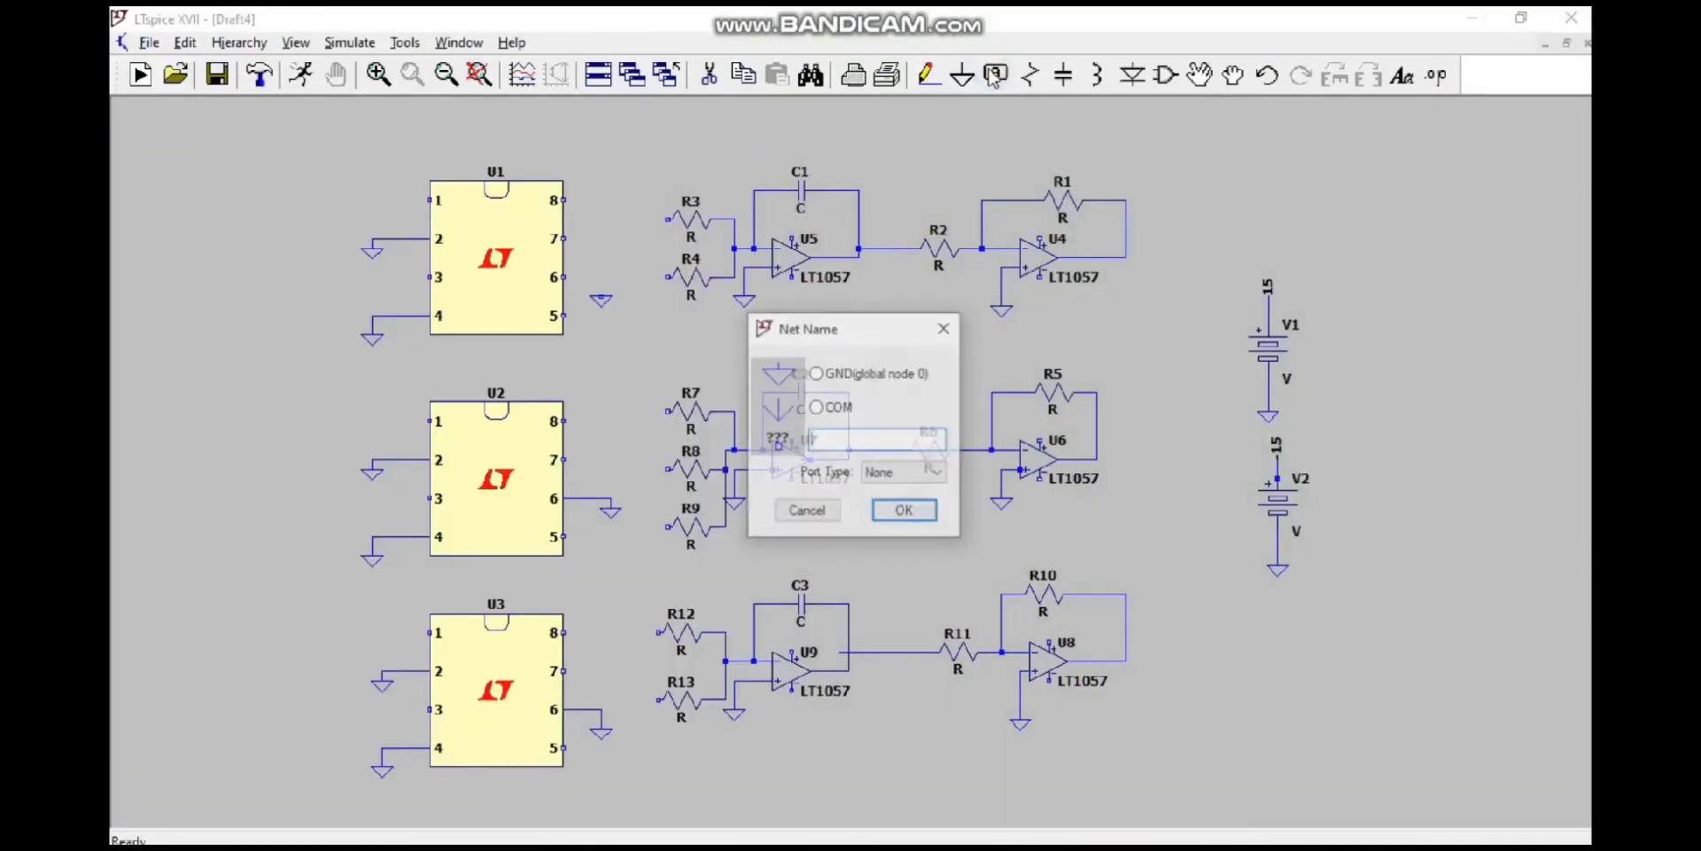
pyautogui.press('Return')
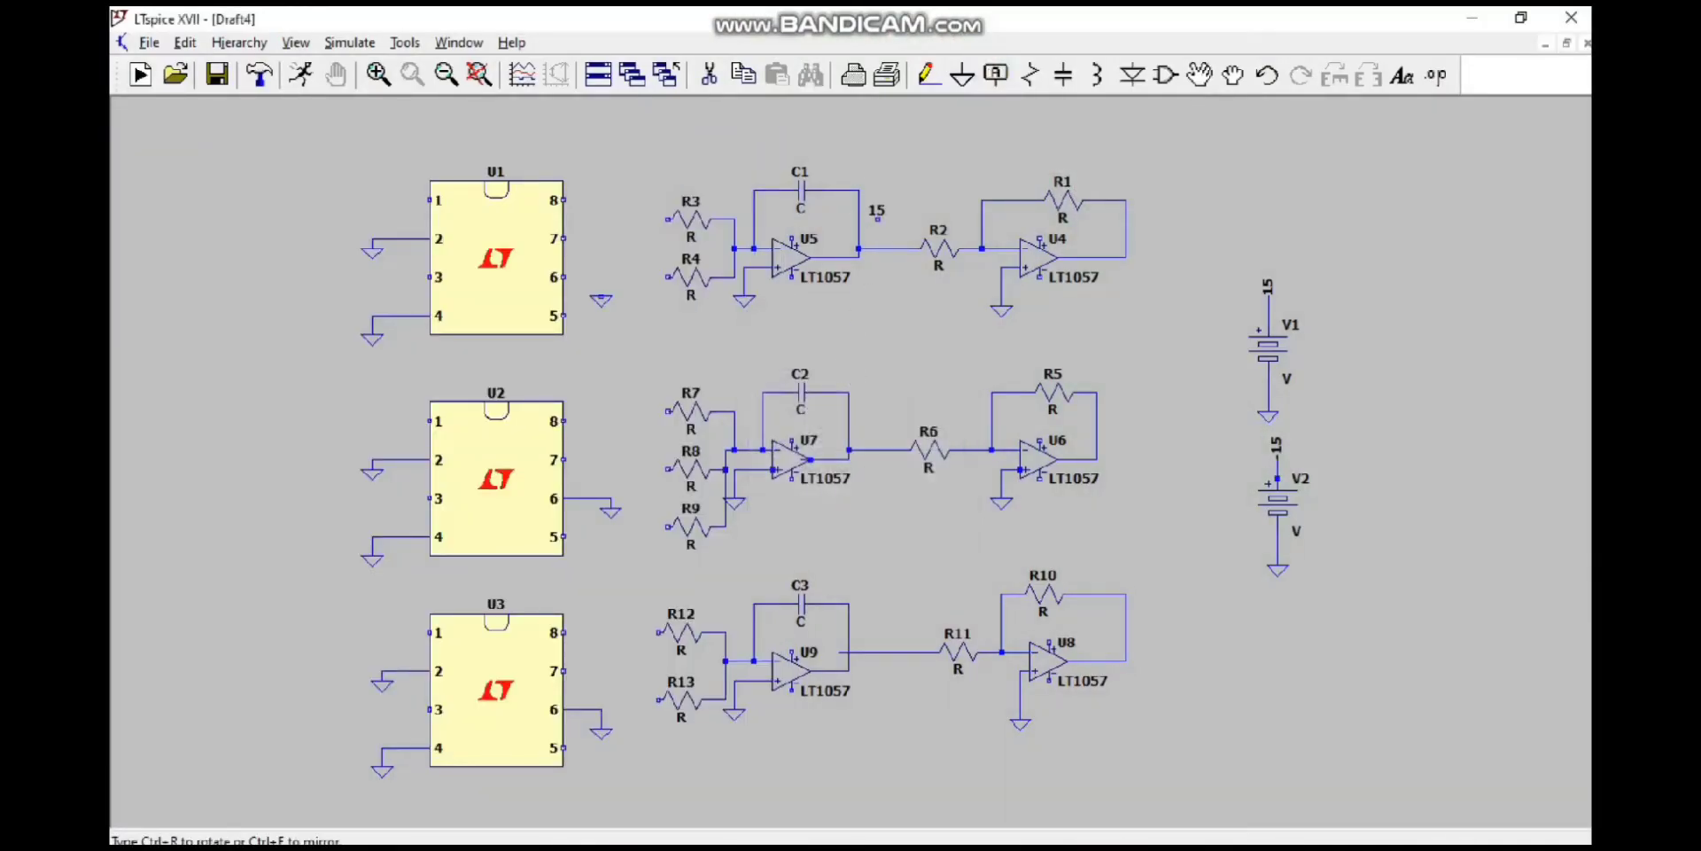
pyautogui.click(877, 226)
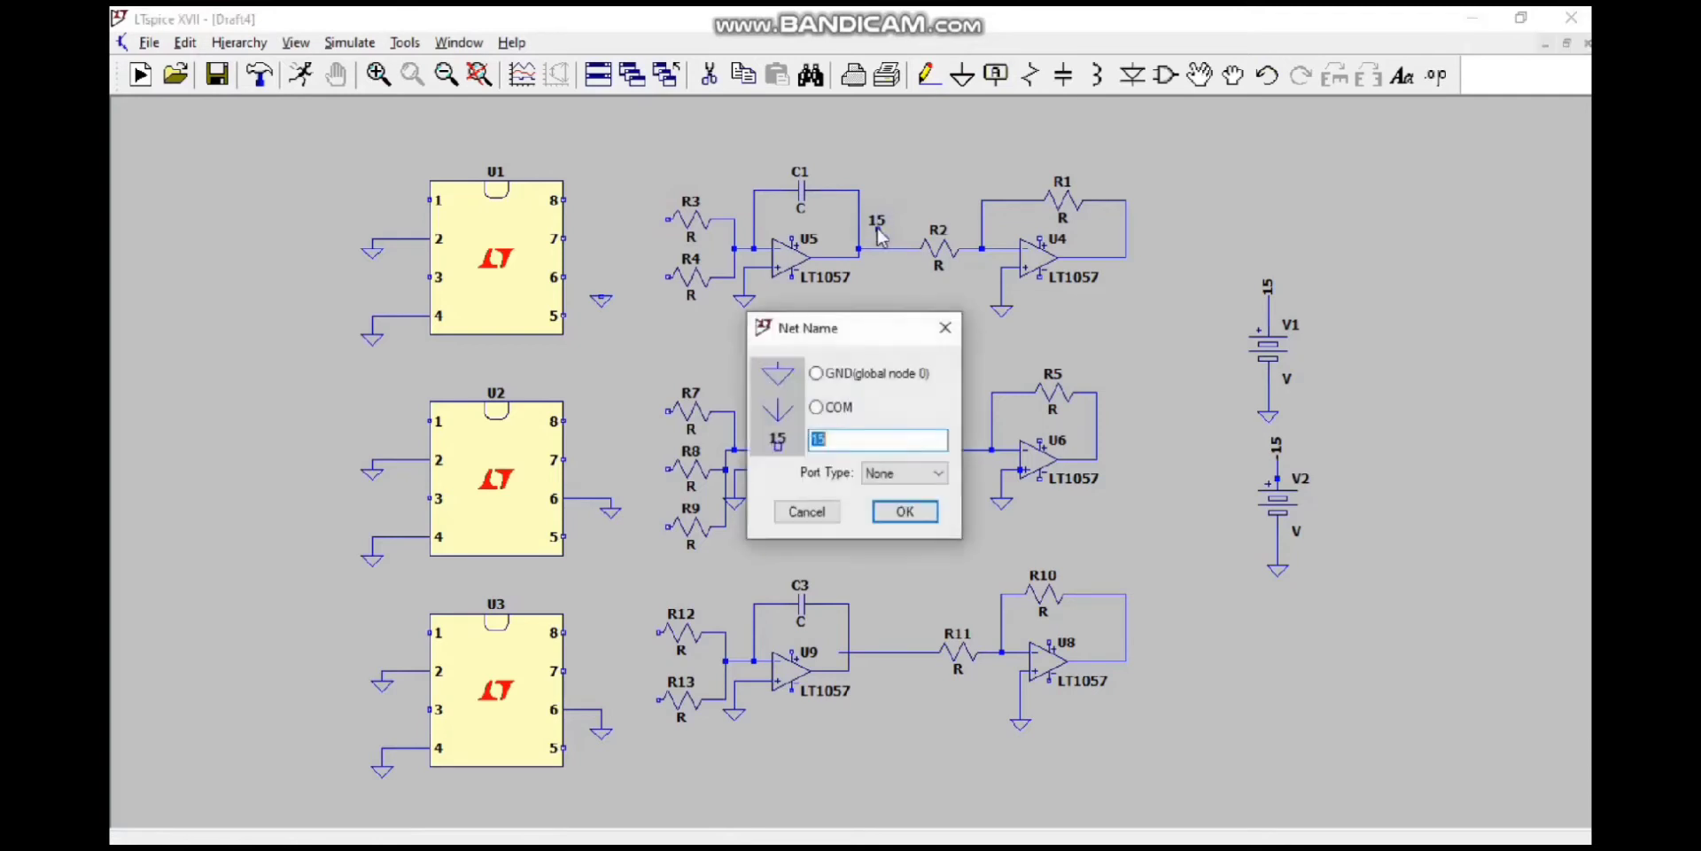
pyautogui.write('+15')
pyautogui.press('Return')
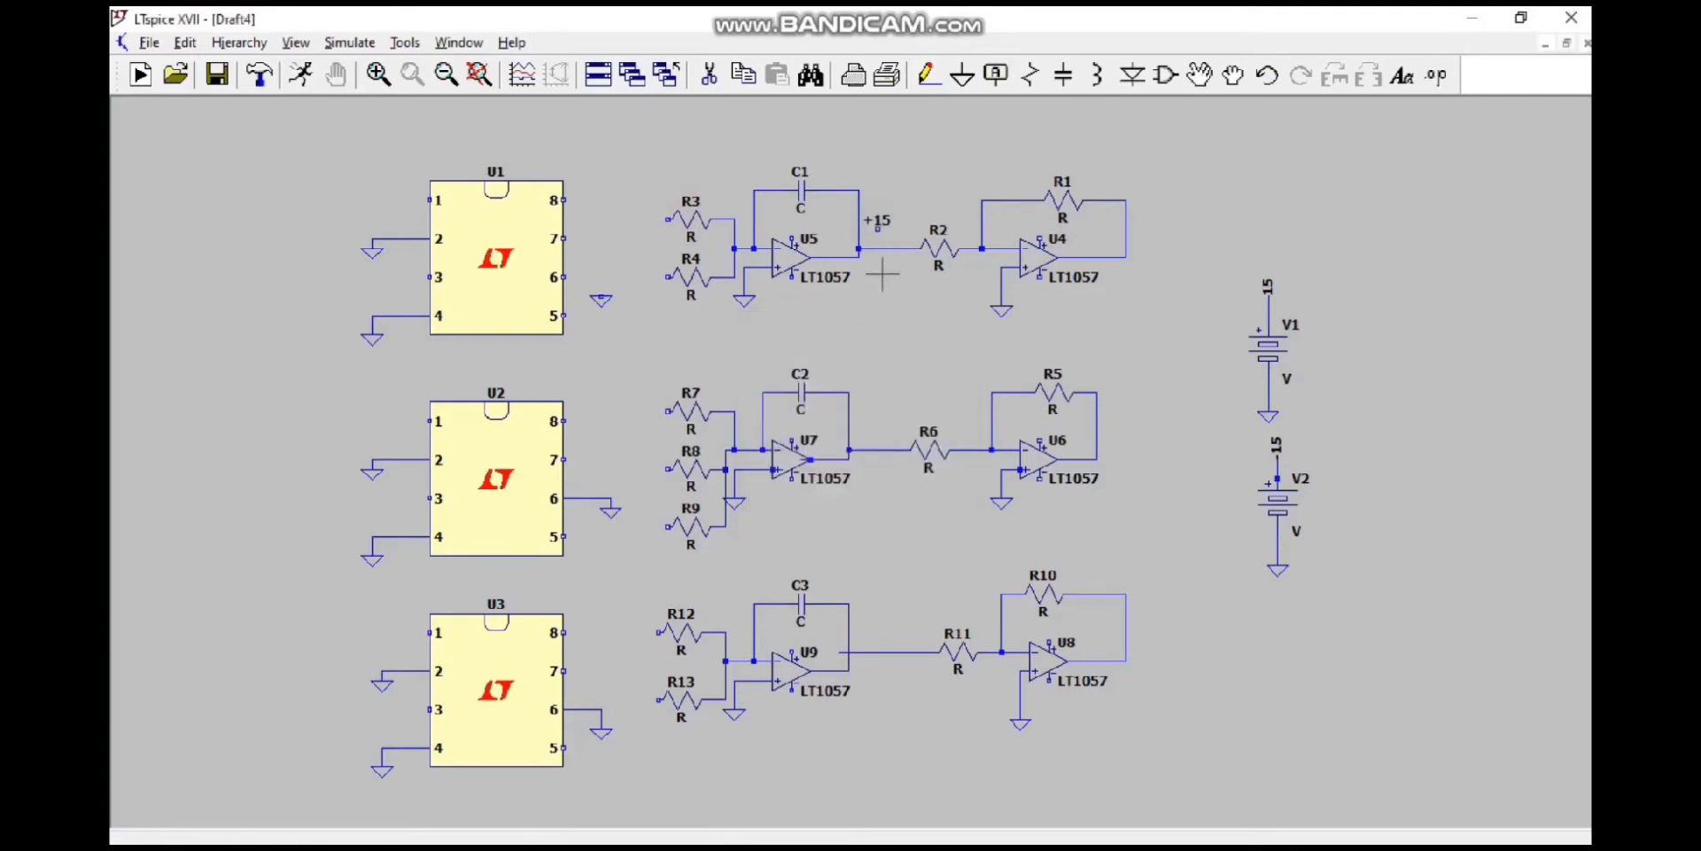
# Step: Create a net label named -15 and place it below the output of op-amp U5
pyautogui.click(996, 75)
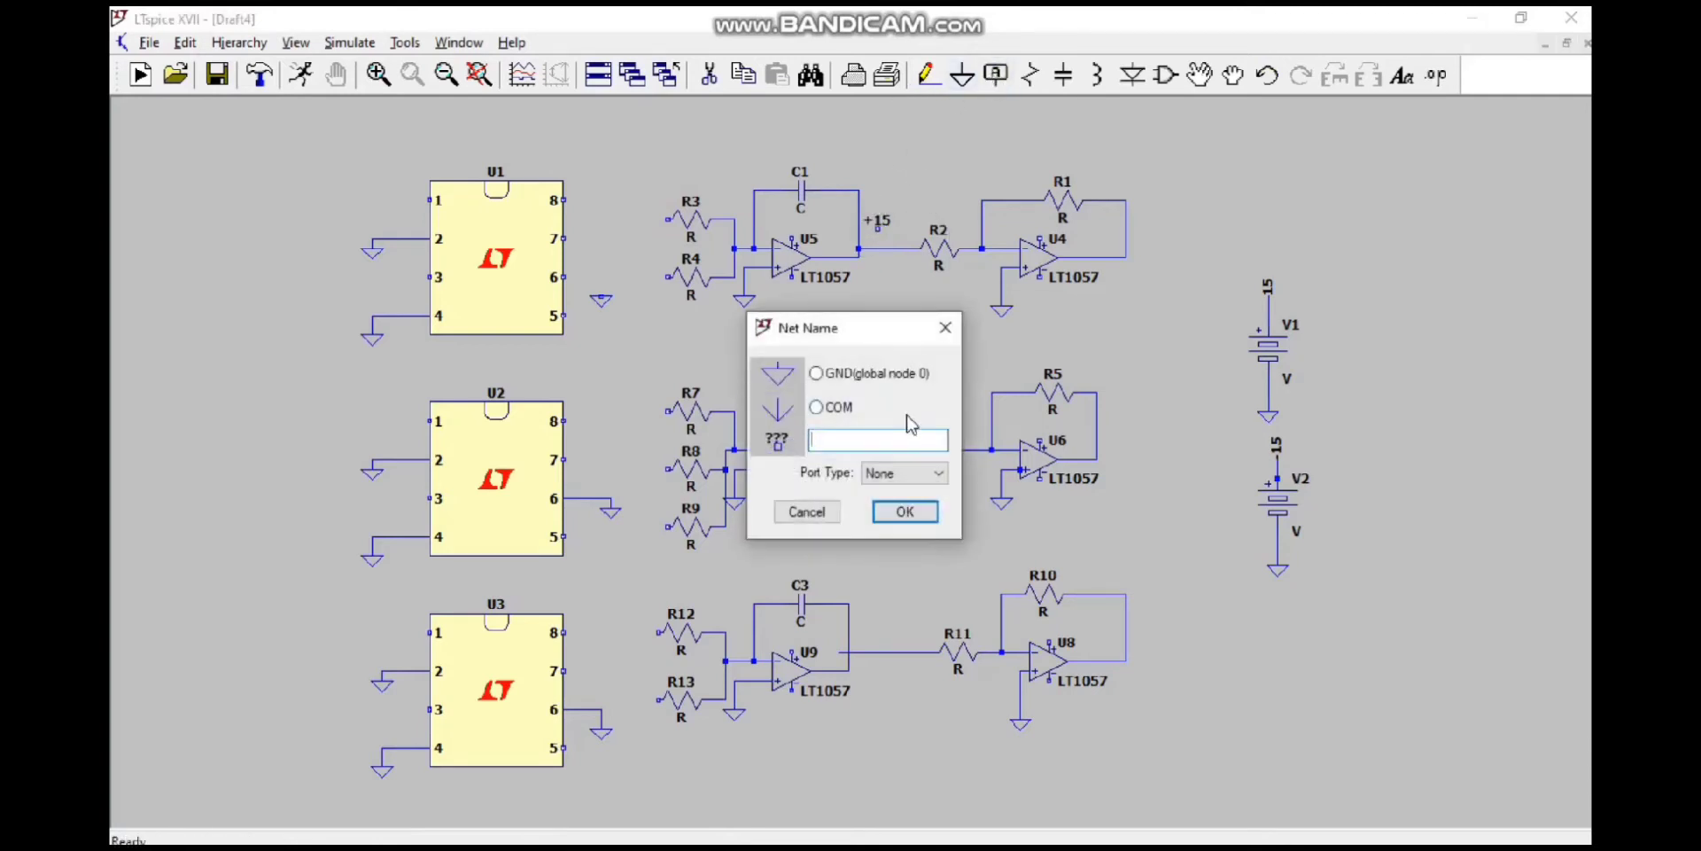
pyautogui.press('Return')
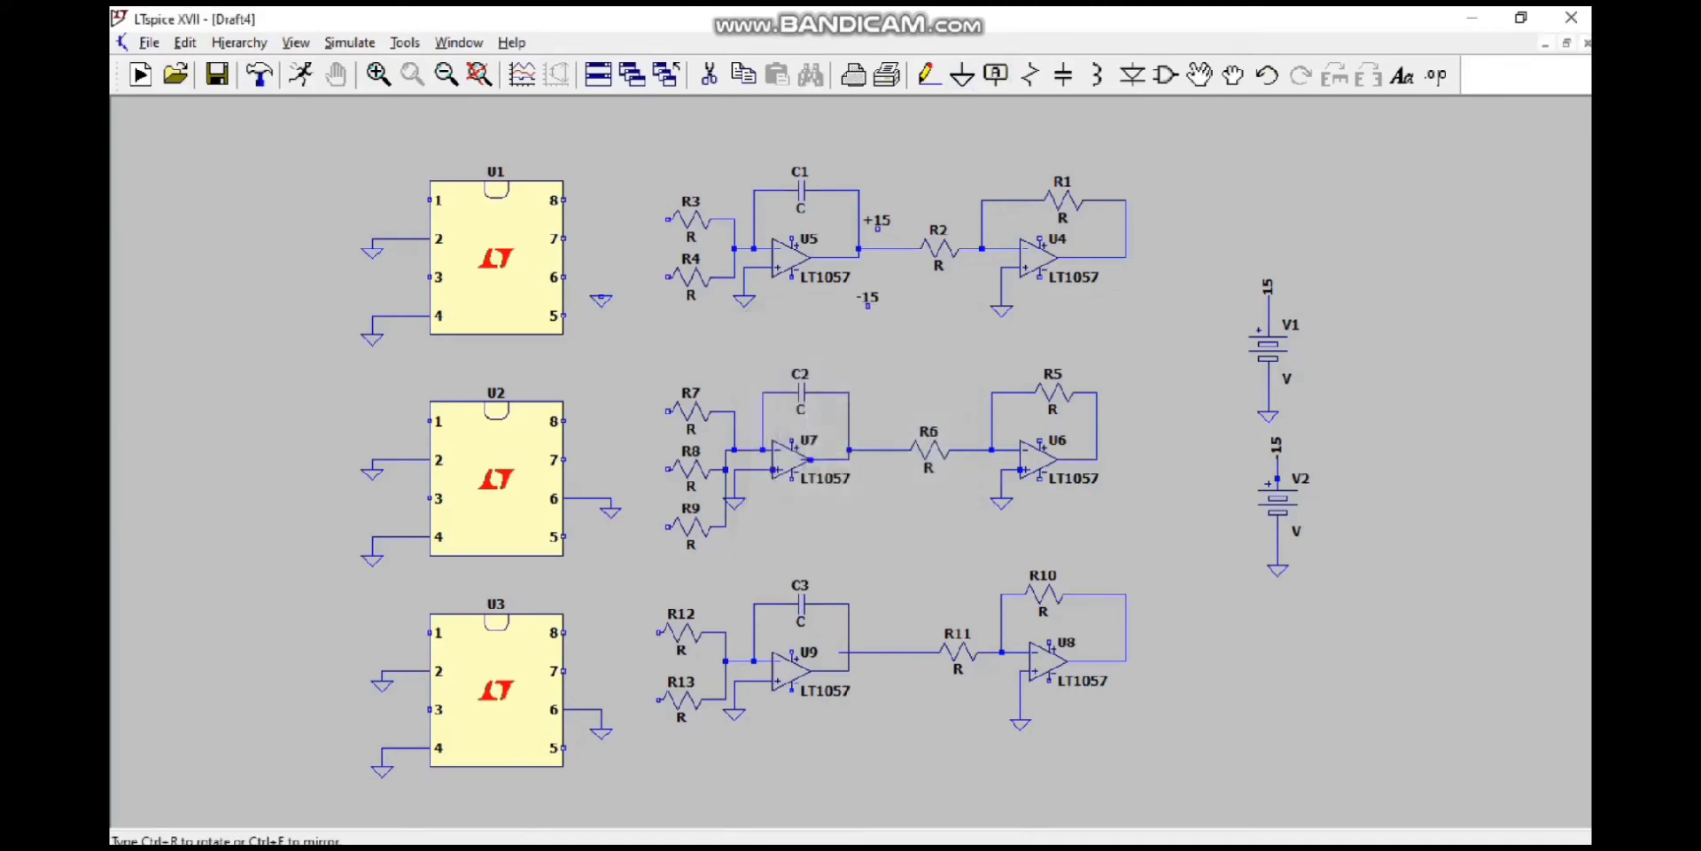
pyautogui.click(877, 316)
pyautogui.press('Escape')
pyautogui.moveTo(1044, 842)
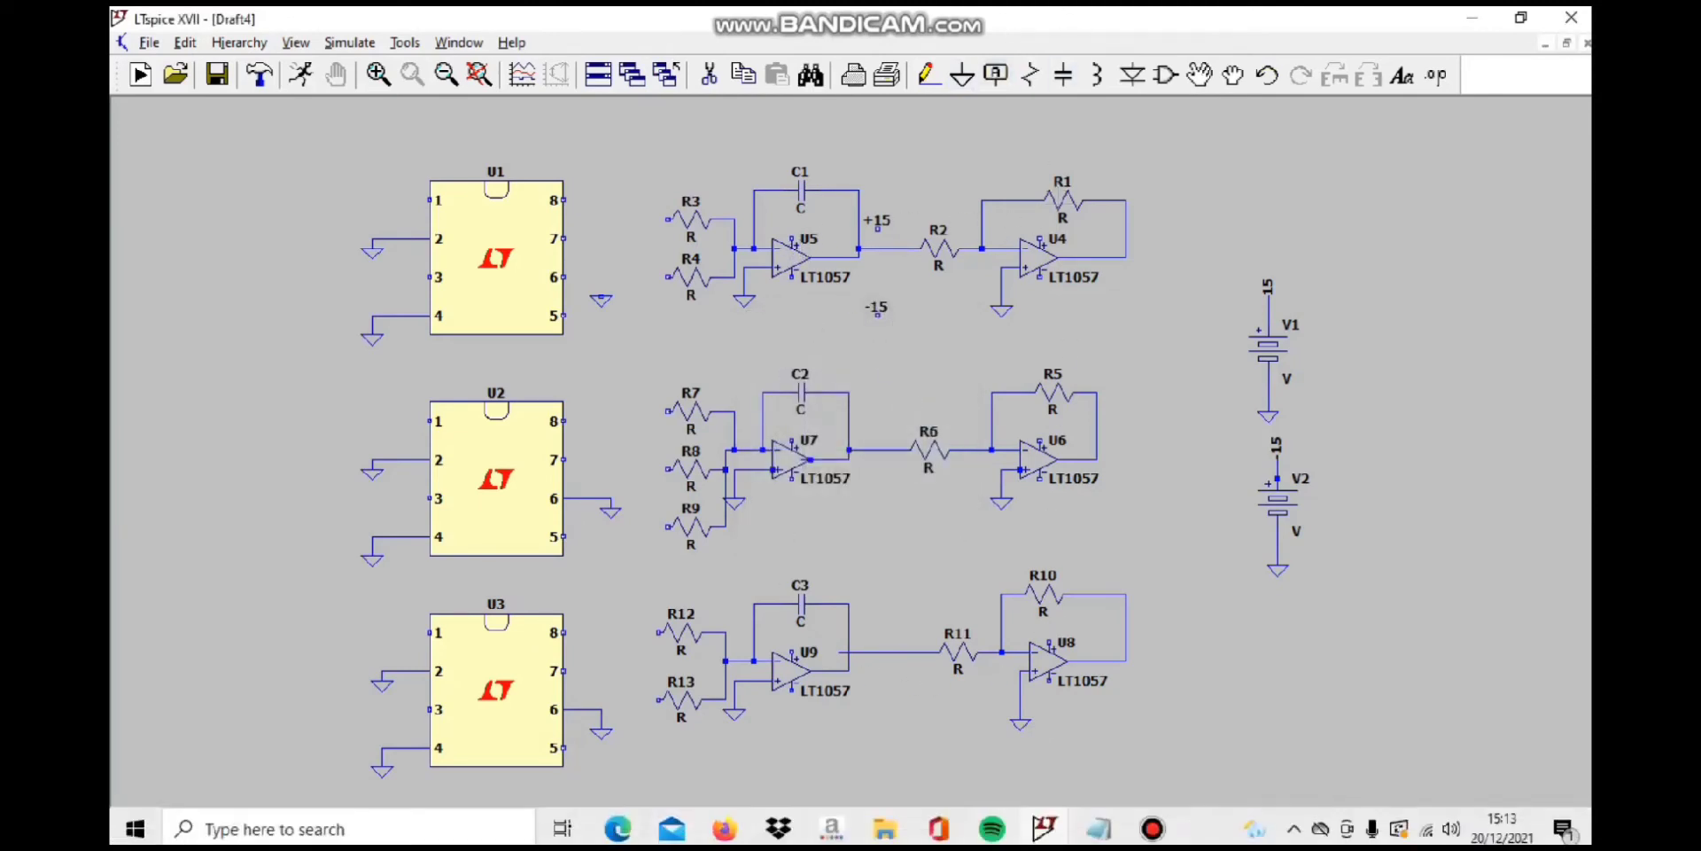
pyautogui.click(1152, 829)
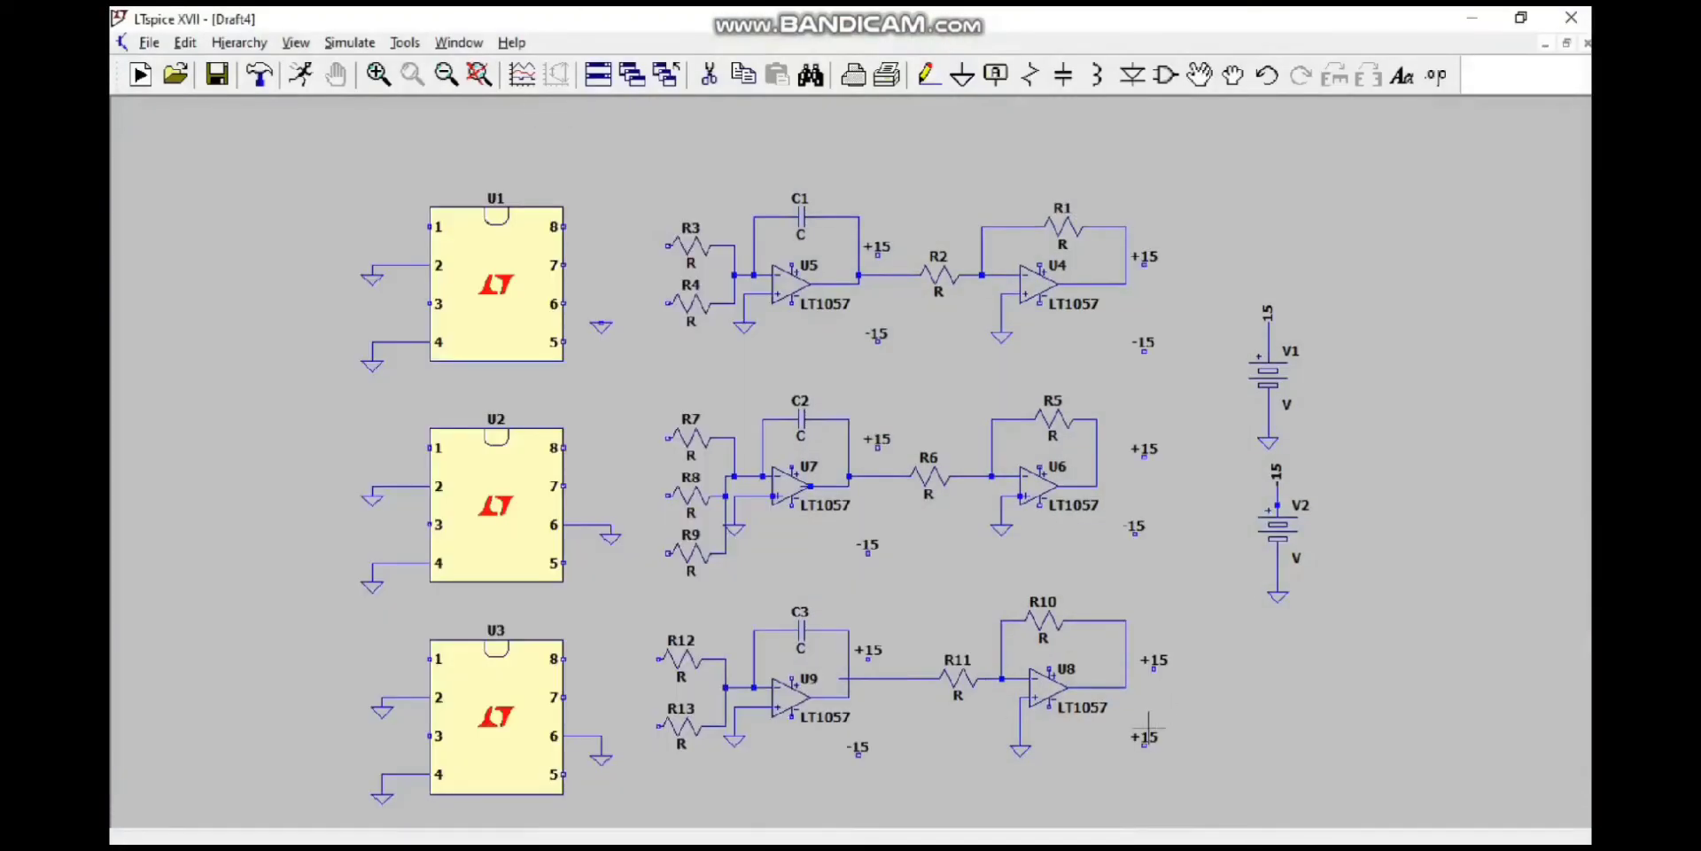
# Step: Rename the lower supply label beside op-amp U8 to -15
pyautogui.rightClick(1146, 737)
pyautogui.write('-15')
pyautogui.press('Return')
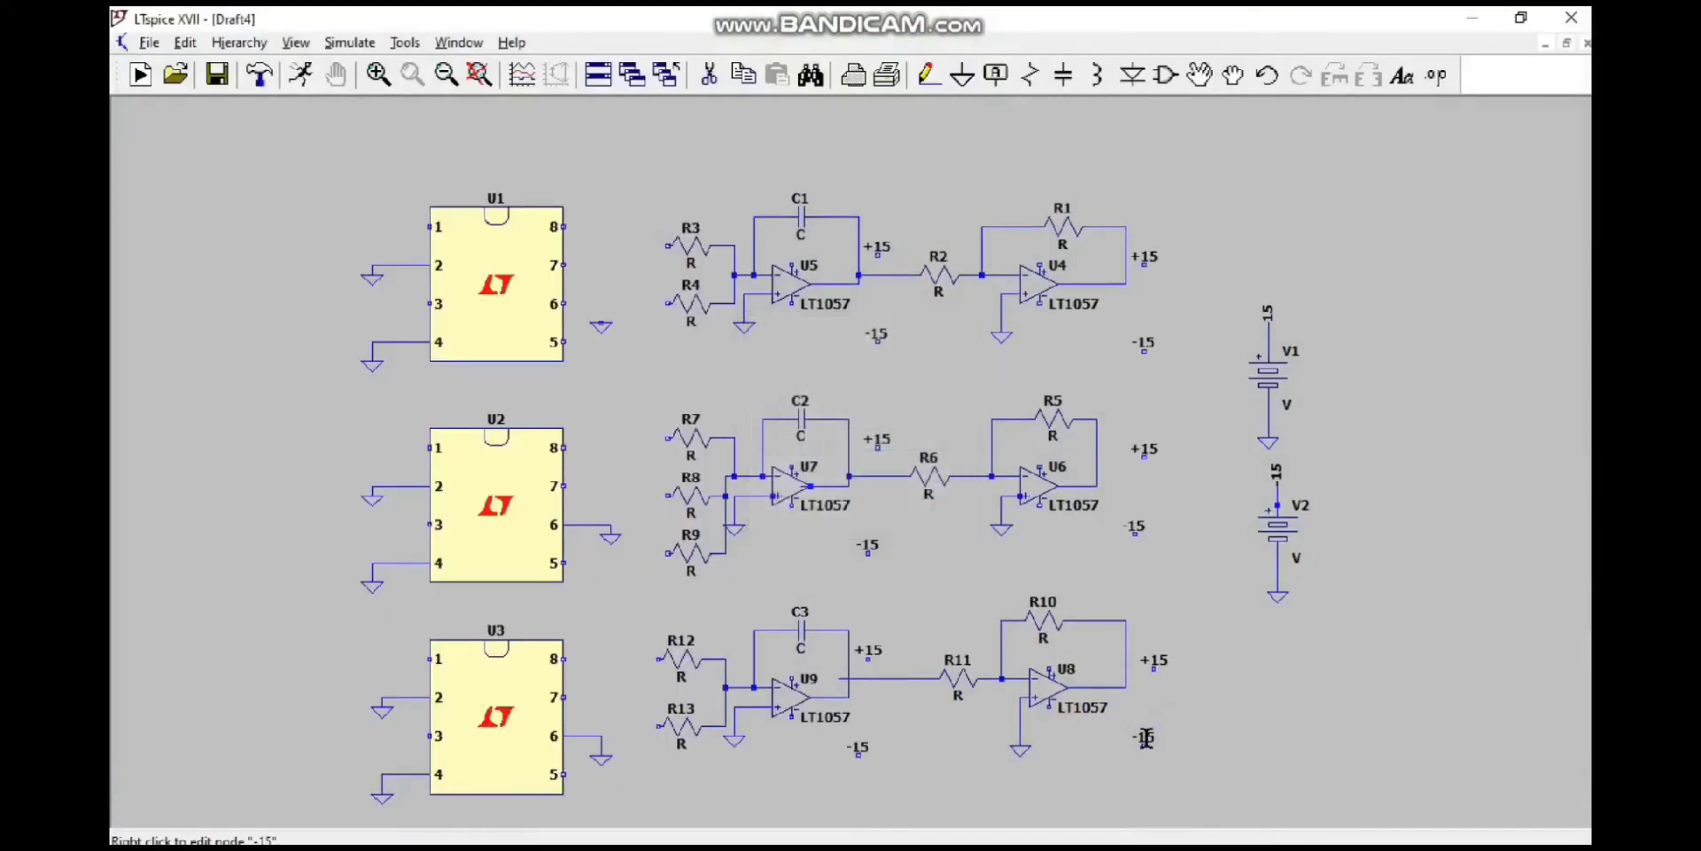
# Step: Wire the positive and negative supply pins of op-amps U5 and U4 to their +15 and -15 labels
pyautogui.click(929, 78)
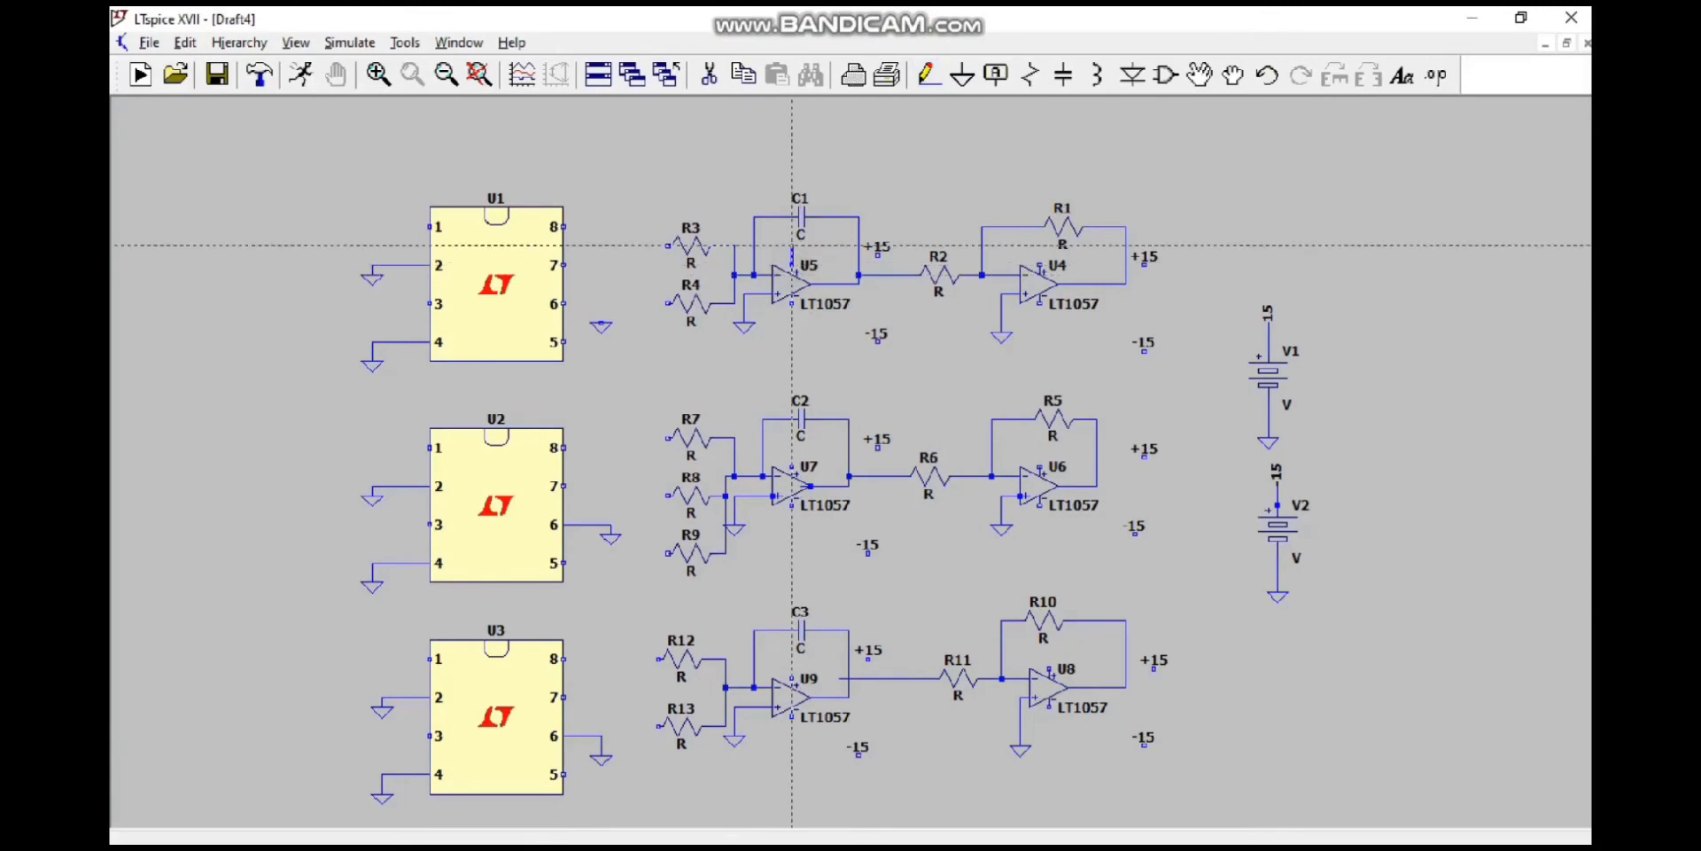
pyautogui.click(792, 257)
pyautogui.click(877, 256)
pyautogui.click(791, 301)
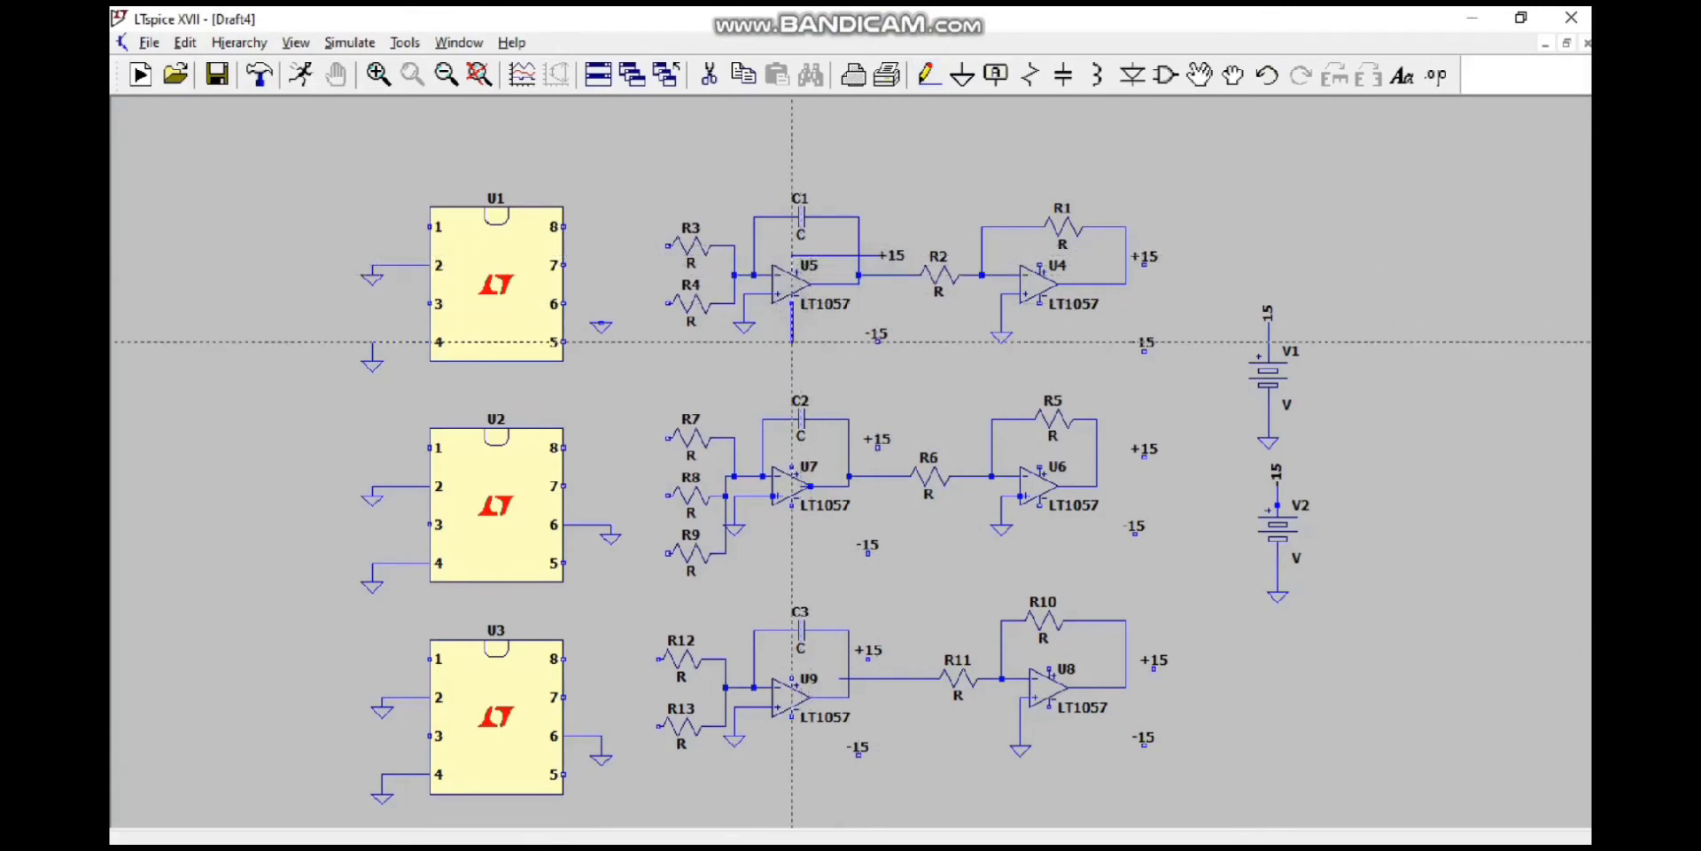
pyautogui.click(877, 342)
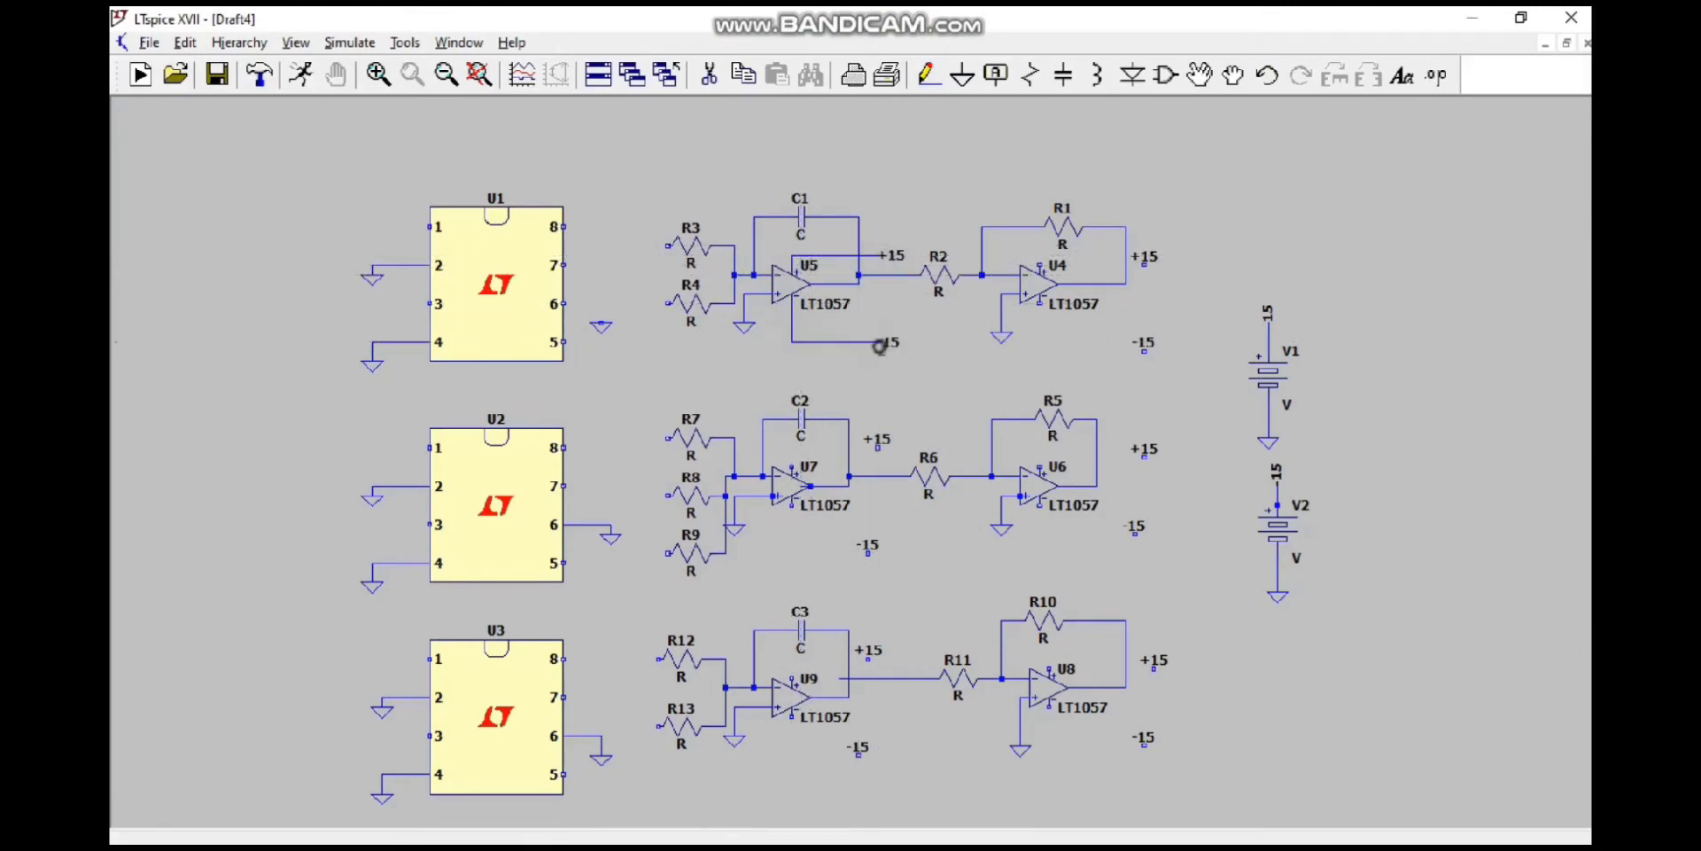
pyautogui.click(1039, 265)
pyautogui.click(1144, 265)
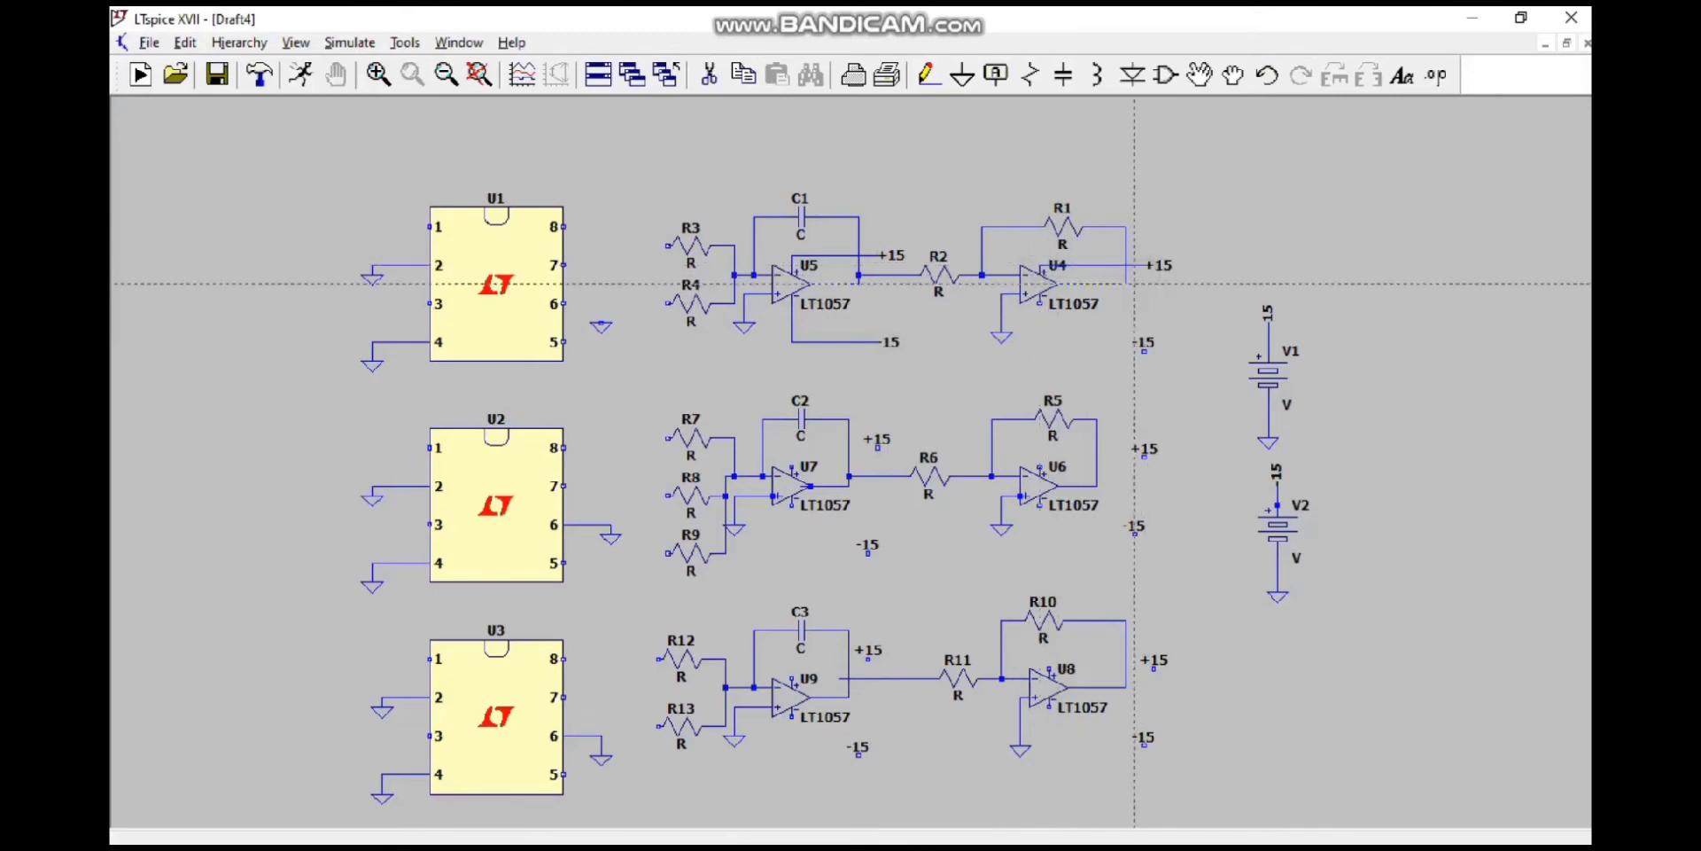
pyautogui.click(1040, 301)
pyautogui.click(1143, 351)
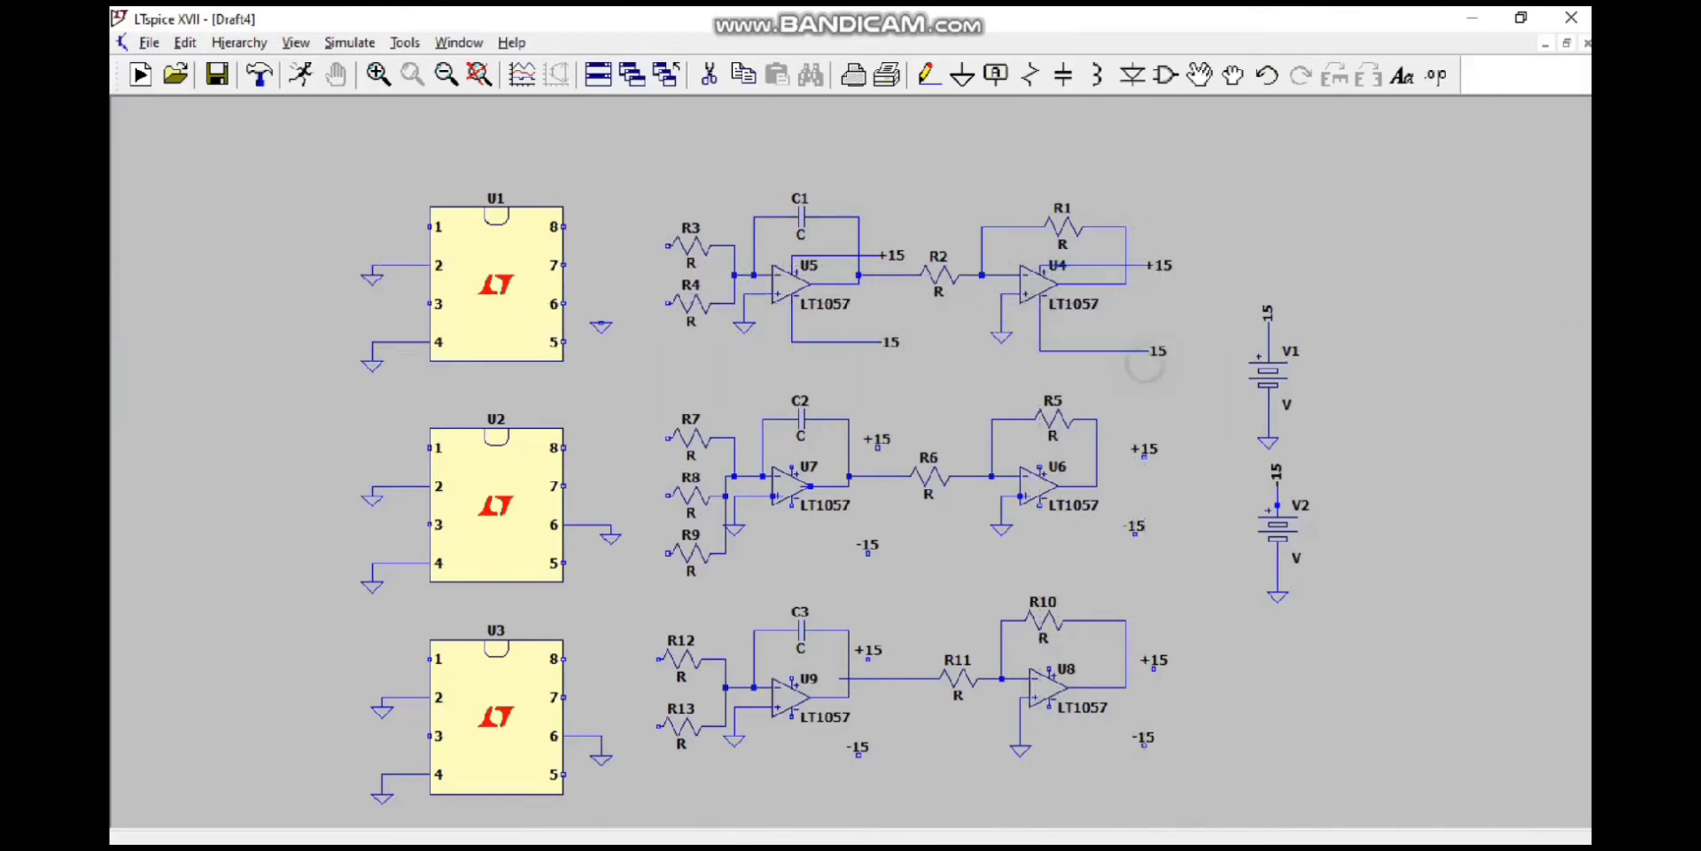
pyautogui.moveTo(1151, 824)
pyautogui.click(1154, 718)
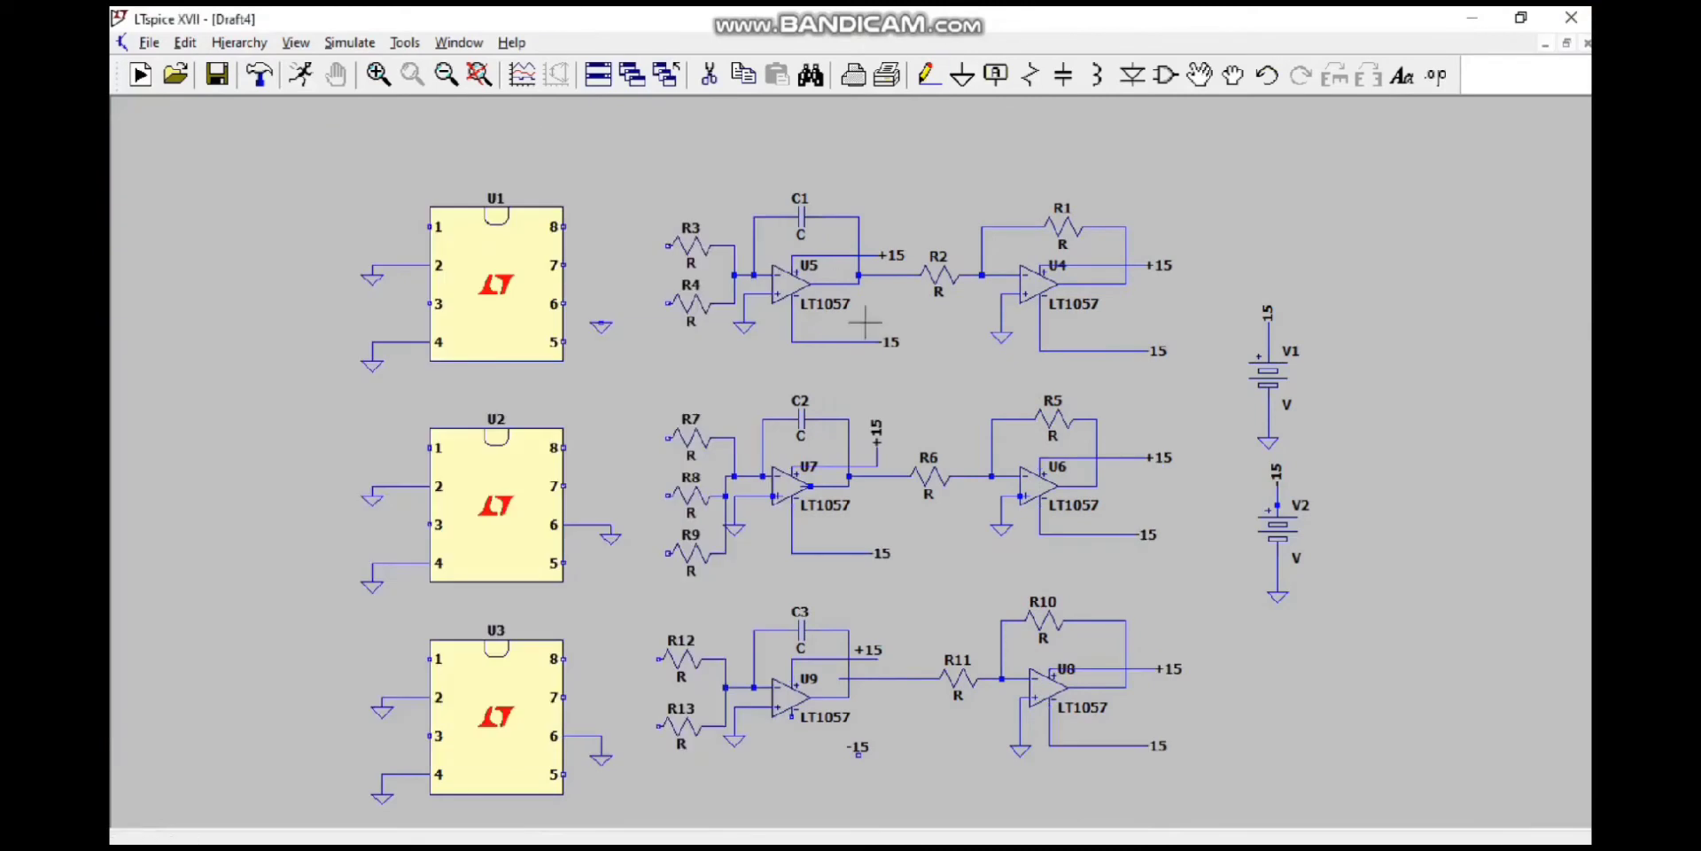
# Step: Wire the negative supply pin of op-amp U9 to its -15 label
pyautogui.click(927, 75)
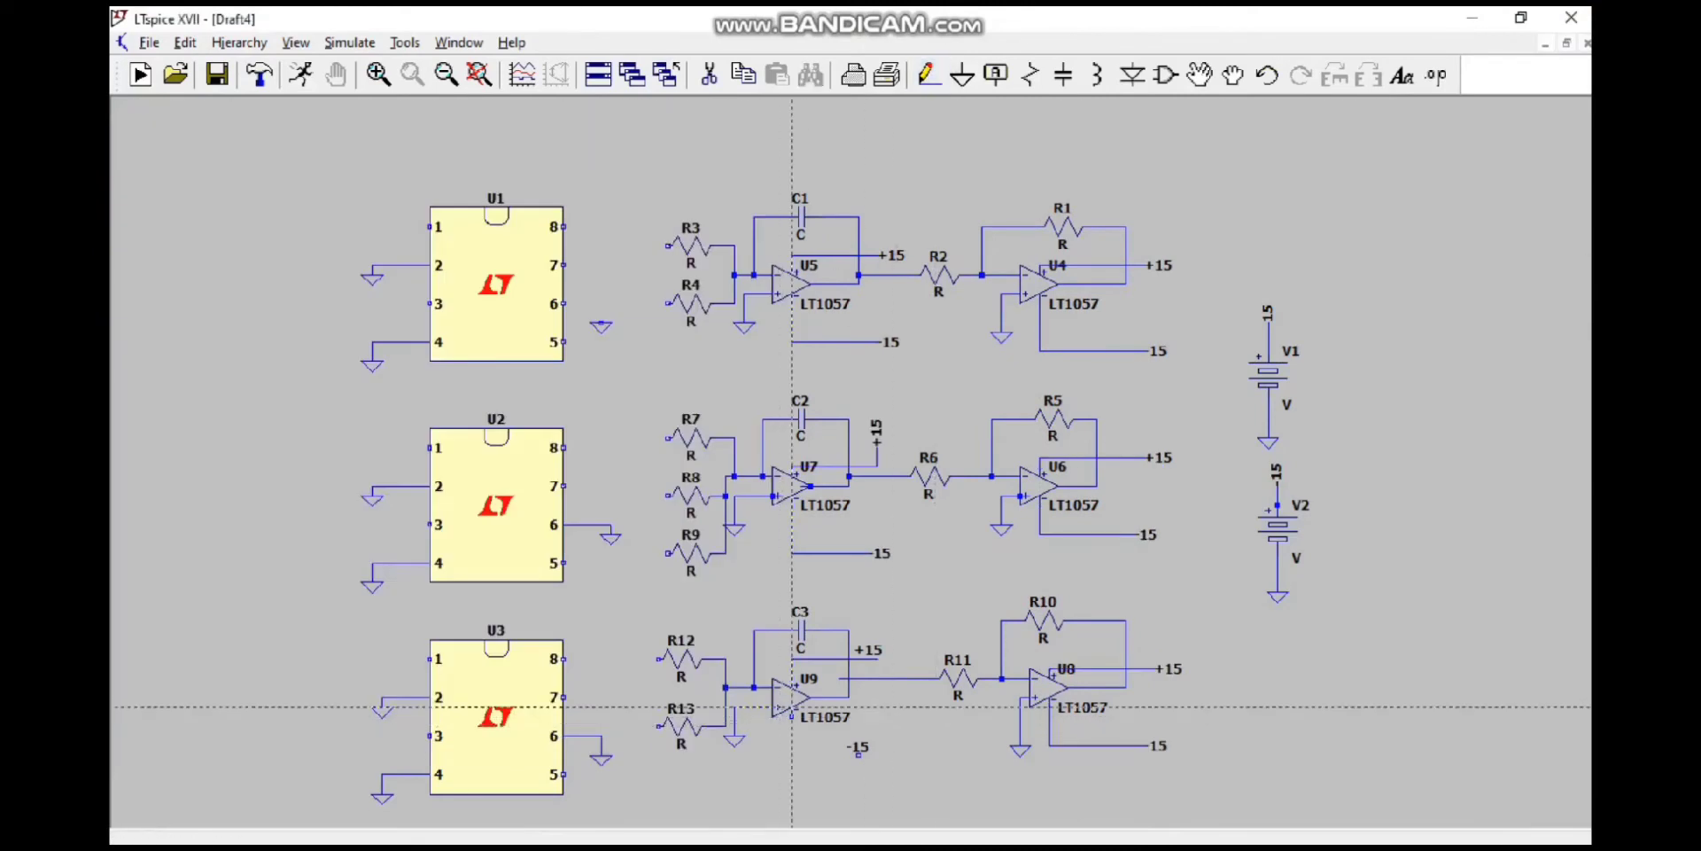
pyautogui.click(792, 717)
pyautogui.click(859, 755)
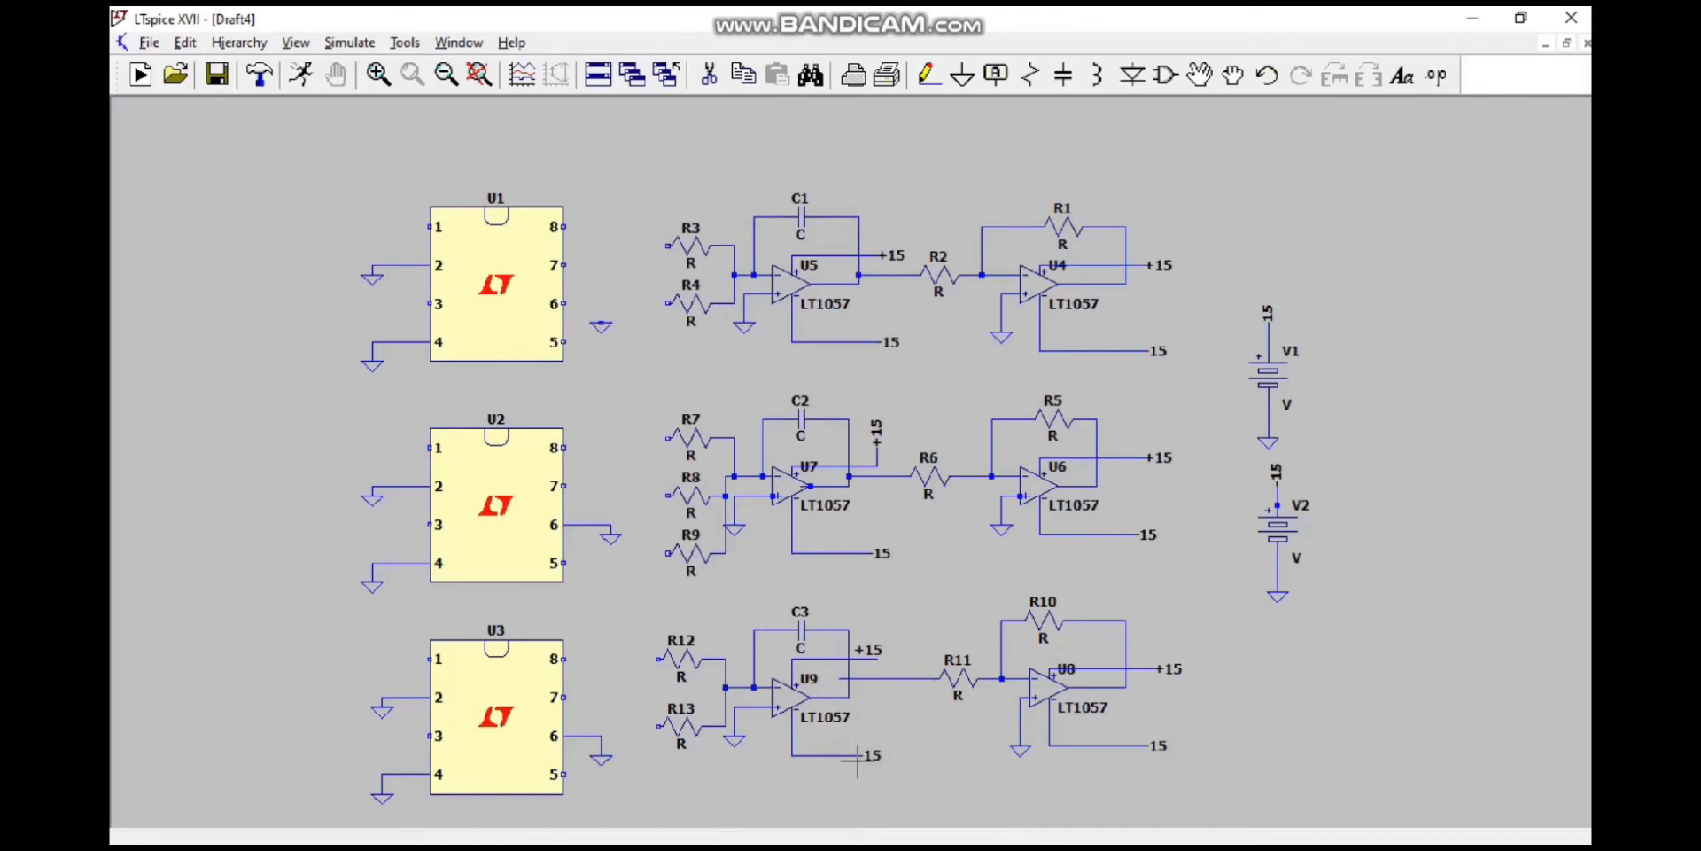
# Step: Create a net label named +15 and place copies near pins 8 and 5 of chips U1, U2 and U3
pyautogui.click(996, 74)
pyautogui.write('+1')
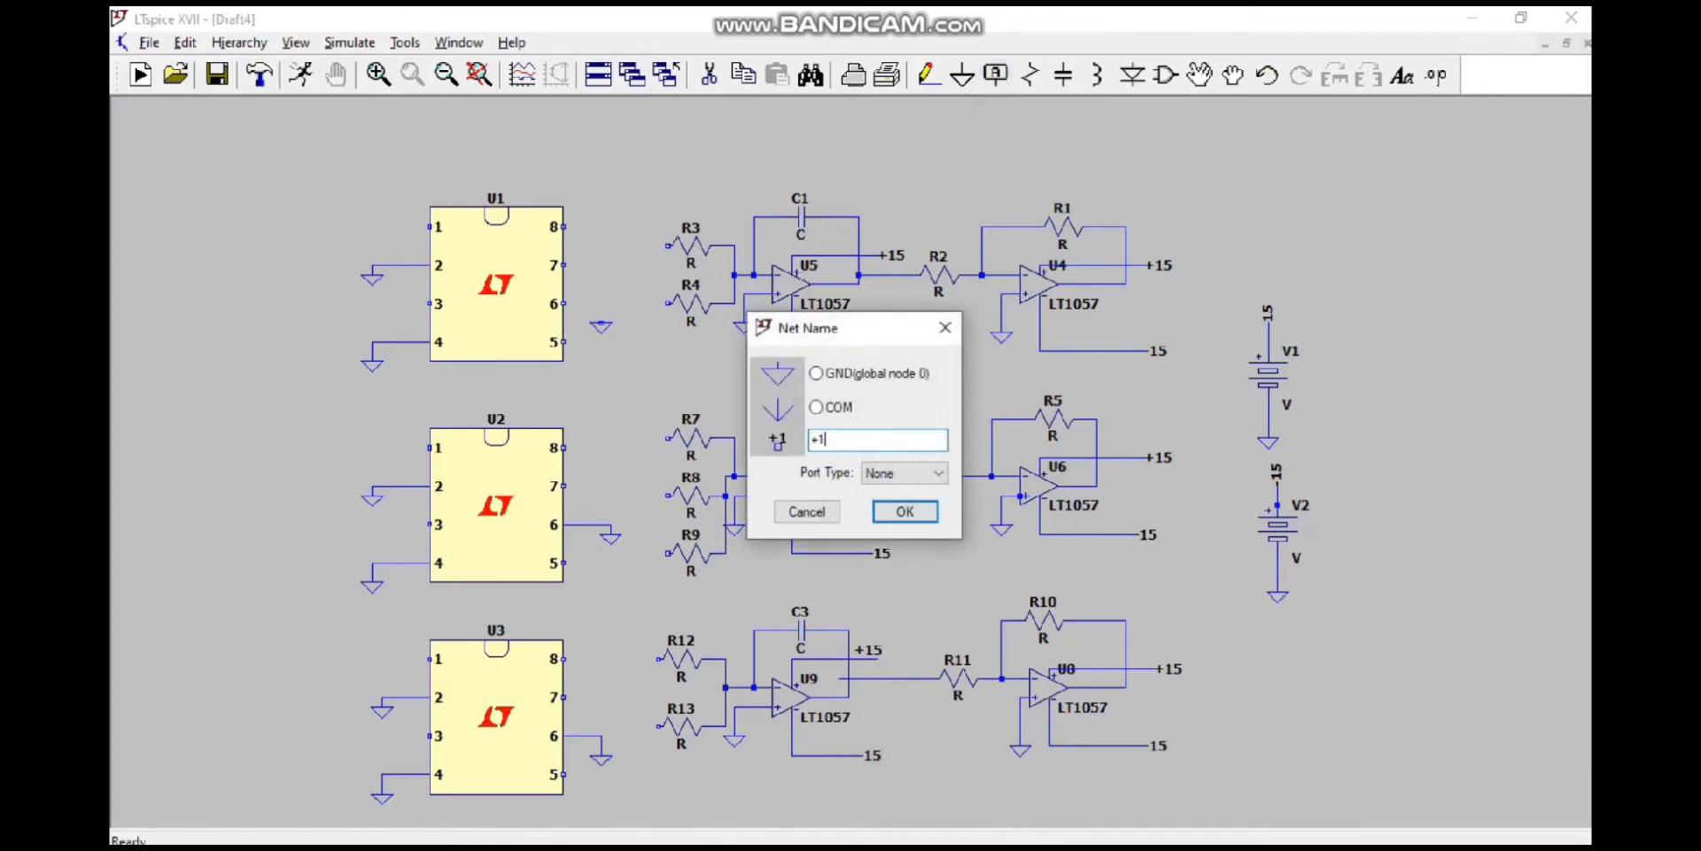
pyautogui.write('5')
pyautogui.press('Return')
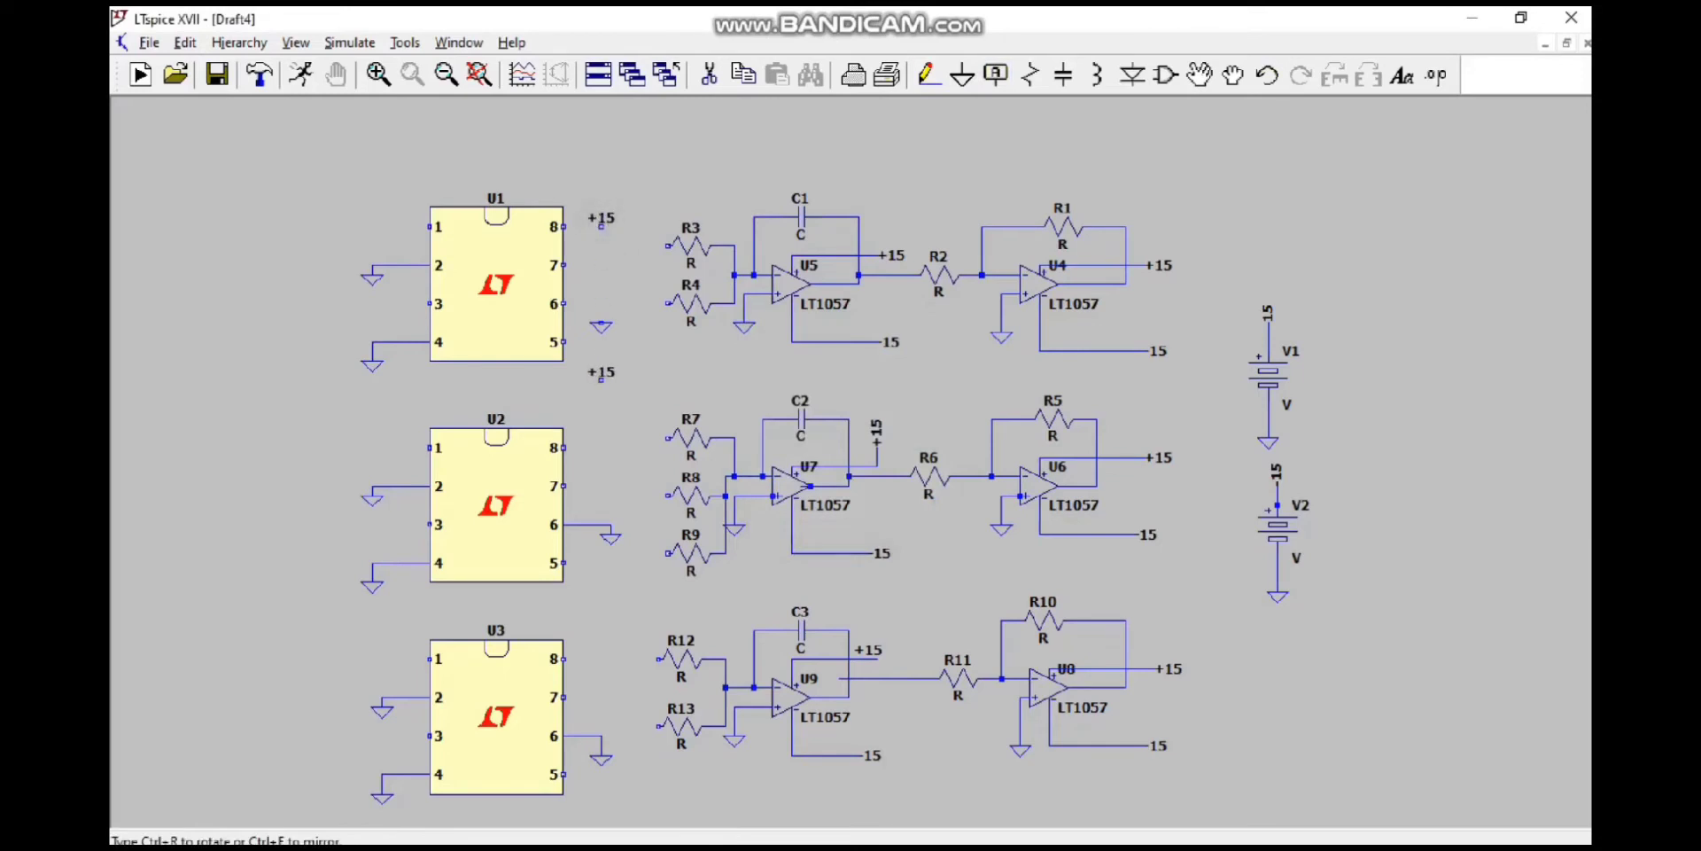
pyautogui.click(600, 428)
pyautogui.click(591, 640)
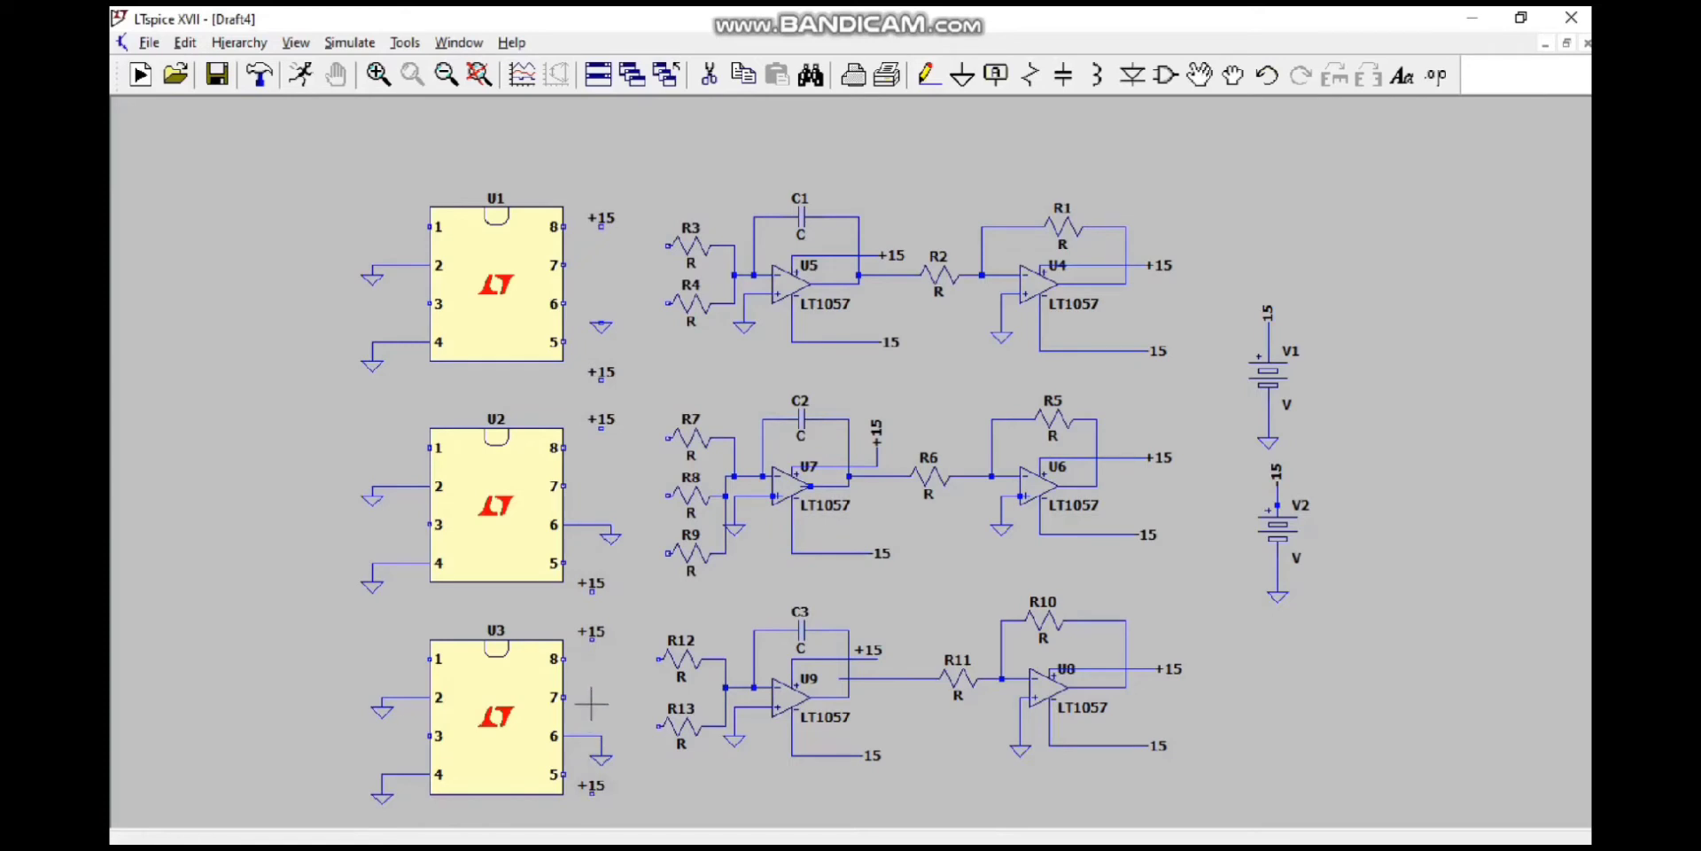
# Step: Rename the labels near pin 5 of chips U1, U2 and U3 to -15
pyautogui.rightClick(600, 380)
pyautogui.write('-1')
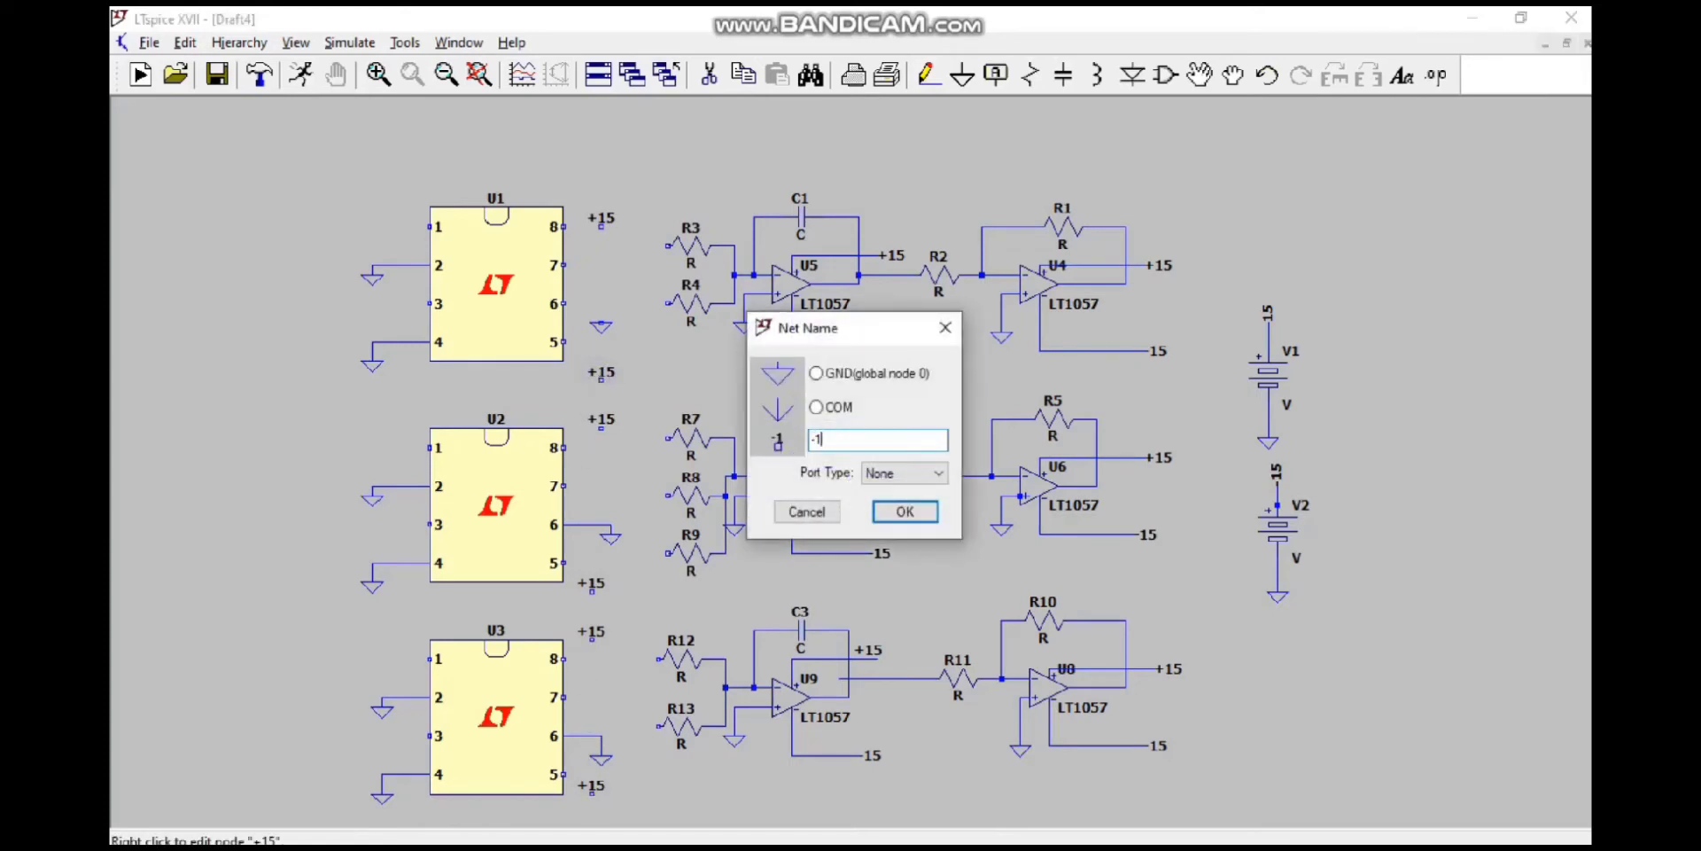
pyautogui.write('5')
pyautogui.press('Return')
pyautogui.rightClick(591, 585)
pyautogui.write('-15')
pyautogui.press('Return')
pyautogui.rightClick(591, 783)
pyautogui.write('-15')
pyautogui.press('Return')
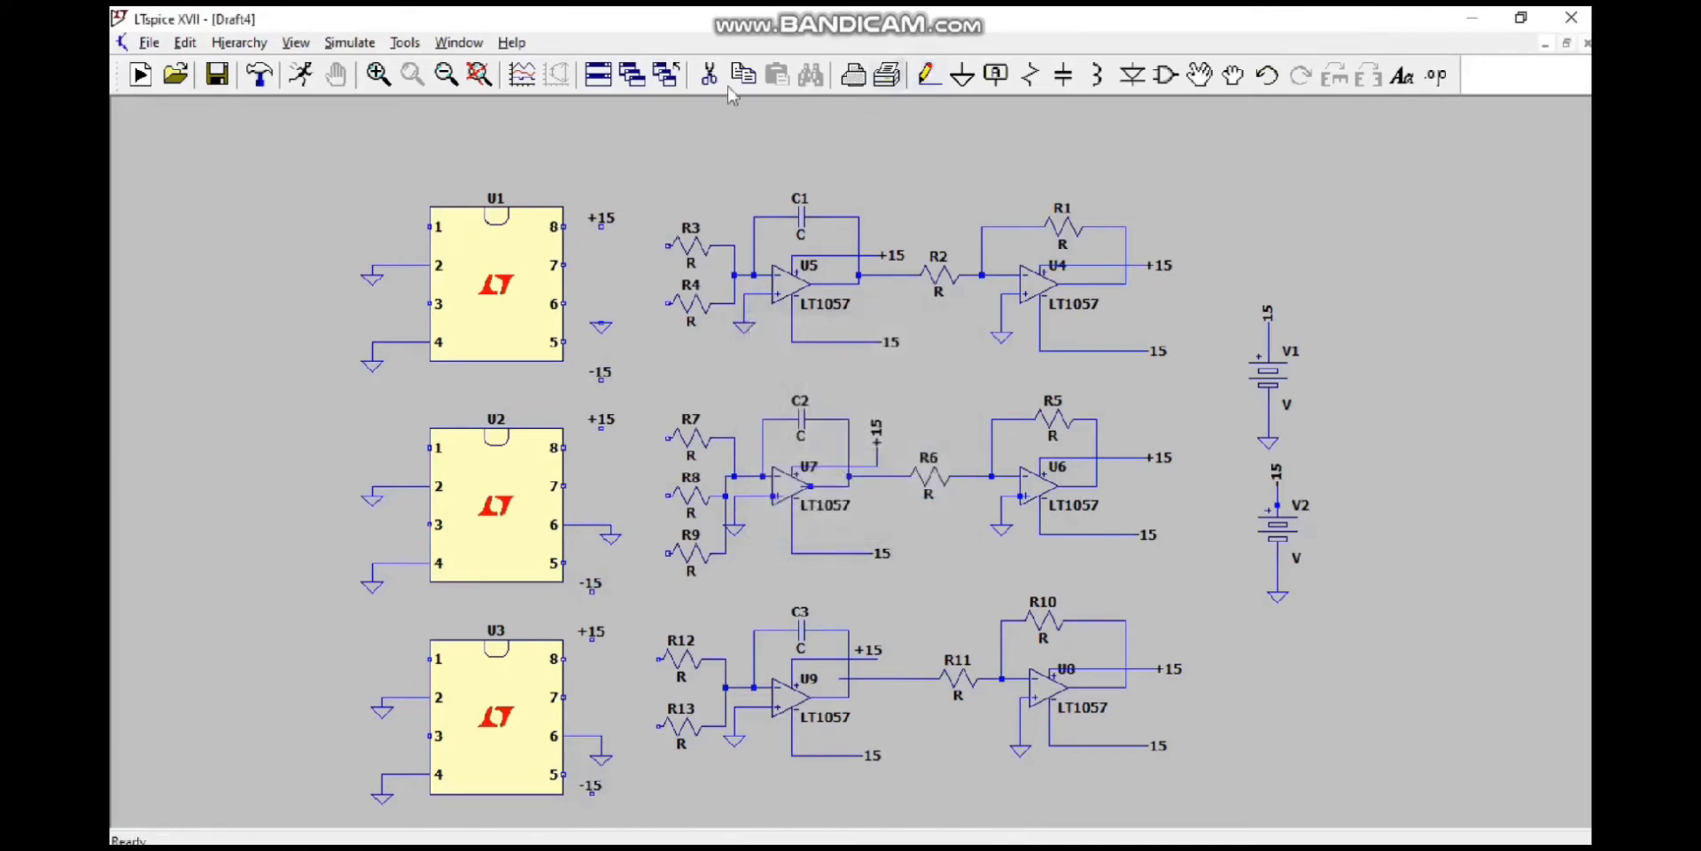
# Step: Wire chip U1's pin 8 to +15, pin 5 to -15 and pin 6 to the adjacent ground symbol
pyautogui.click(563, 227)
pyautogui.click(601, 227)
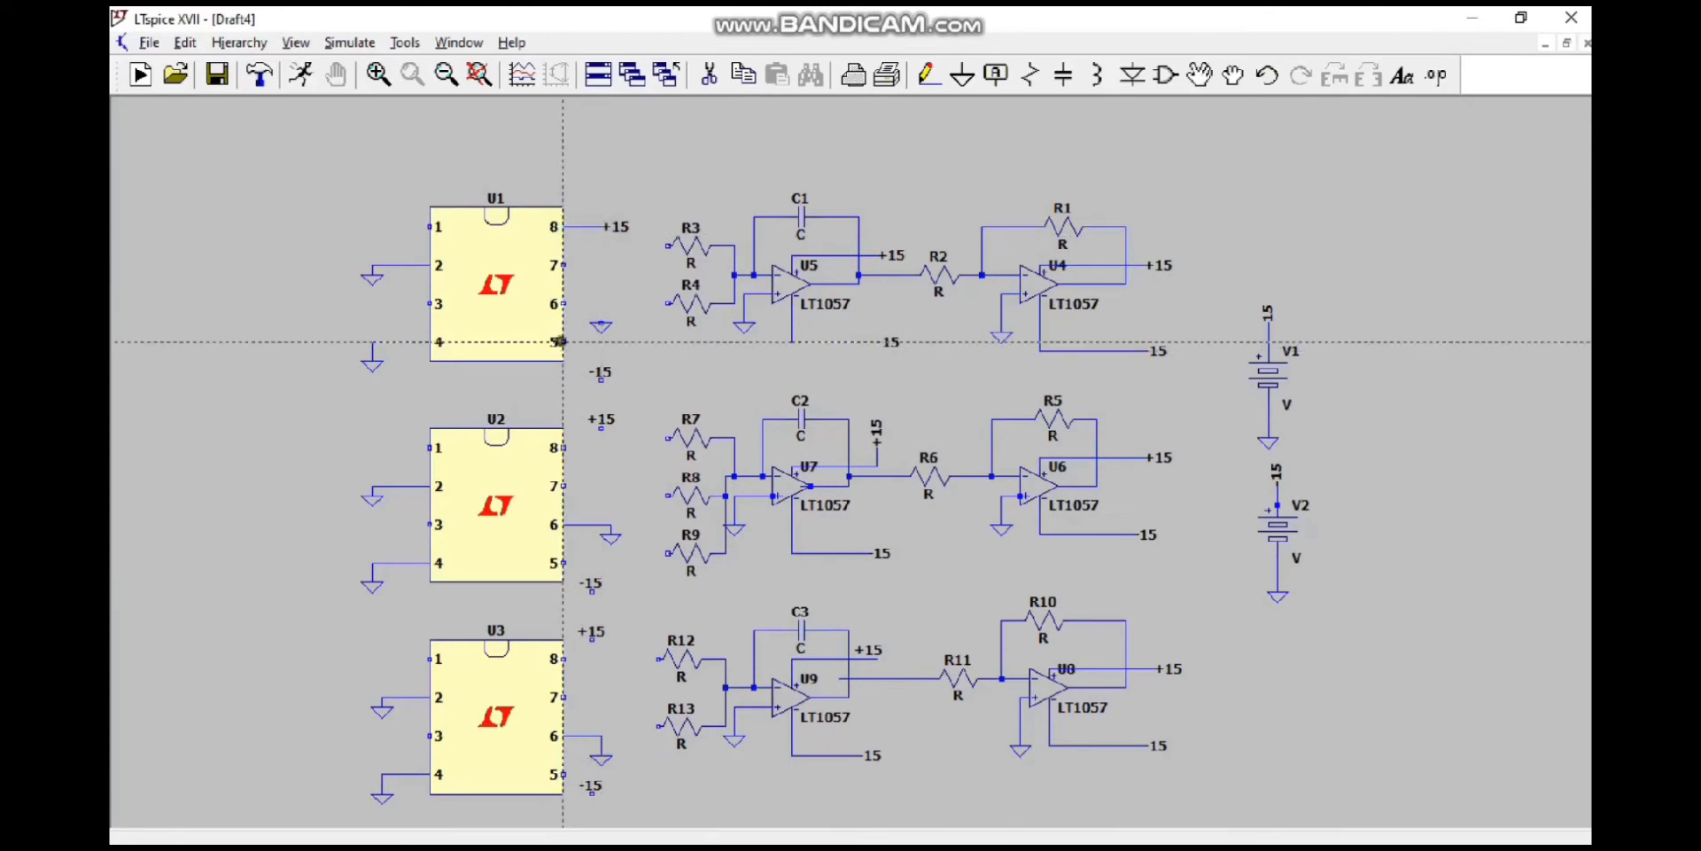
pyautogui.click(562, 341)
pyautogui.click(601, 378)
pyautogui.click(564, 303)
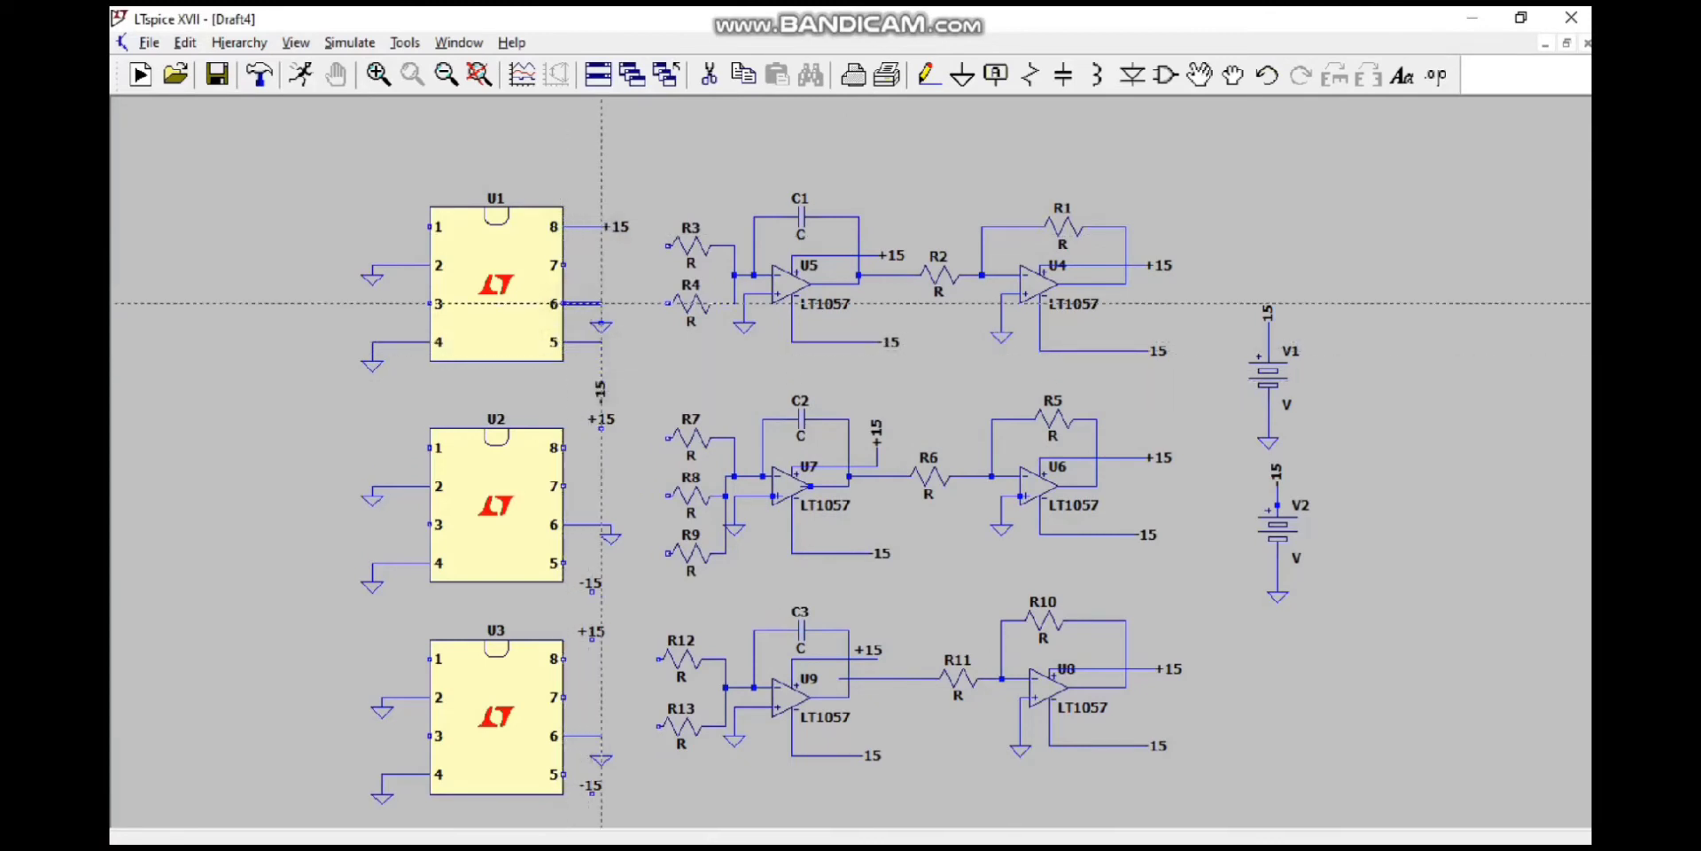
pyautogui.click(602, 321)
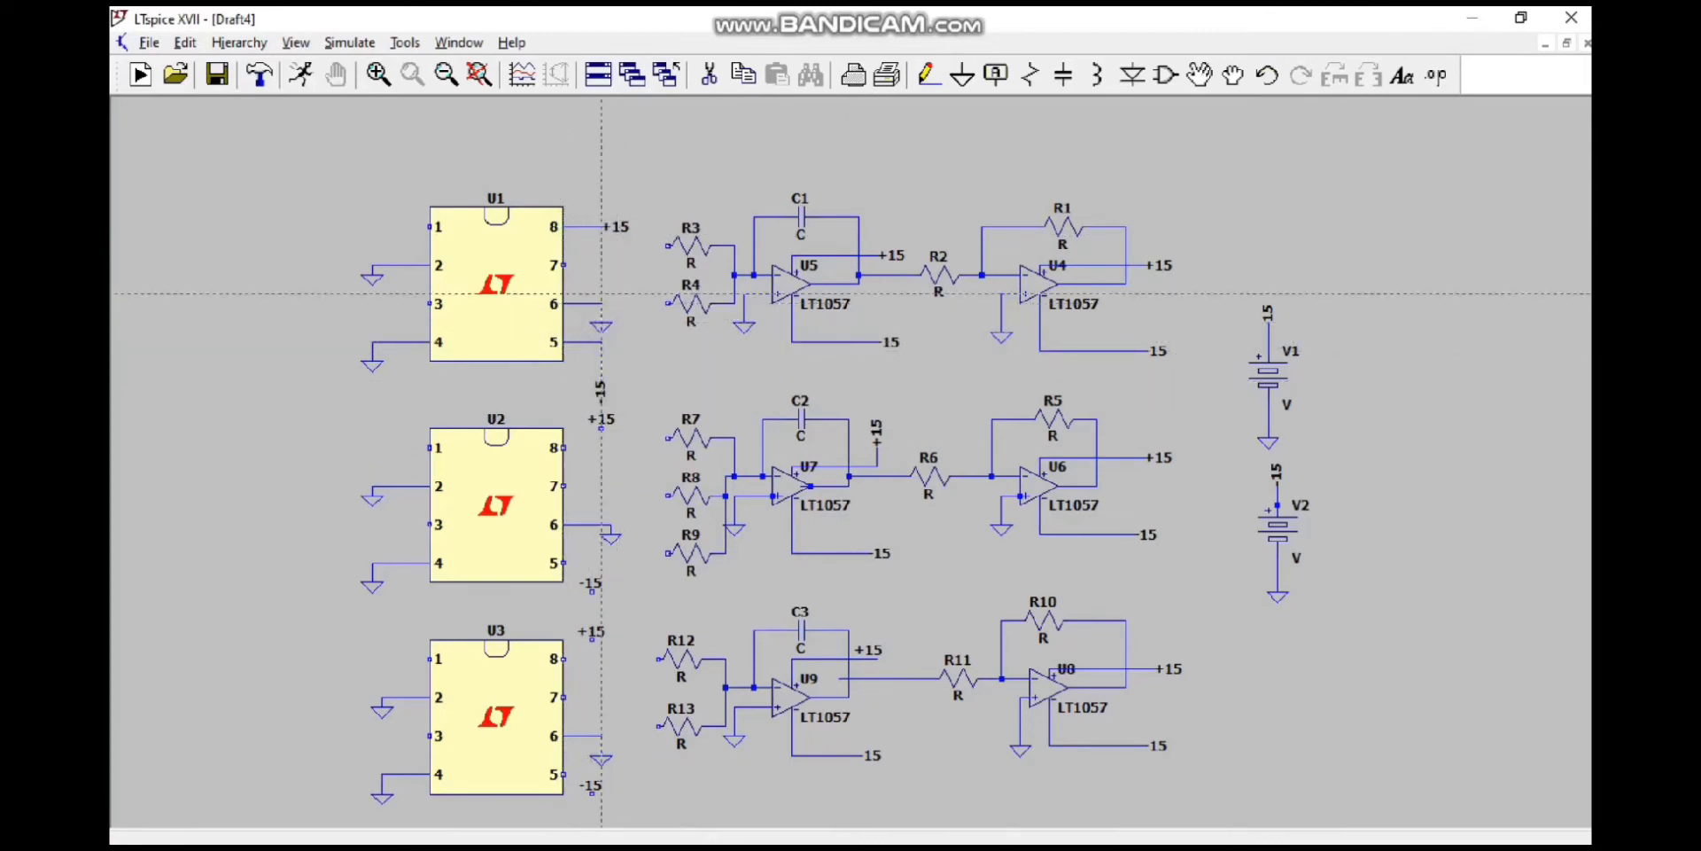
pyautogui.moveTo(1145, 838)
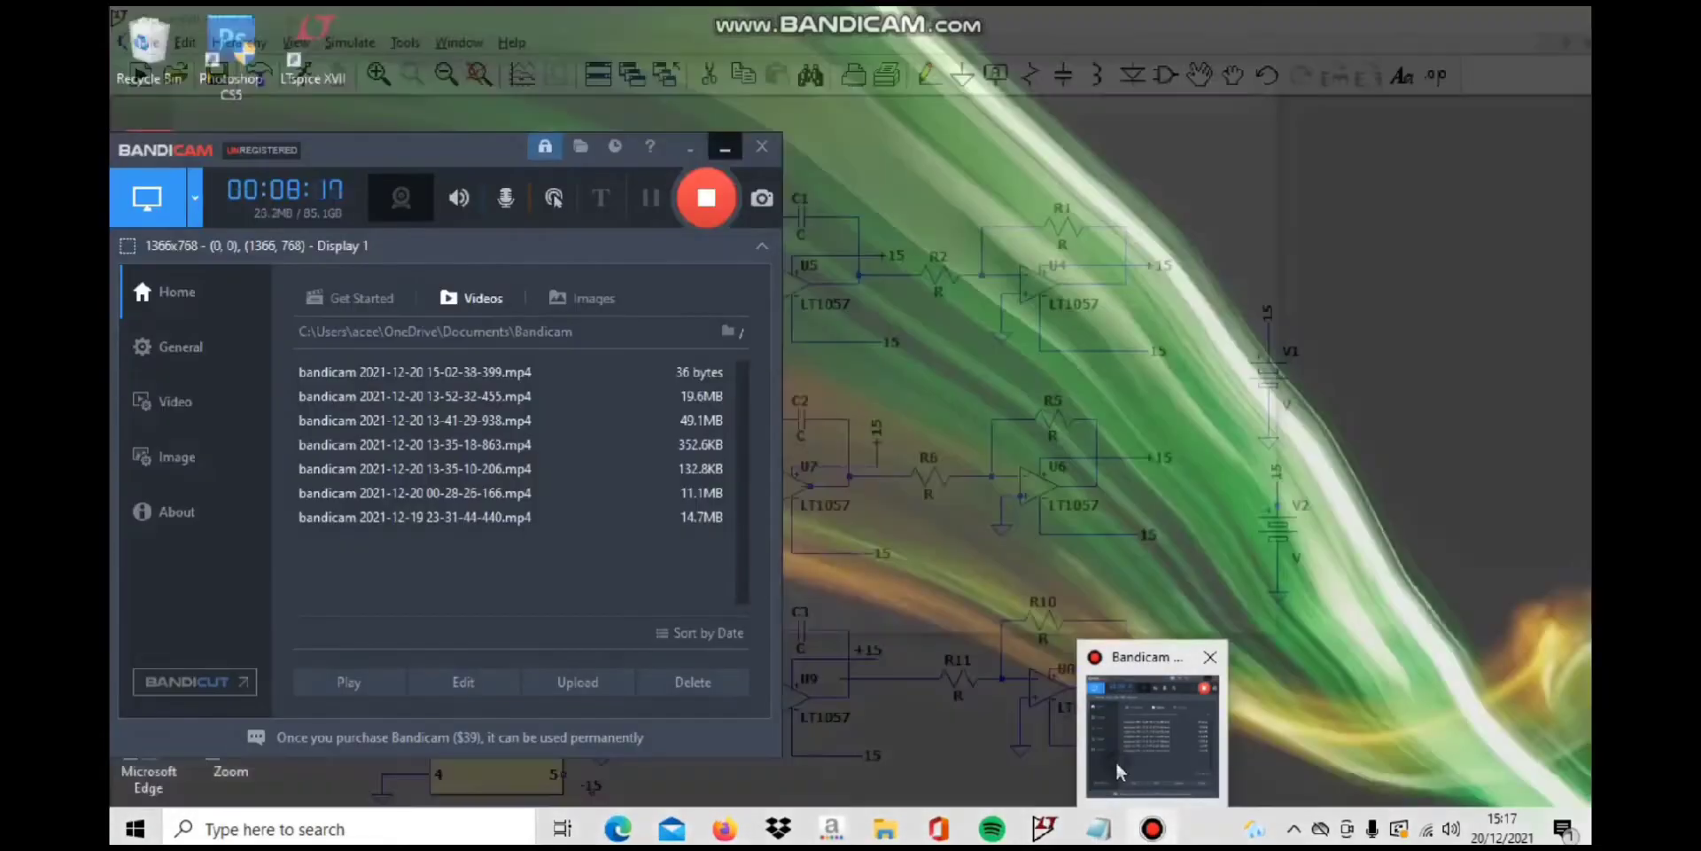
pyautogui.click(1124, 769)
pyautogui.click(663, 198)
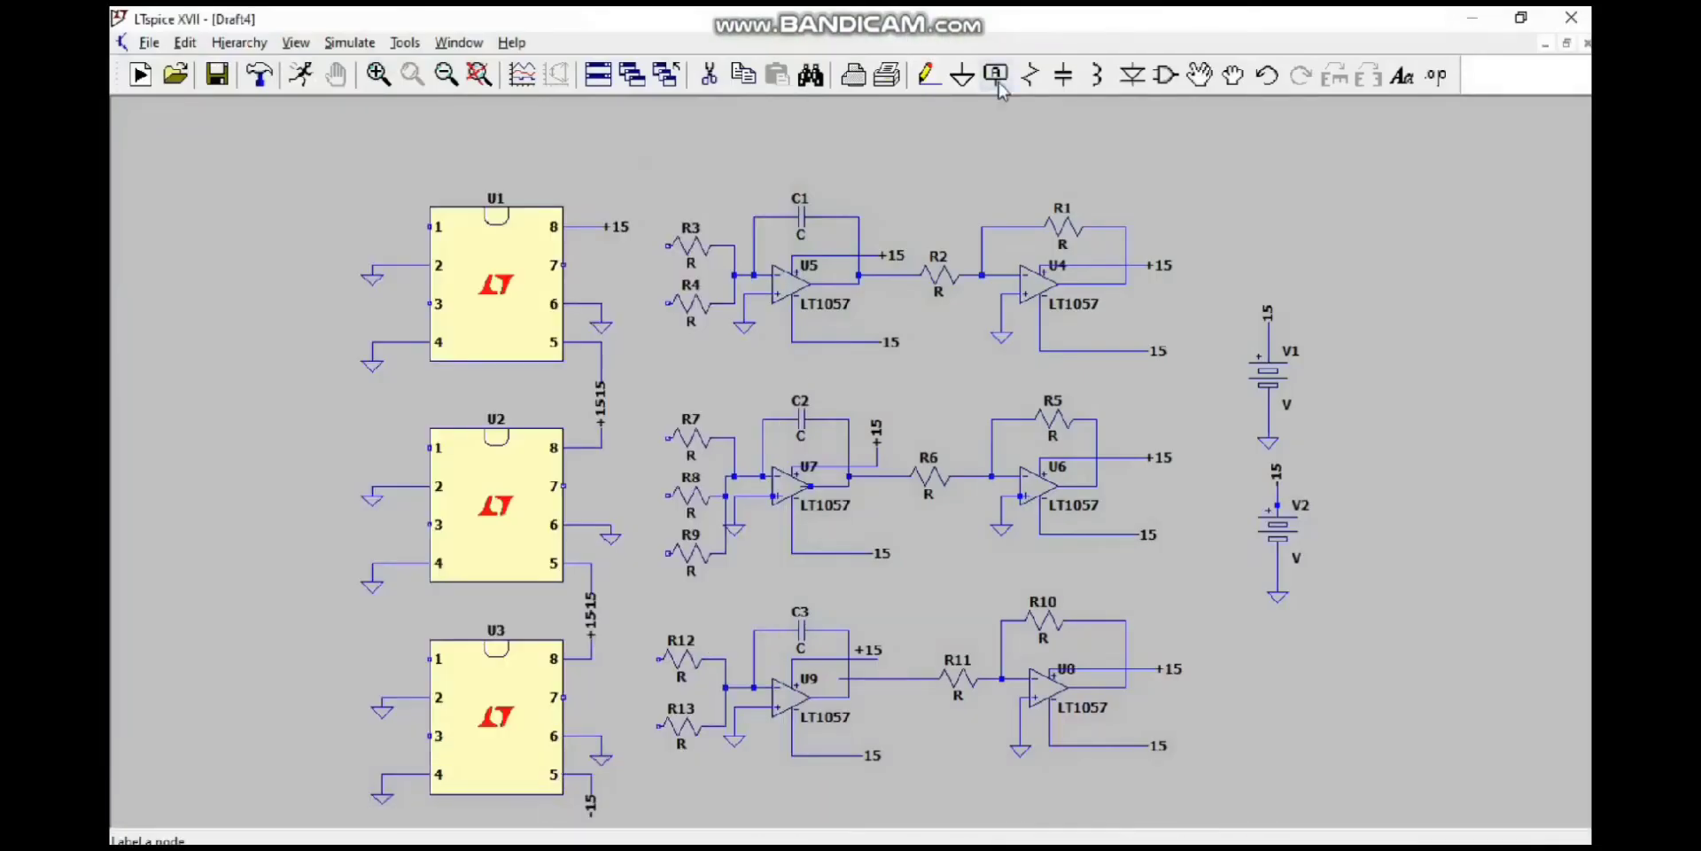
# Step: Place output port labels named Vx, Vy and Vz beside capacitors C1, C2 and C3
pyautogui.click(996, 75)
pyautogui.click(904, 472)
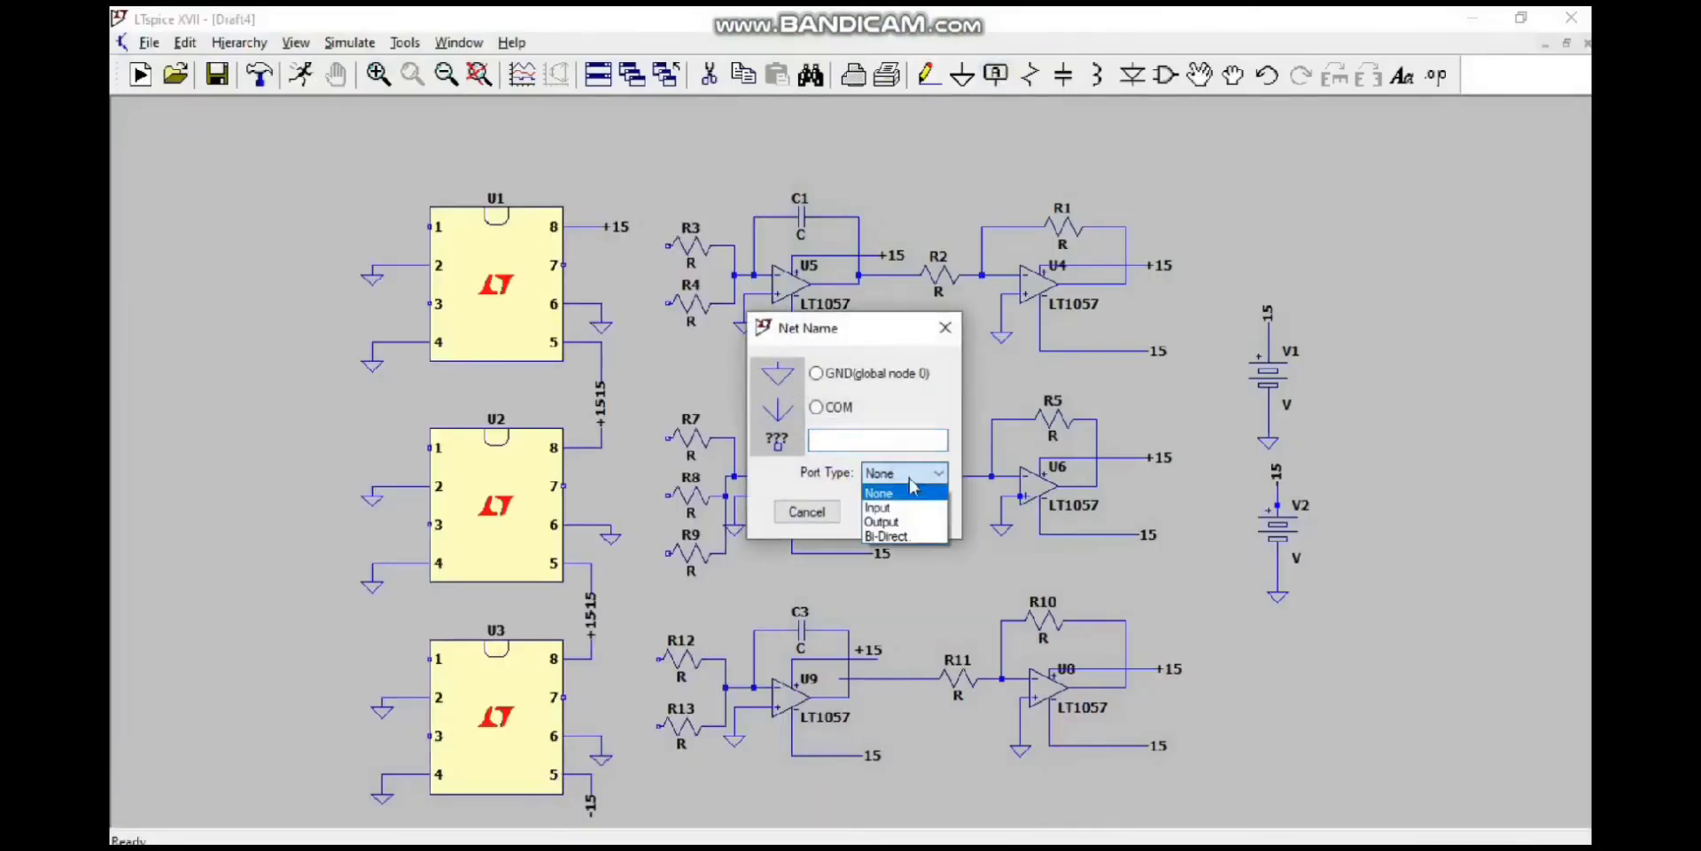
pyautogui.click(890, 522)
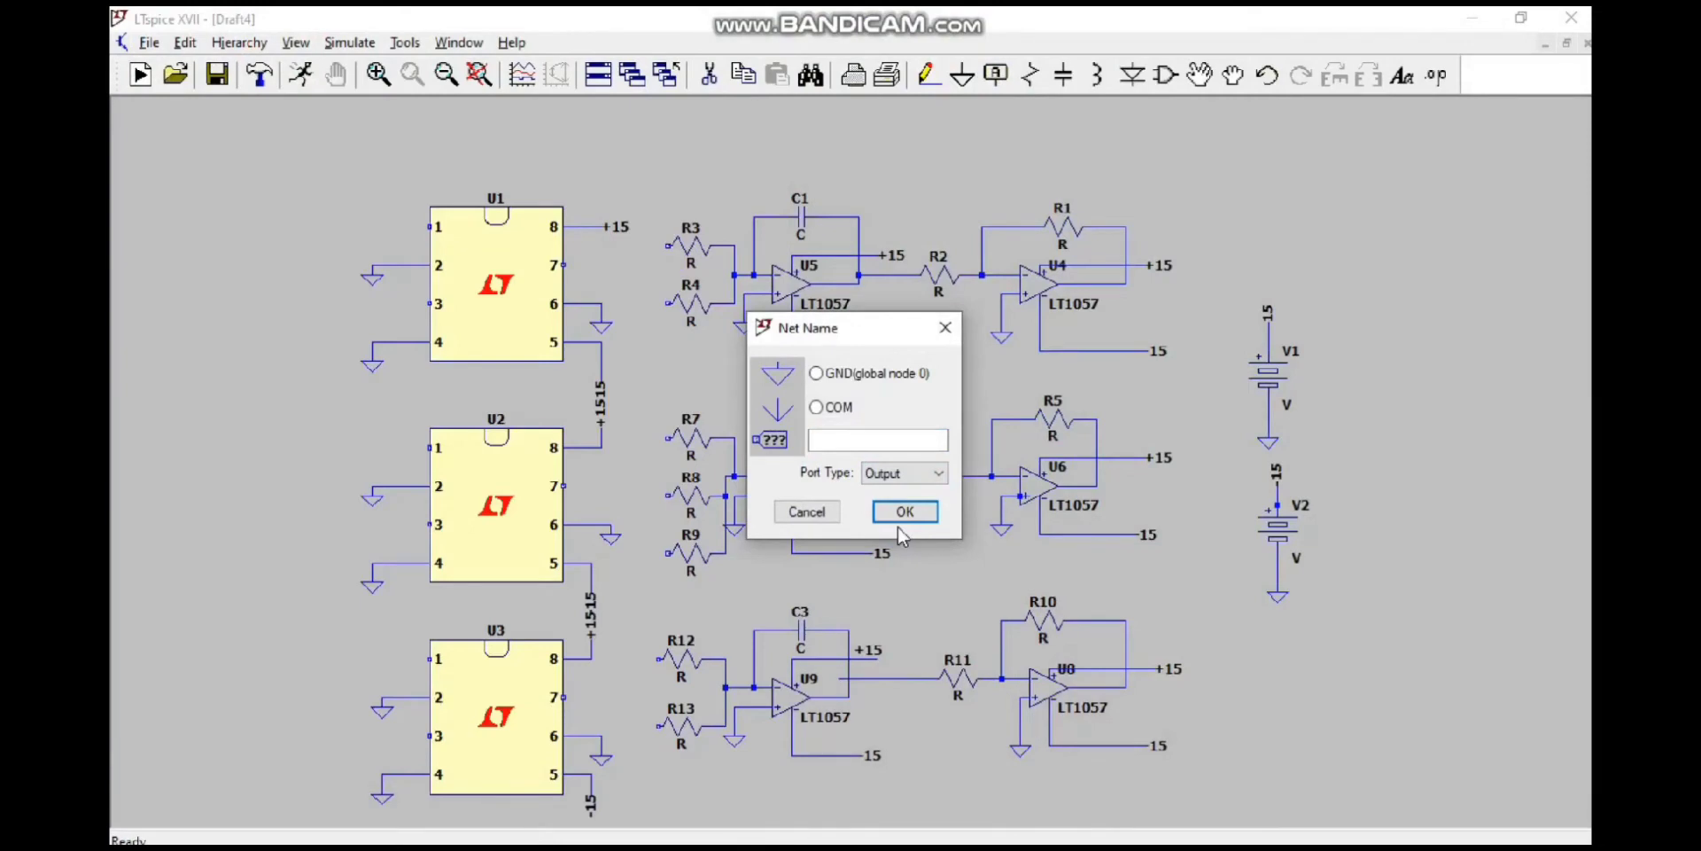
pyautogui.click(897, 440)
pyautogui.write('Vx')
pyautogui.press('Return')
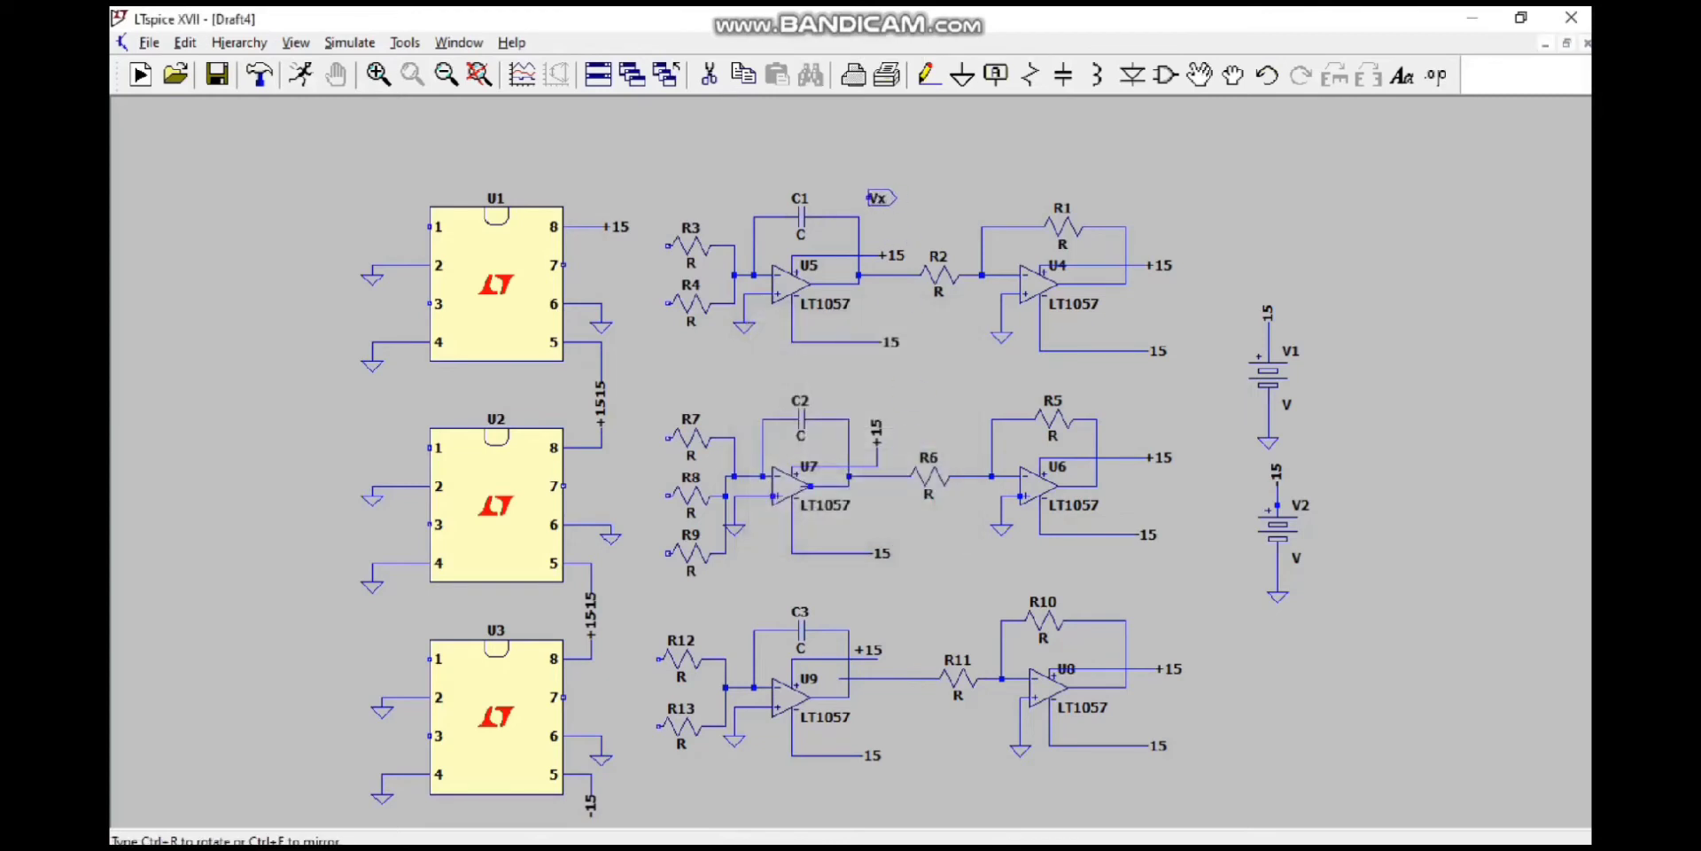
pyautogui.click(861, 390)
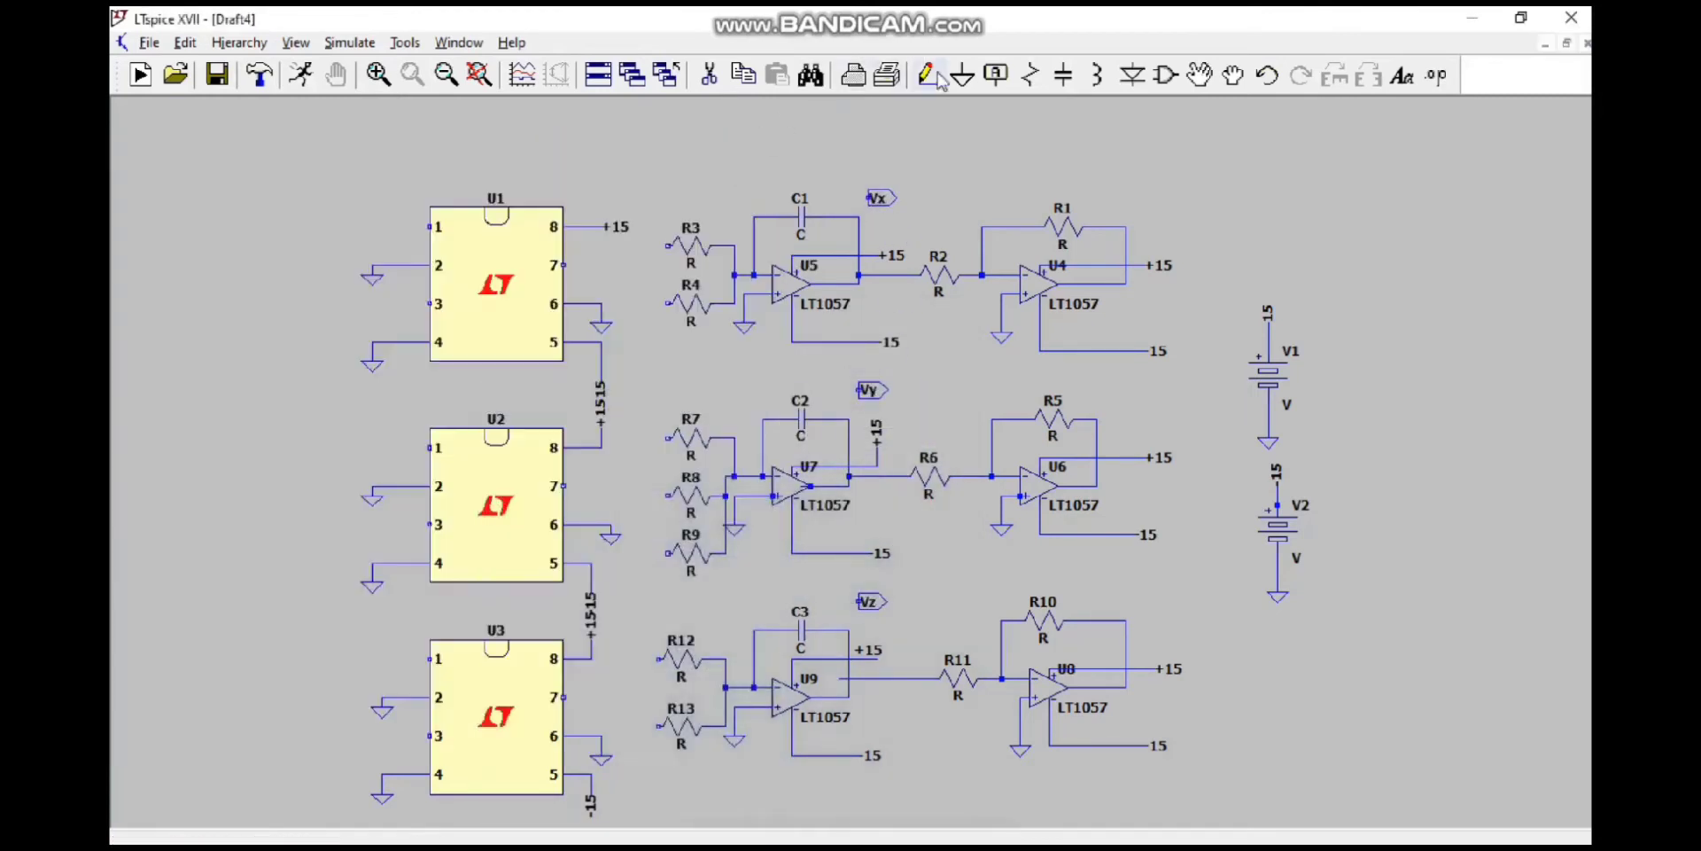
pyautogui.click(996, 75)
pyautogui.write('-Vx')
pyautogui.press('Return')
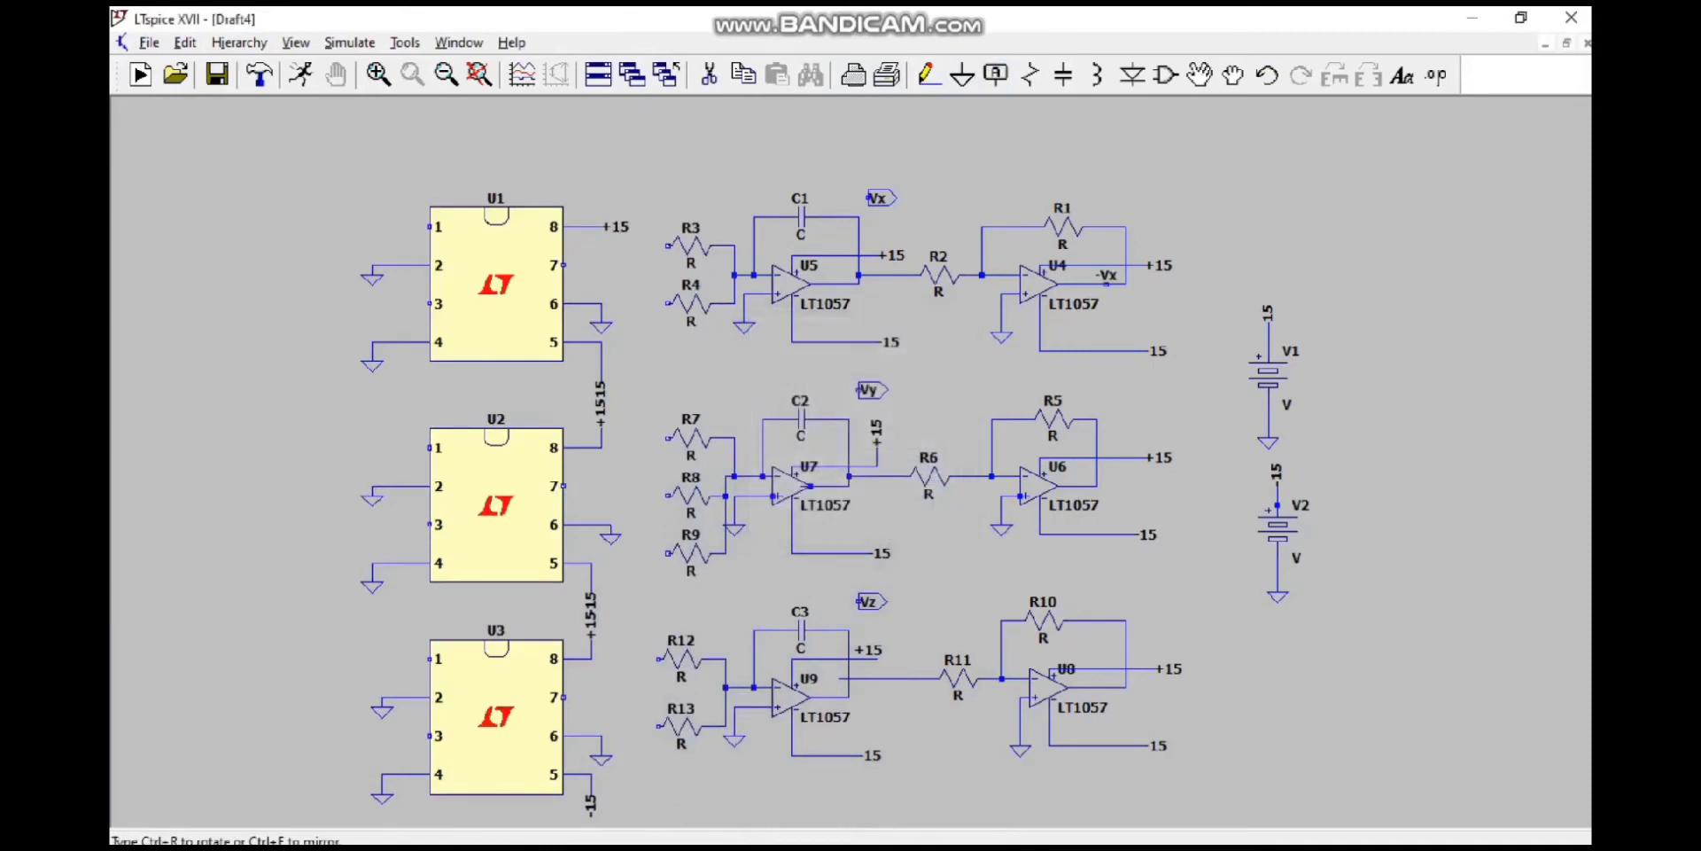
pyautogui.click(1125, 213)
# Step: Create an output port label named -Vx and place copies beside resistors R1, R5 and R10
pyautogui.click(996, 74)
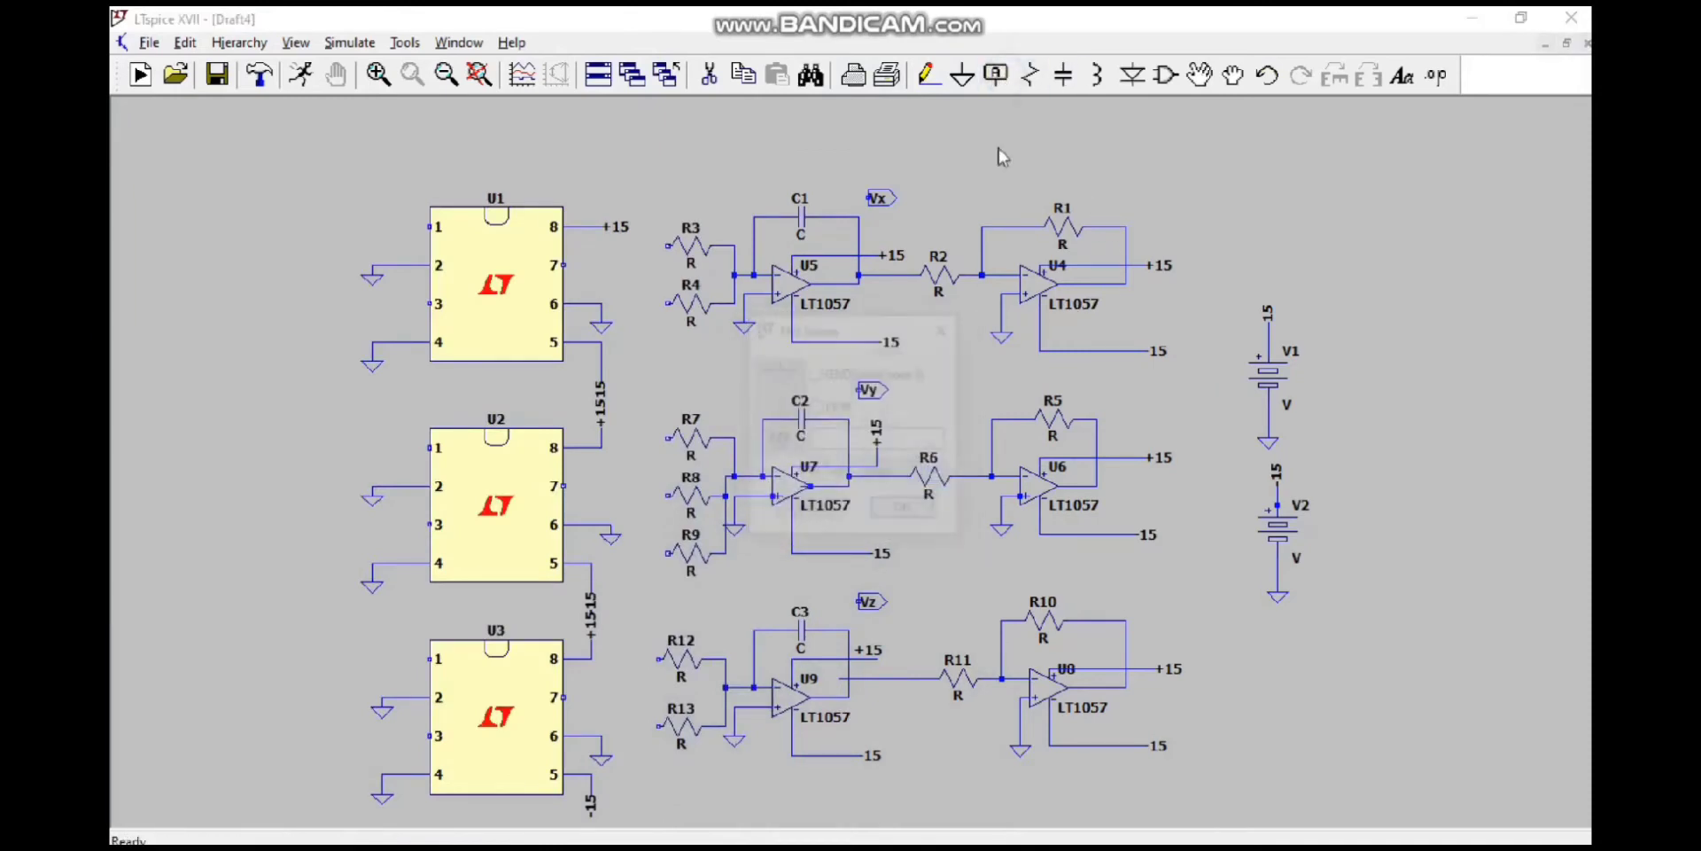
pyautogui.click(903, 473)
pyautogui.click(910, 525)
pyautogui.click(875, 440)
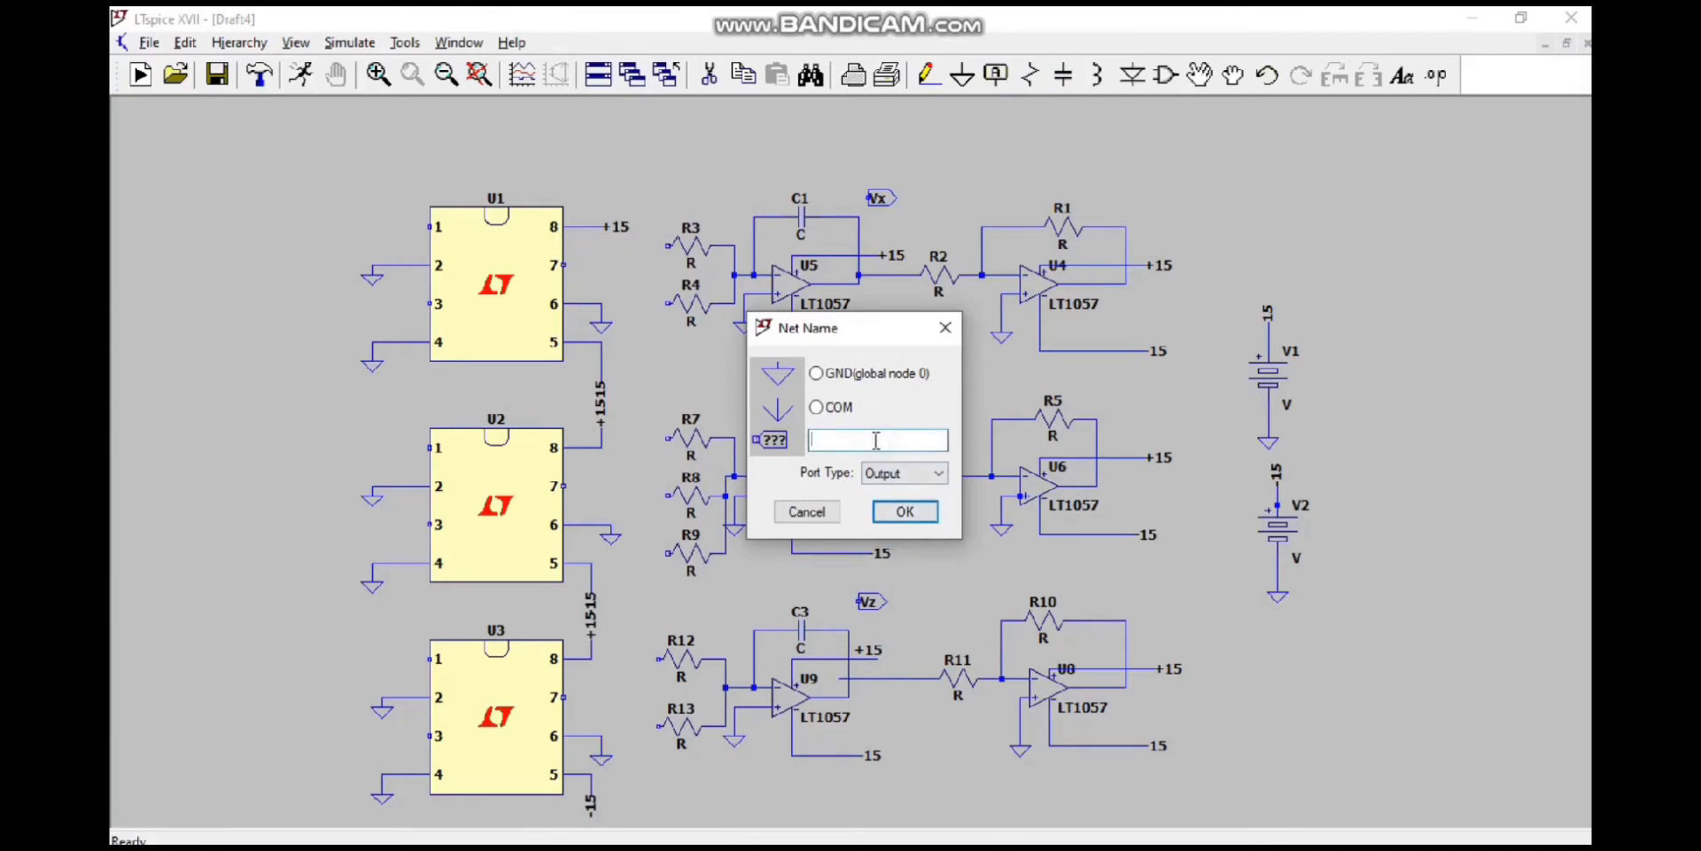
pyautogui.write('-Vx')
pyautogui.press('Return')
pyautogui.click(1125, 198)
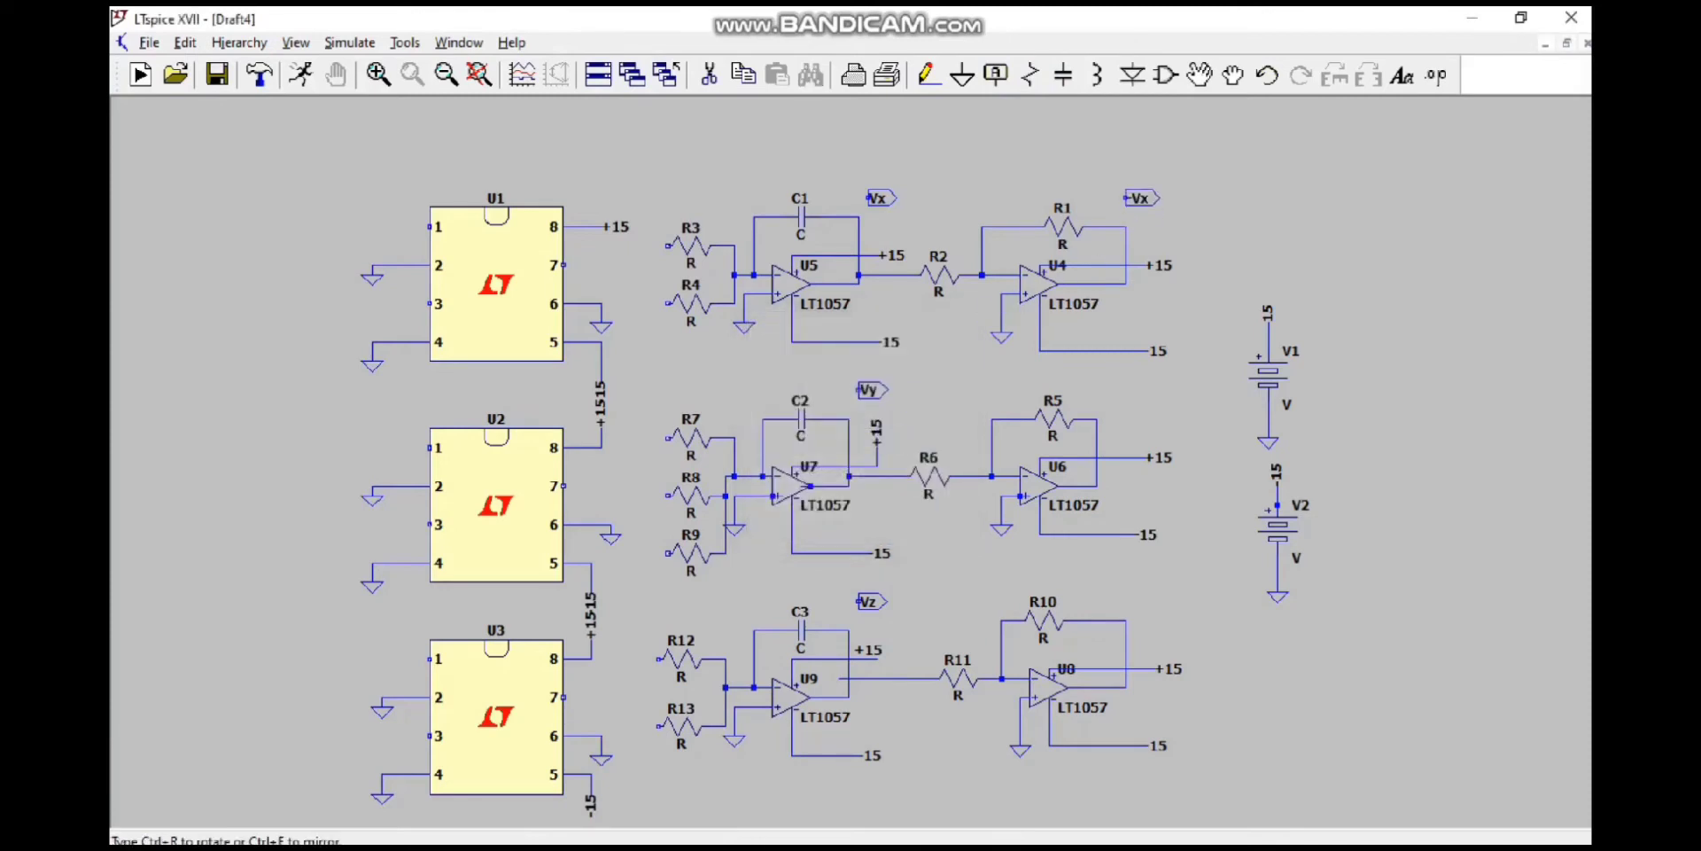
pyautogui.click(1106, 399)
pyautogui.click(1116, 582)
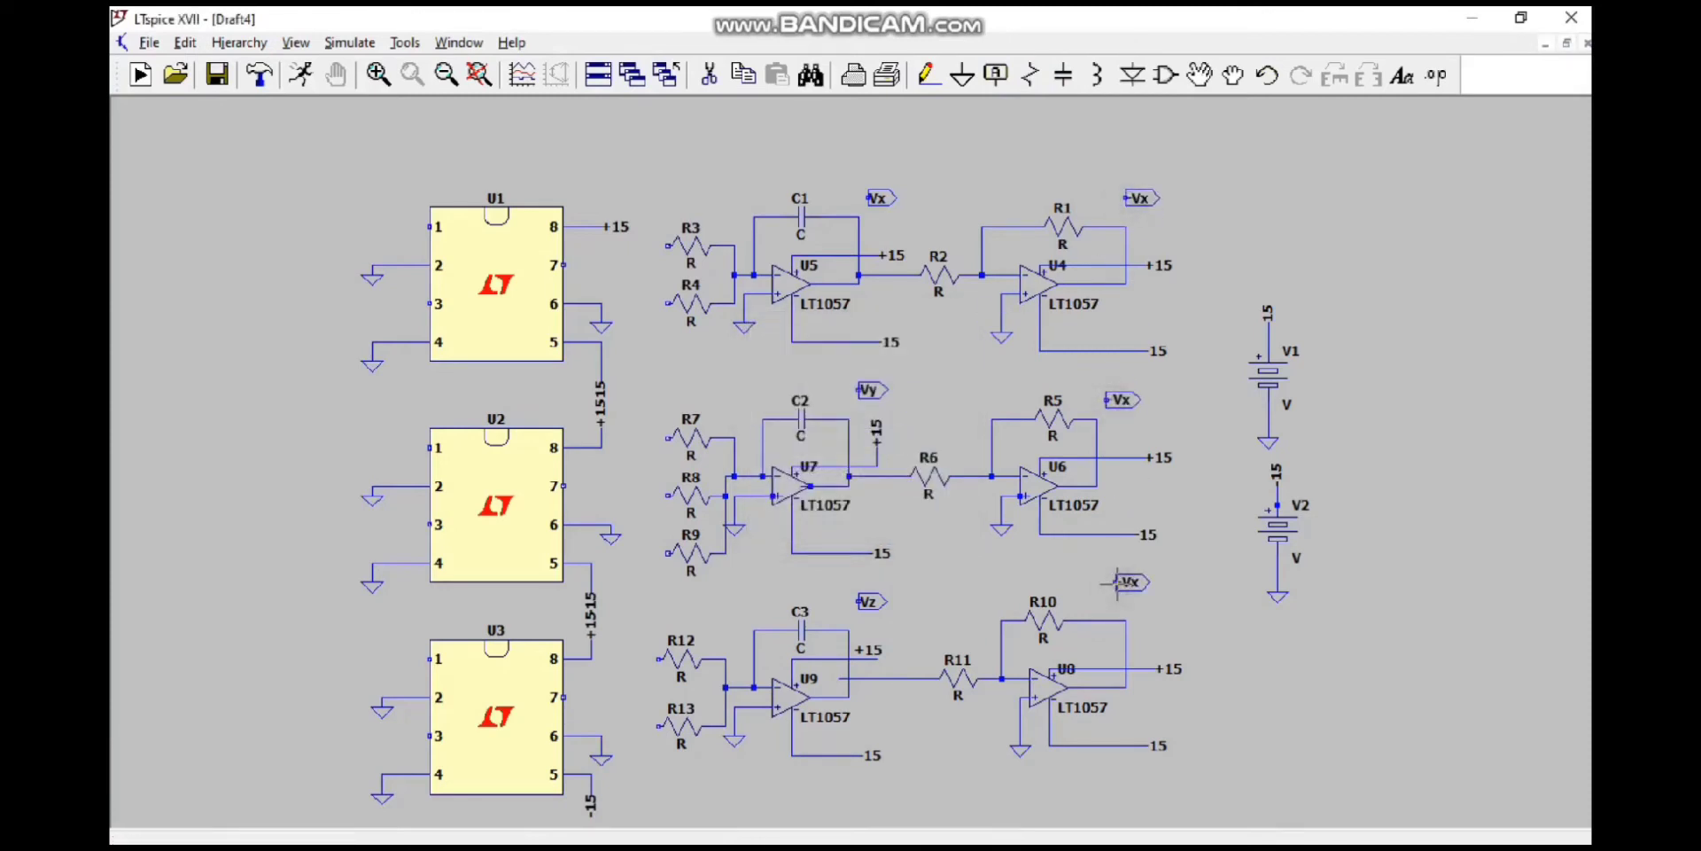
# Step: Rename the output label near R10 to -Vz and the one near R5 to -Vy
pyautogui.rightClick(1124, 582)
pyautogui.write('Vz')
pyautogui.press('Return')
pyautogui.rightClick(1120, 399)
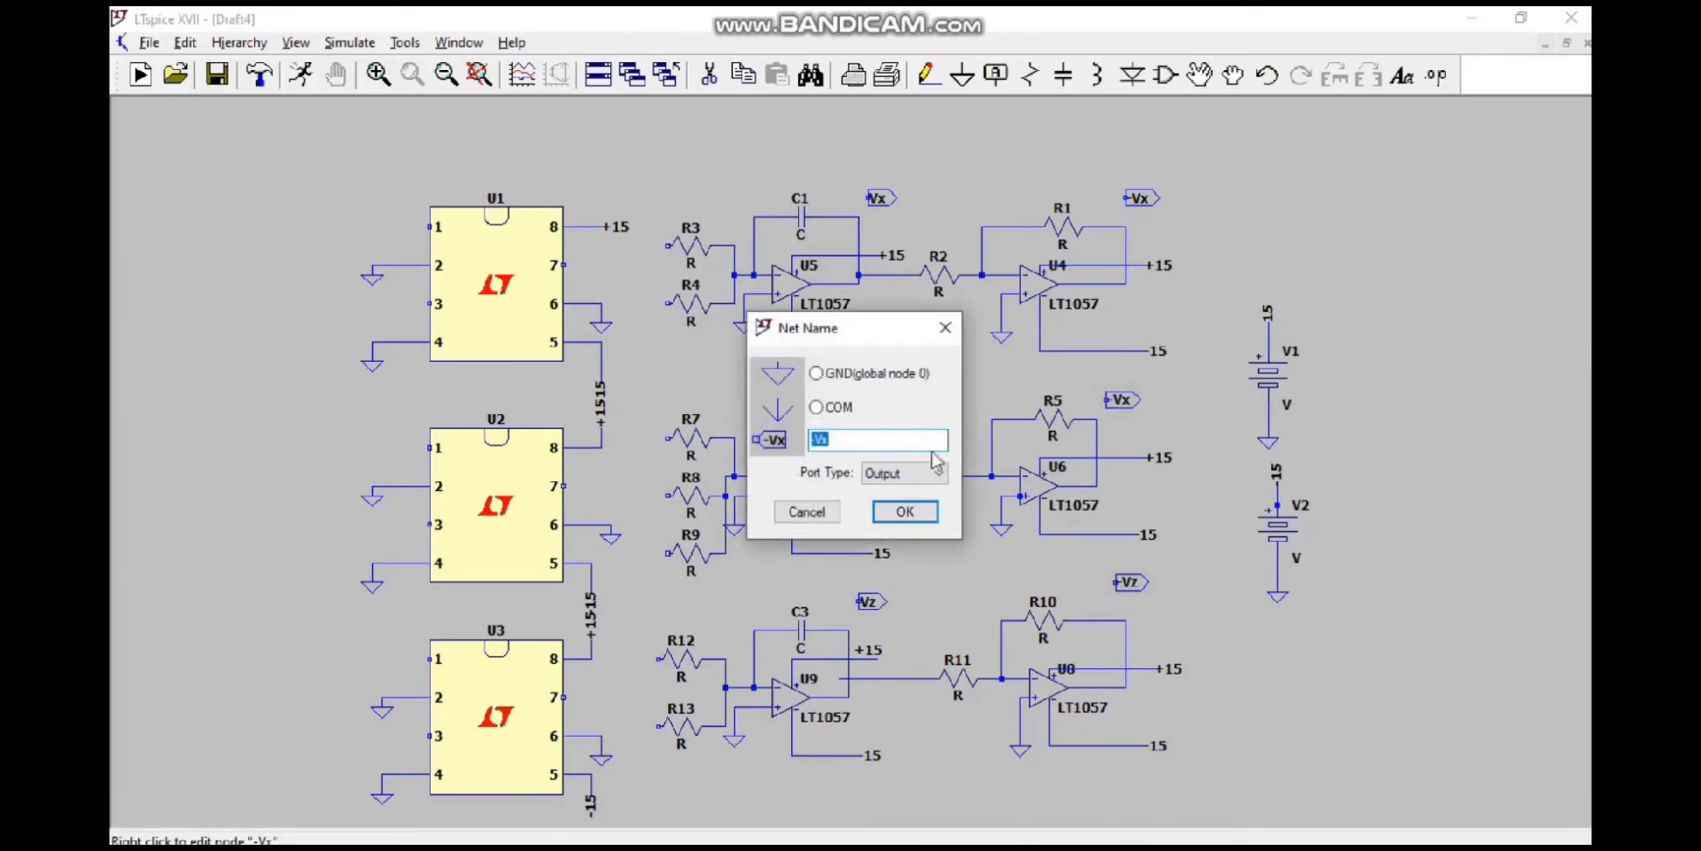
pyautogui.write('Vy')
pyautogui.press('Return')
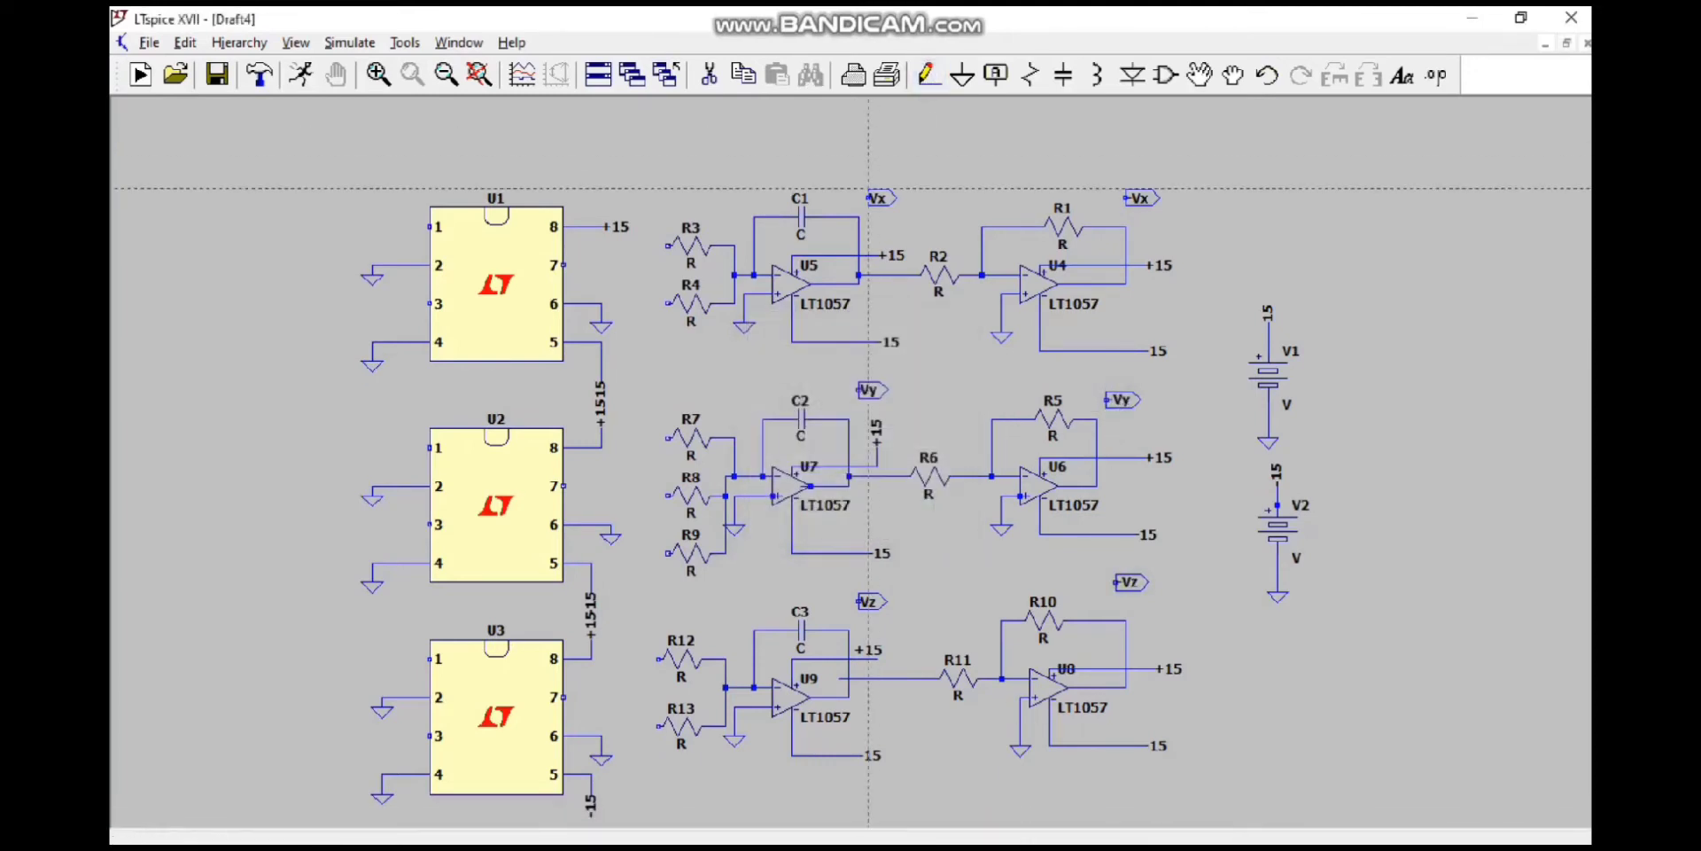
# Step: Wire the six output labels to the feedback lines beside C1, C2, C3, R1, R5 and R10
pyautogui.click(868, 198)
pyautogui.click(848, 216)
pyautogui.click(1124, 199)
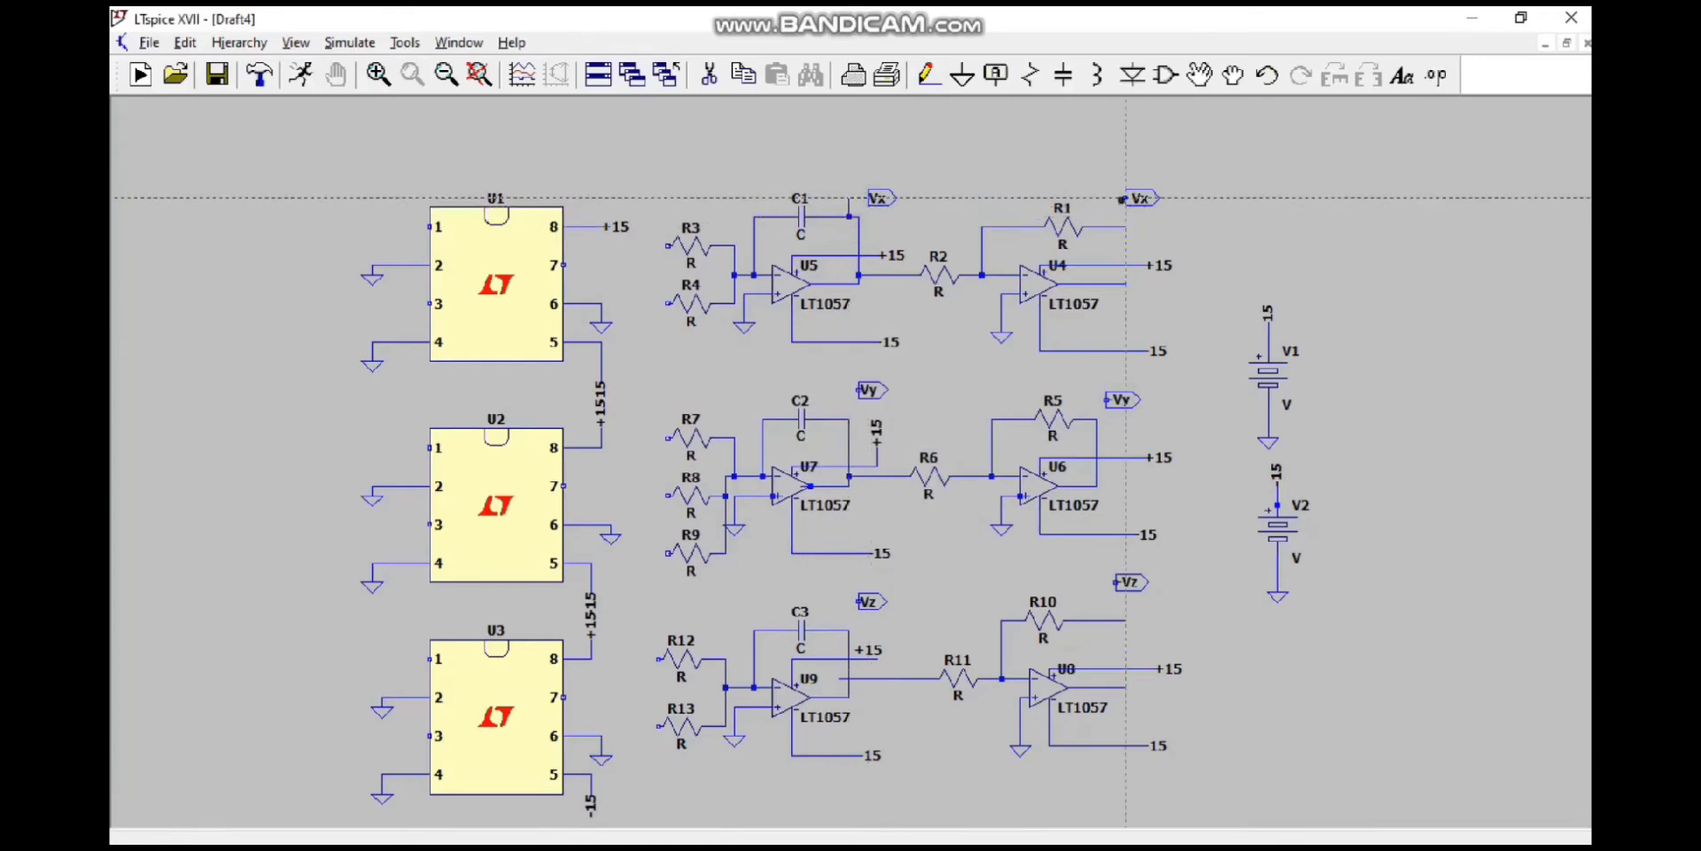
pyautogui.click(1106, 227)
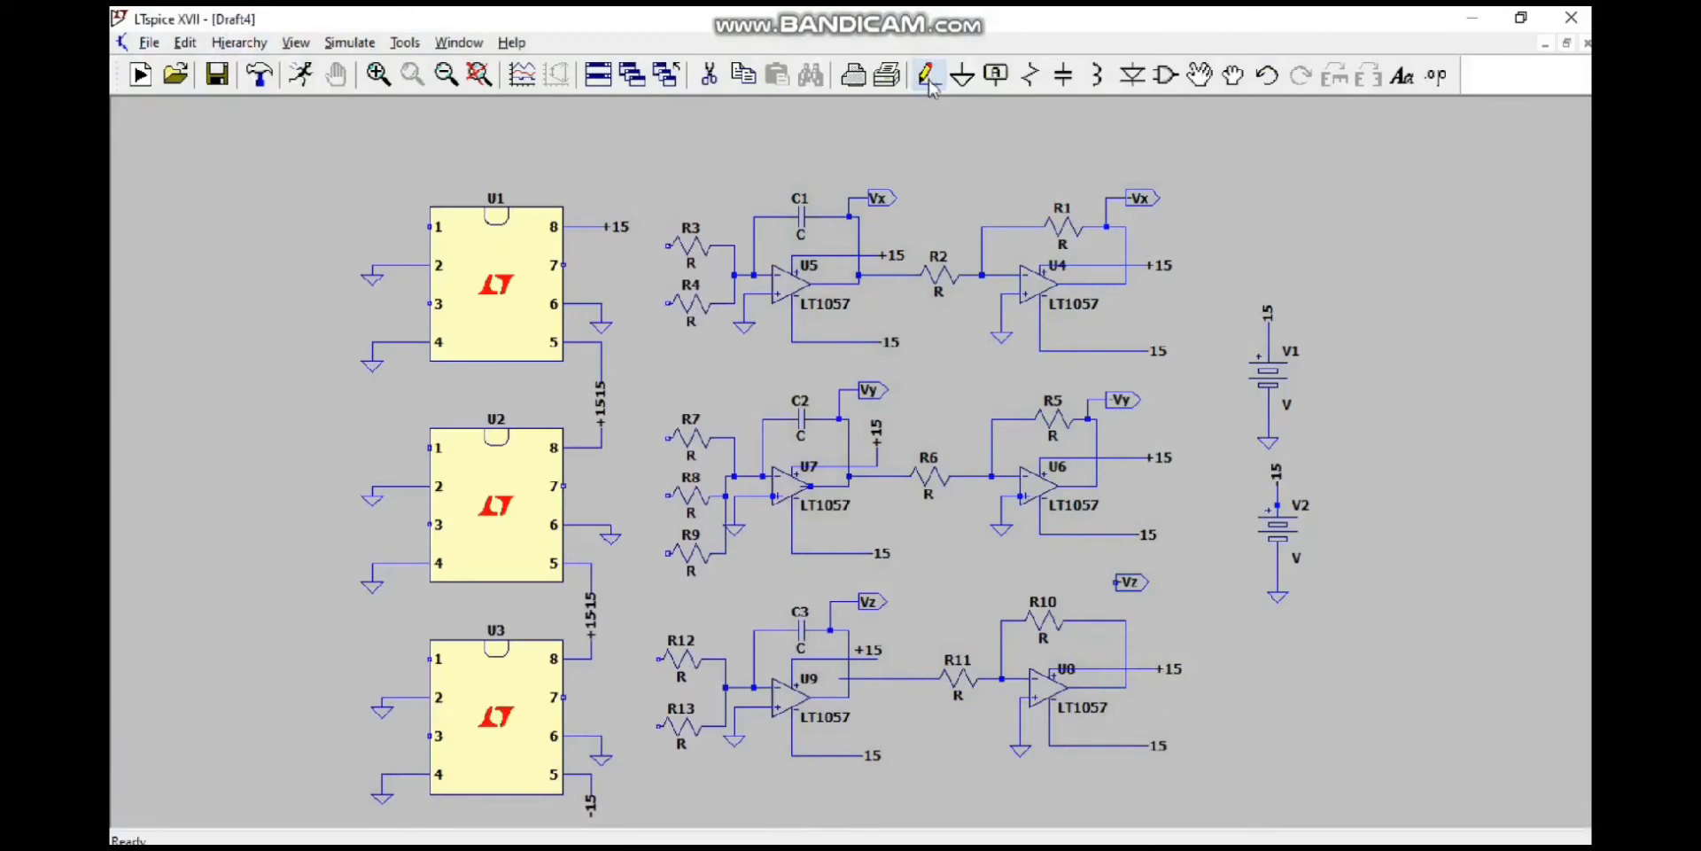
pyautogui.click(929, 78)
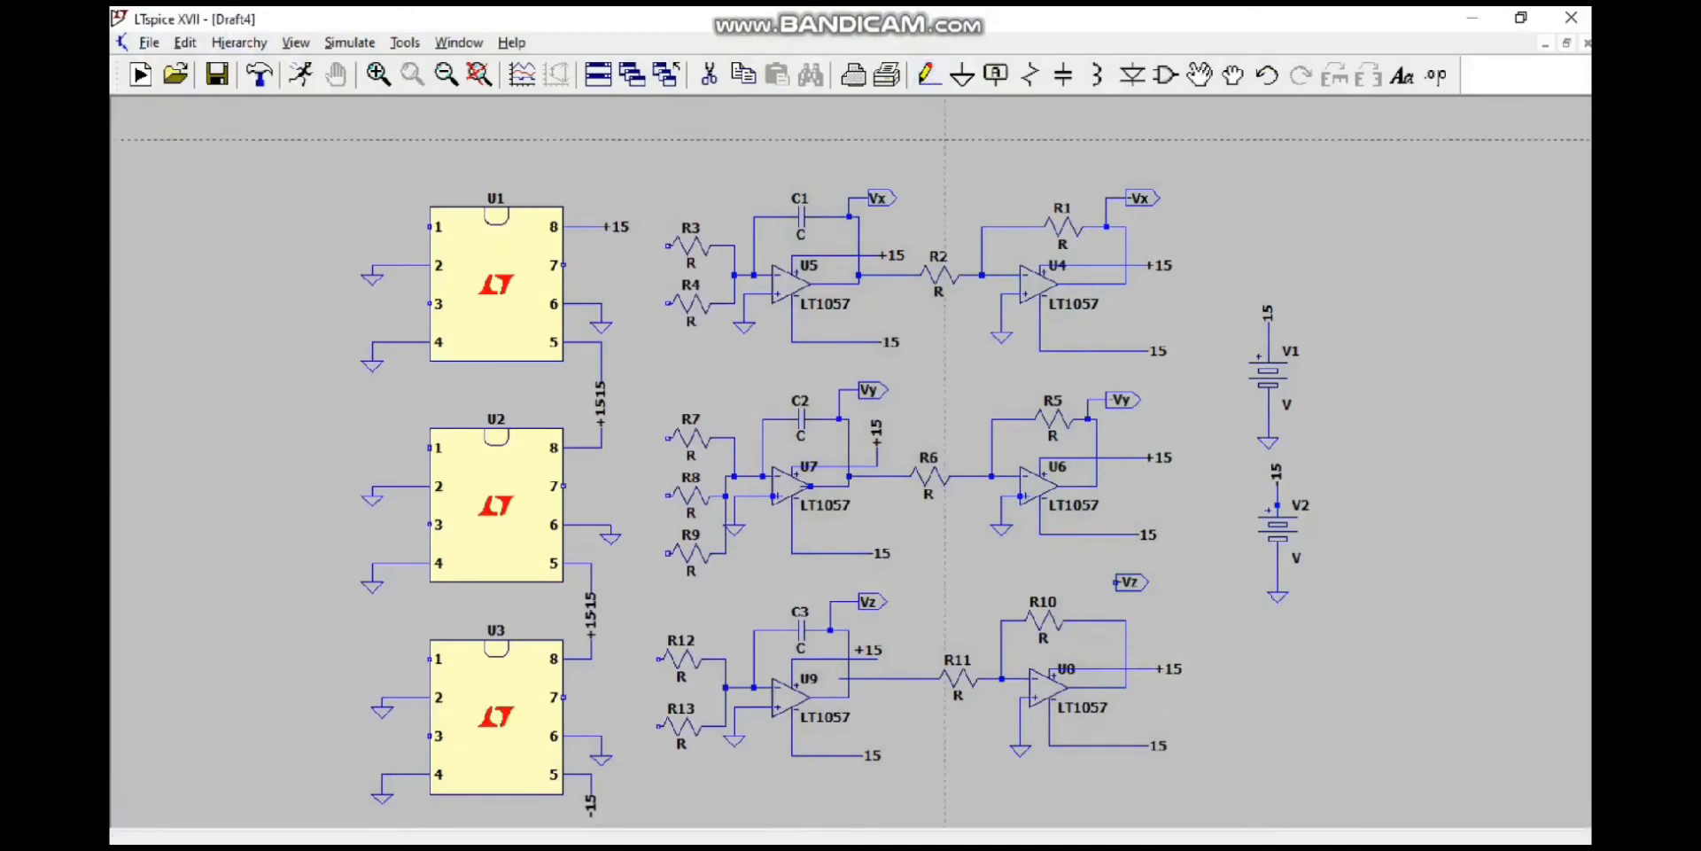
pyautogui.click(1095, 587)
pyautogui.click(1096, 620)
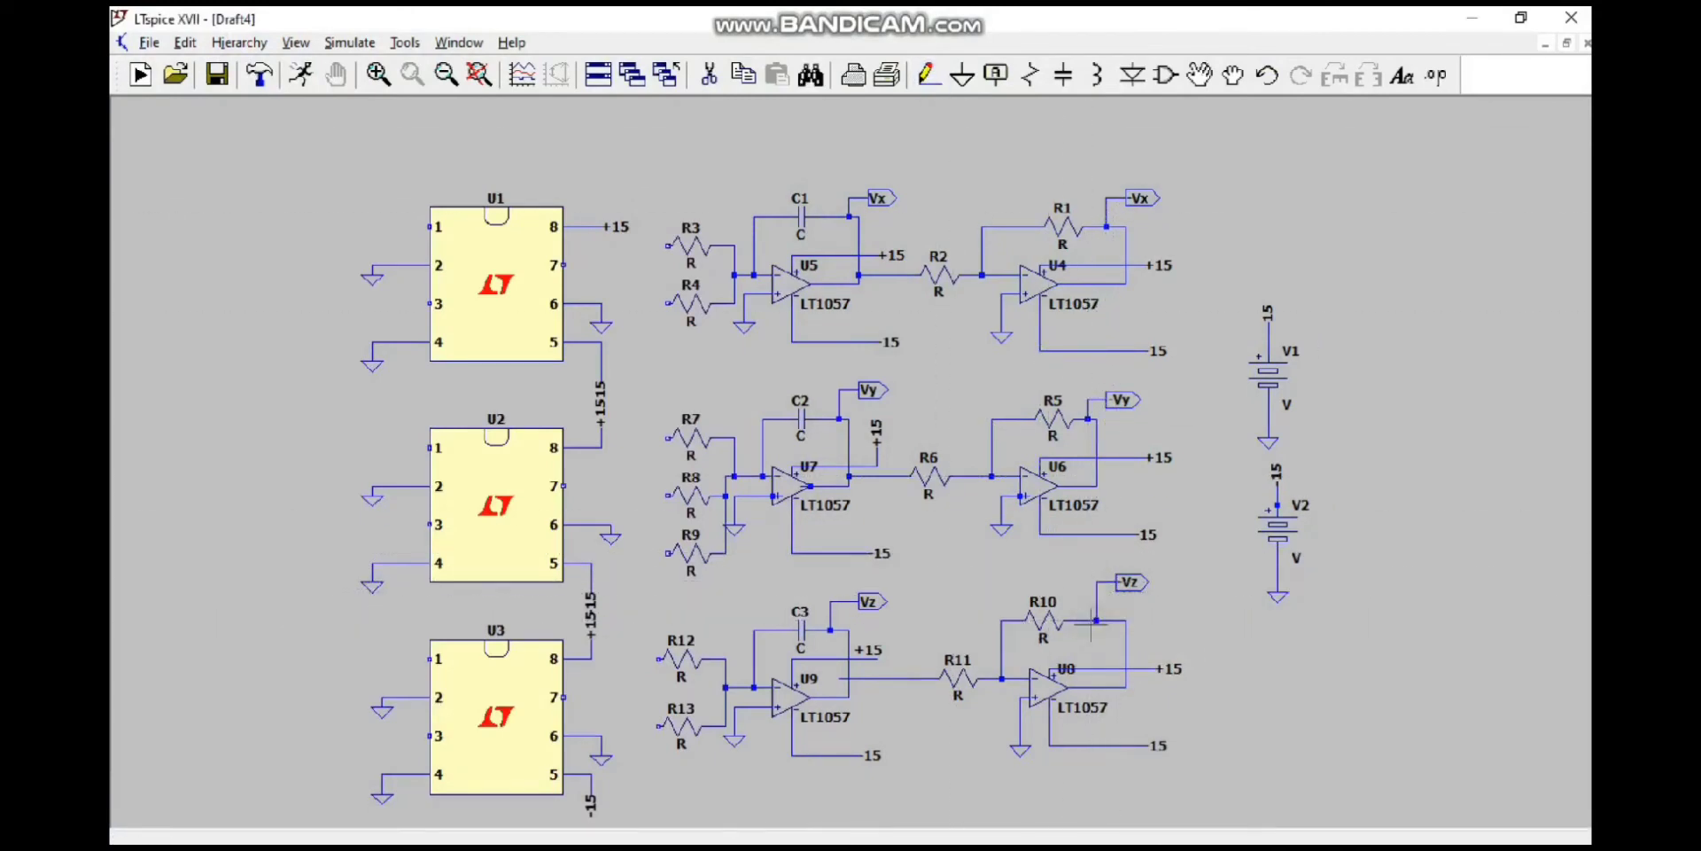
# Step: Create an output port label named -Vx and place copies beside input resistors R3, R4, R7, R8, R9, R12 and R13
pyautogui.click(996, 76)
pyautogui.click(935, 472)
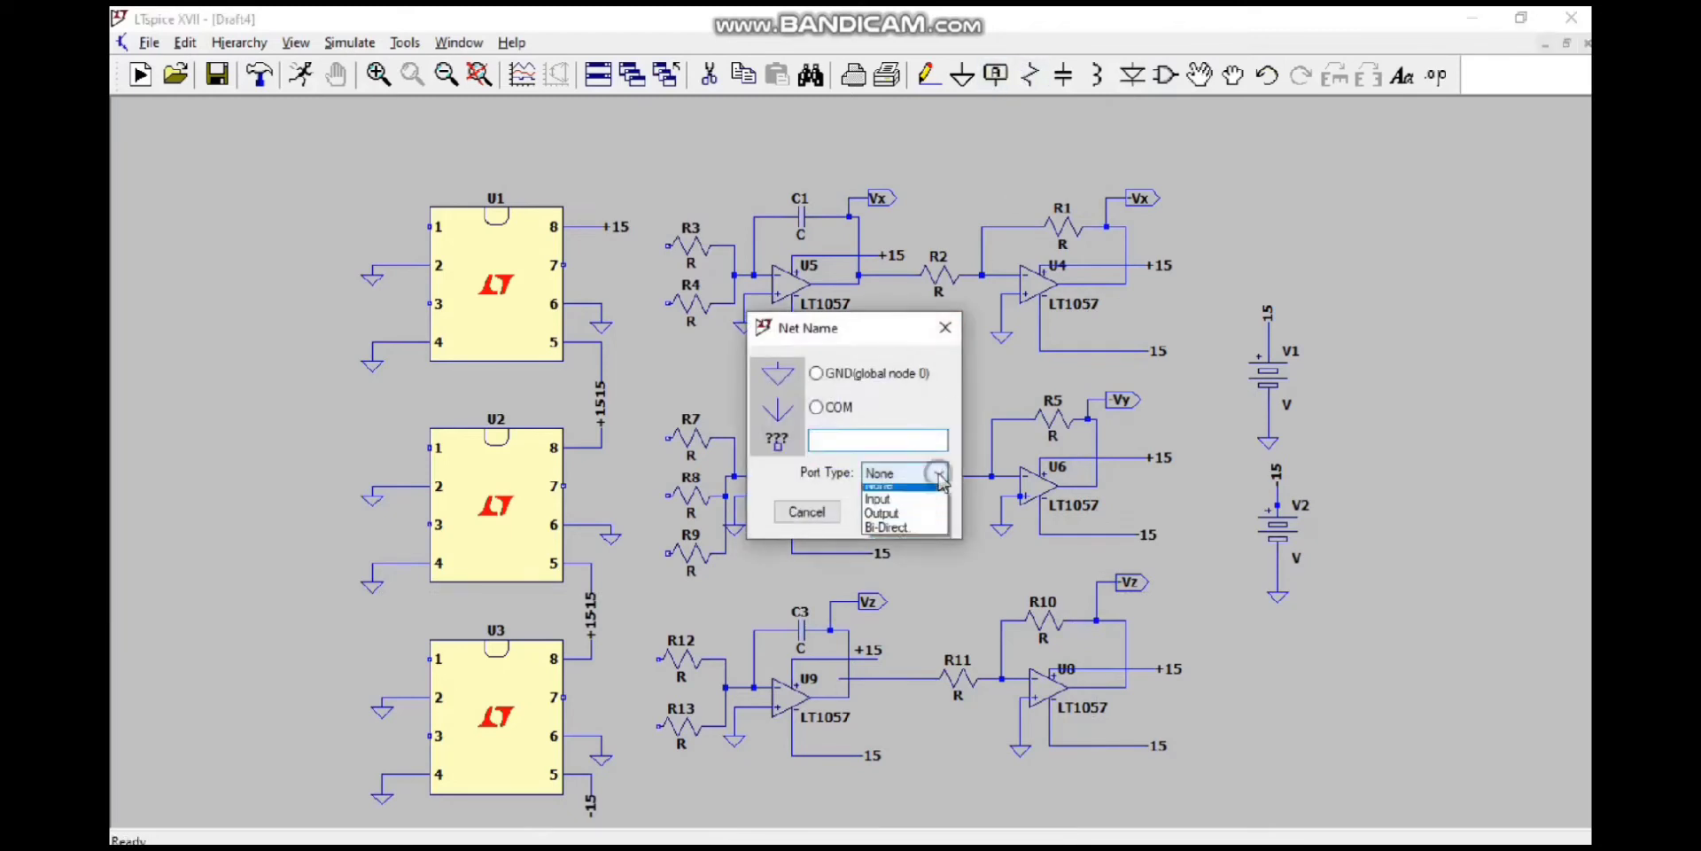
pyautogui.click(895, 517)
pyautogui.click(893, 437)
pyautogui.write('-')
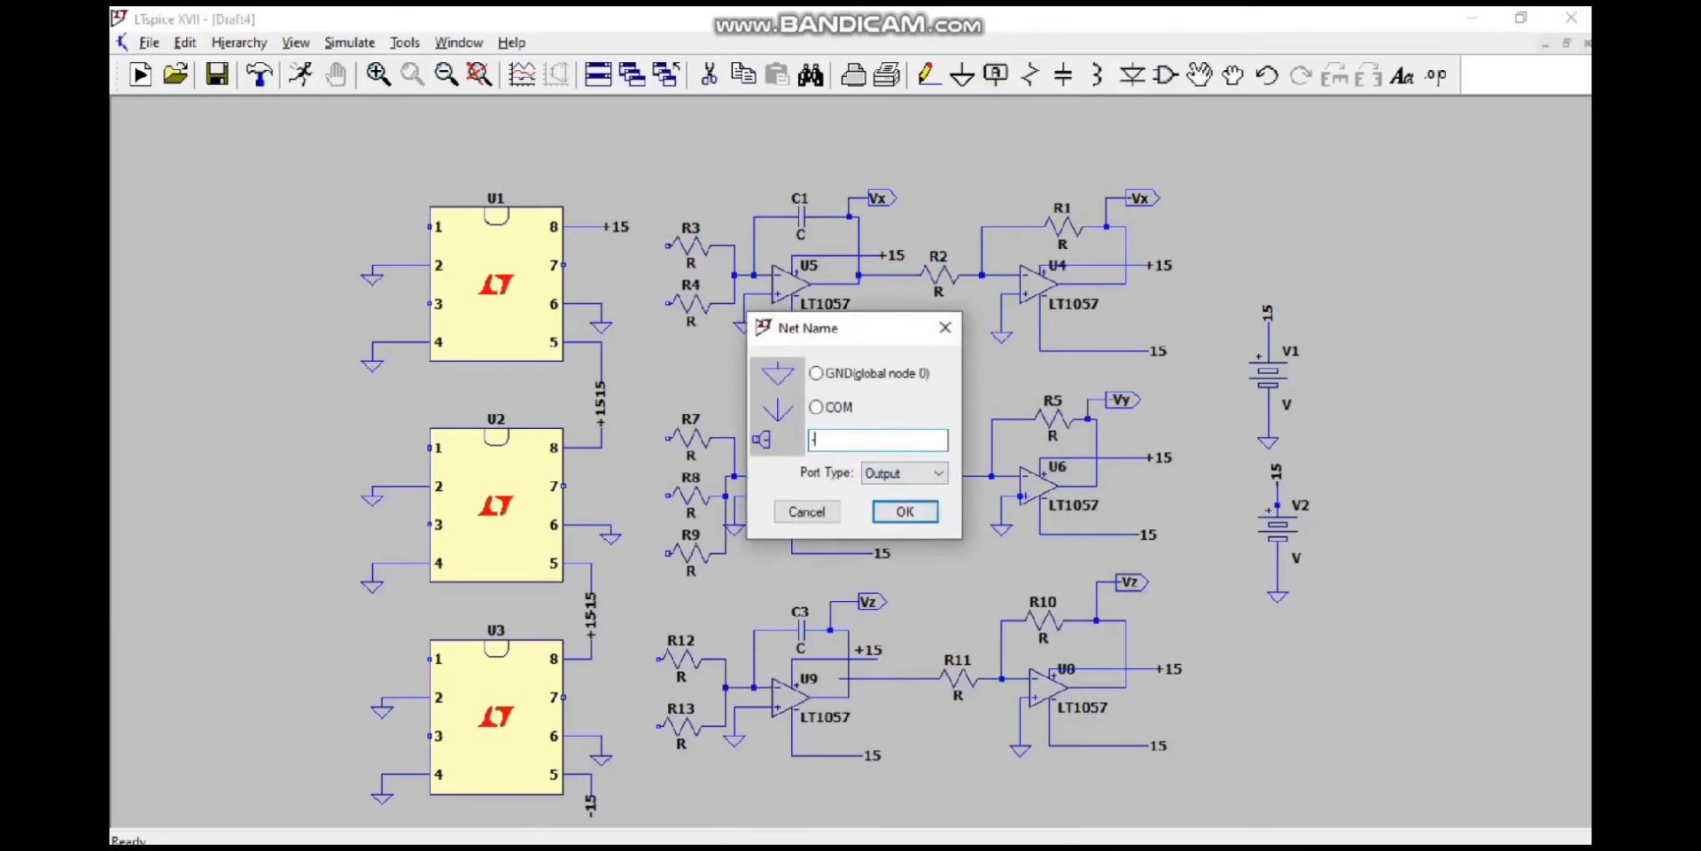
pyautogui.write('Vx')
pyautogui.press('Return')
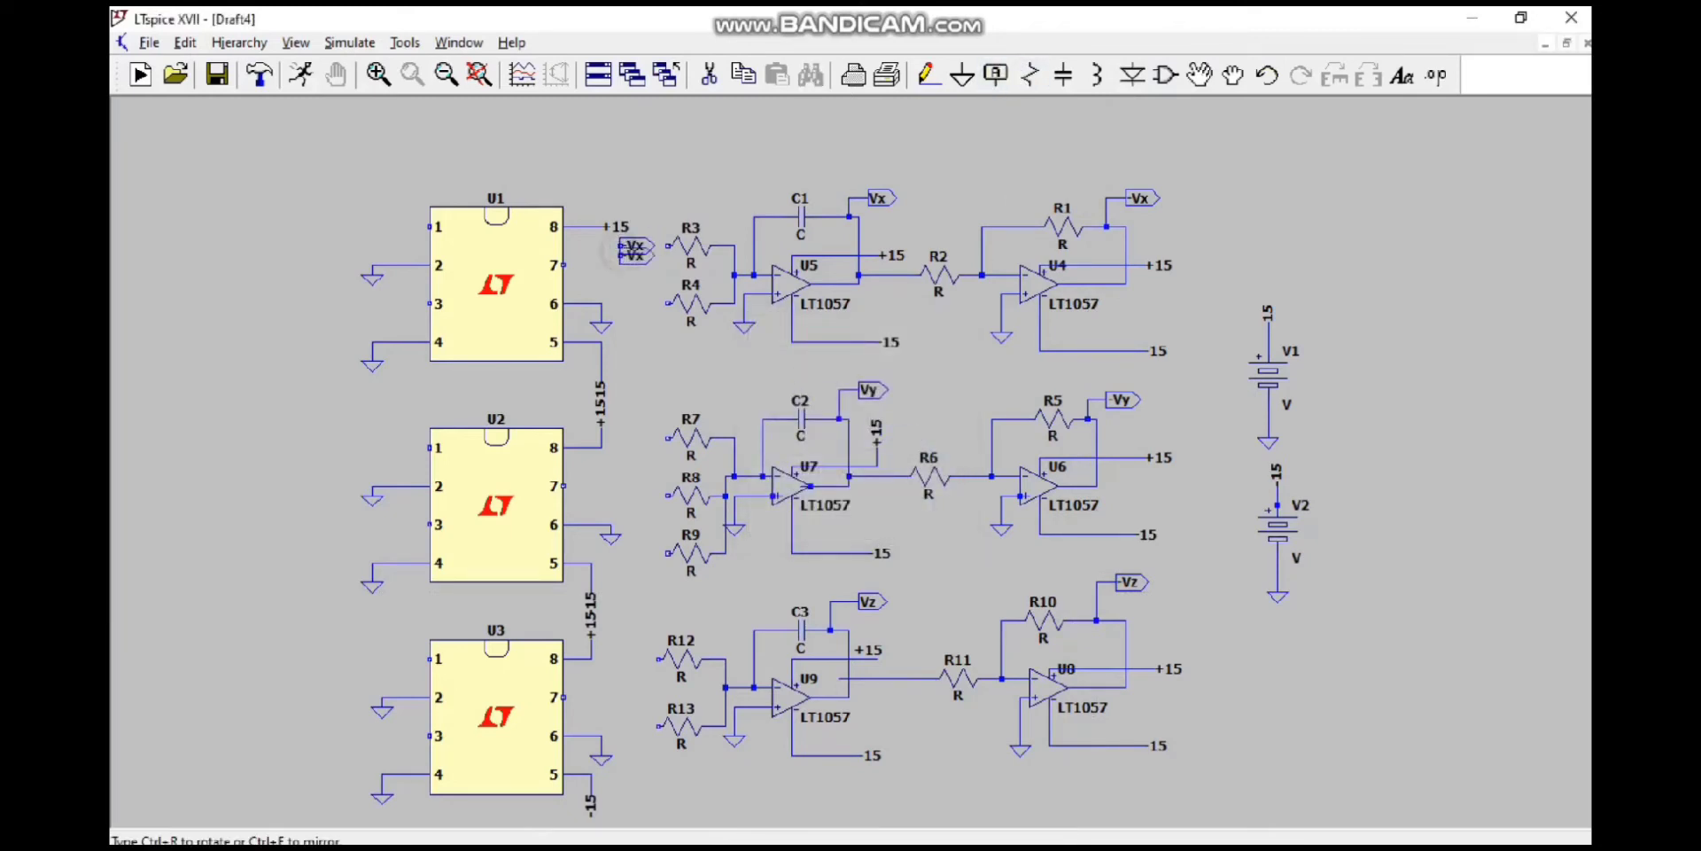
pyautogui.click(621, 303)
pyautogui.click(611, 438)
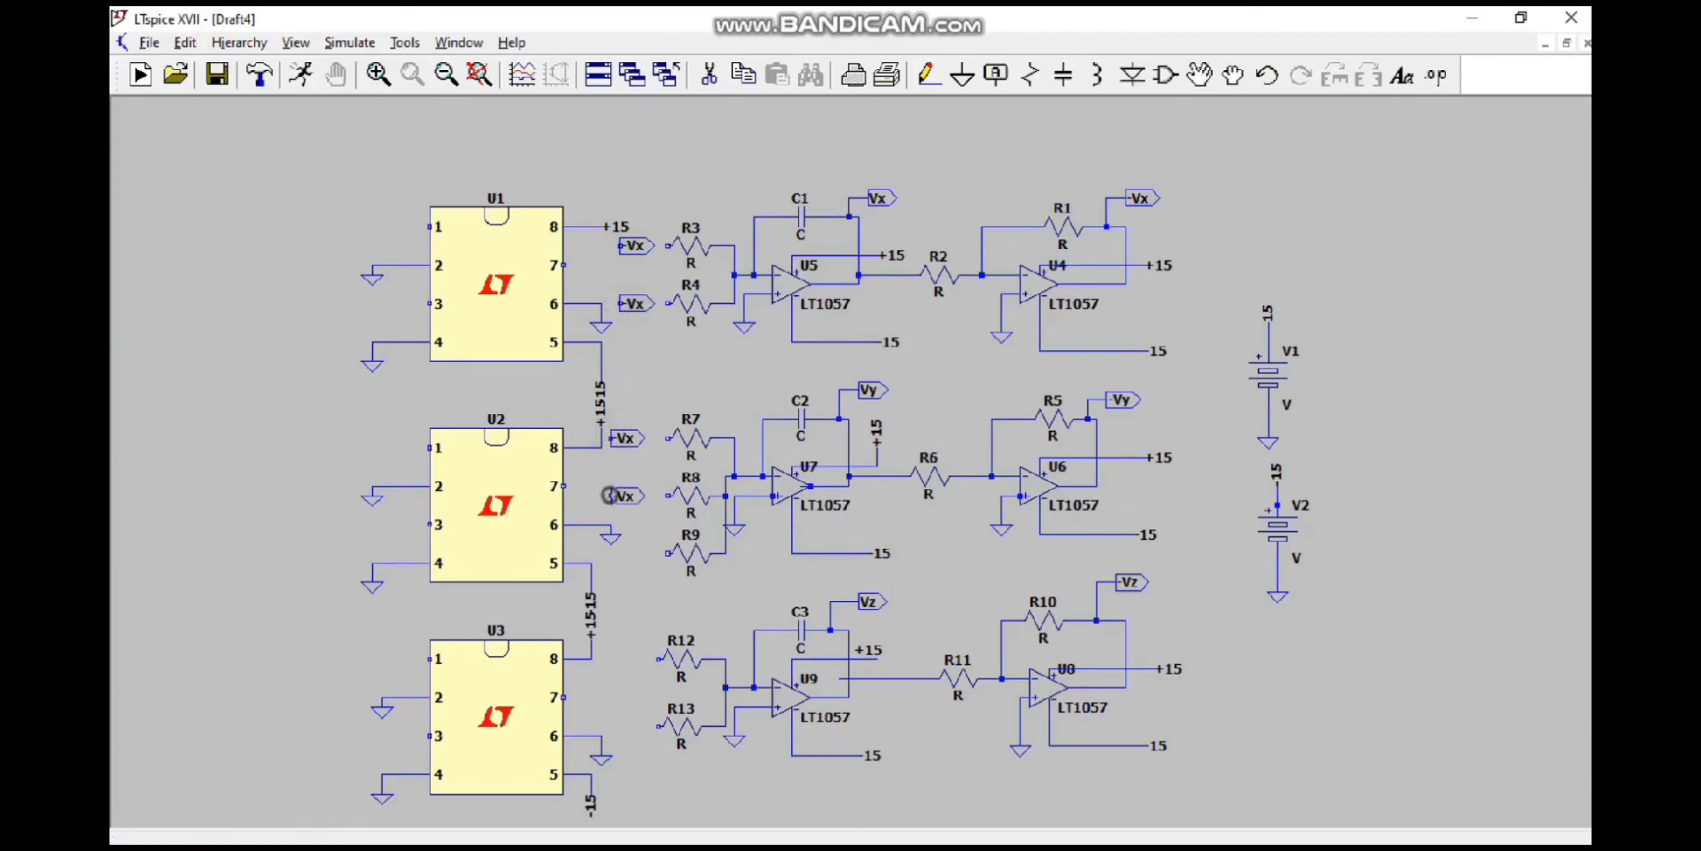
pyautogui.click(610, 495)
pyautogui.click(620, 553)
pyautogui.click(611, 658)
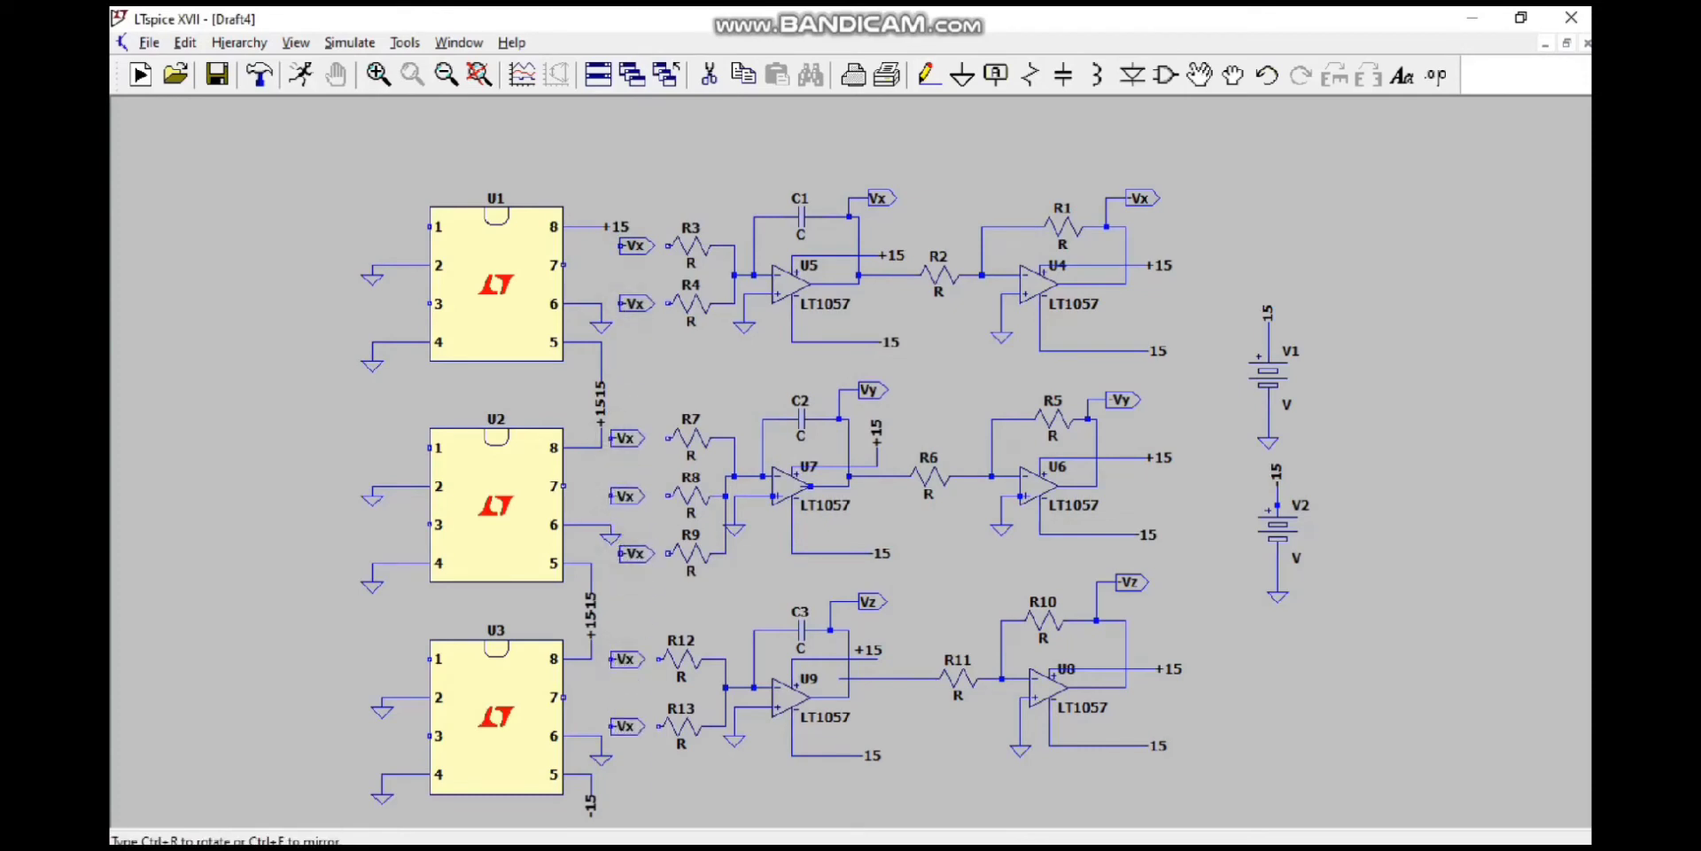
pyautogui.click(610, 726)
# Step: Rename the label beside resistor R4 to VyVz
pyautogui.rightClick(635, 315)
pyautogui.rightClick(635, 311)
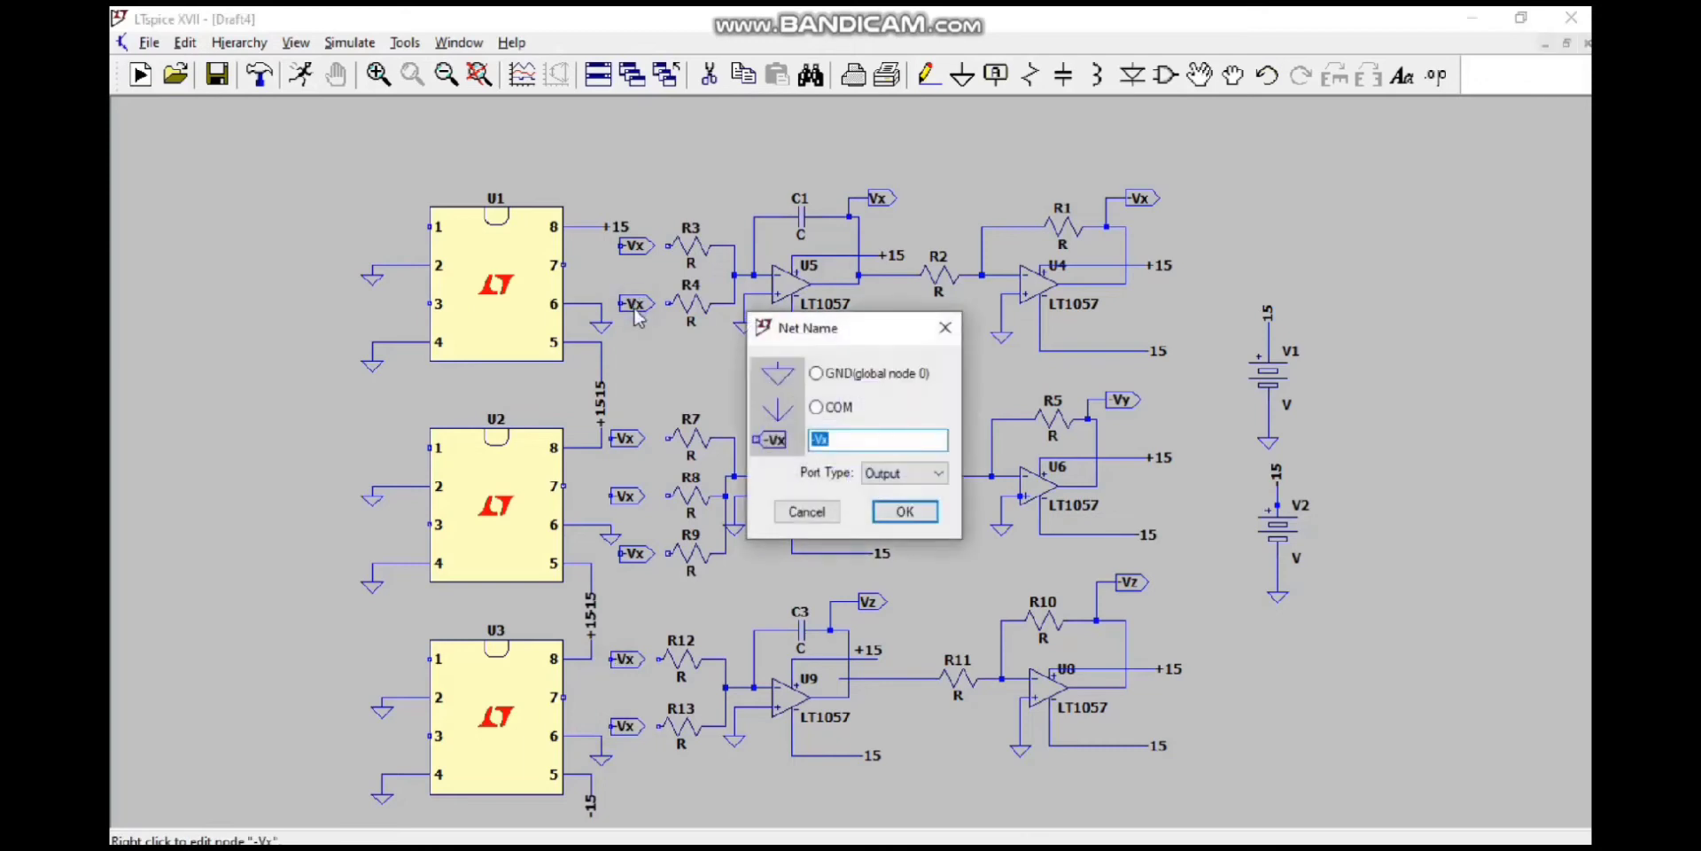
pyautogui.write('VyVz')
pyautogui.press('Return')
# Step: Rename the label beside R8 to Vy and the one beside R9 to -VxVz
pyautogui.rightClick(624, 439)
pyautogui.write('Vy')
pyautogui.click(905, 511)
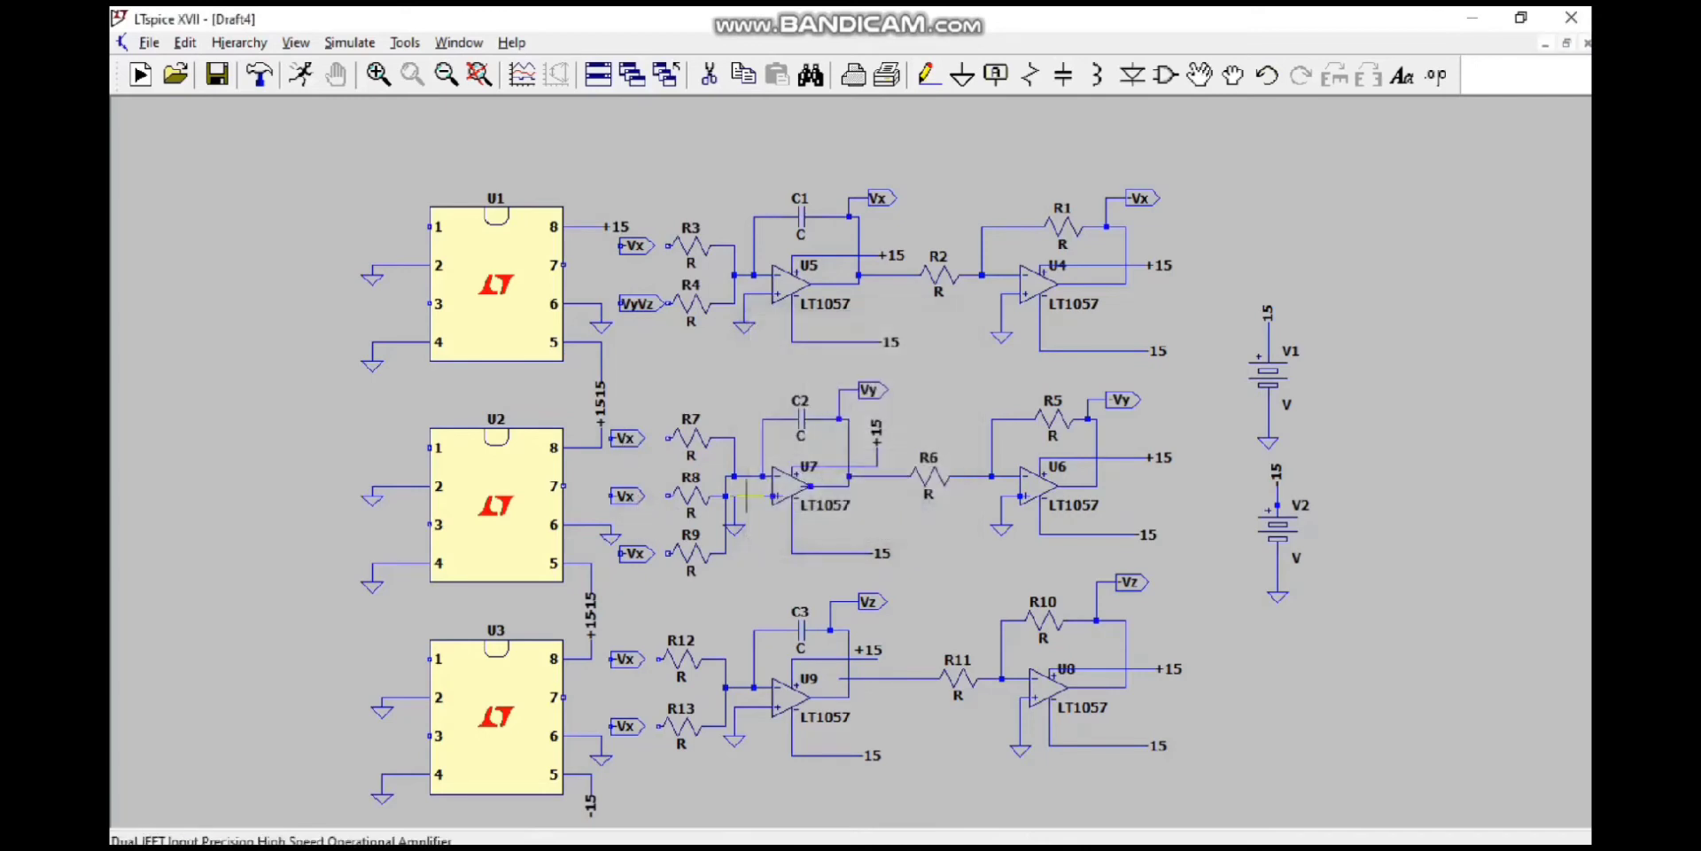
pyautogui.rightClick(631, 495)
pyautogui.write('Vy')
pyautogui.press('Return')
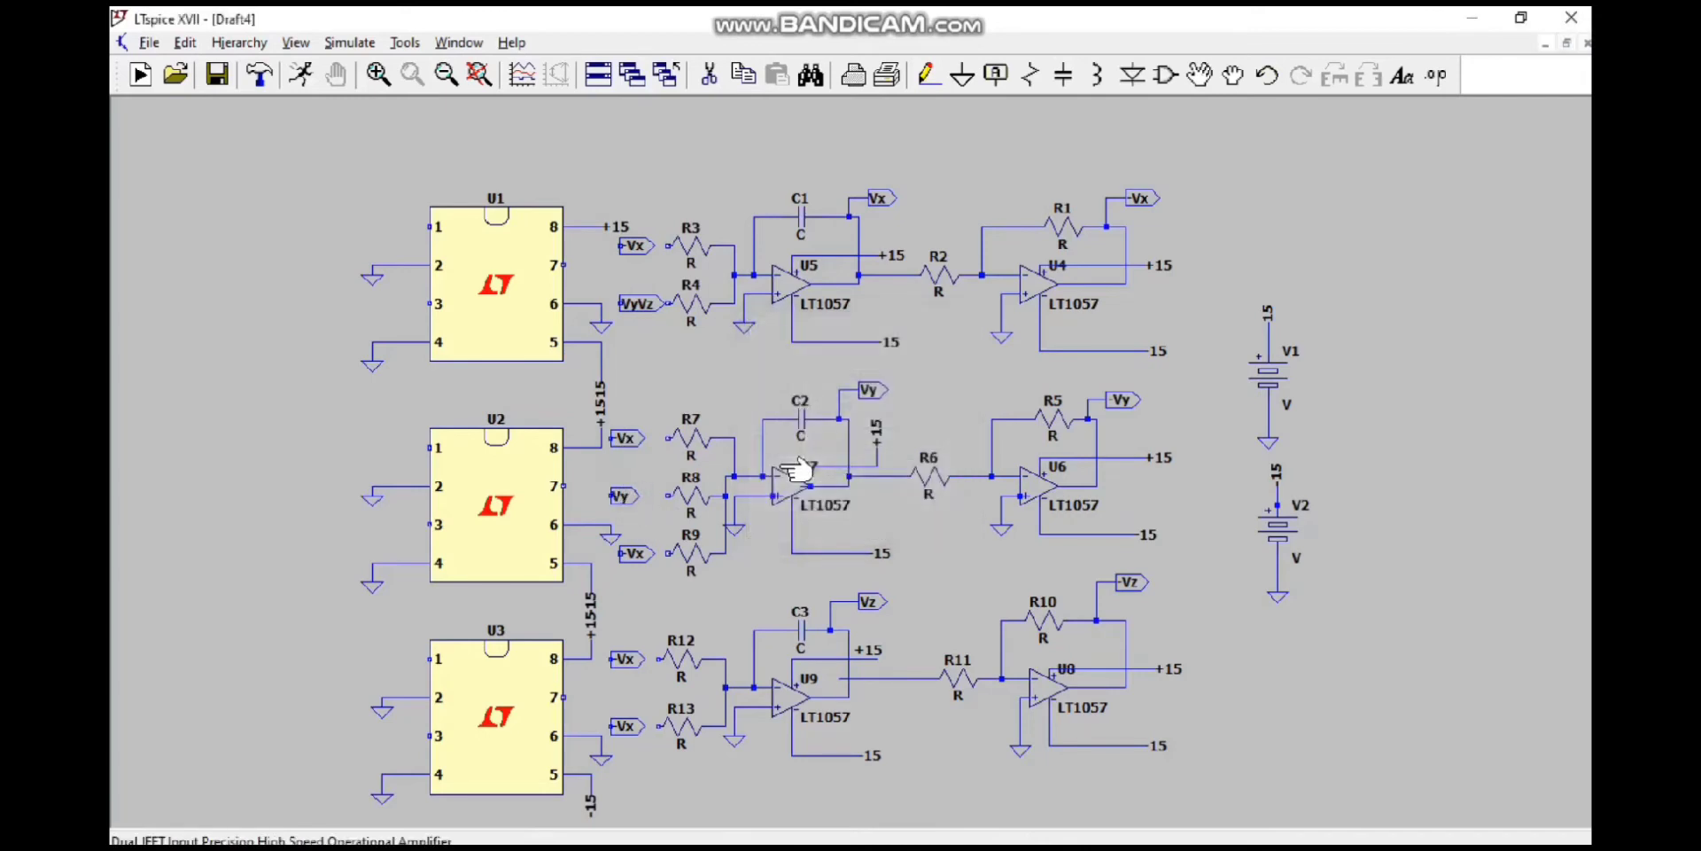
pyautogui.rightClick(644, 560)
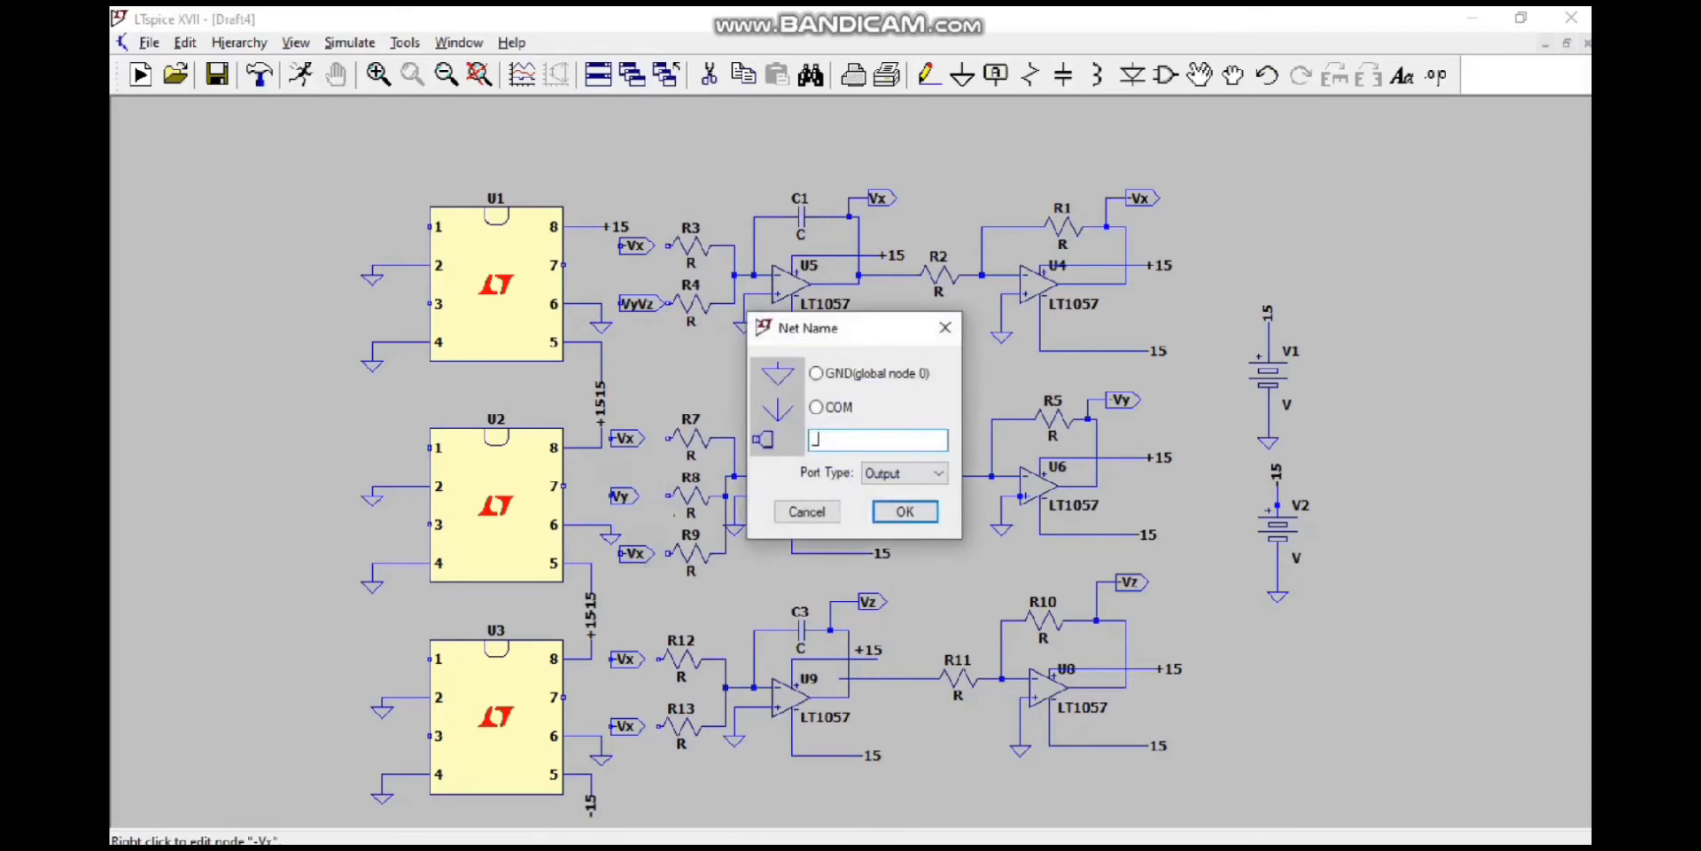
pyautogui.write('Vz')
pyautogui.press('Return')
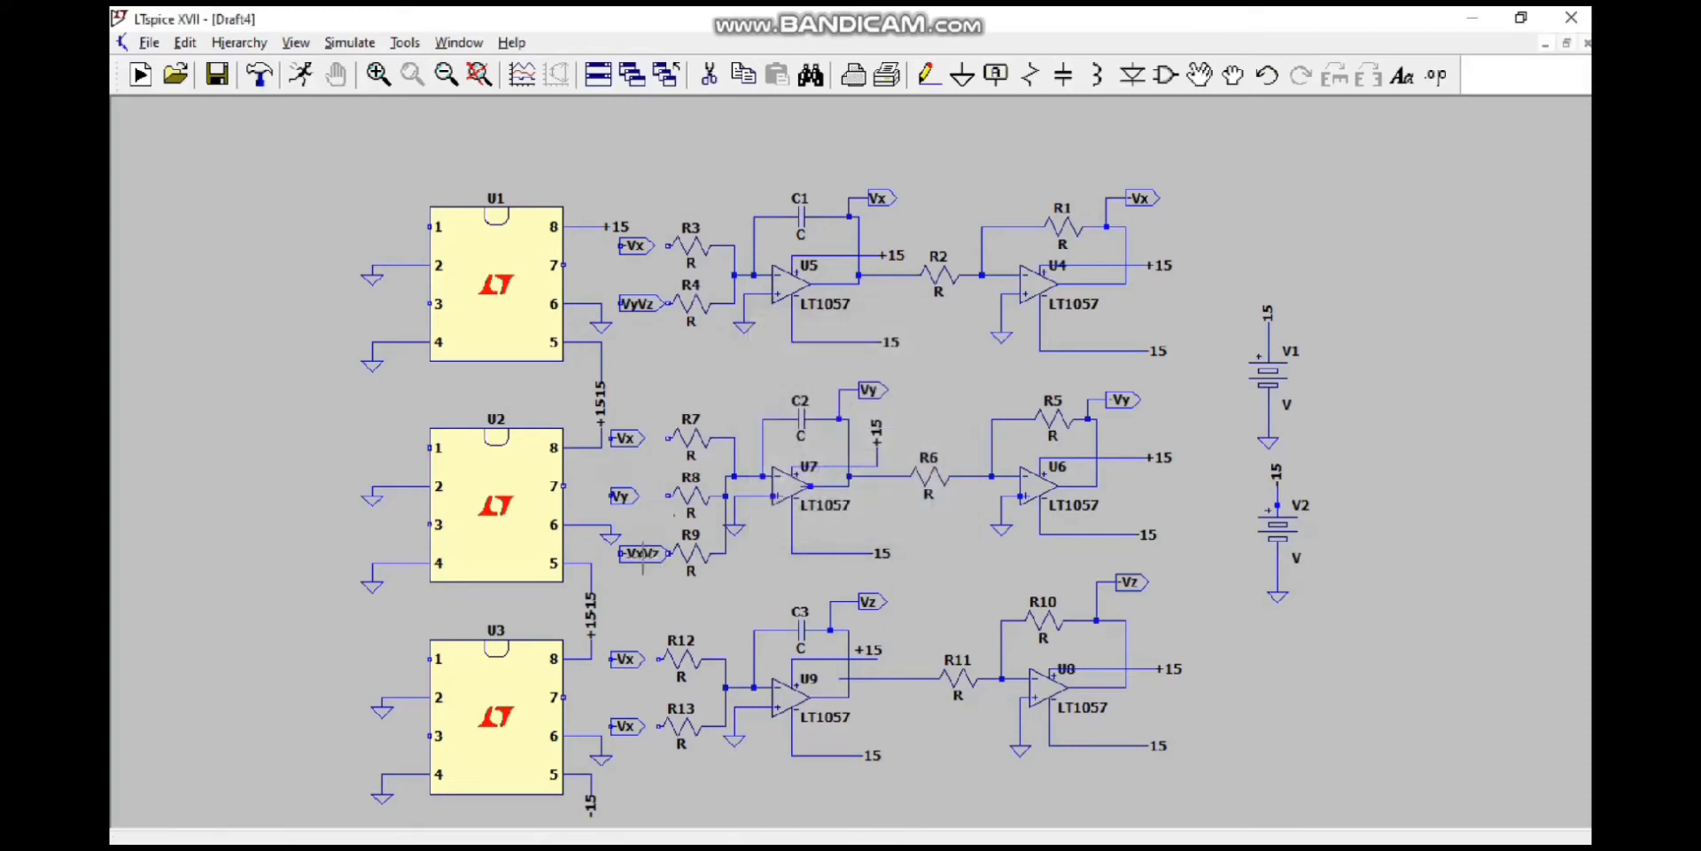
# Step: Rename the label beside R12 to Vz and the one beside R13 to -VxVy
pyautogui.rightClick(627, 660)
pyautogui.write('V')
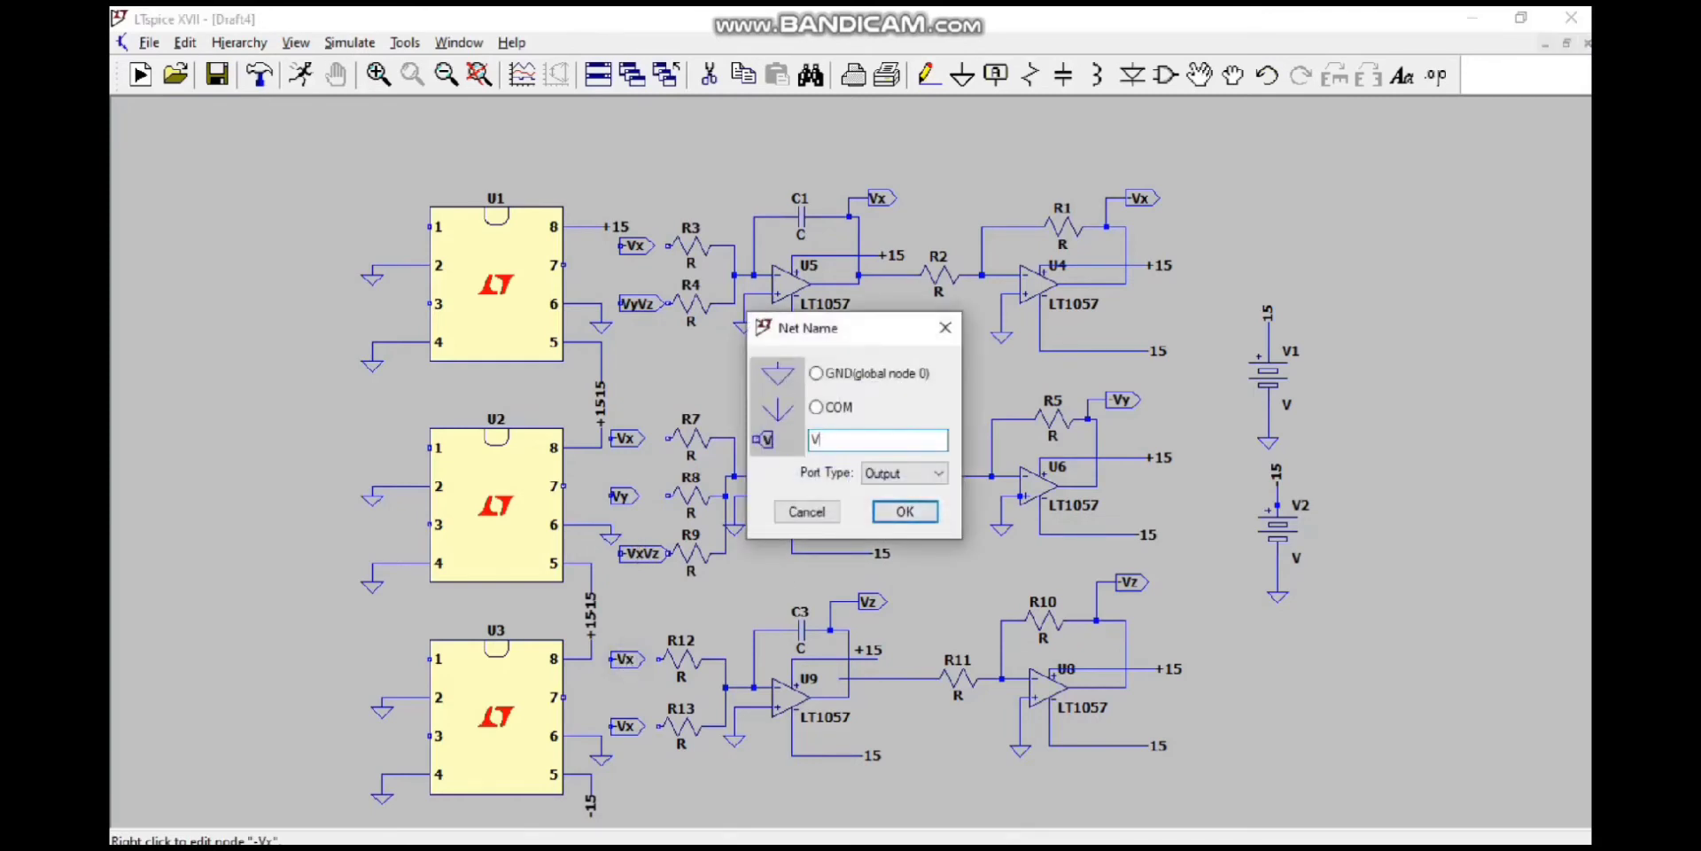
pyautogui.write('z')
pyautogui.press('Return')
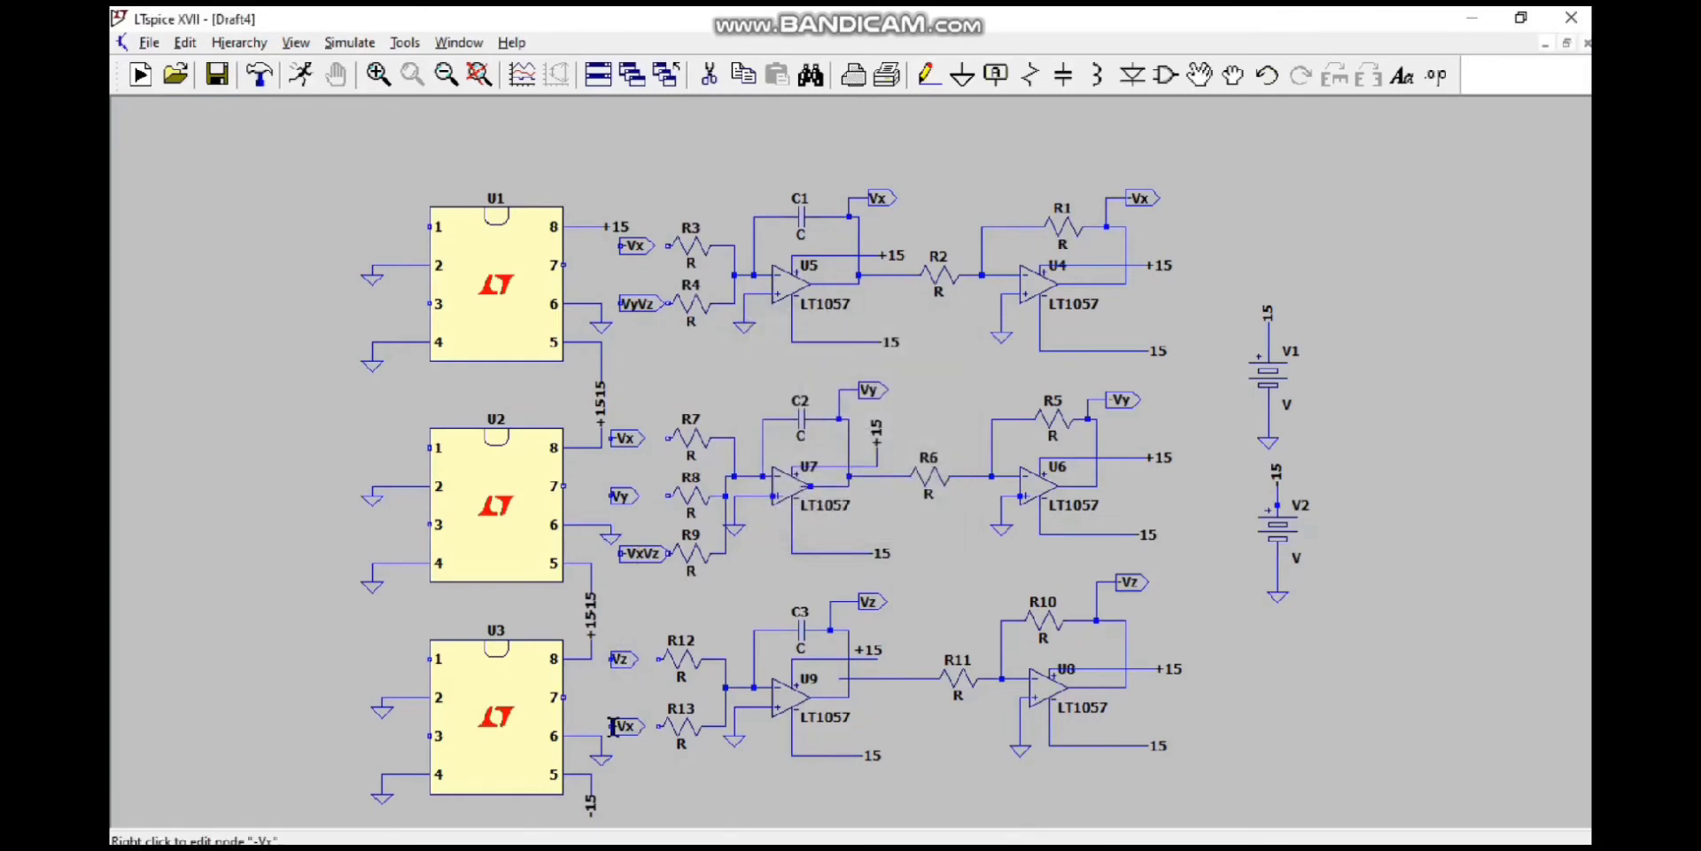
pyautogui.rightClick(625, 727)
pyautogui.write('VxVy')
pyautogui.press('Return')
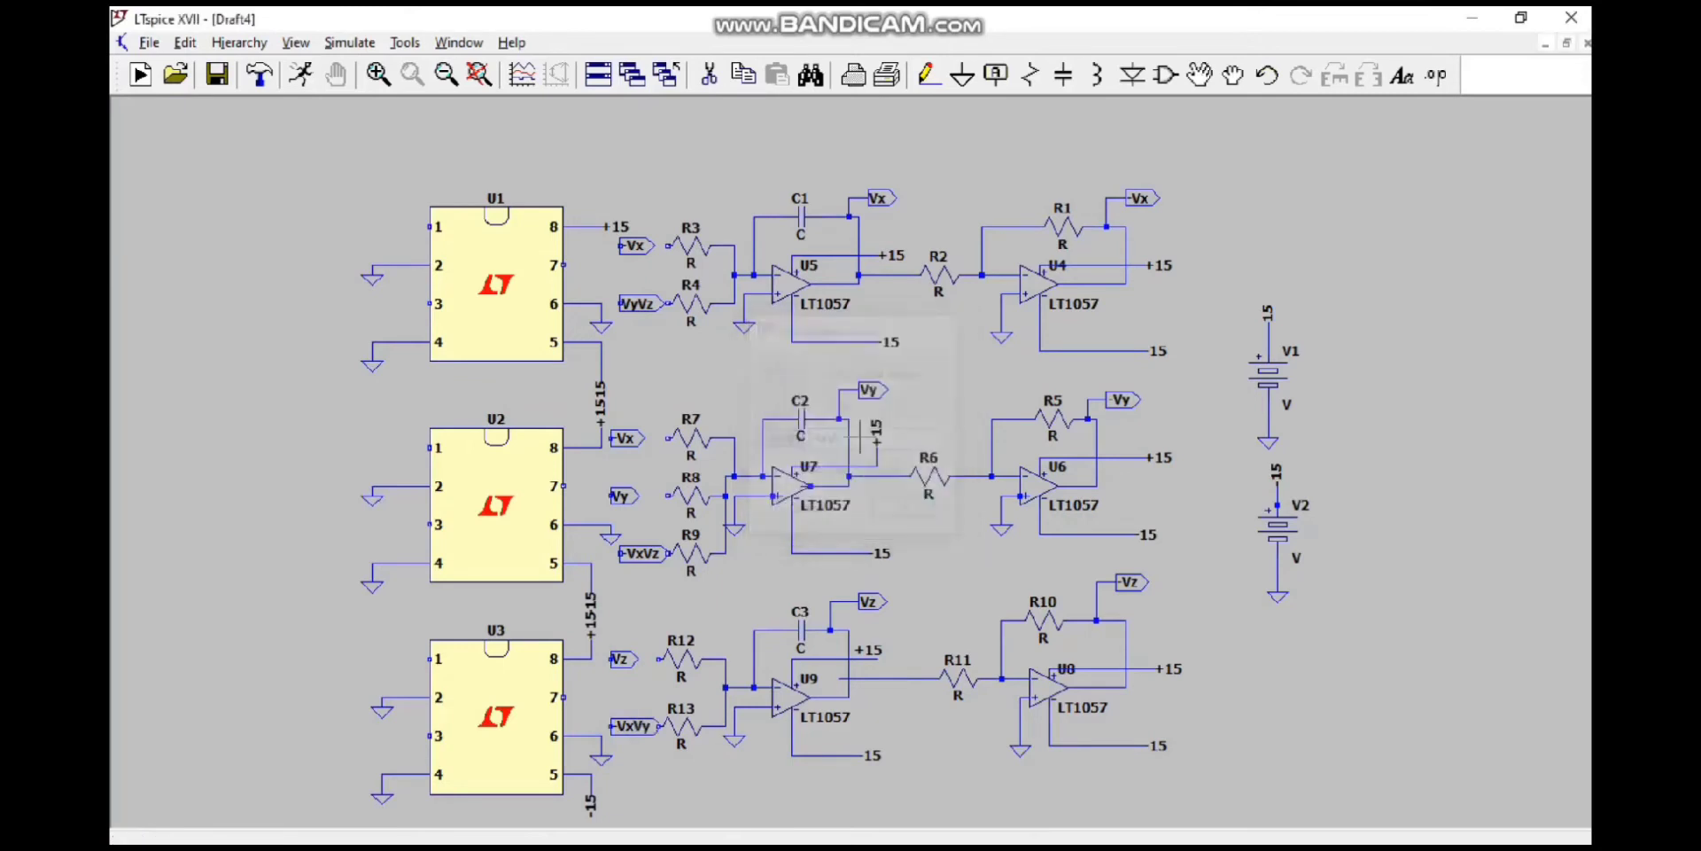
# Step: Move the -VxVz label away from R9 and wire the labels beside R3, R4 and R7 to those resistors
pyautogui.click(1238, 77)
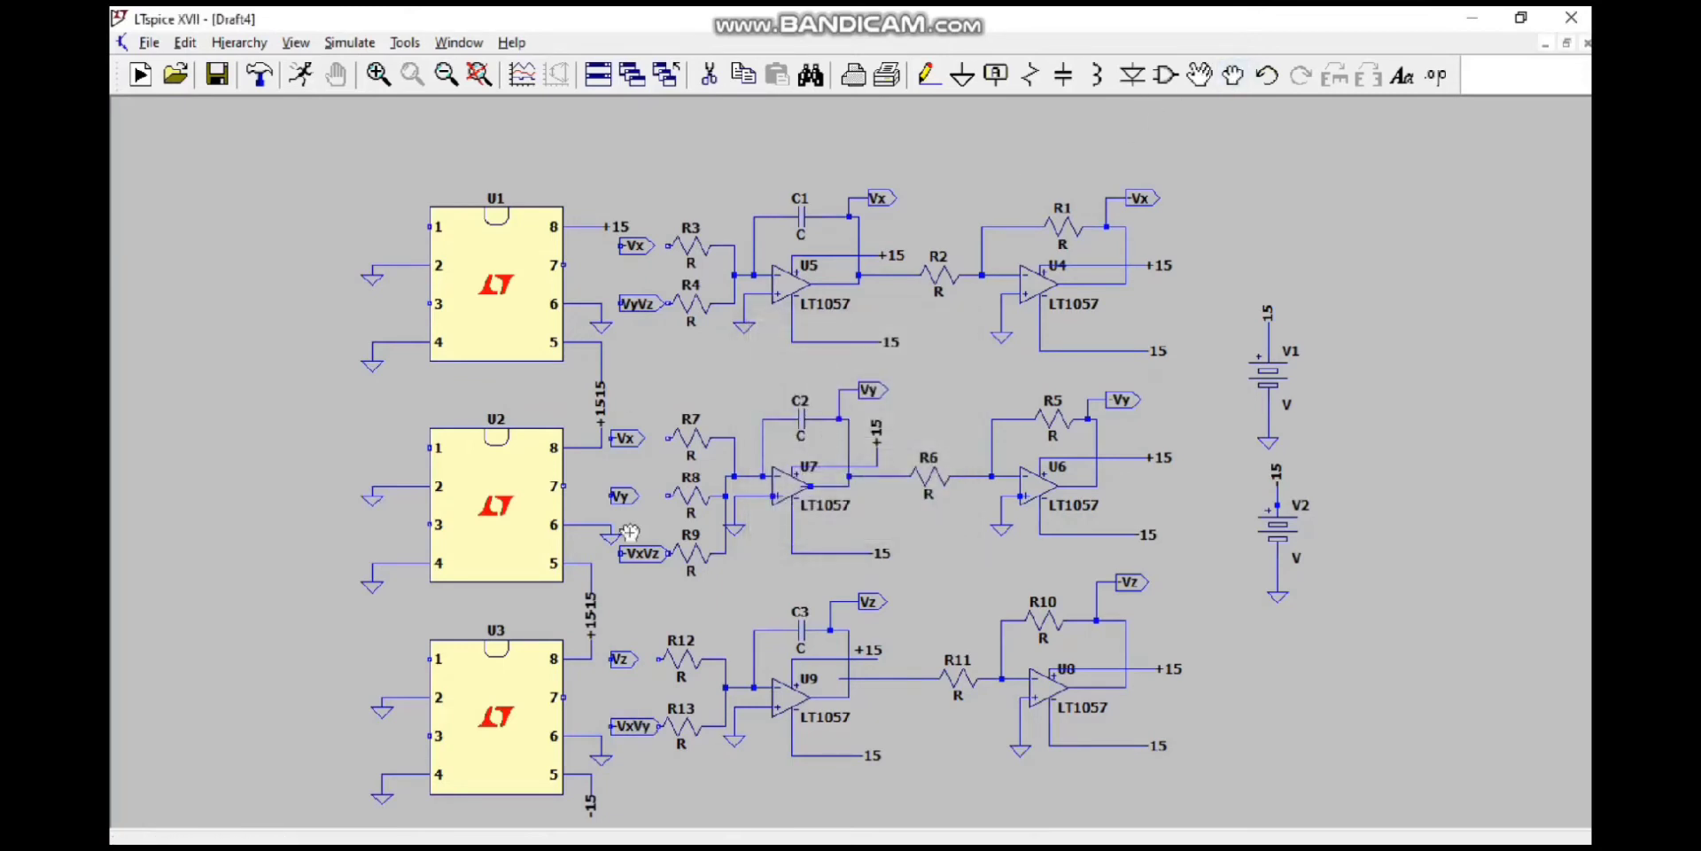
pyautogui.moveTo(638, 556); pyautogui.dragTo(621, 556)
pyautogui.click(930, 76)
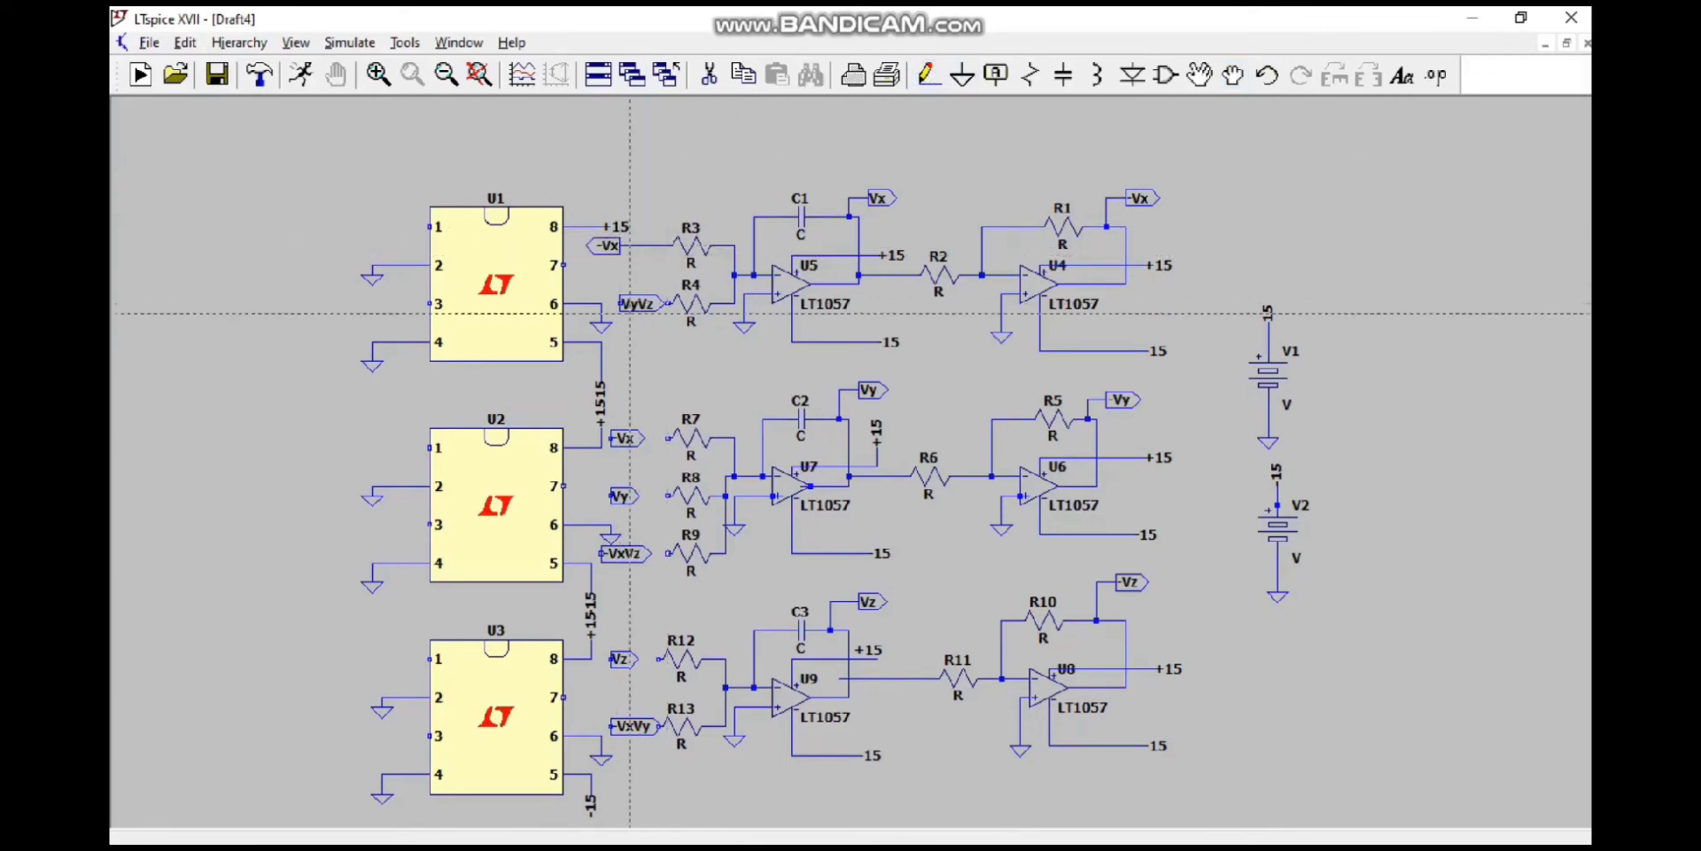
pyautogui.click(620, 303)
pyautogui.click(668, 303)
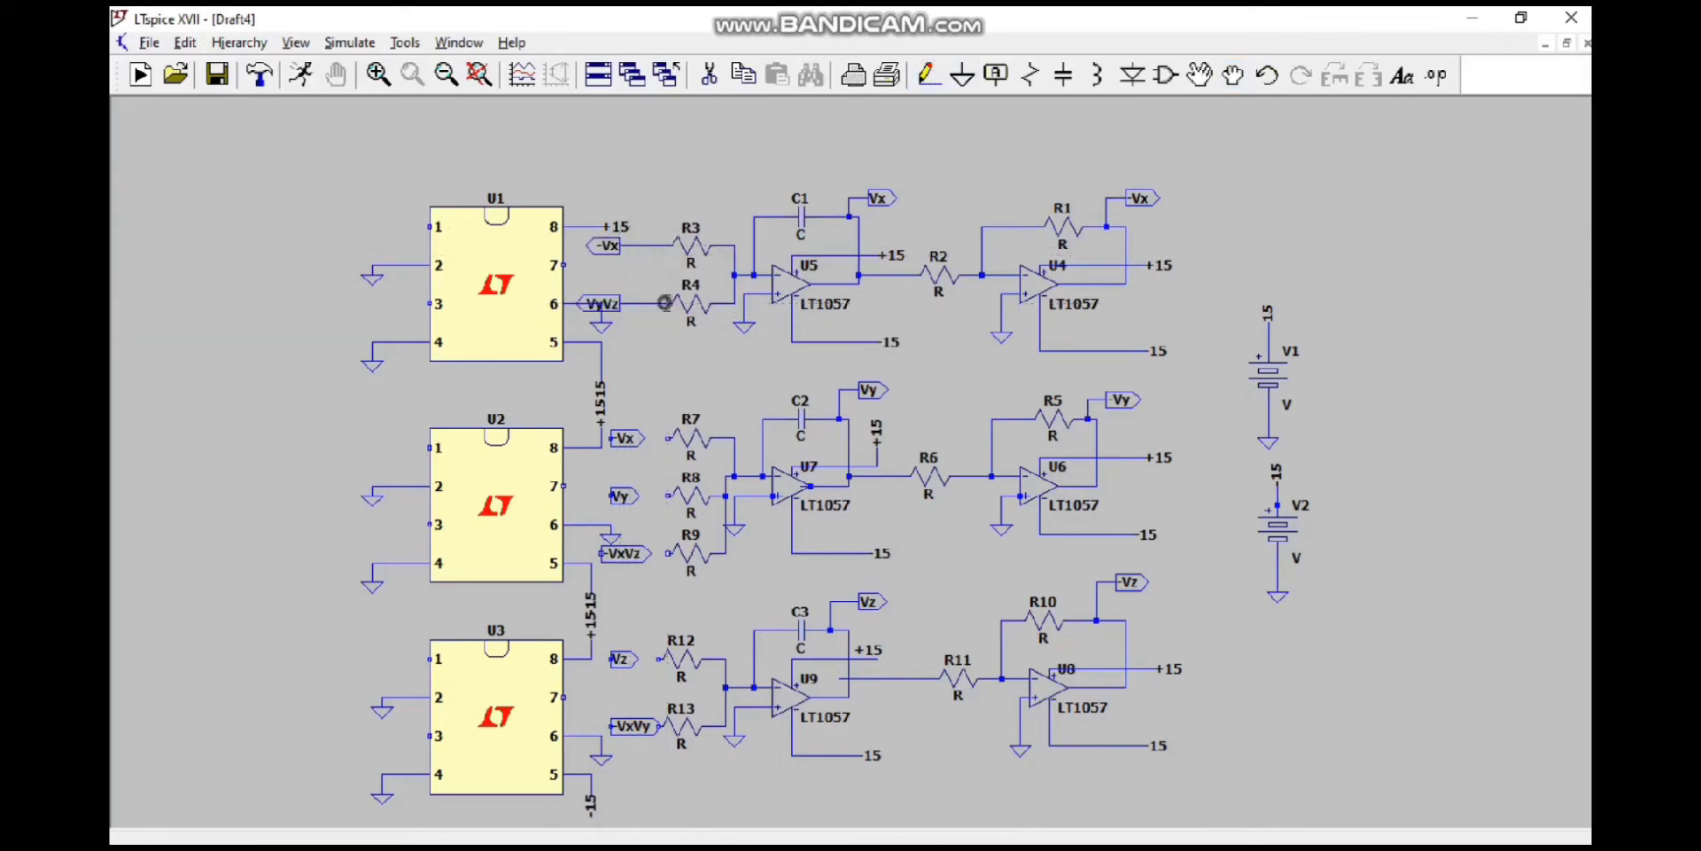
pyautogui.click(658, 437)
pyautogui.click(669, 437)
# Step: Wire the labels beside R8, R9, R12 and R13 to their resistors
pyautogui.click(611, 496)
pyautogui.click(668, 495)
pyautogui.click(602, 554)
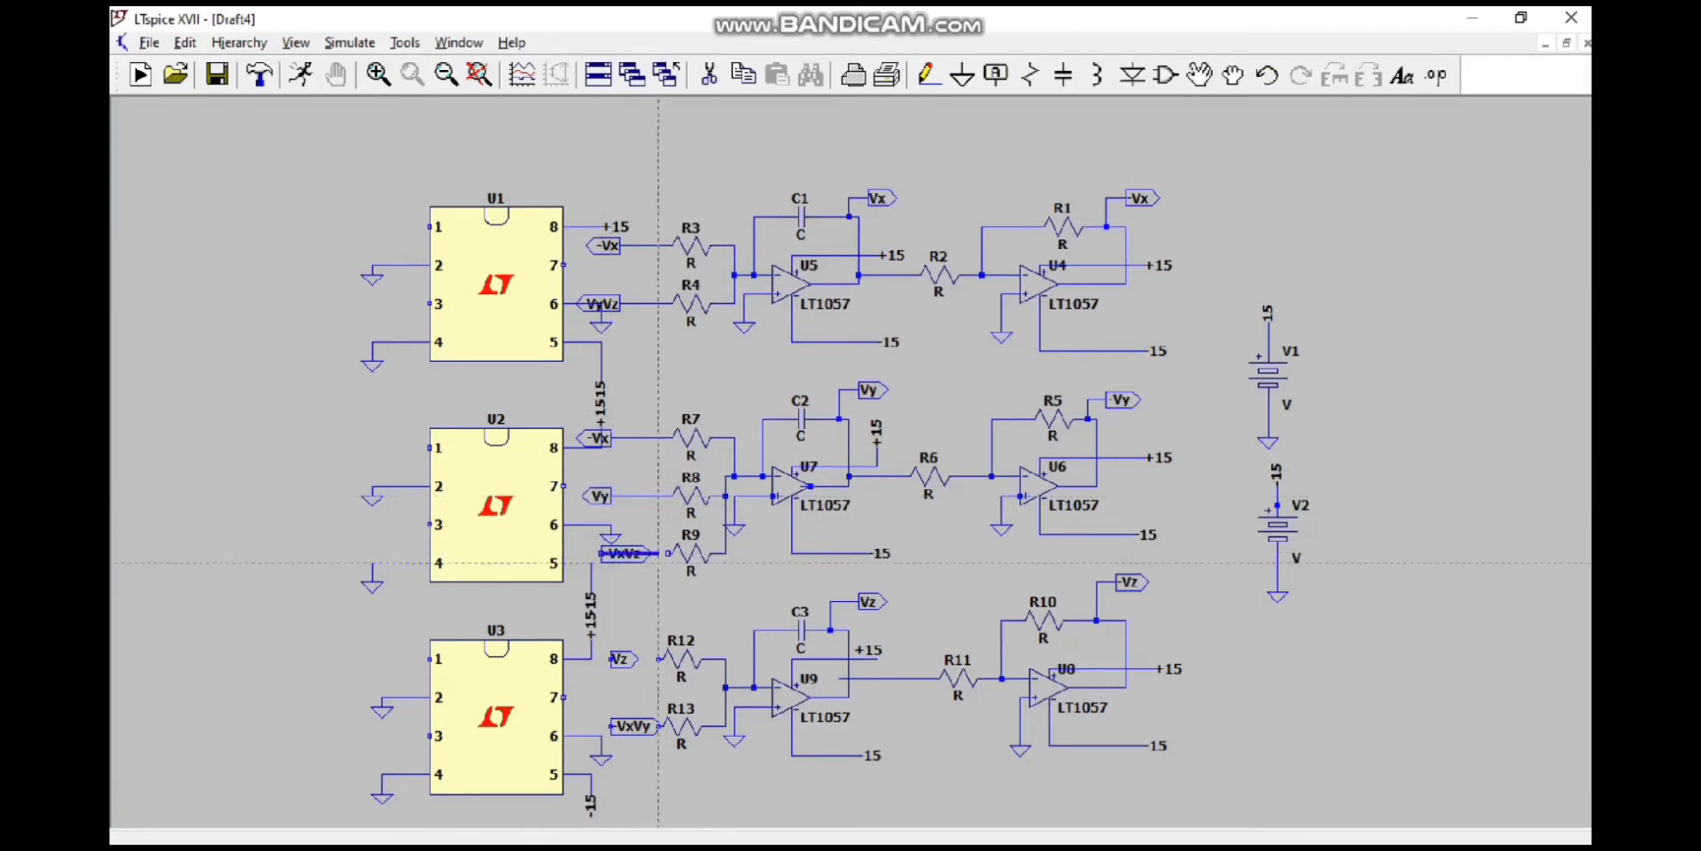
pyautogui.click(668, 553)
pyautogui.click(612, 658)
pyautogui.click(659, 658)
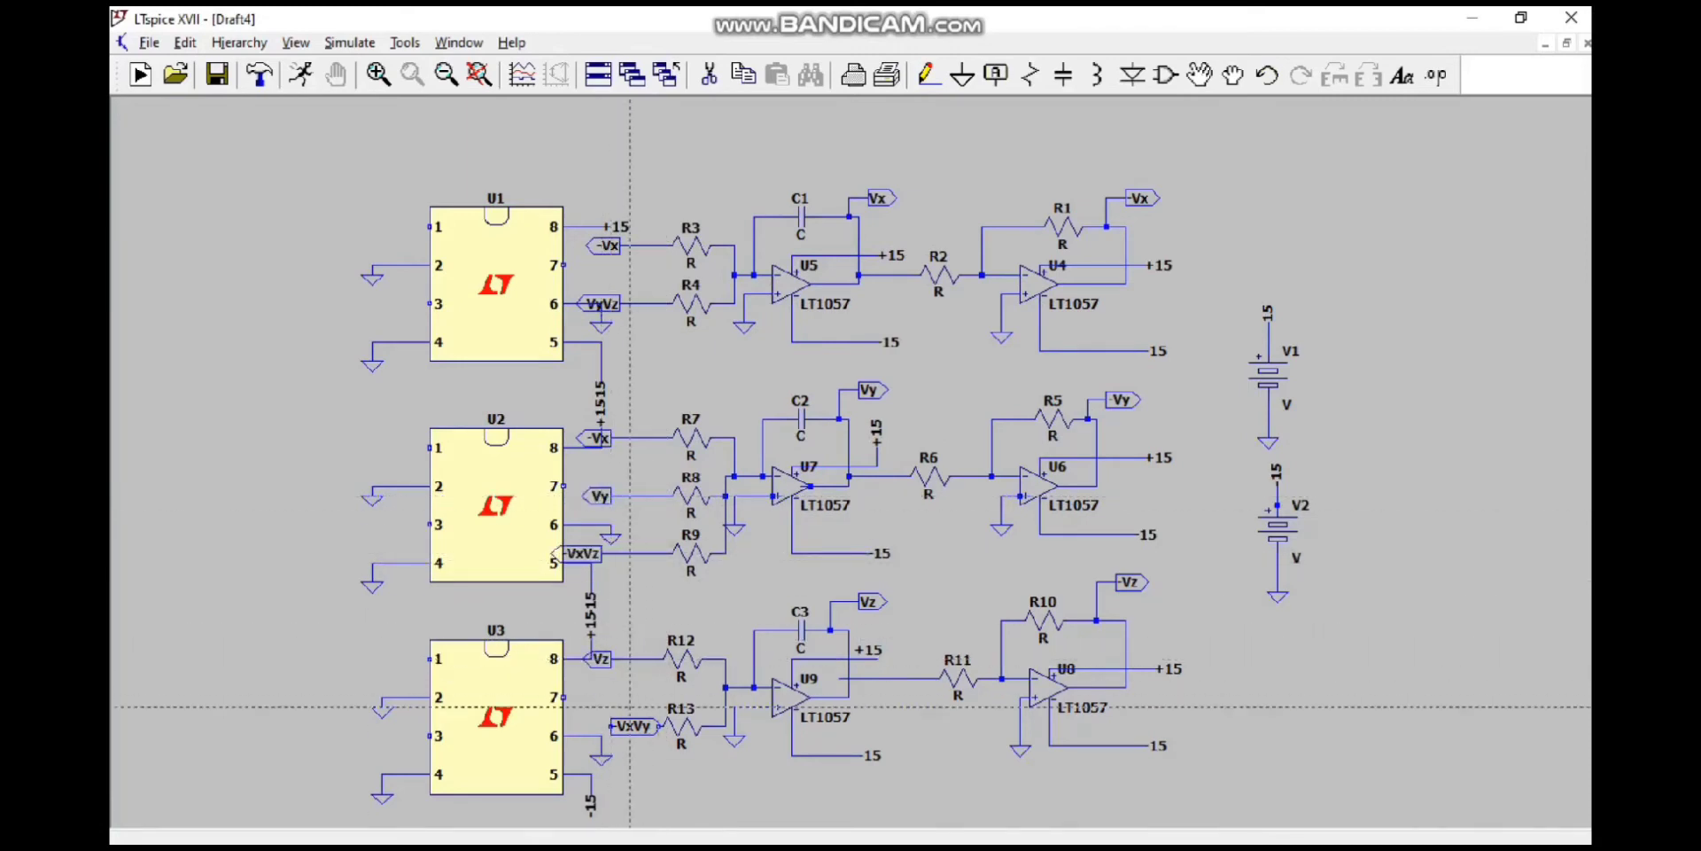
pyautogui.click(612, 726)
pyautogui.click(668, 725)
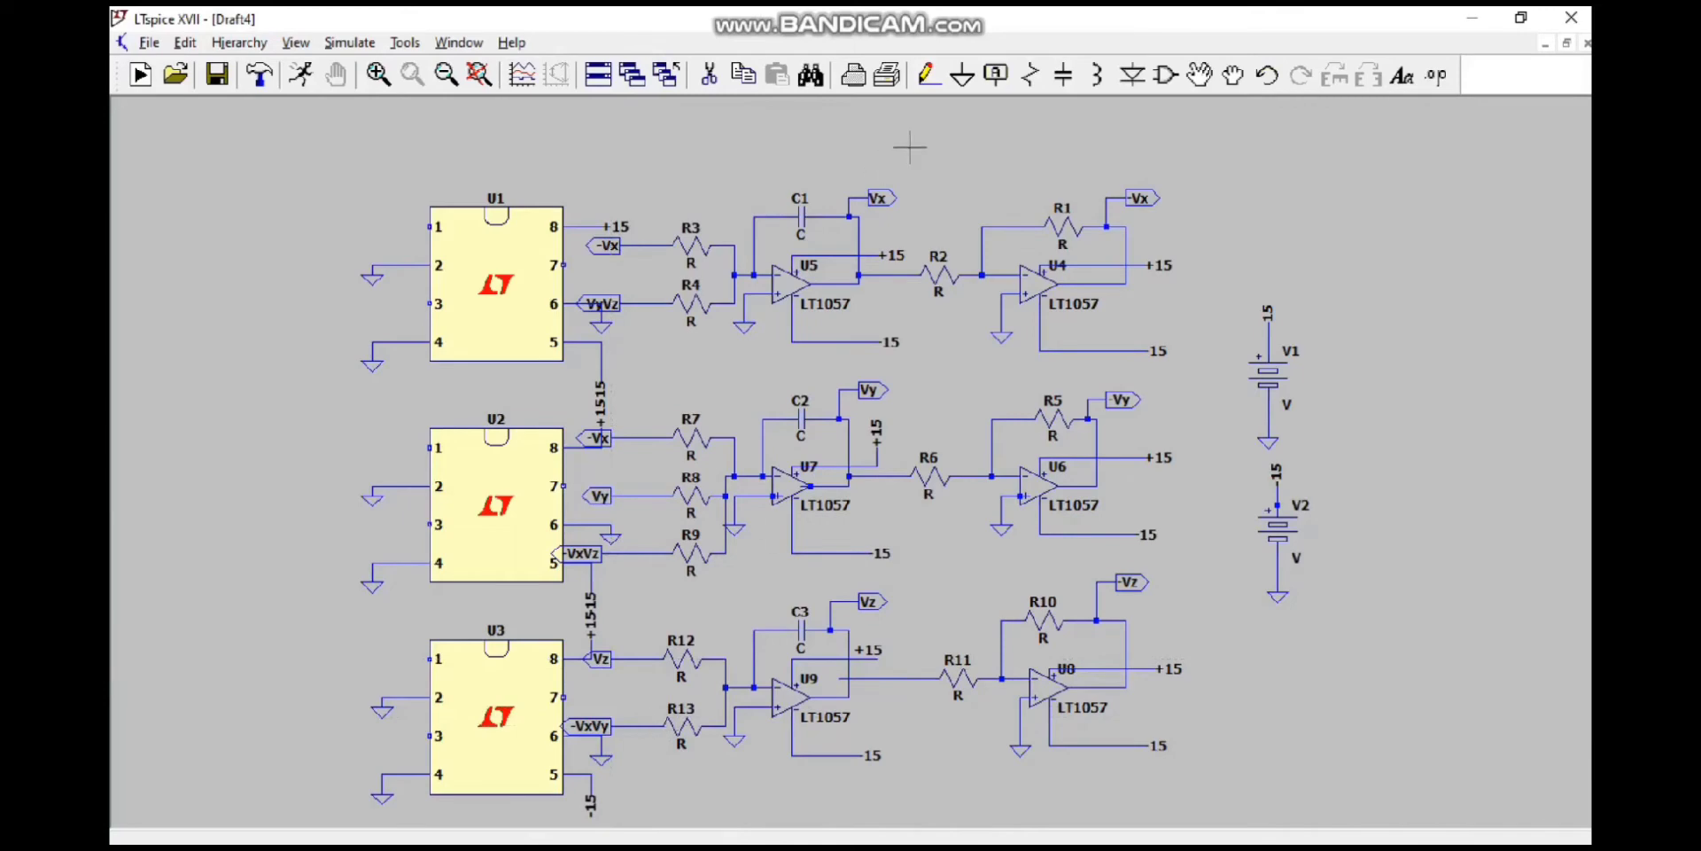
pyautogui.moveTo(1154, 824)
pyautogui.click(1143, 743)
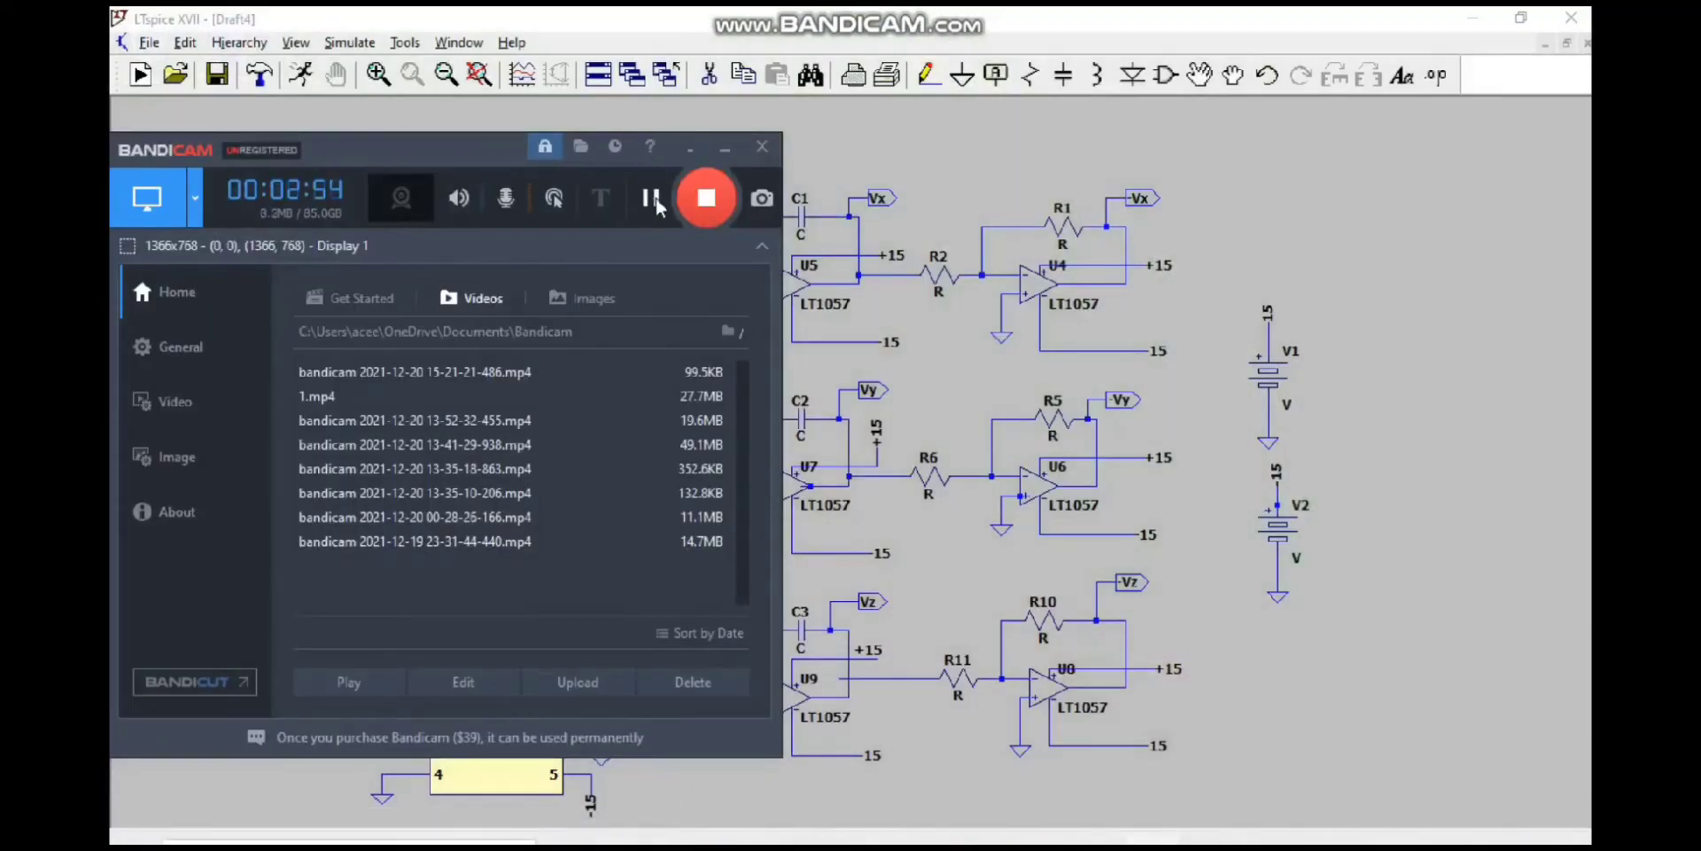
pyautogui.click(654, 199)
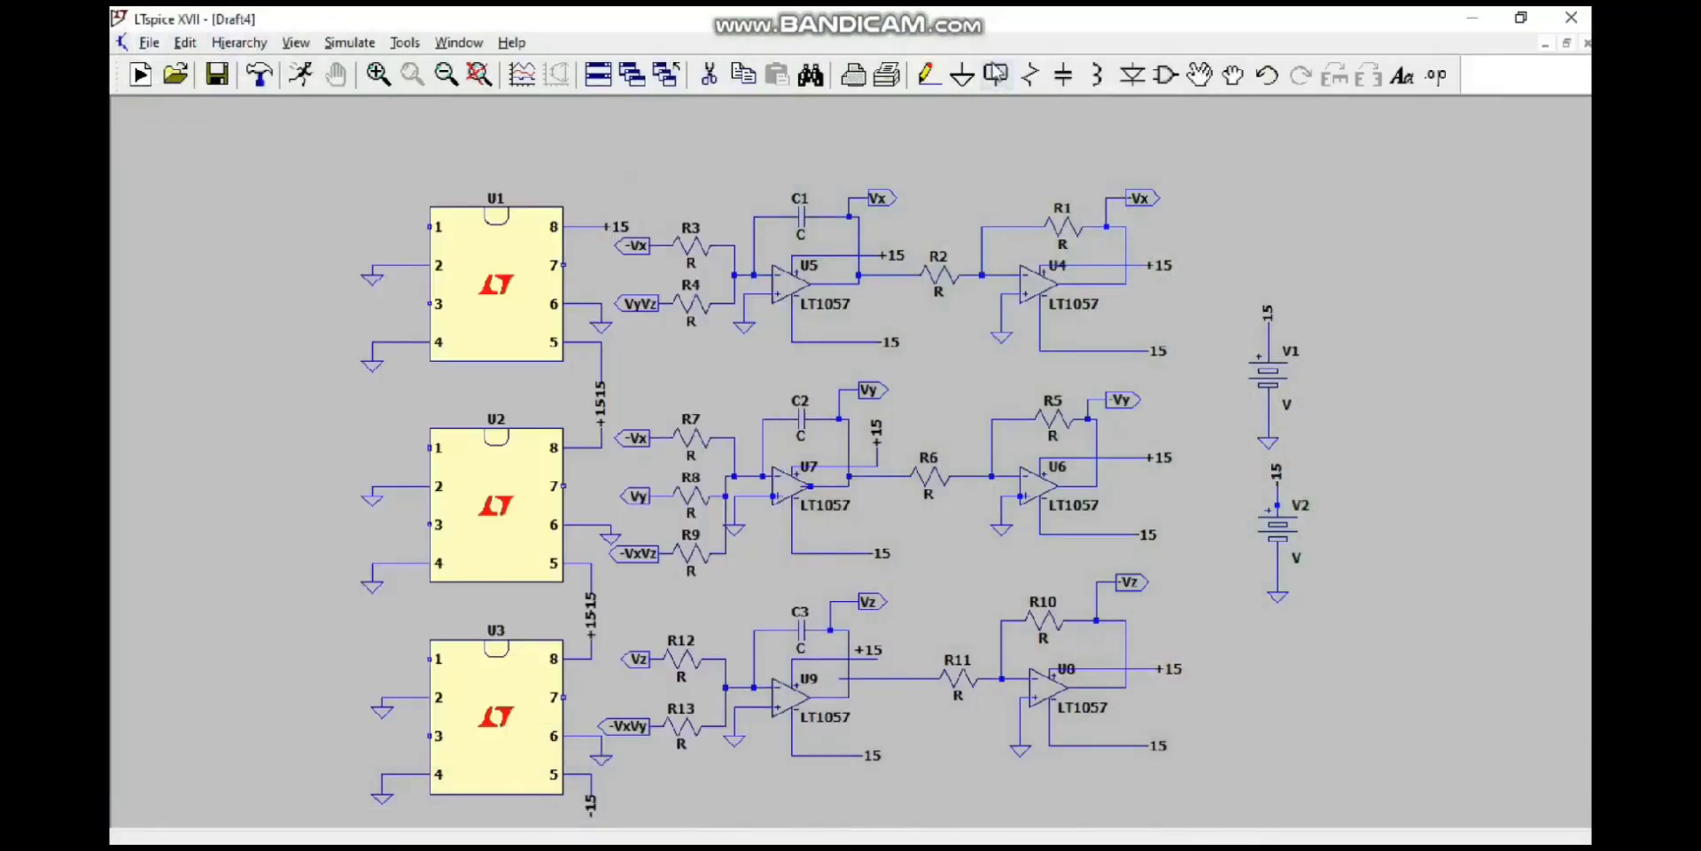
# Step: Create an output port label named Vy and place copies near pins 1, 3 and 7 of chip U1
pyautogui.click(996, 75)
pyautogui.click(909, 473)
pyautogui.click(915, 523)
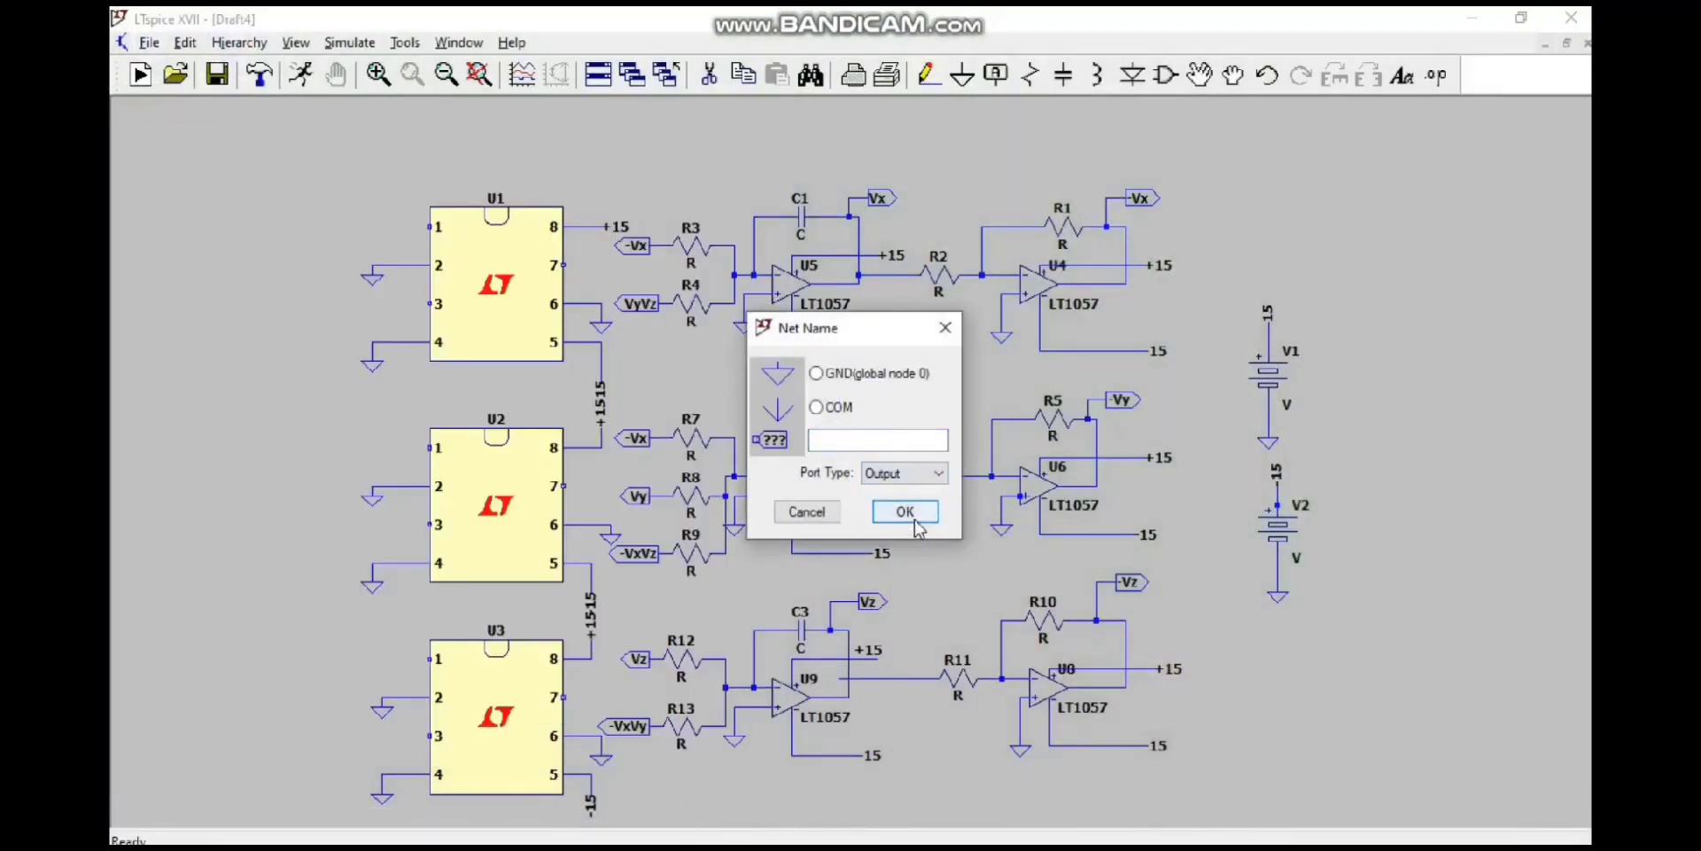
pyautogui.click(868, 441)
pyautogui.press('Return')
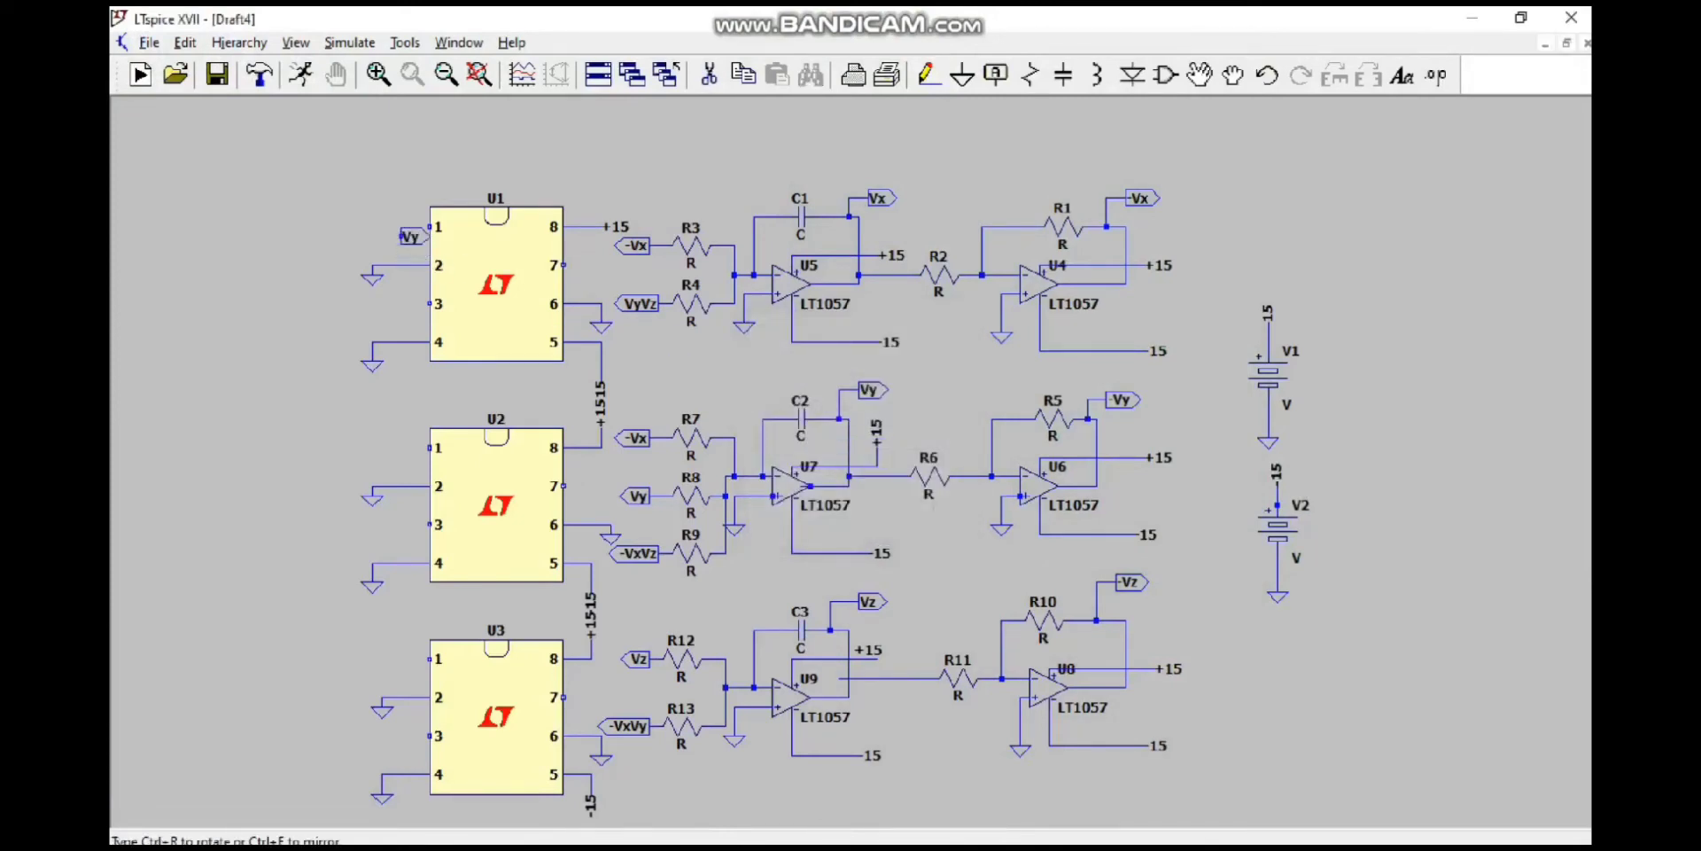
pyautogui.click(382, 227)
pyautogui.click(379, 302)
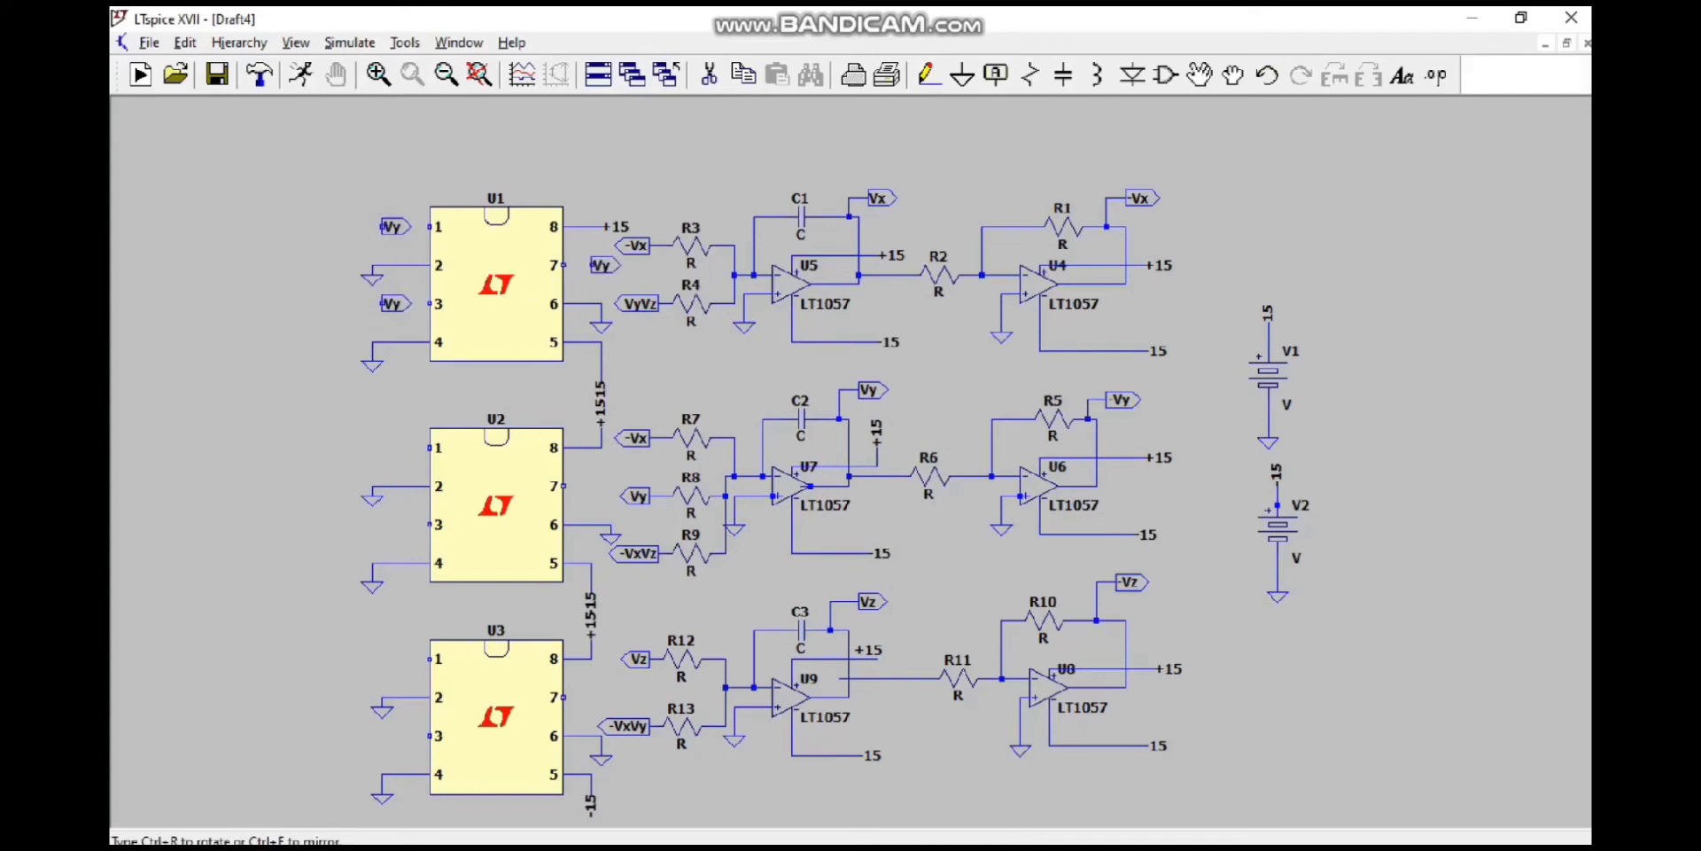
pyautogui.click(592, 265)
pyautogui.press('Escape')
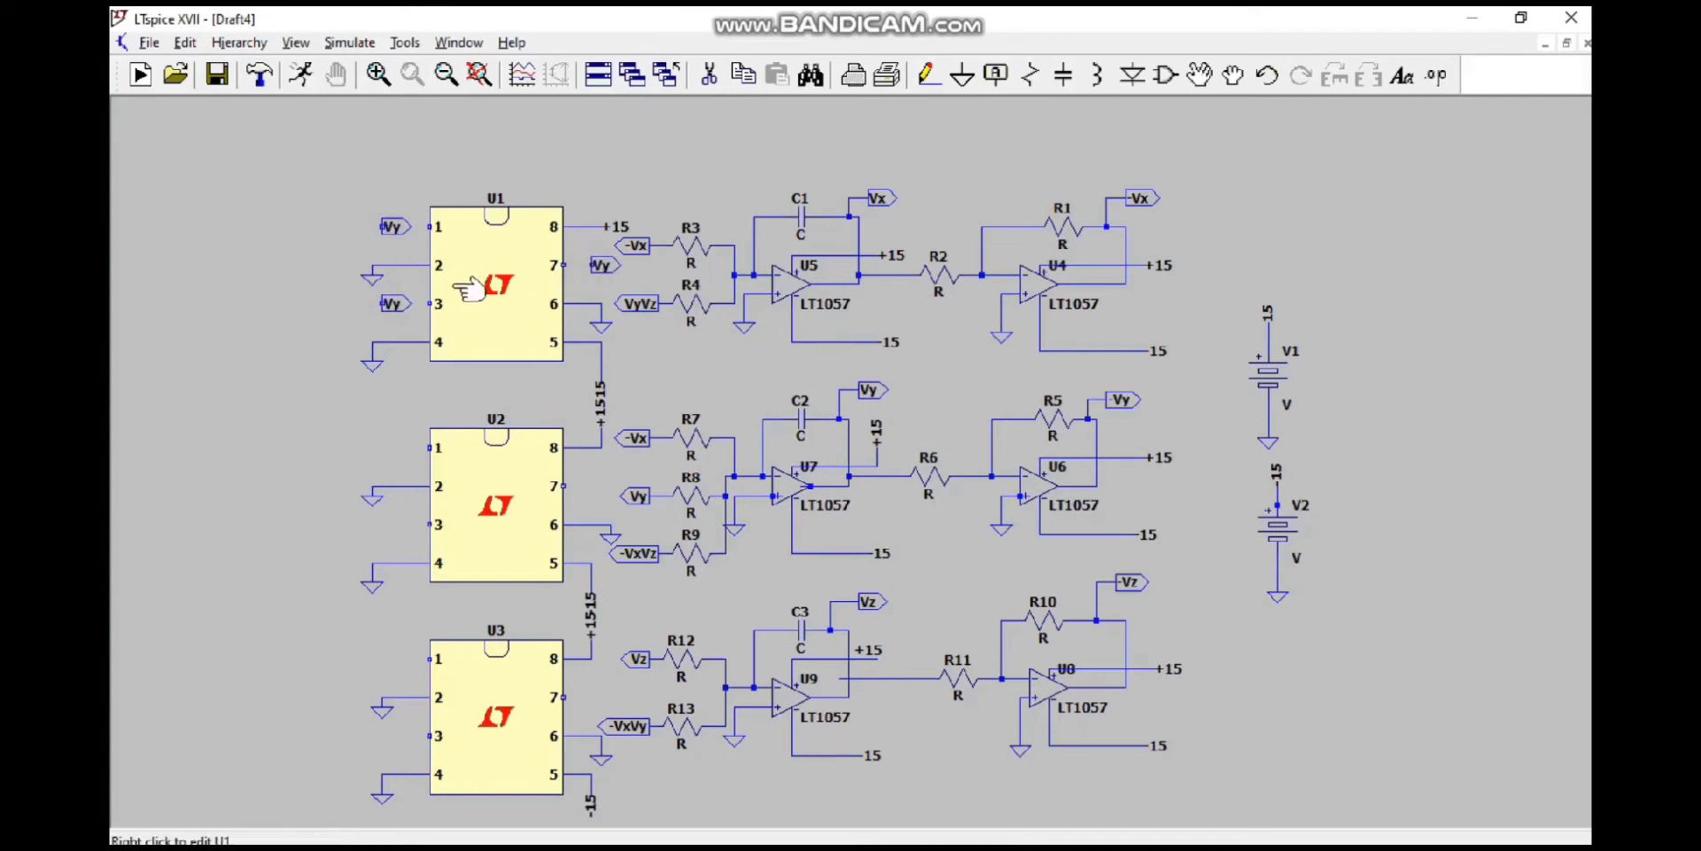
# Step: Rename the label near U1's pin 3 to Vz
pyautogui.rightClick(395, 301)
pyautogui.write('Vz')
pyautogui.press('Return')
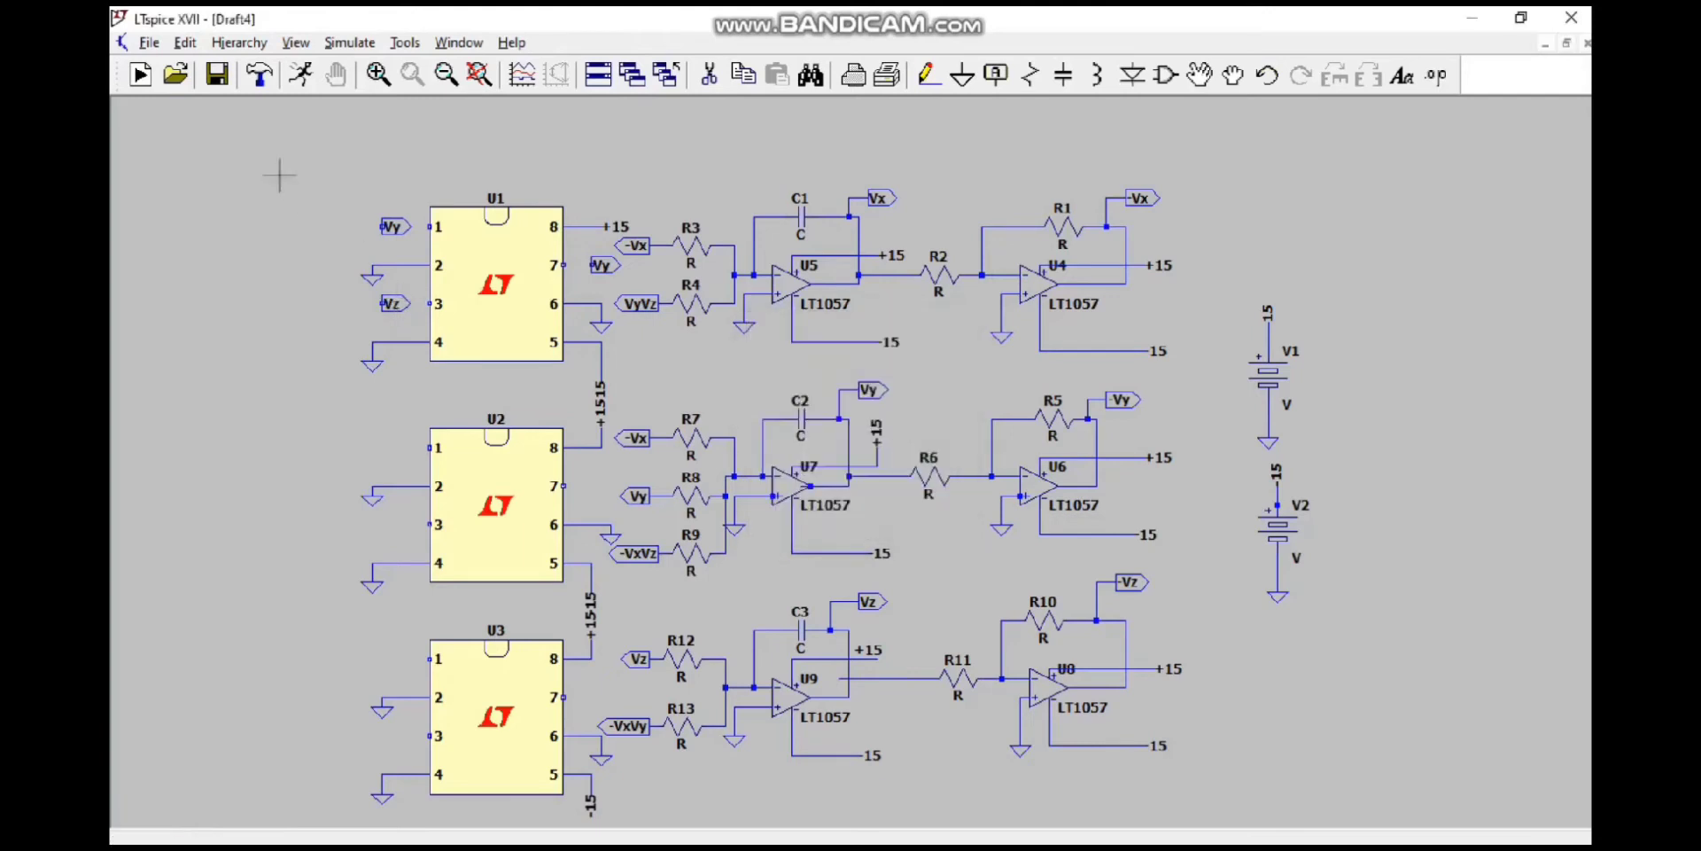
# Step: Rename the label near U1's pin 7 to VyVz
pyautogui.rightClick(601, 264)
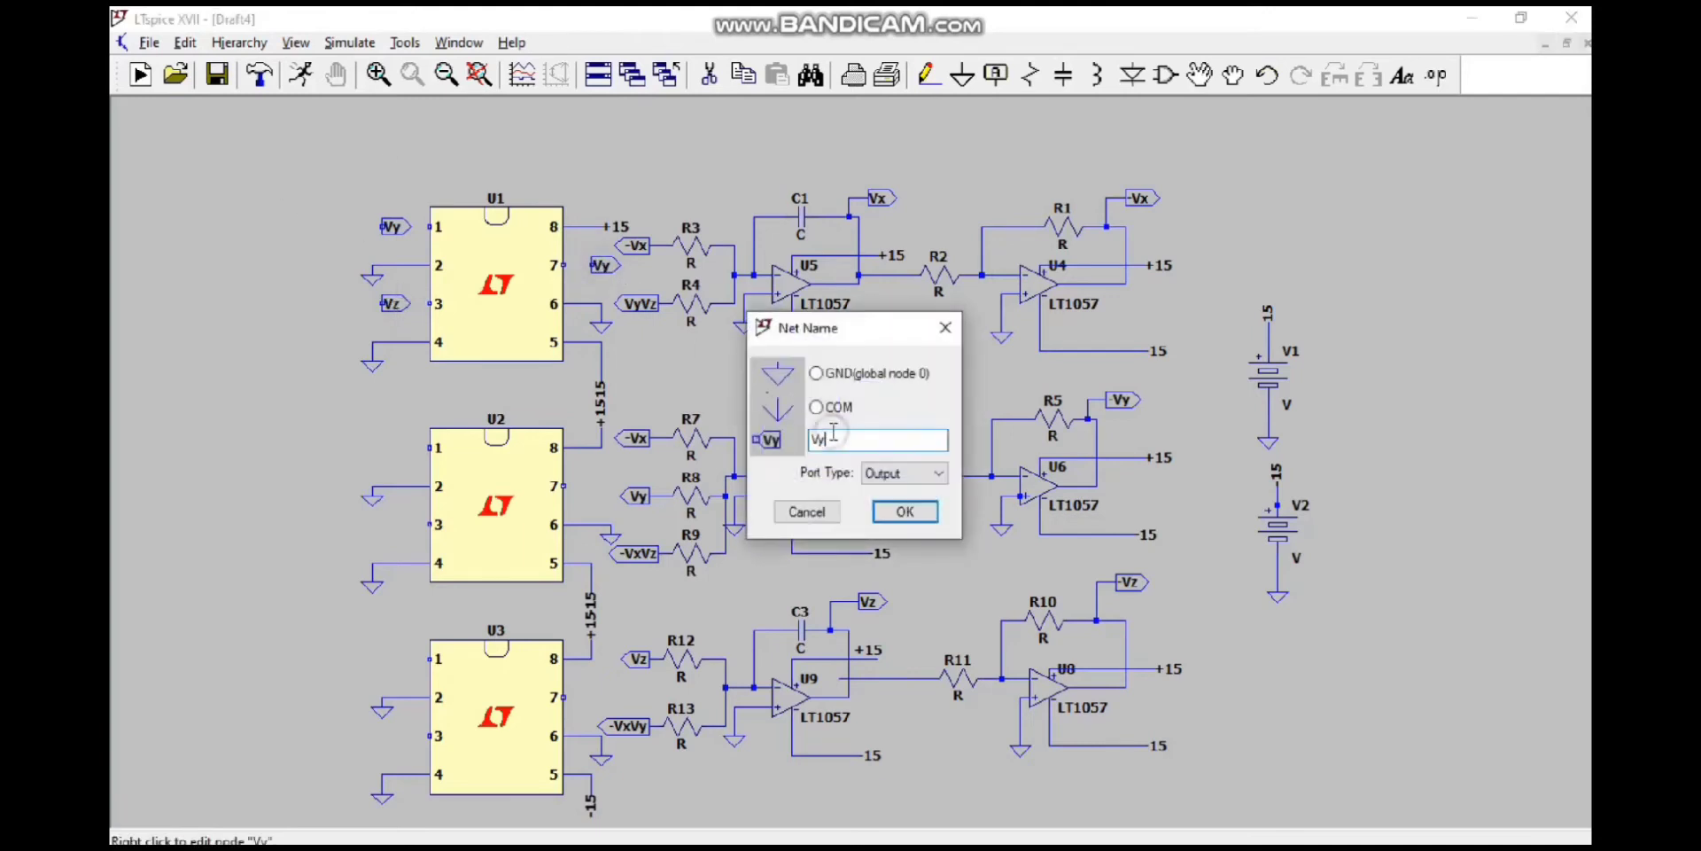
pyautogui.write('VyVz')
pyautogui.press('Return')
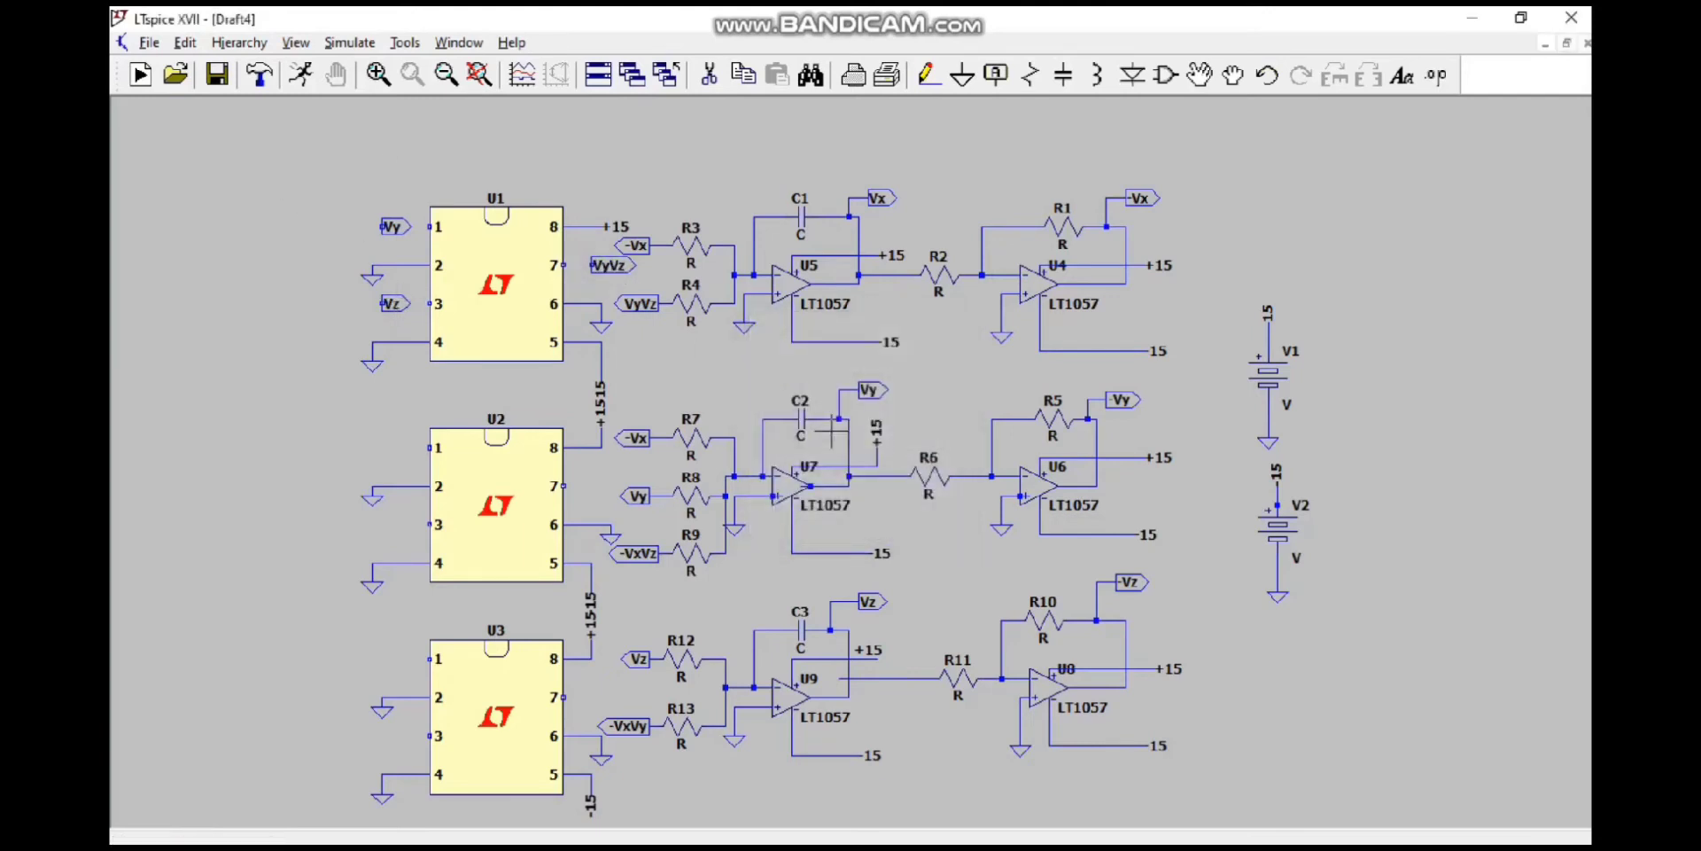
# Step: Create an output port label named -Vx and place copies near pins 1, 3 and 7 of both U2 and U3
pyautogui.click(996, 75)
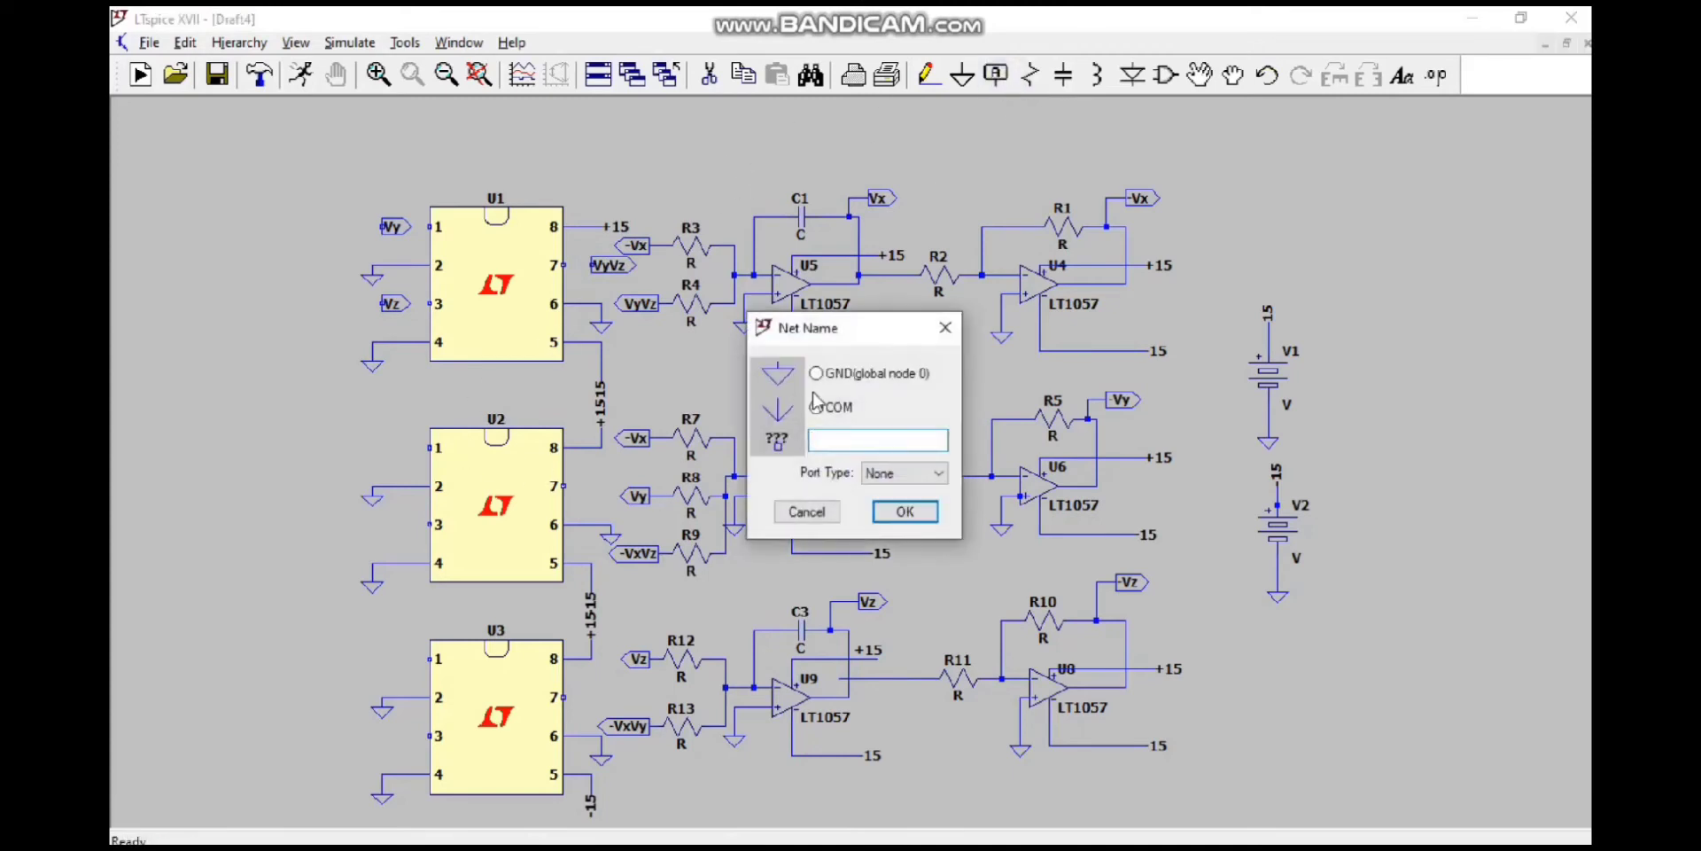
pyautogui.click(941, 476)
pyautogui.click(900, 519)
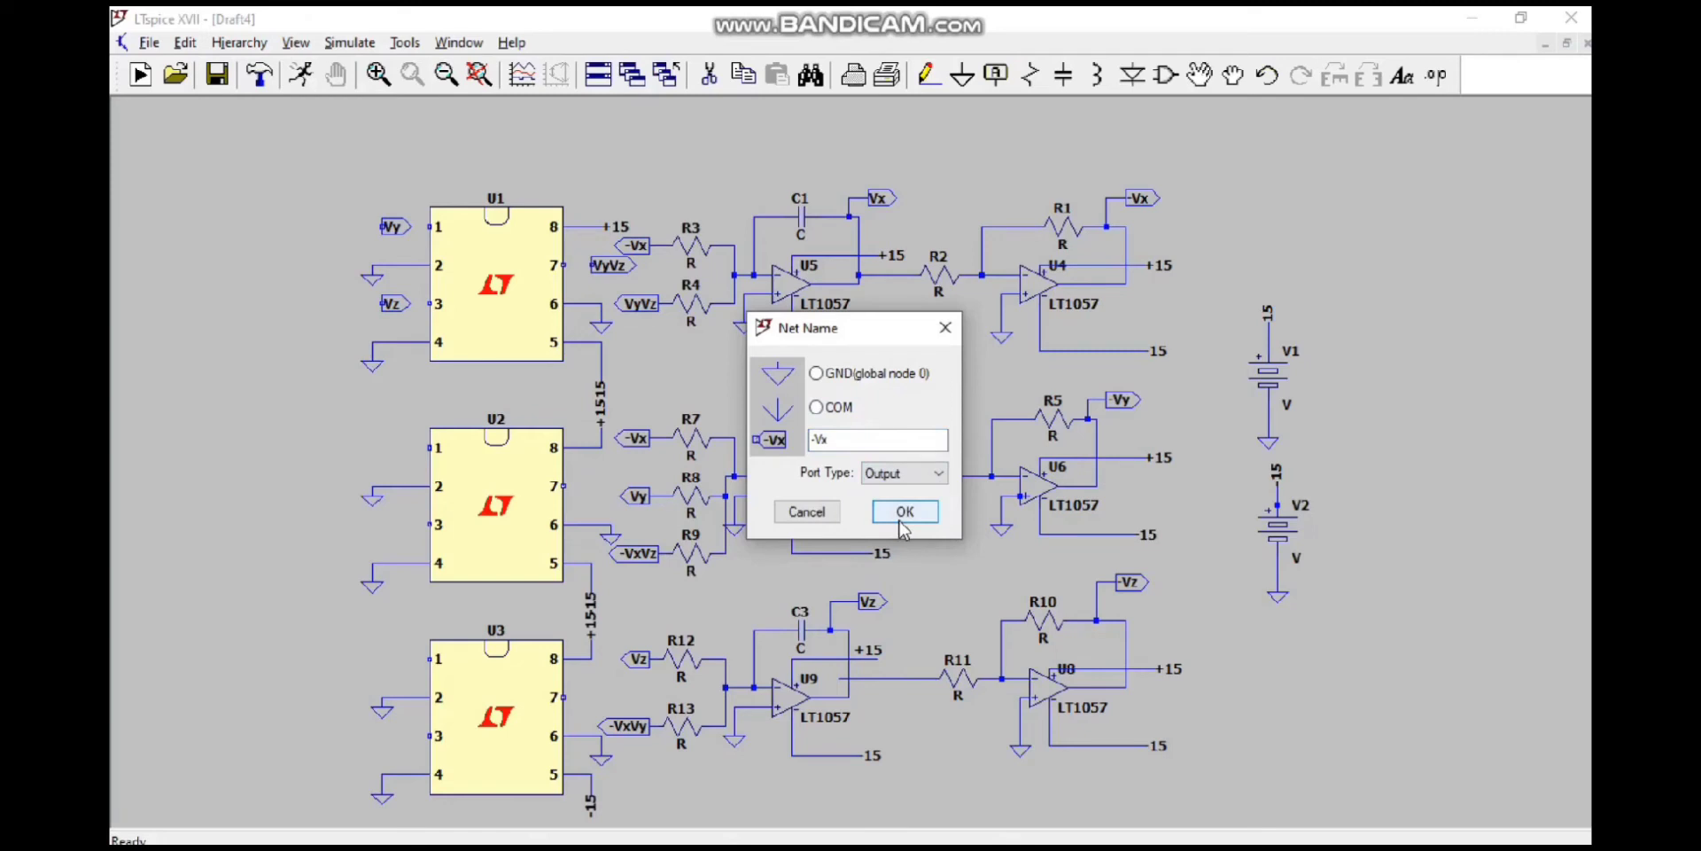
pyautogui.click(902, 511)
pyautogui.click(382, 448)
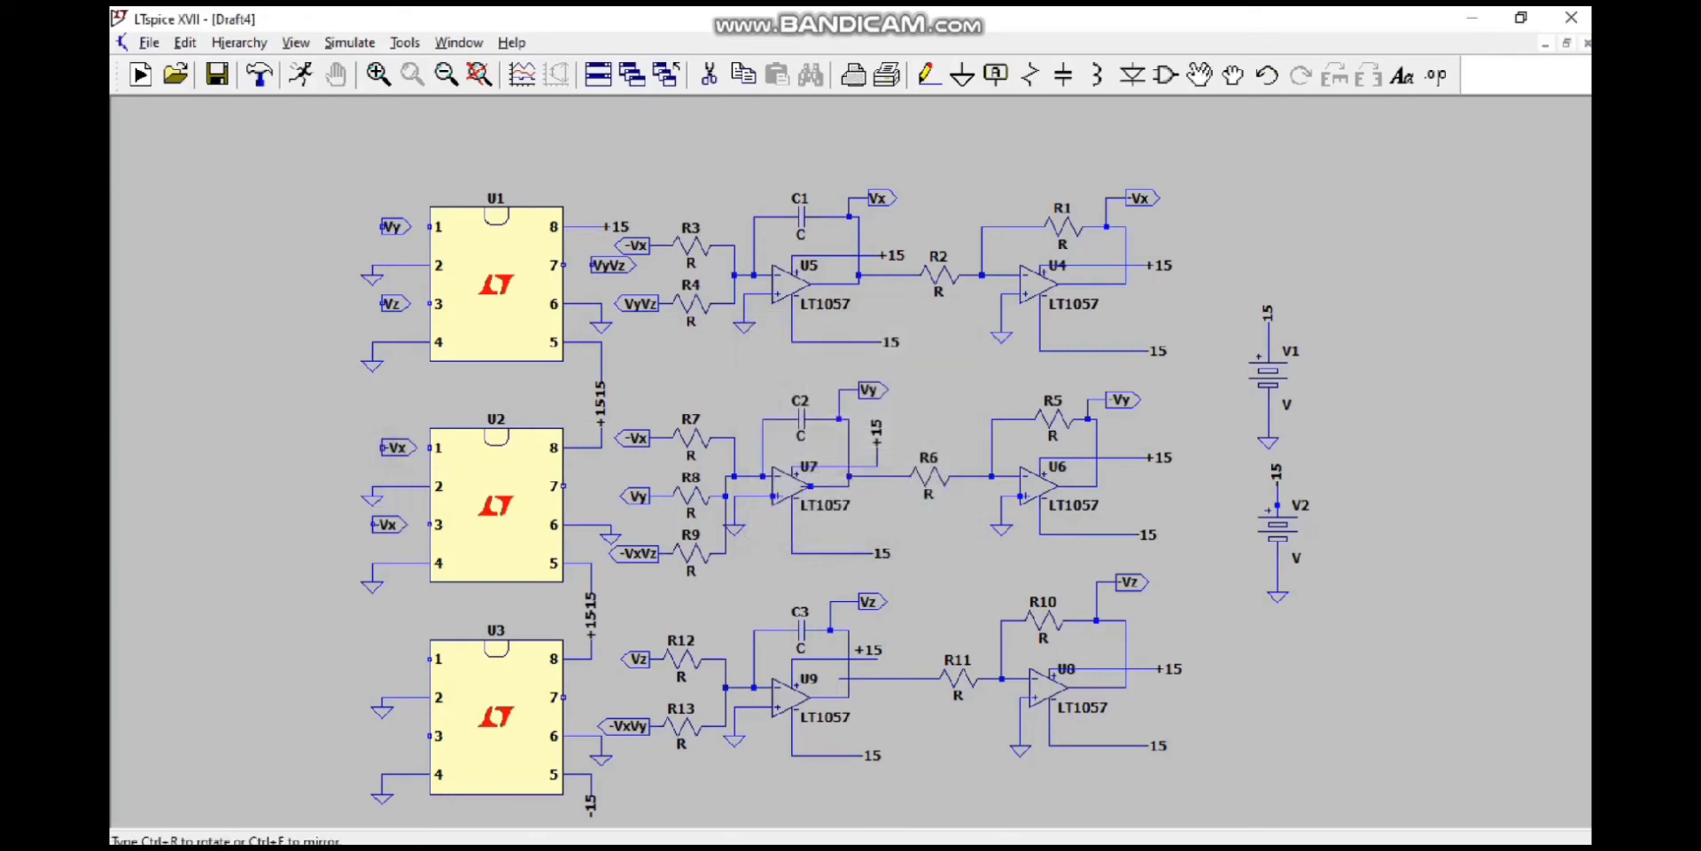
pyautogui.click(382, 523)
pyautogui.click(584, 486)
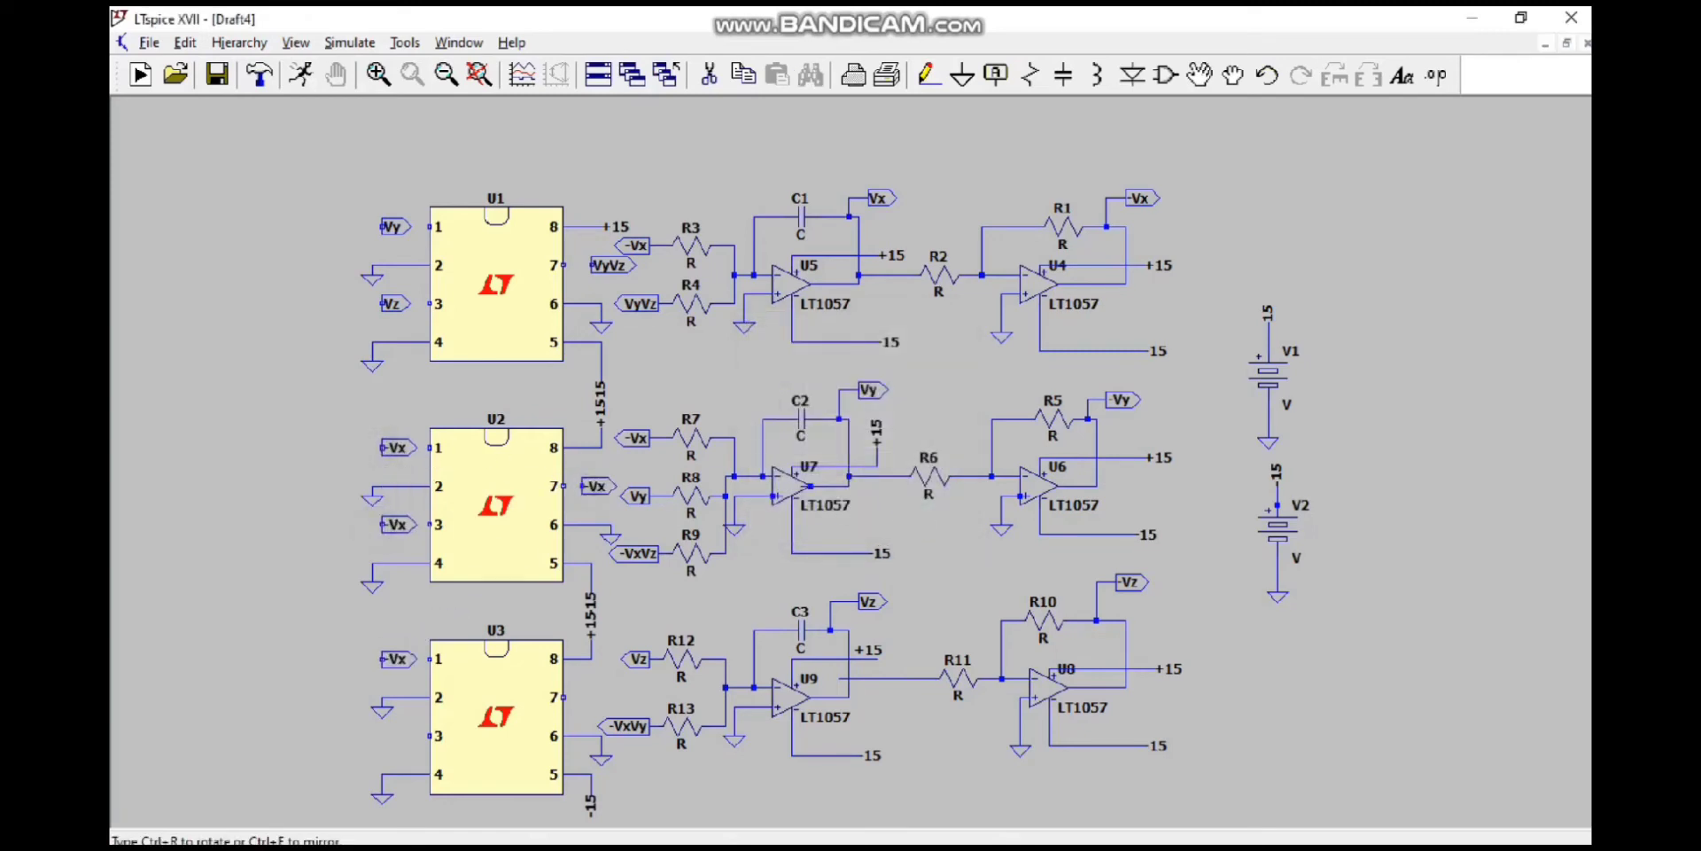
pyautogui.click(382, 658)
pyautogui.click(382, 735)
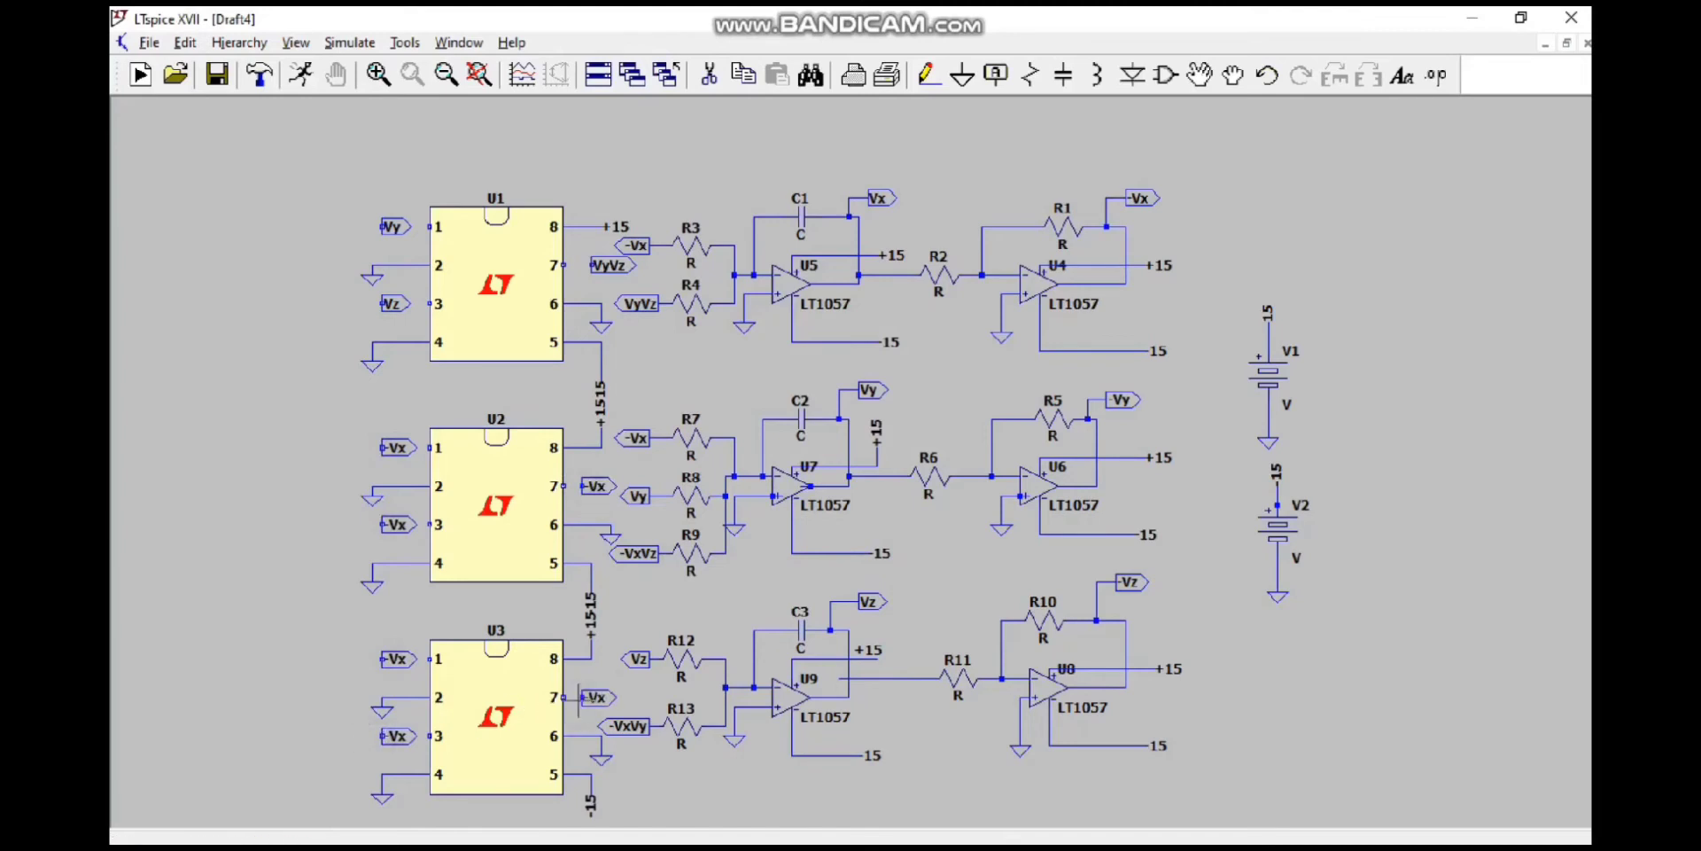
pyautogui.click(580, 697)
# Step: Rename the label near U2's pin 3 to -Vz and the one near its pin 7 to -VxVz
pyautogui.rightClick(398, 532)
pyautogui.write('-Vz')
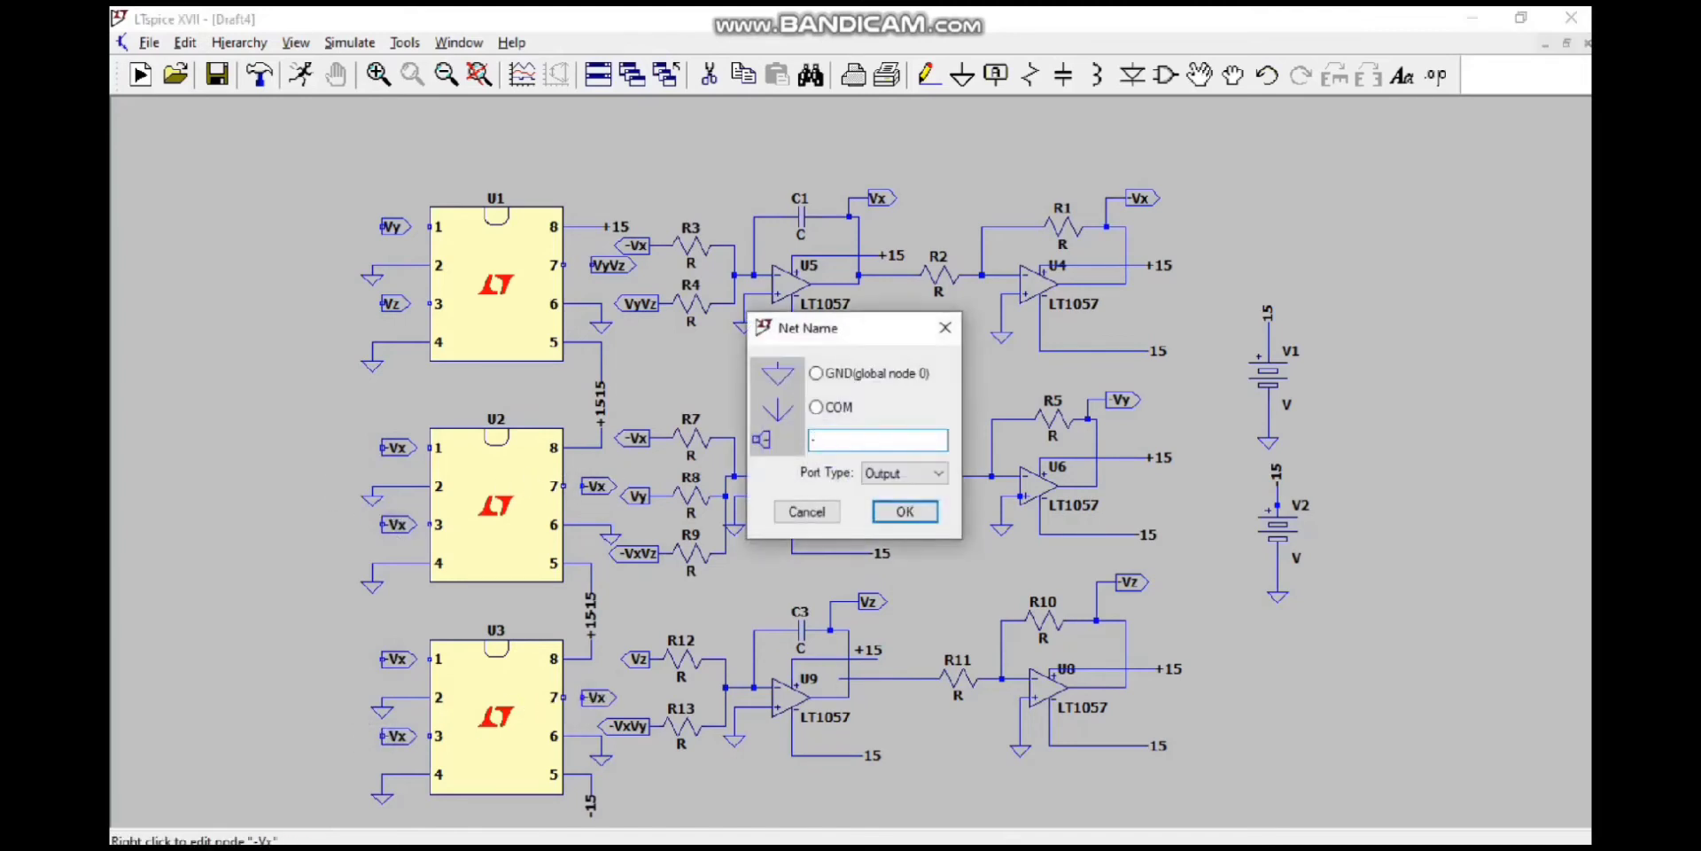
pyautogui.press('Return')
pyautogui.rightClick(598, 486)
pyautogui.write('-VxVz')
pyautogui.press('Return')
# Step: Rename the label near U3's pin 3 to Vy and the one near its pin 7 to -VxVy
pyautogui.rightClick(400, 660)
pyautogui.click(807, 512)
pyautogui.rightClick(397, 735)
pyautogui.write('Vy')
pyautogui.press('Return')
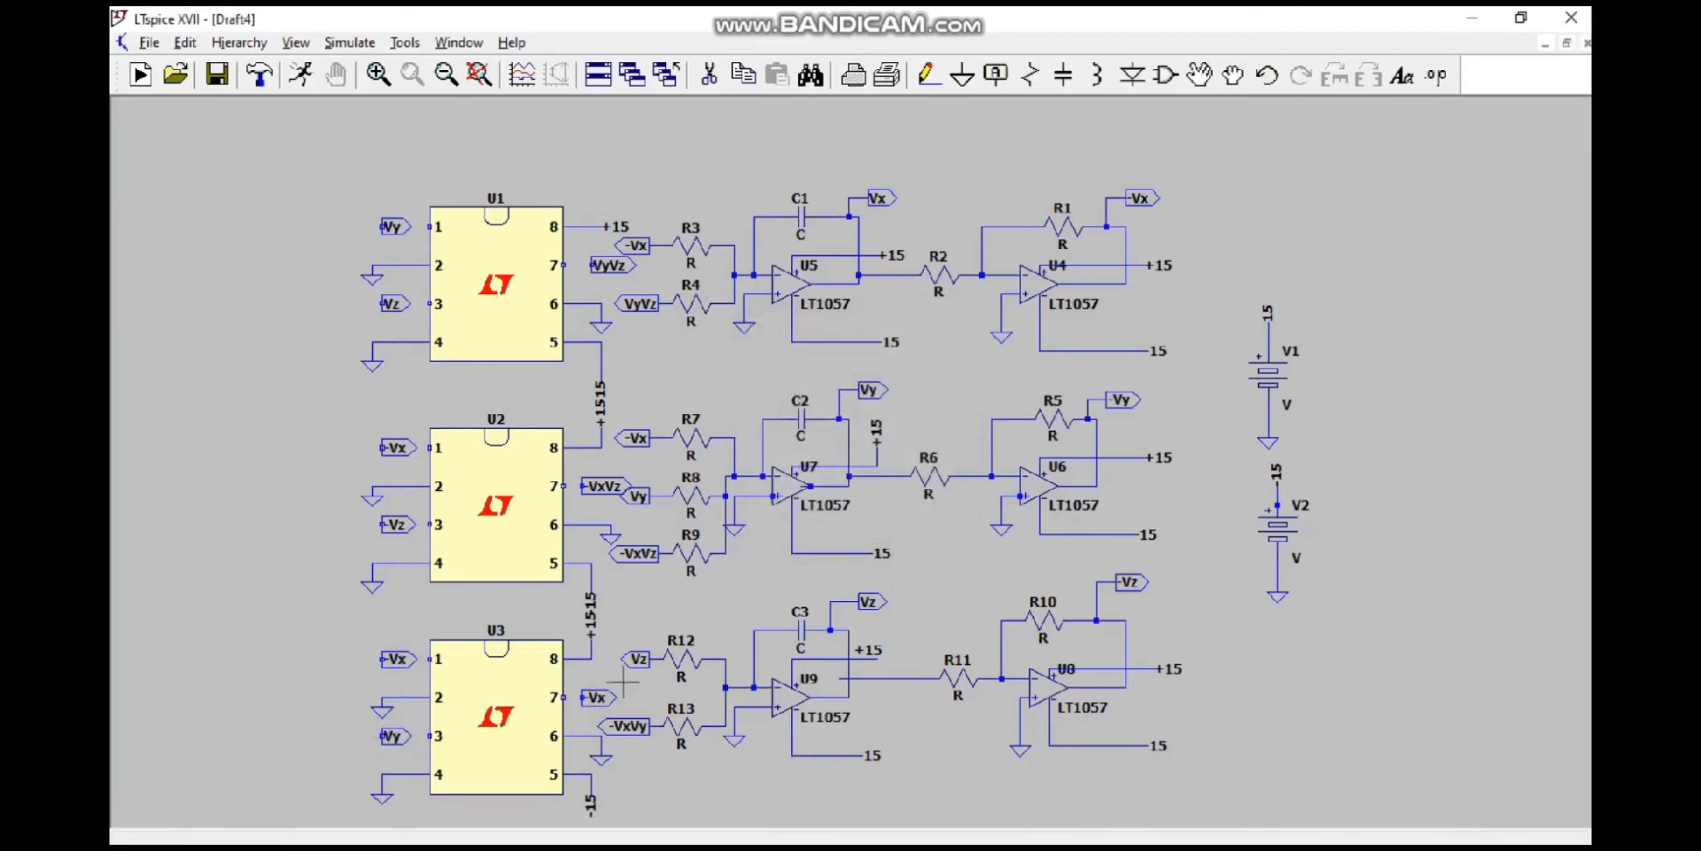
pyautogui.rightClick(591, 698)
pyautogui.write('Vy')
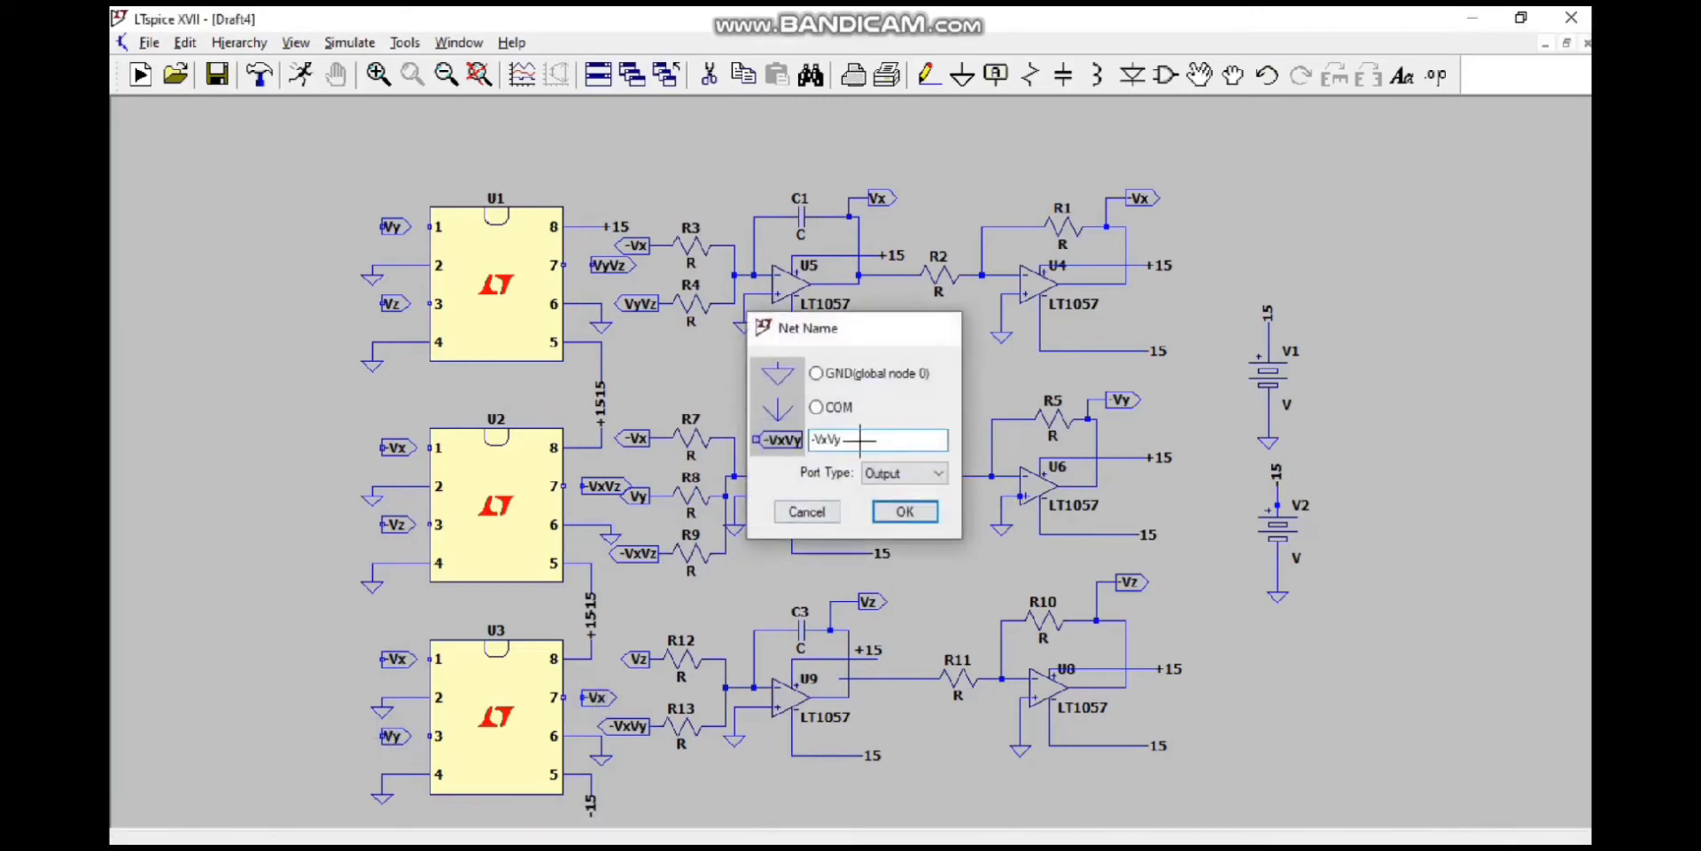
pyautogui.press('Return')
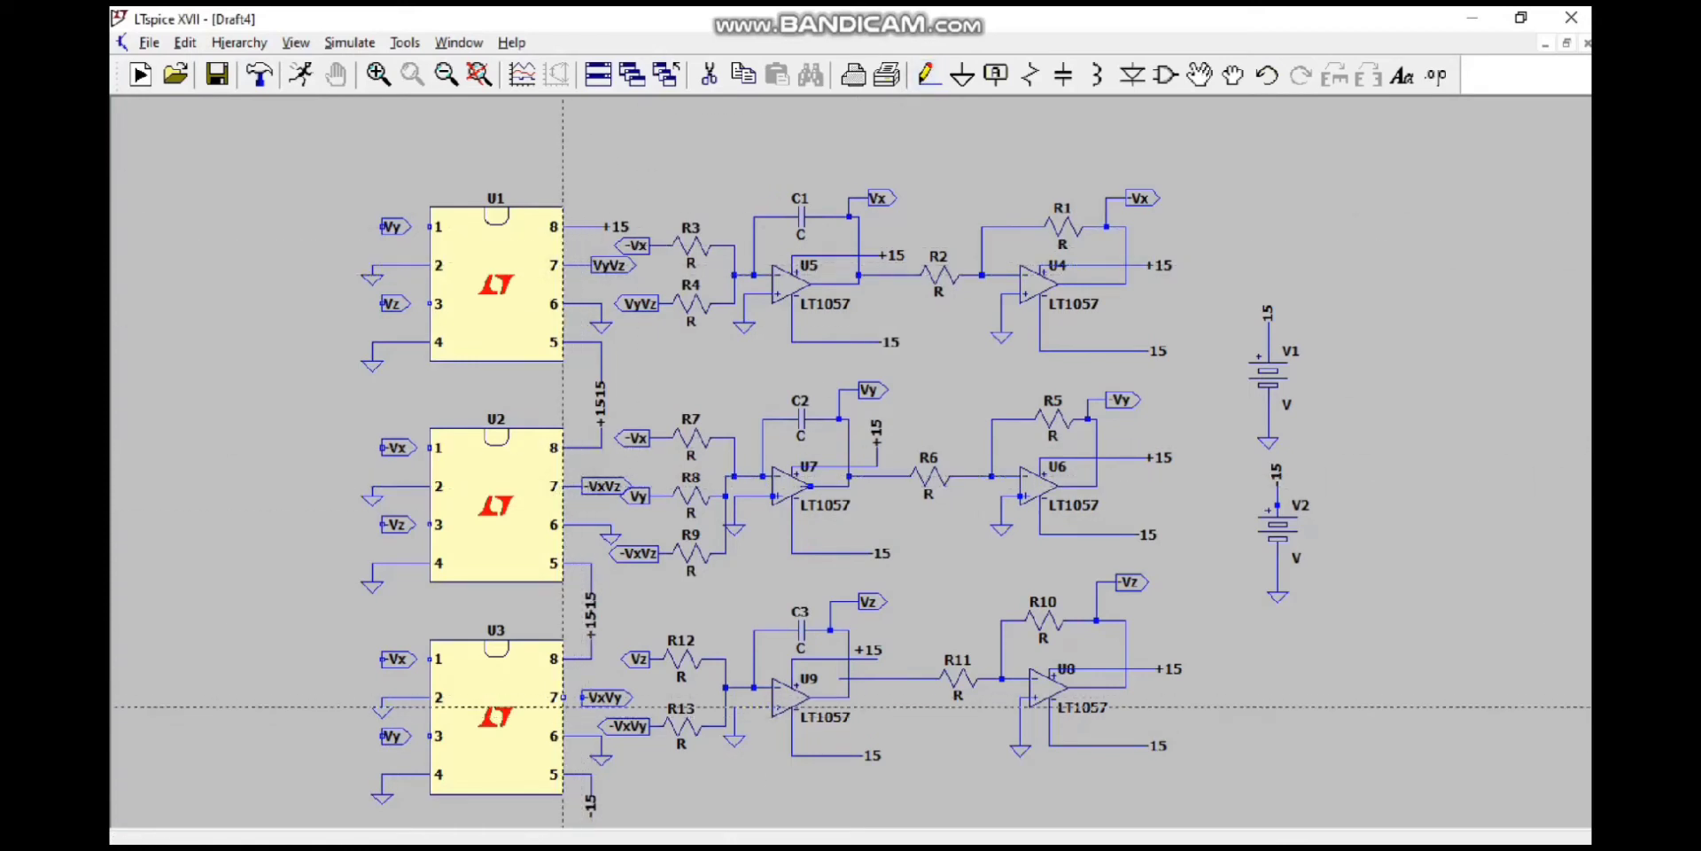
# Step: Wire the -Vx labels to pin 1 of U3 and U2, and the -Vz label to U2's pin 3
pyautogui.click(382, 659)
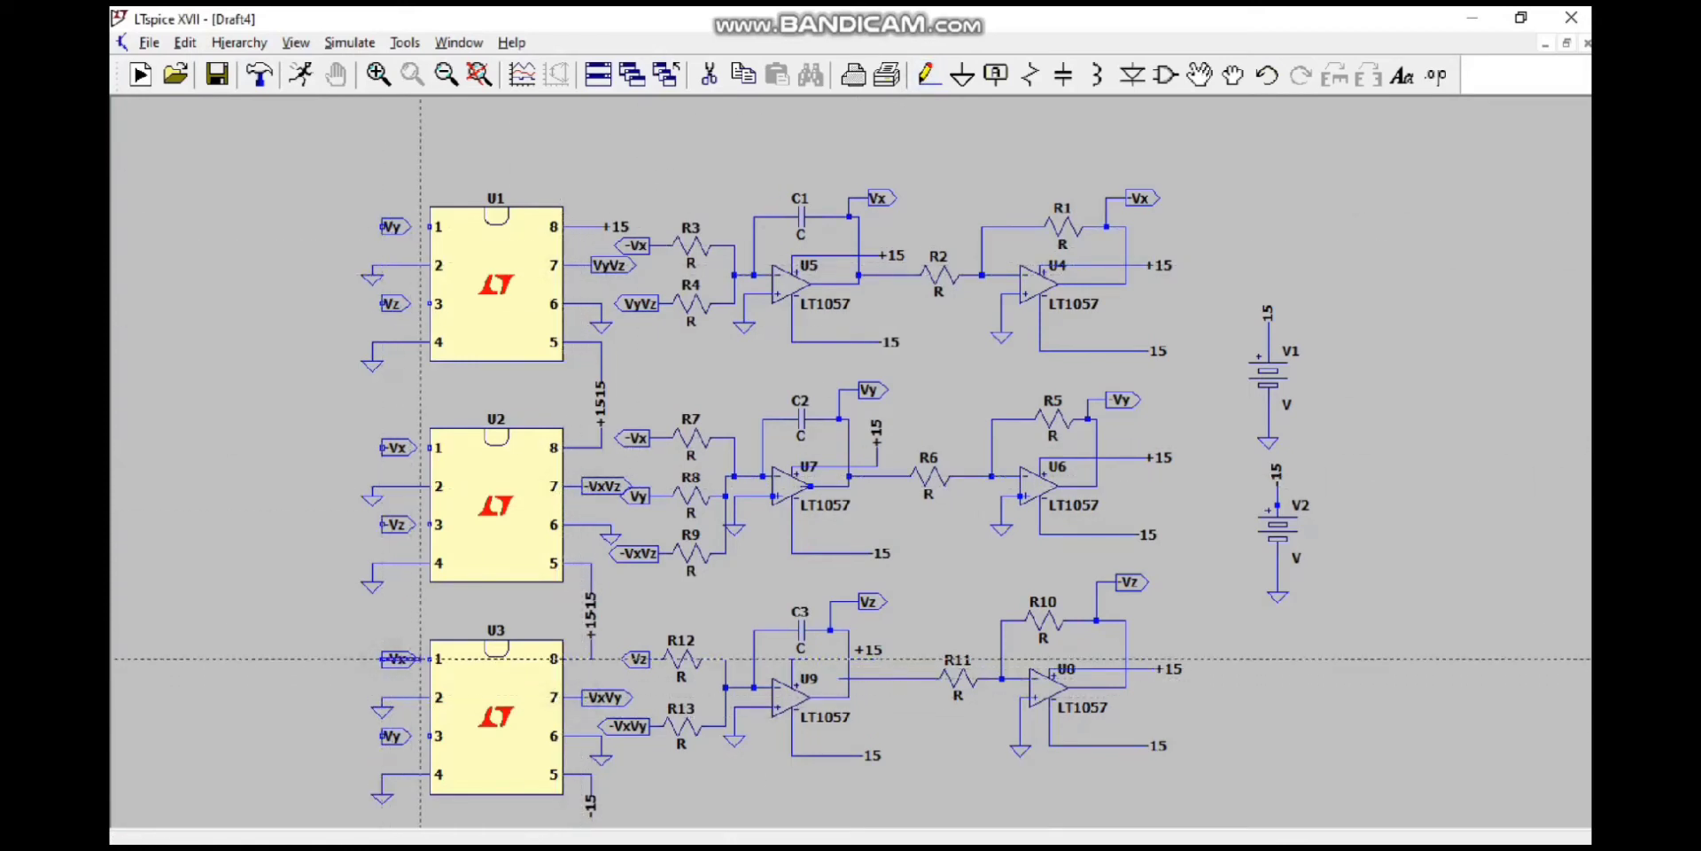
pyautogui.click(430, 658)
pyautogui.click(382, 448)
pyautogui.click(430, 447)
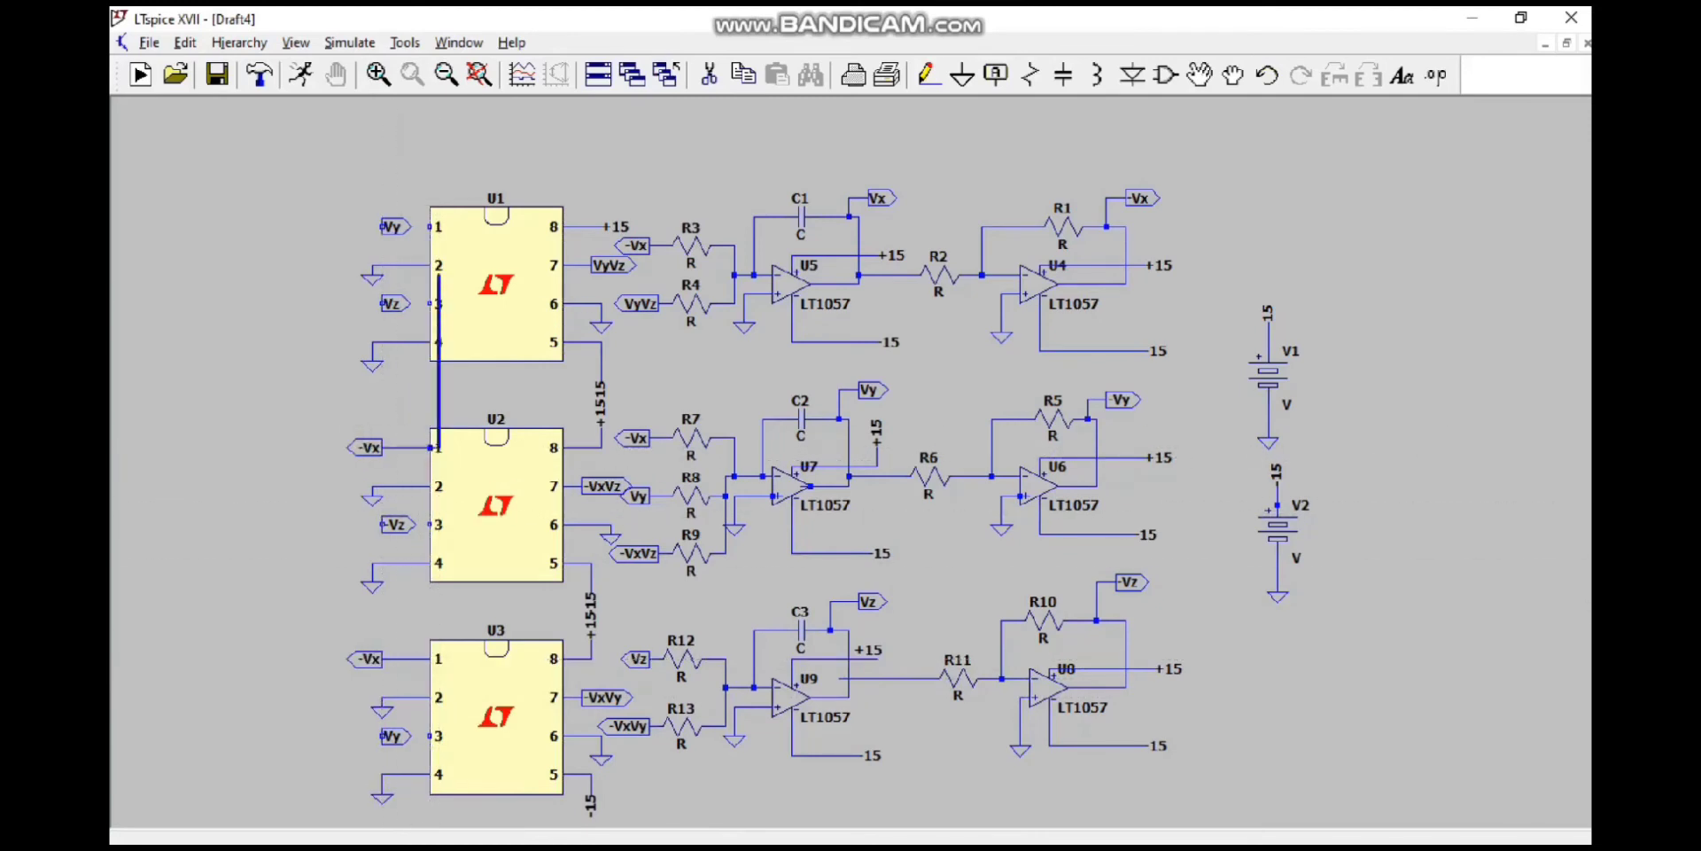
pyautogui.click(382, 525)
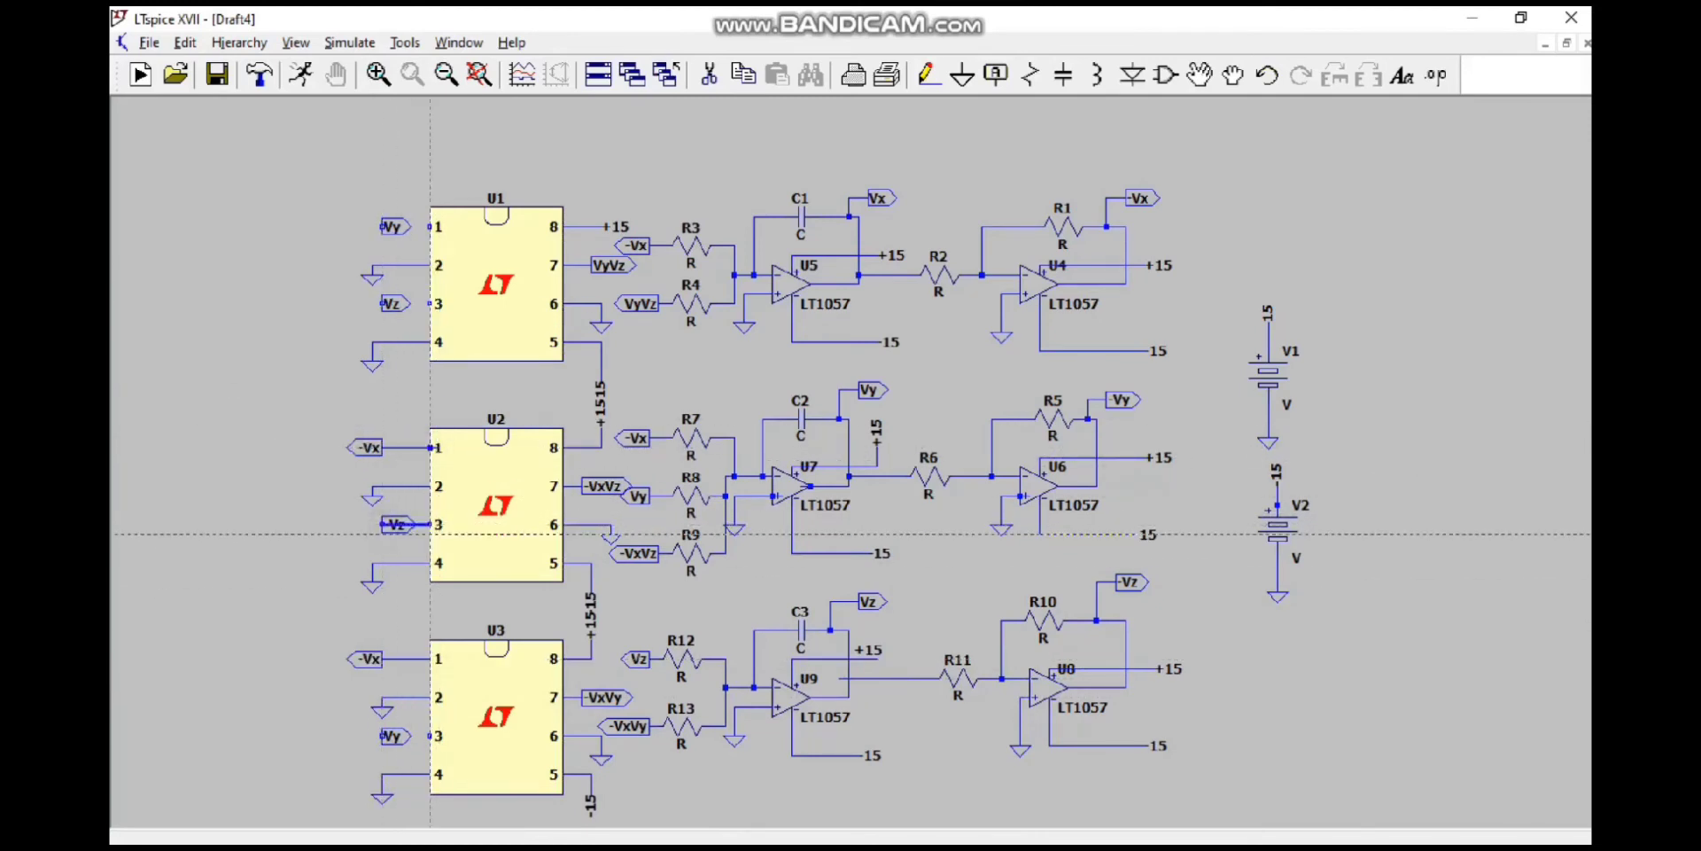
pyautogui.click(430, 524)
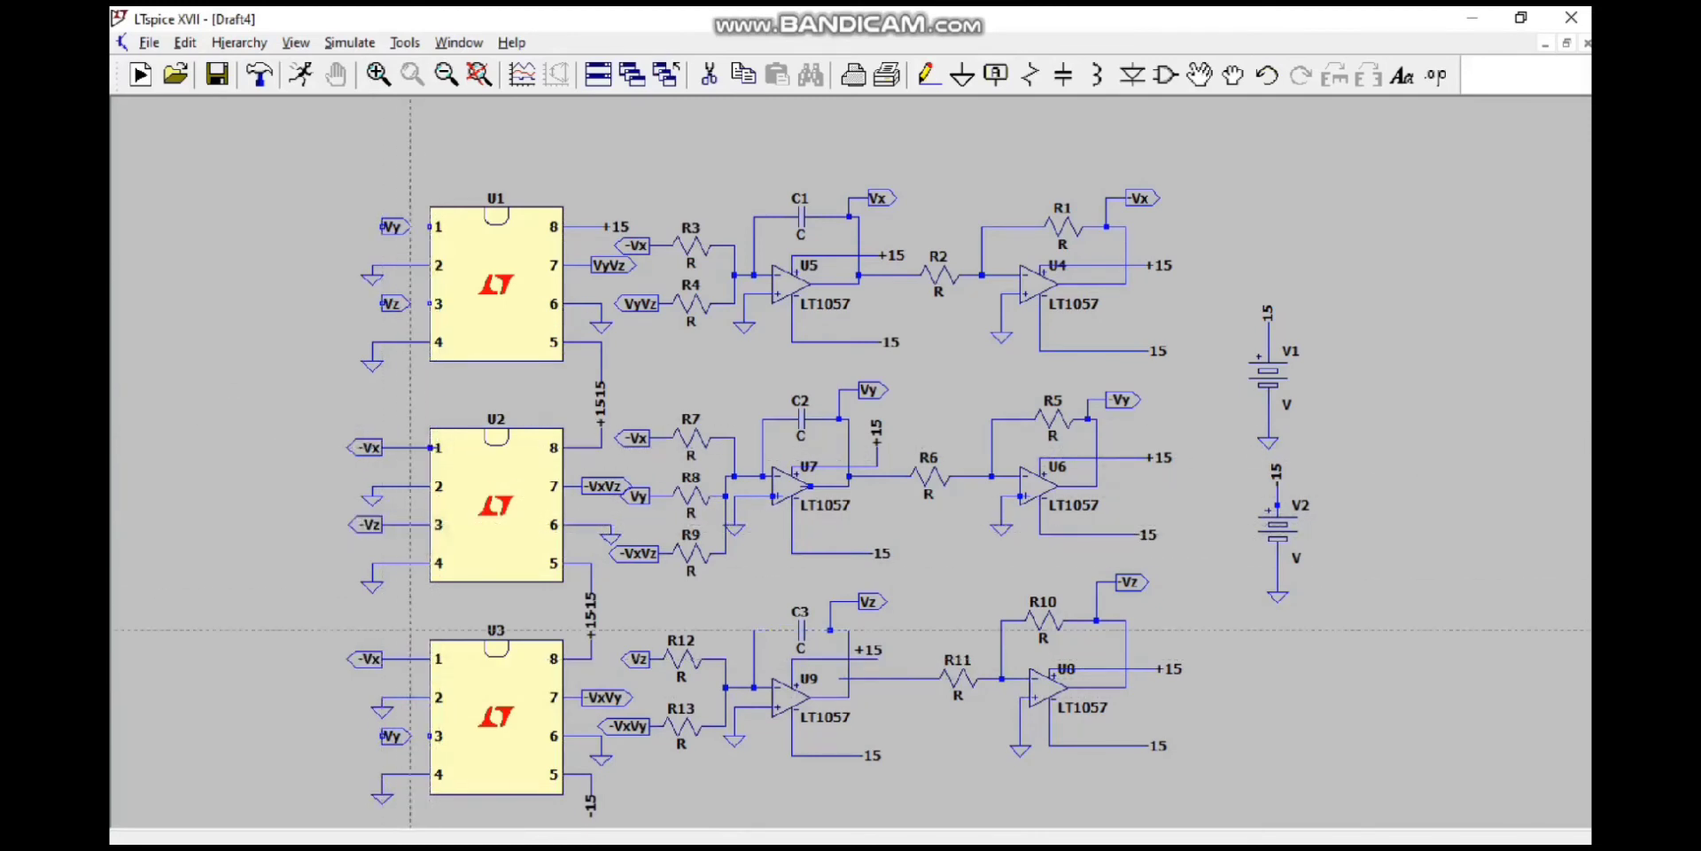
# Step: Wire the Vy label to U3's pin 3, and the Vz and Vy labels to pins 3 and 1 of U1
pyautogui.click(429, 736)
pyautogui.click(382, 303)
pyautogui.click(430, 303)
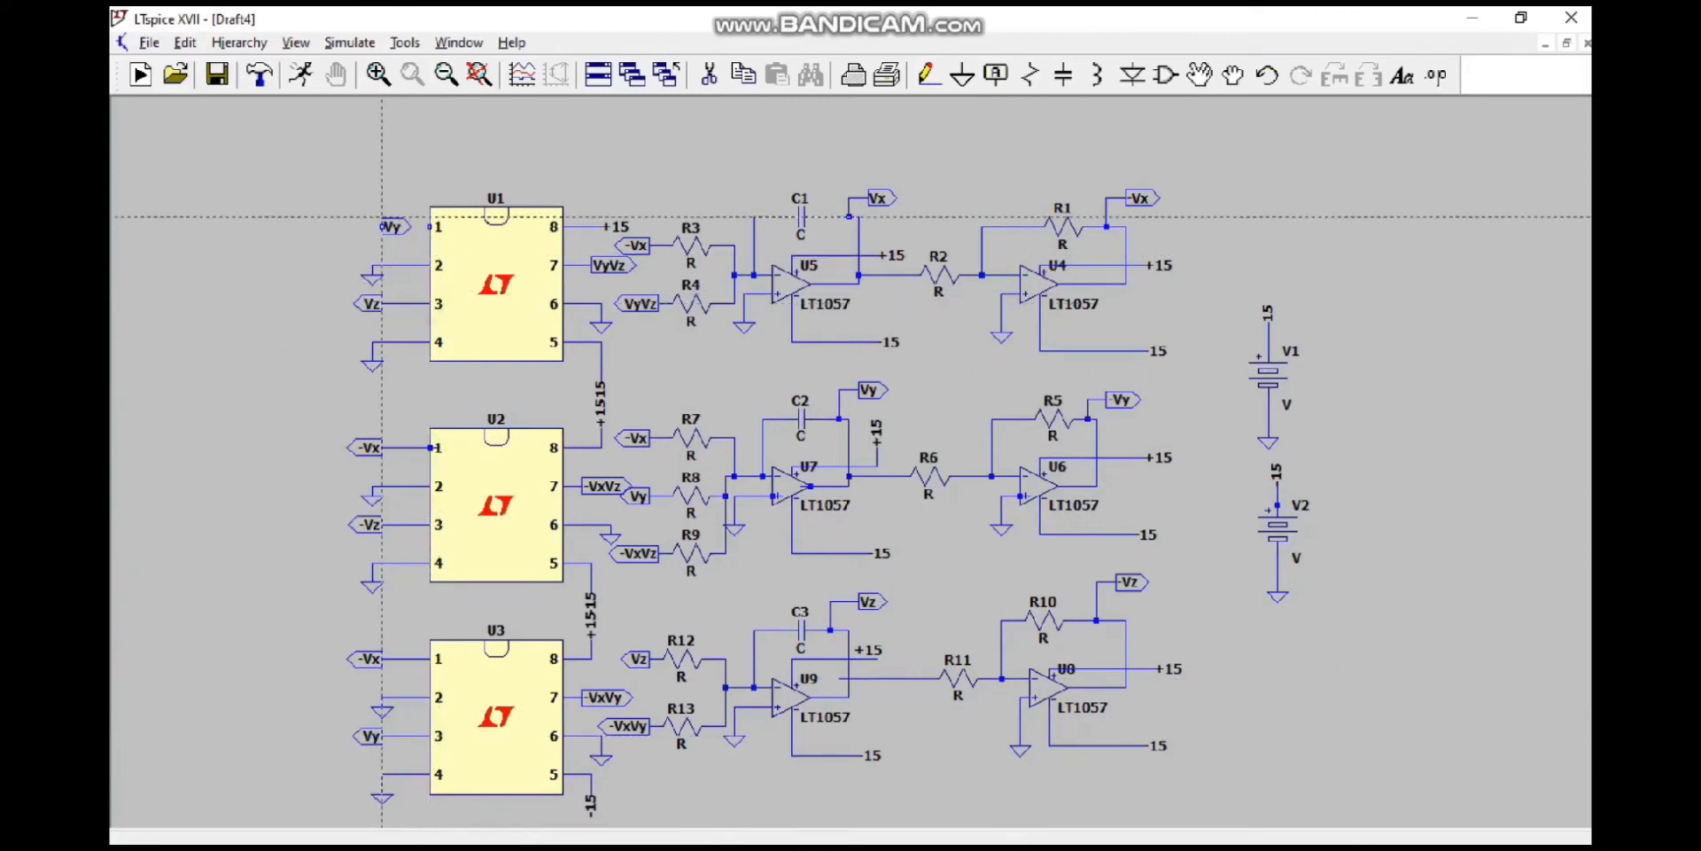
pyautogui.click(383, 228)
pyautogui.click(431, 228)
pyautogui.press('Escape')
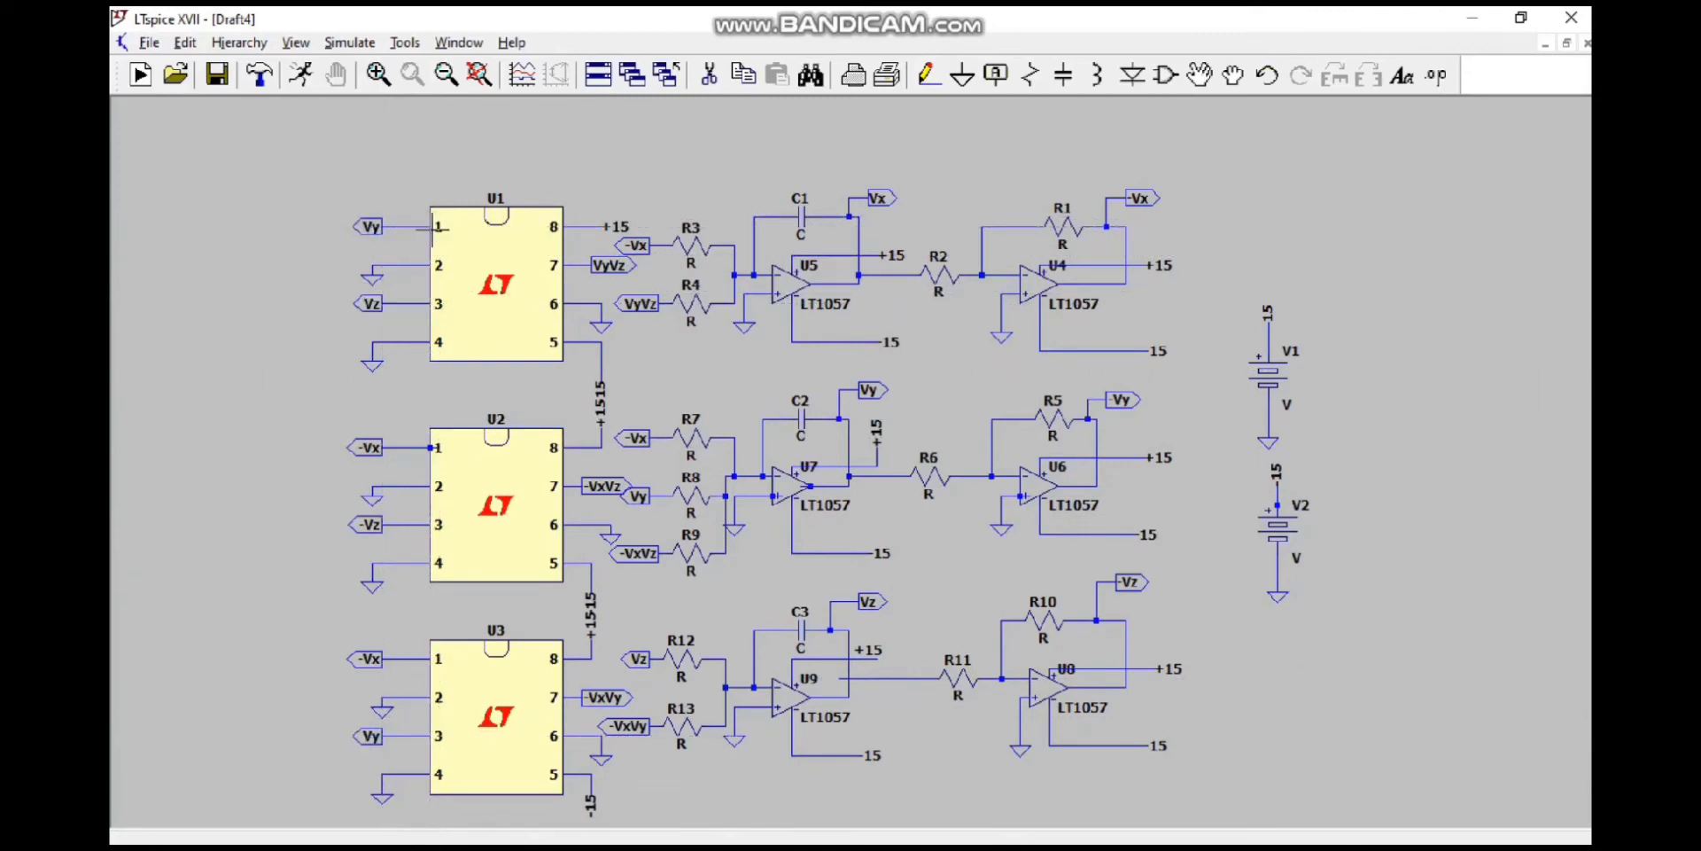
pyautogui.click(1042, 826)
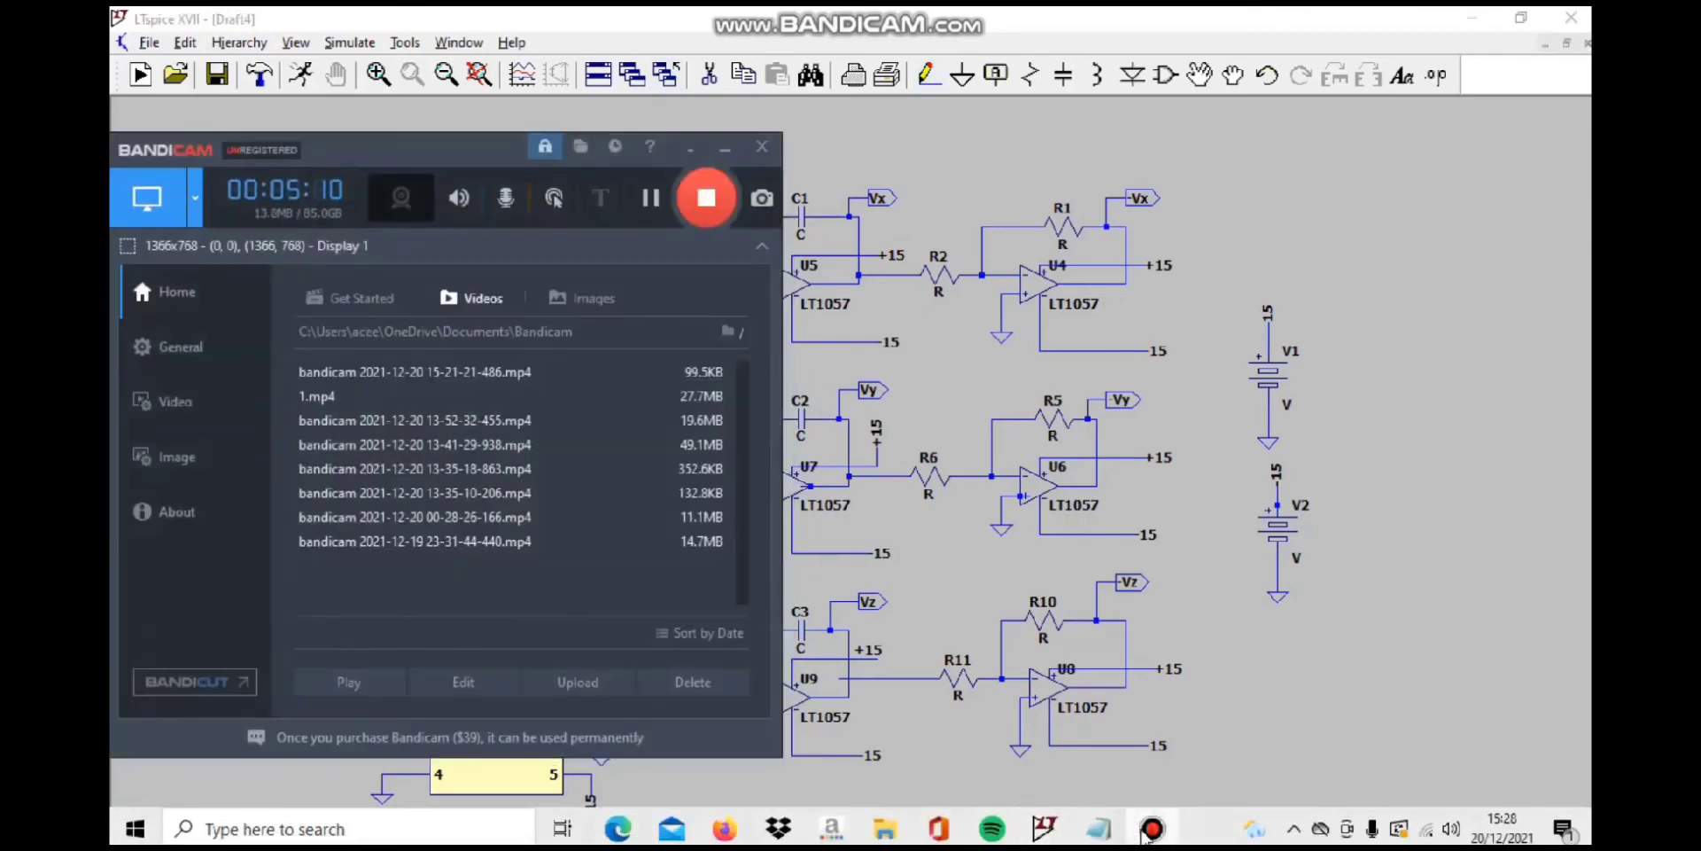
pyautogui.click(656, 217)
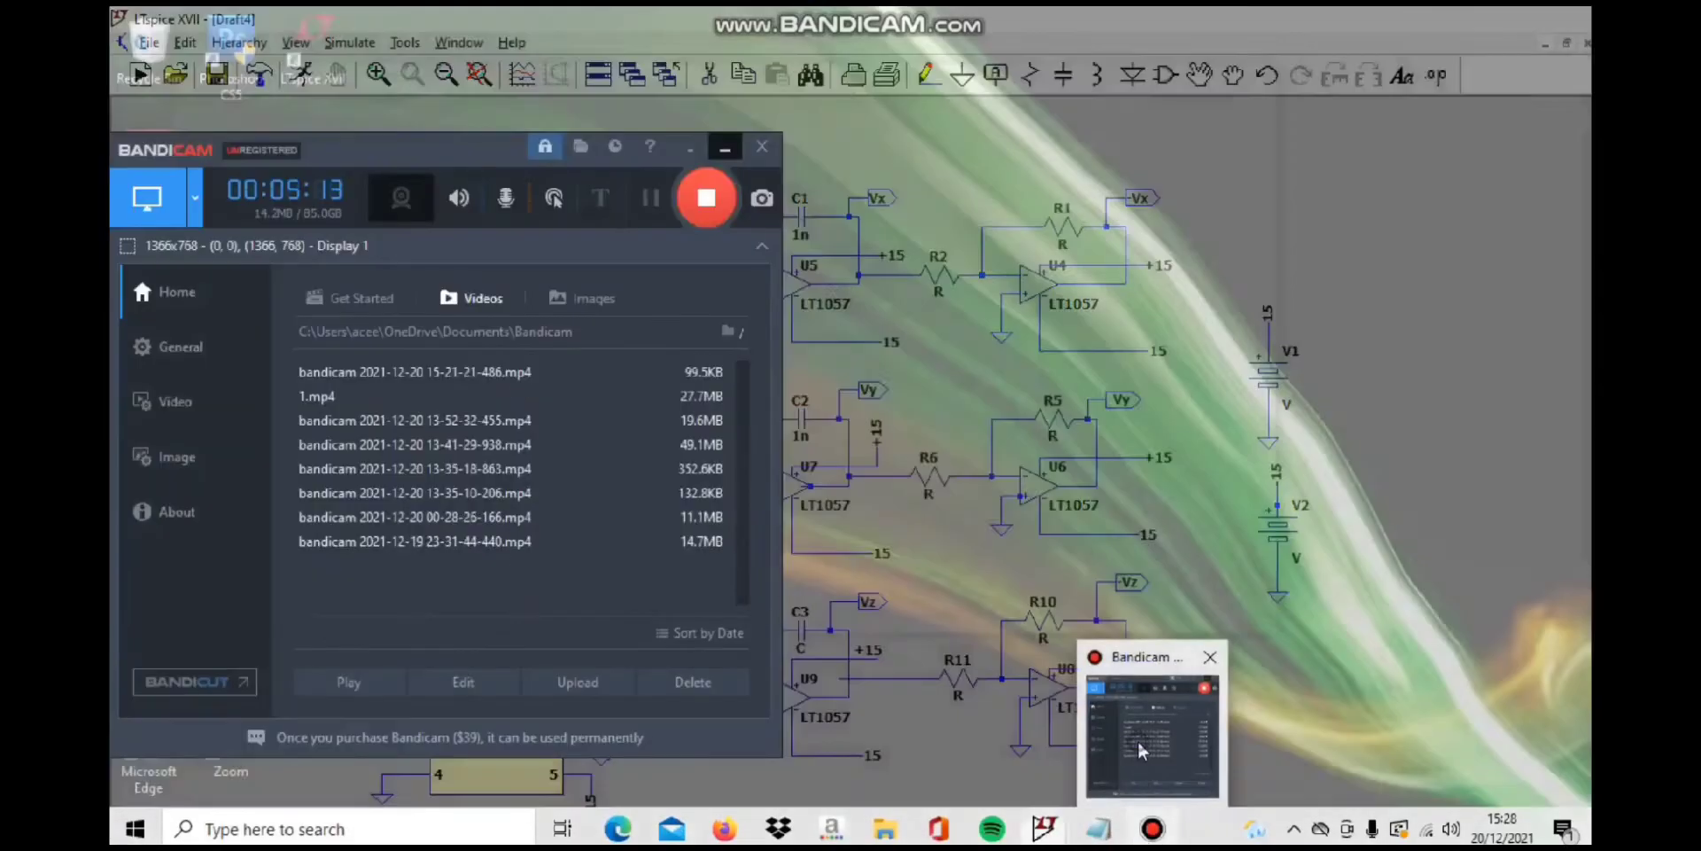
pyautogui.click(1138, 740)
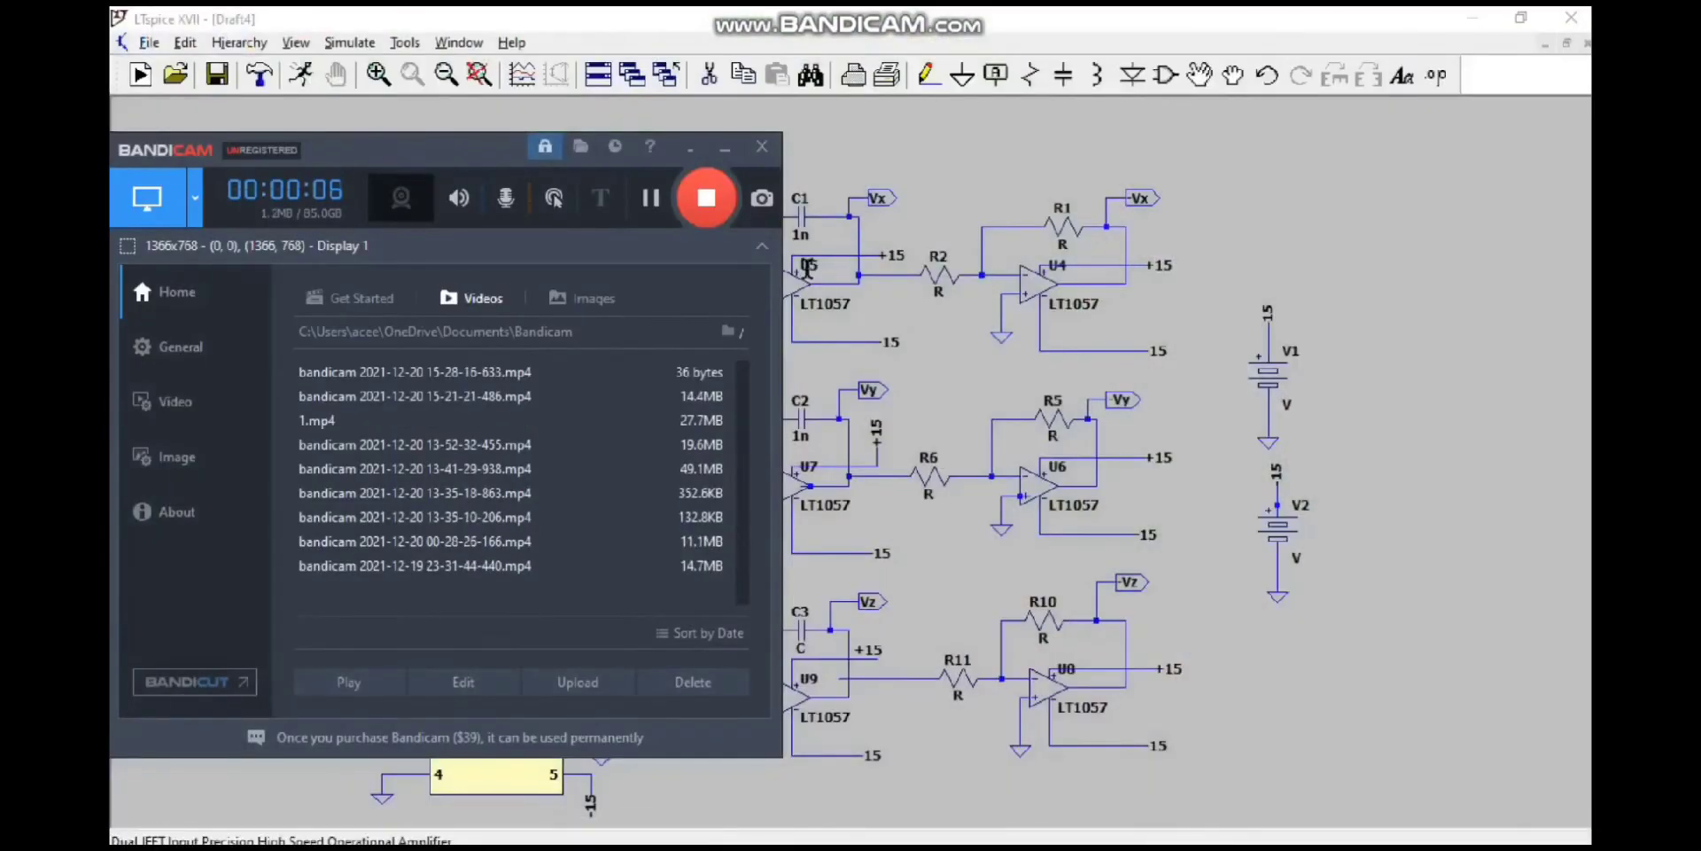
pyautogui.click(725, 150)
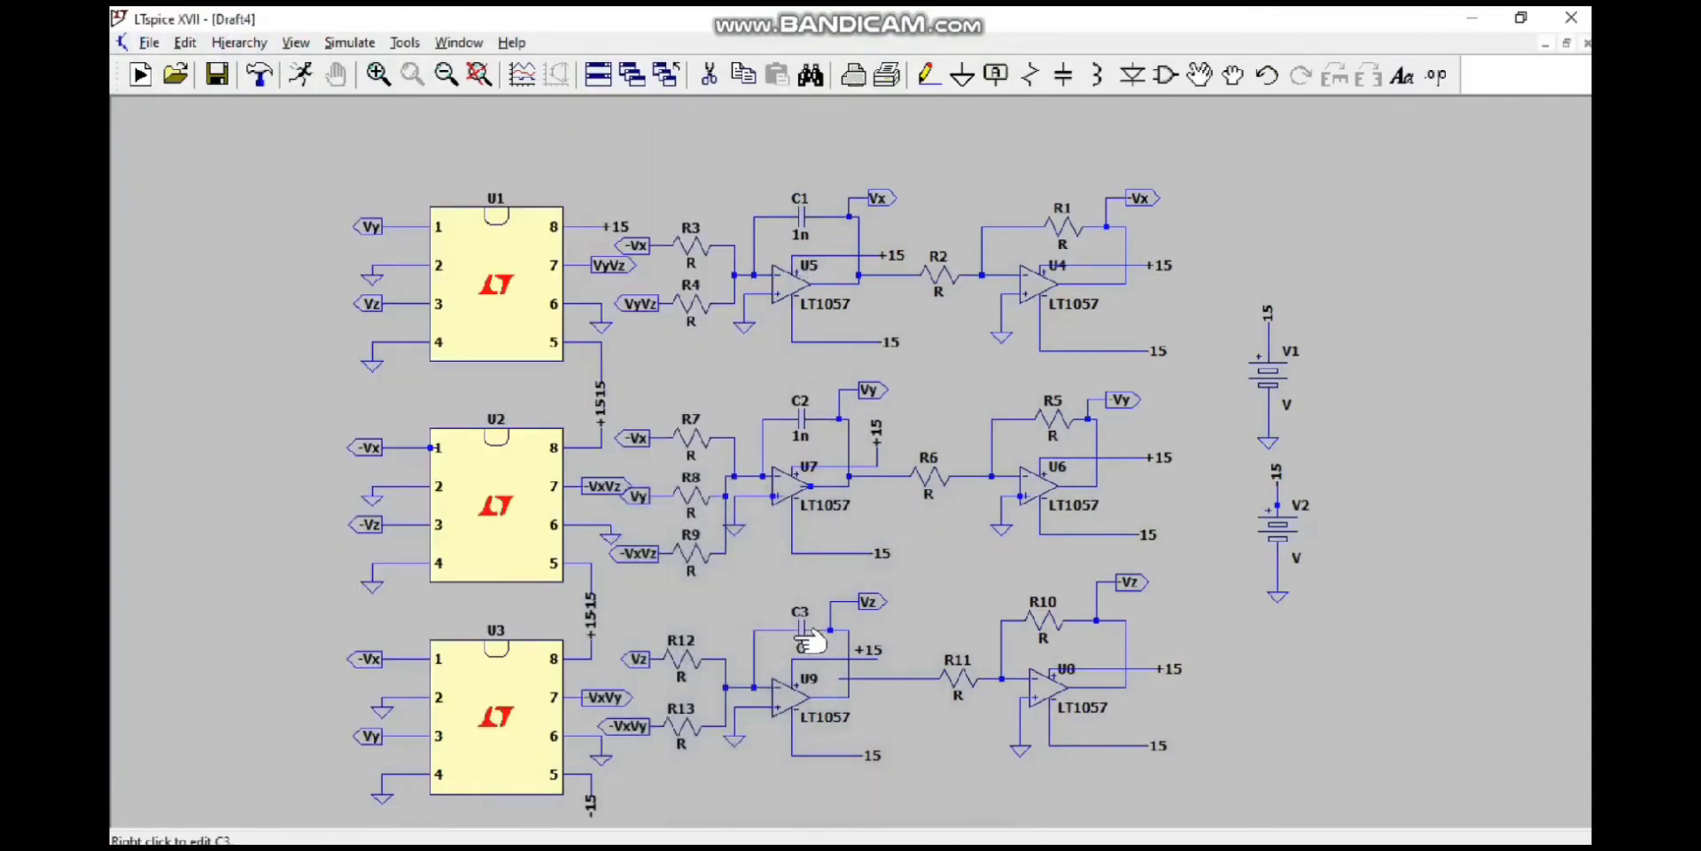
# Step: Set the capacitance of C3 to 1n
pyautogui.rightClick(801, 631)
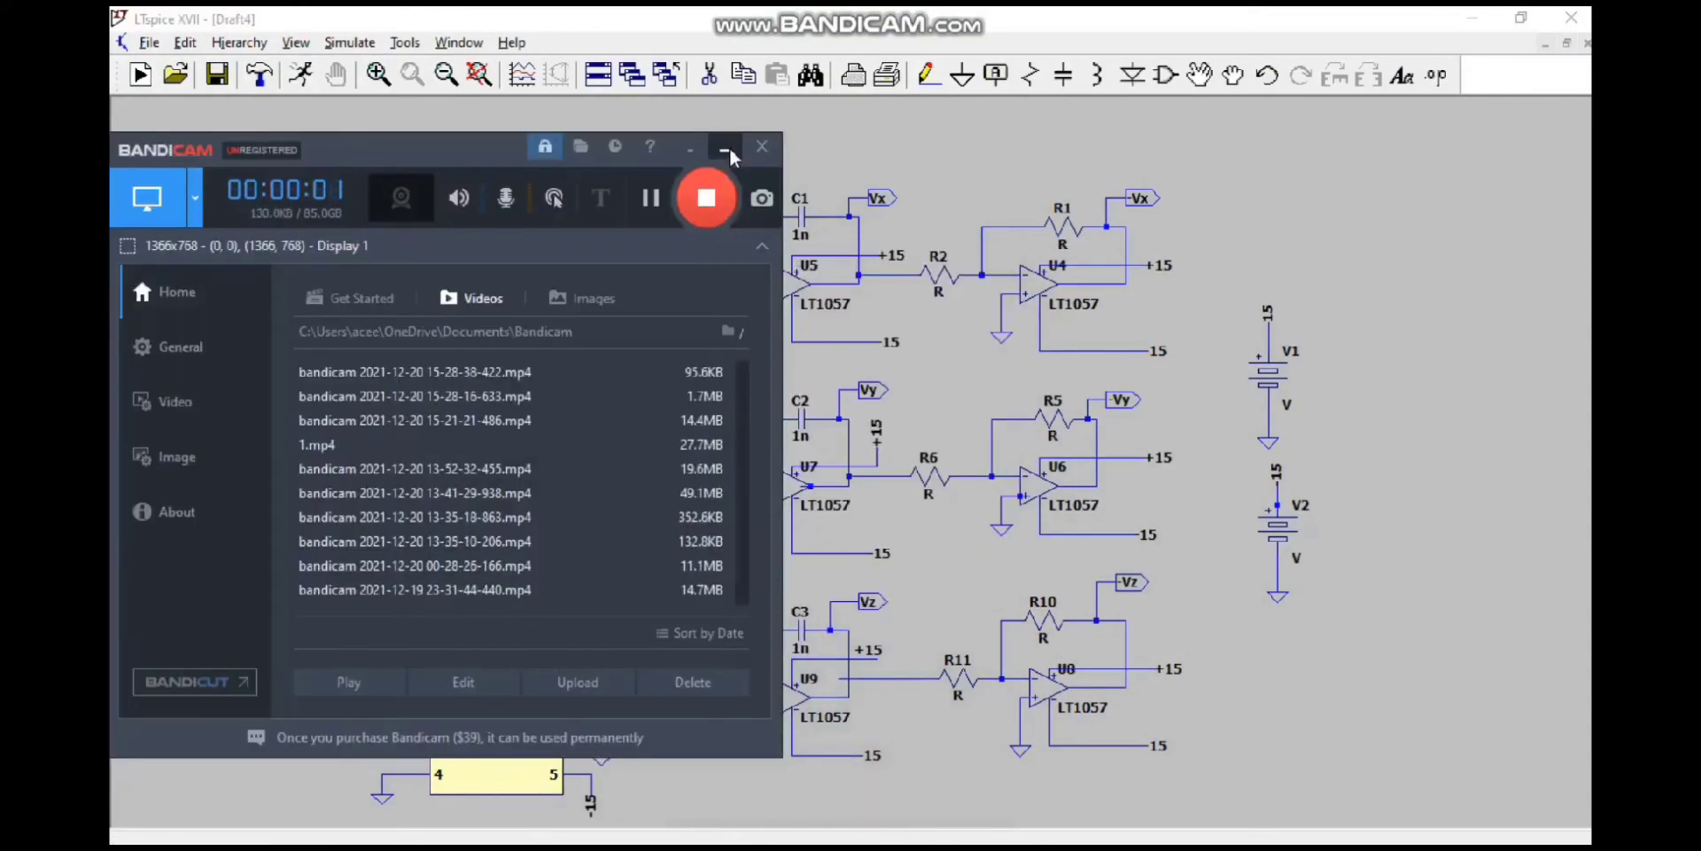
pyautogui.click(729, 149)
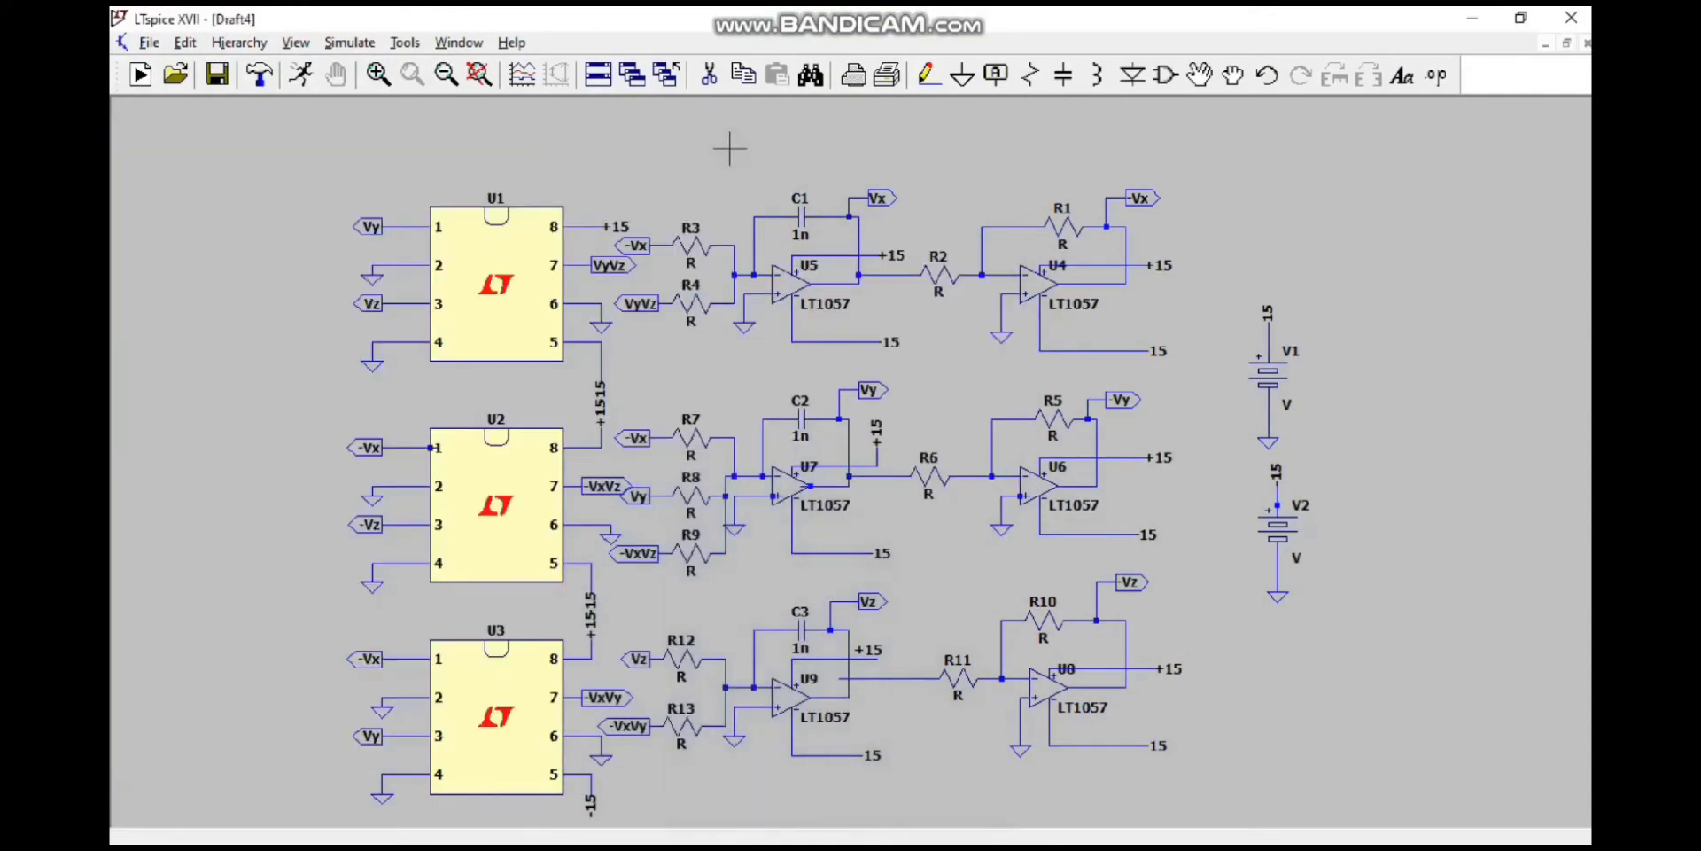
# Step: Set the resistances of R1 and R2 to 100k
pyautogui.rightClick(1057, 232)
pyautogui.write('100k')
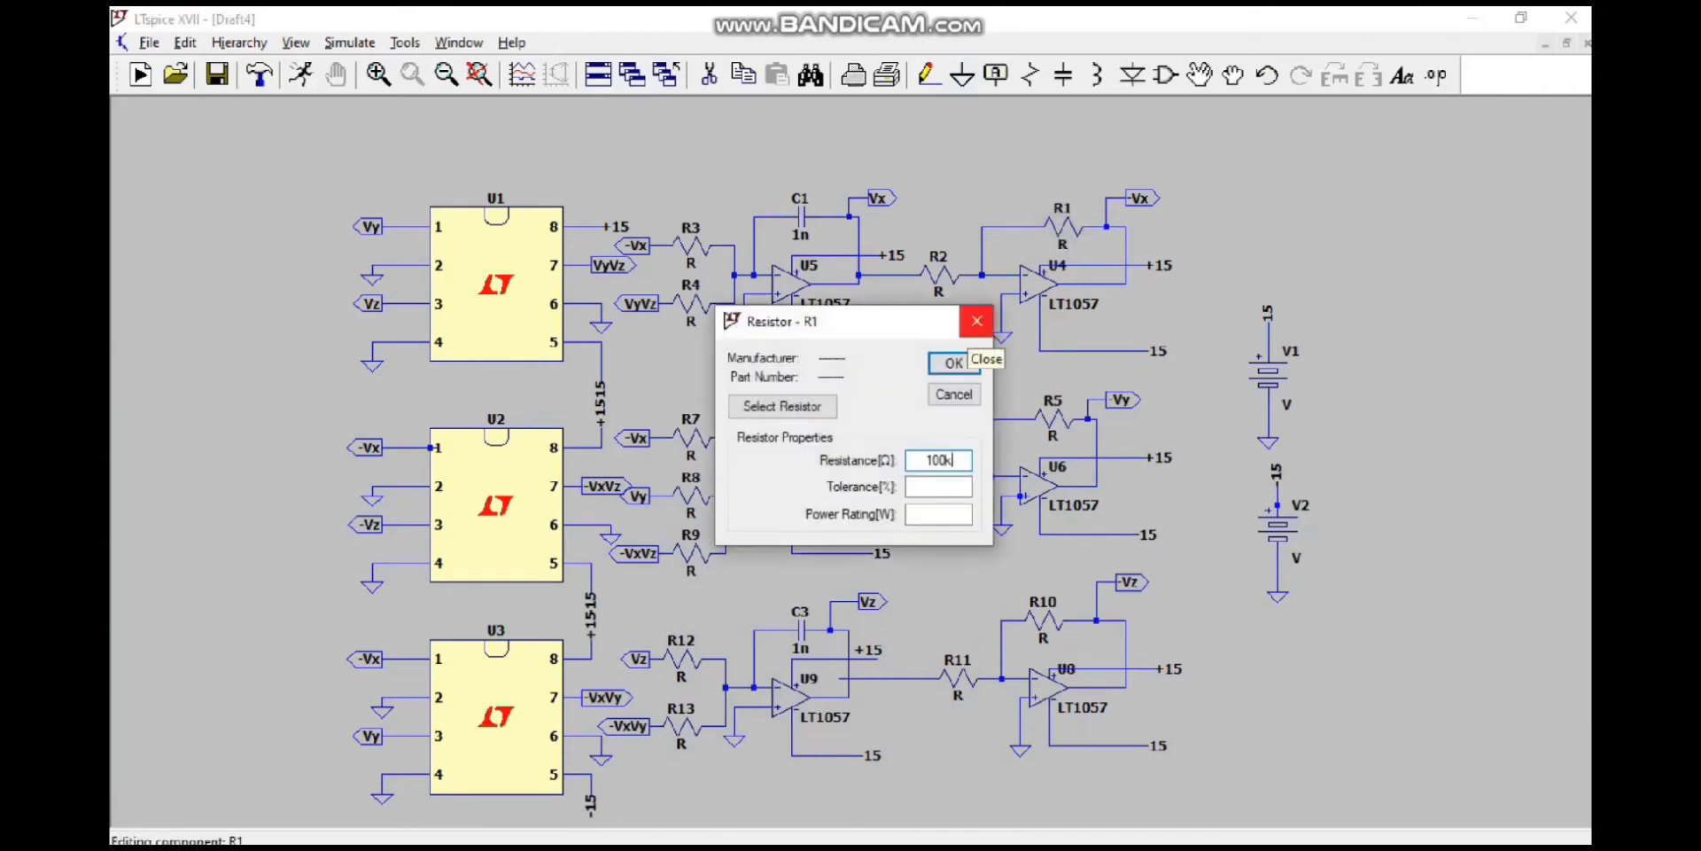
pyautogui.click(953, 362)
pyautogui.rightClick(943, 291)
pyautogui.write('10')
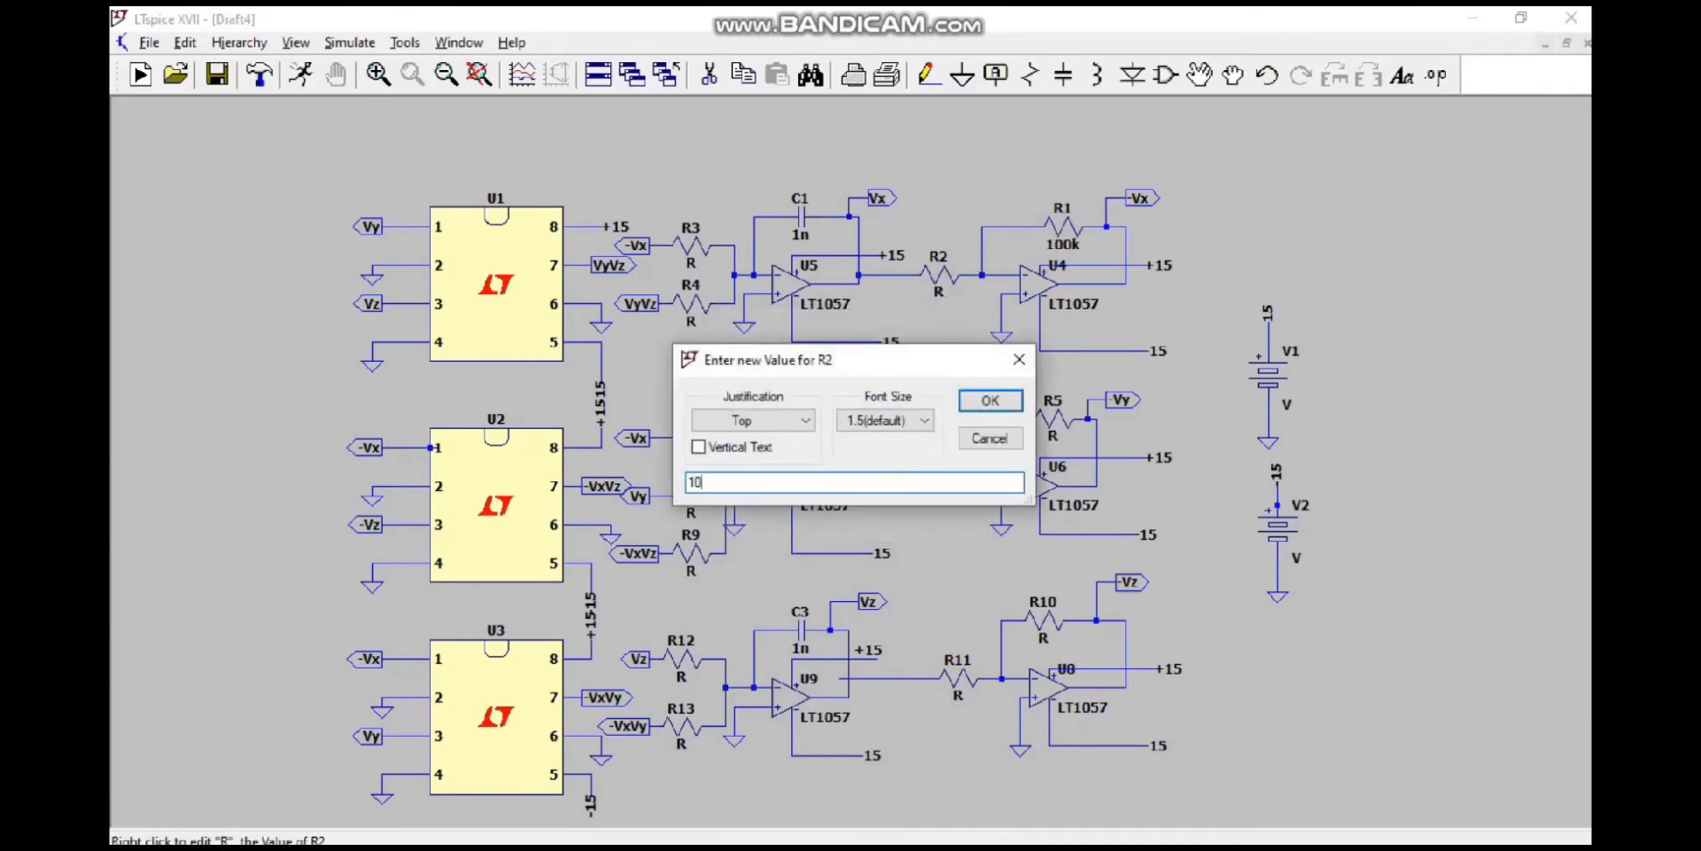
pyautogui.write('0k')
pyautogui.press('Return')
pyautogui.click(1152, 829)
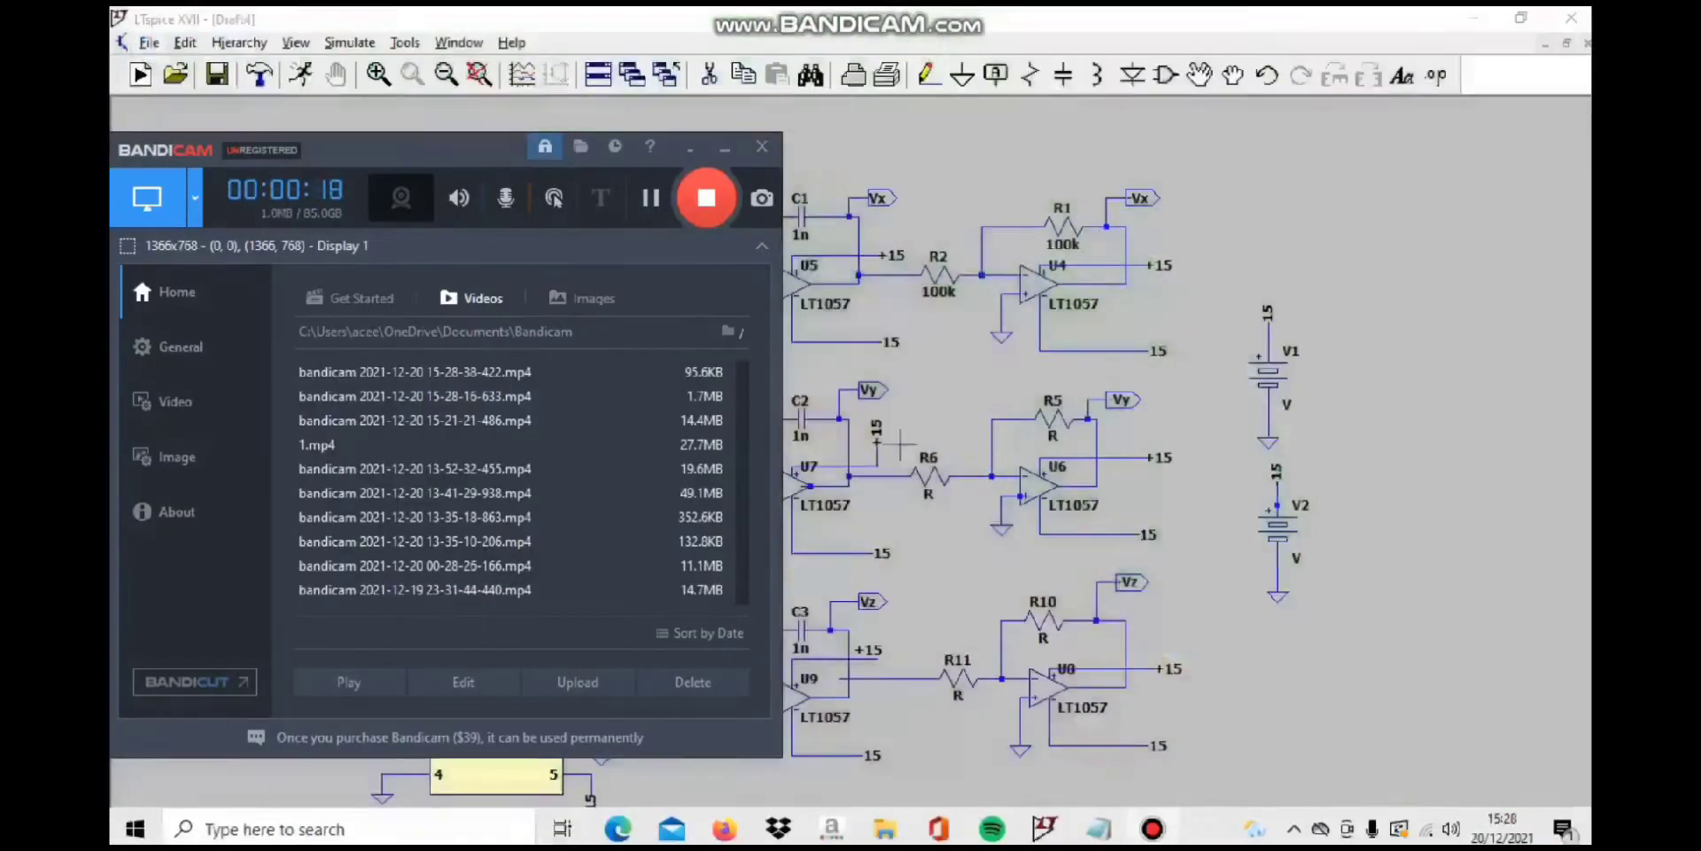
pyautogui.click(651, 199)
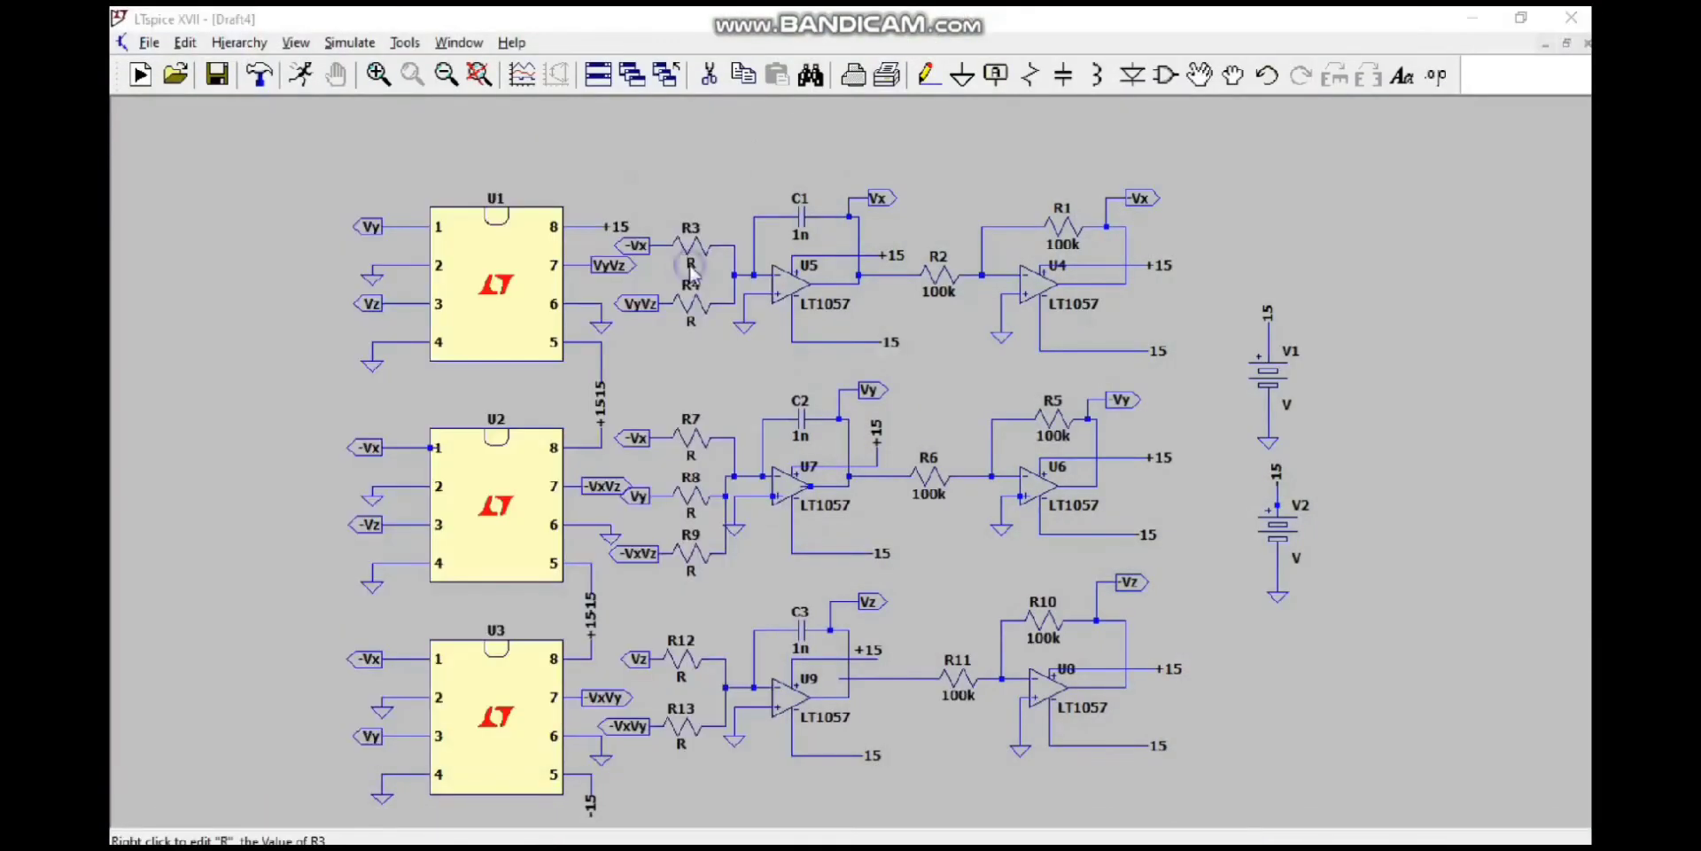
# Step: Set the resistance of R3 to 100k and R4 to 1k
pyautogui.rightClick(692, 265)
pyautogui.write('1')
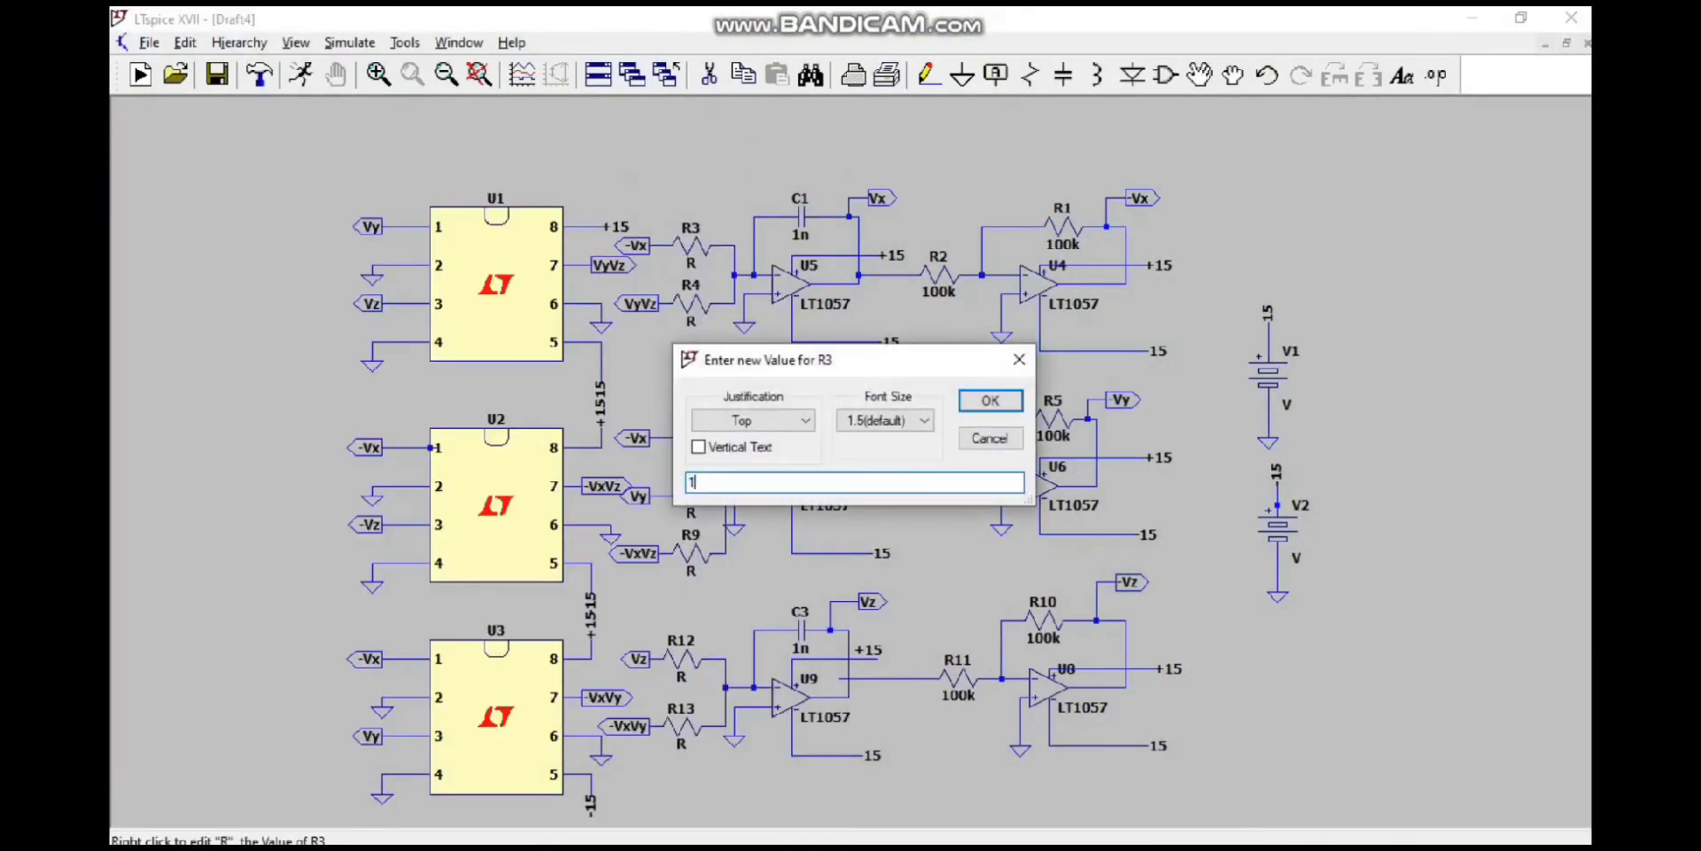
pyautogui.write('00k')
pyautogui.press('Return')
pyautogui.rightClick(691, 322)
pyautogui.write('1k')
pyautogui.press('Return')
# Step: Set the resistances of R7 and R8 to 100k and R9 to 1k
pyautogui.rightClick(698, 467)
pyautogui.write('100k')
pyautogui.press('Return')
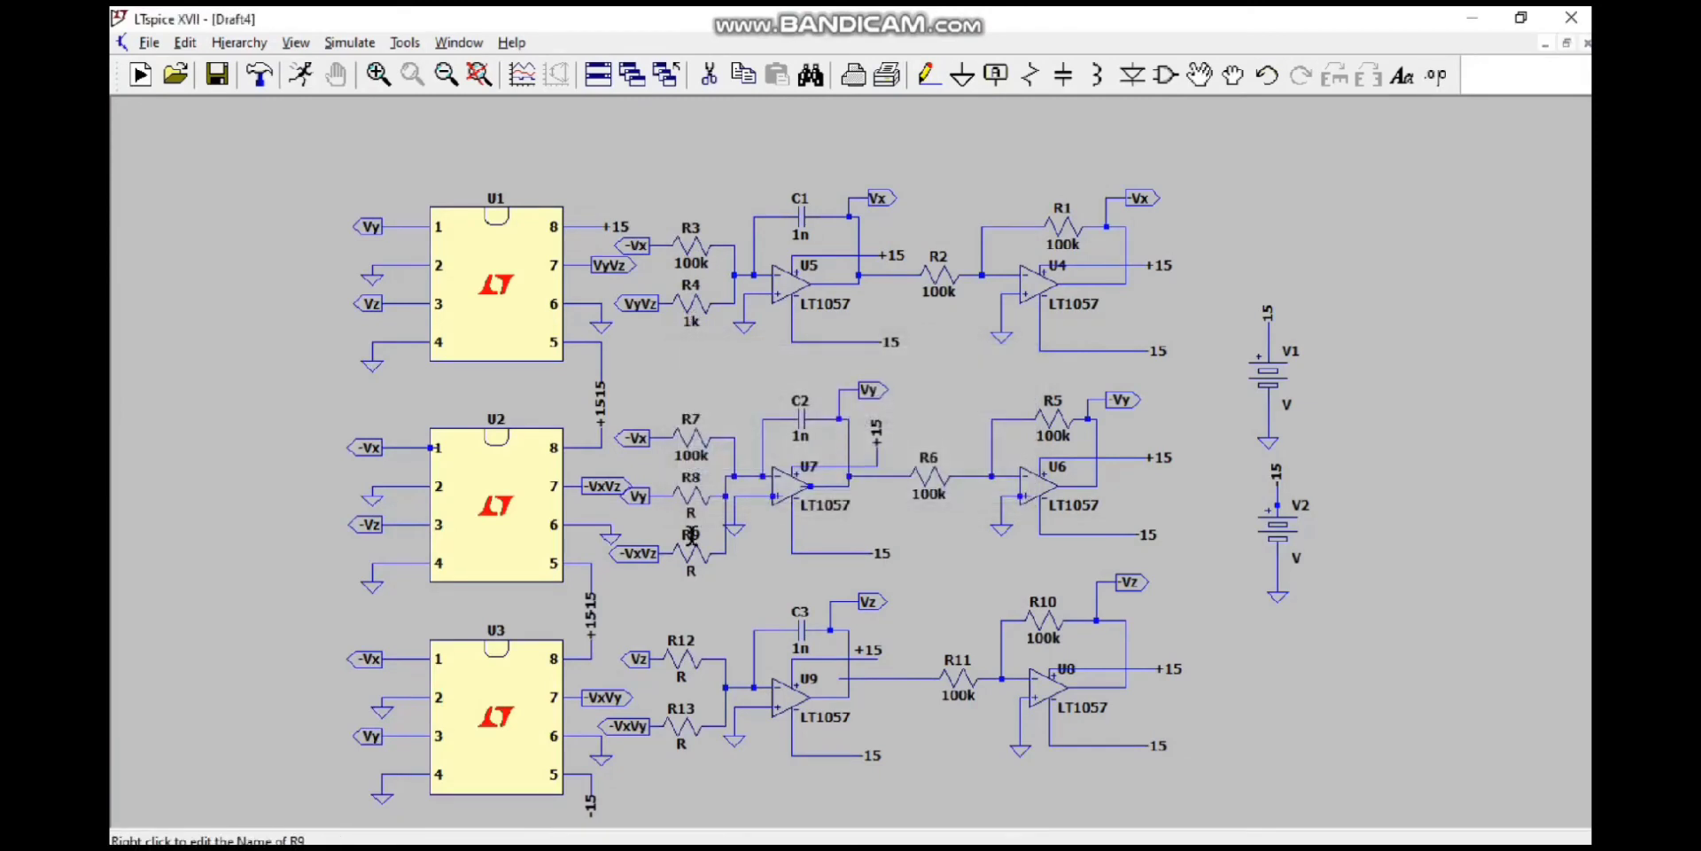
pyautogui.rightClick(692, 512)
pyautogui.write('100k')
pyautogui.press('Return')
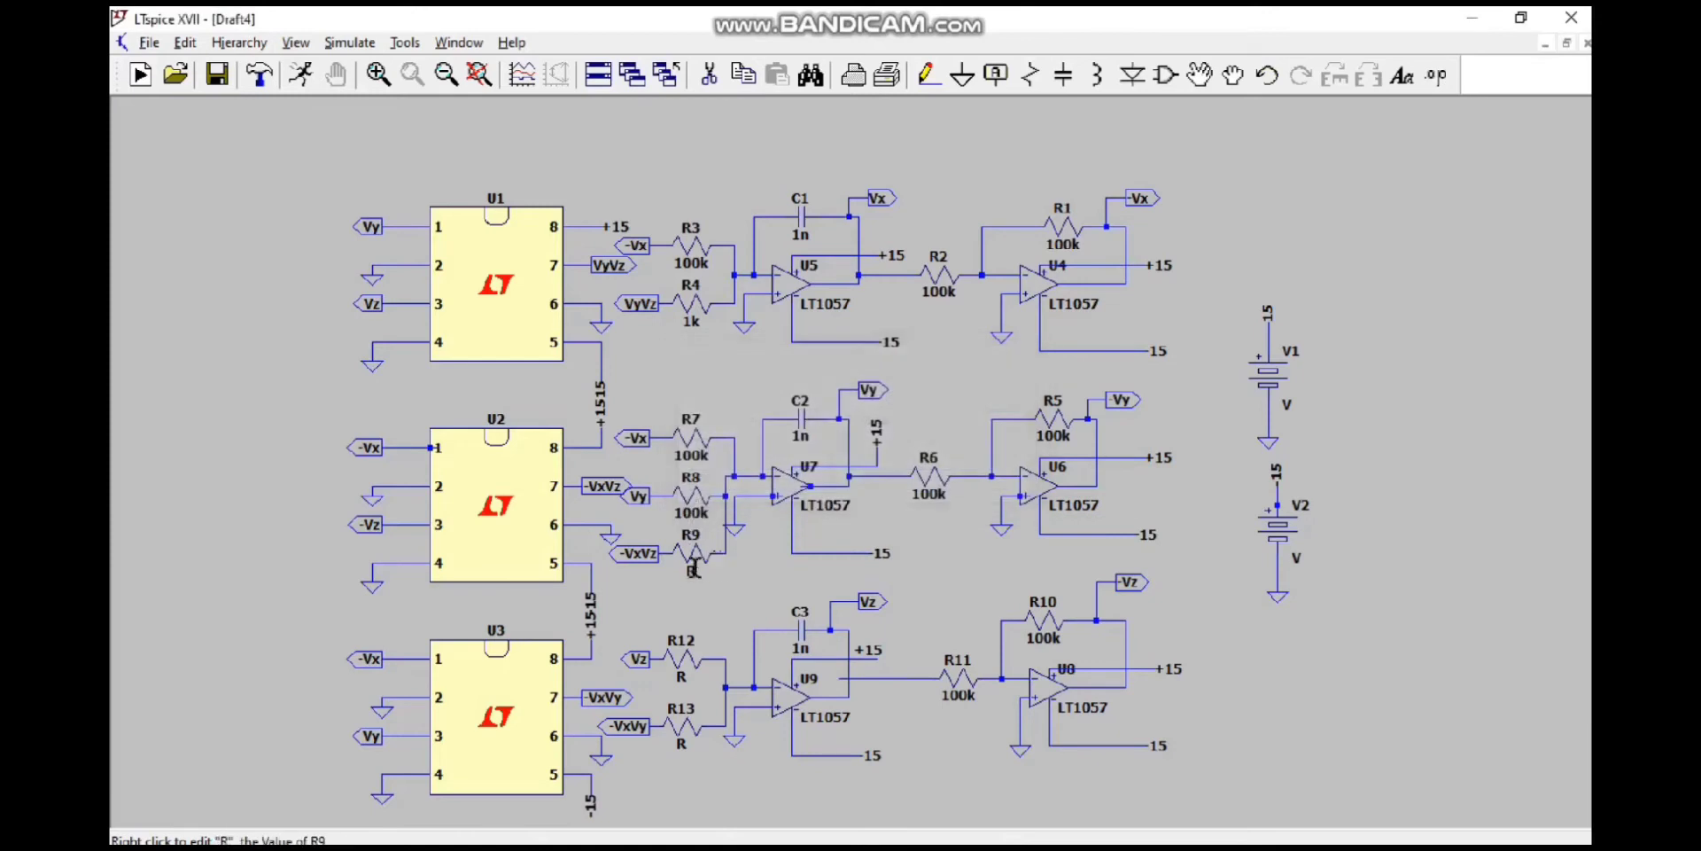
pyautogui.rightClick(690, 574)
pyautogui.write('1k')
pyautogui.press('Return')
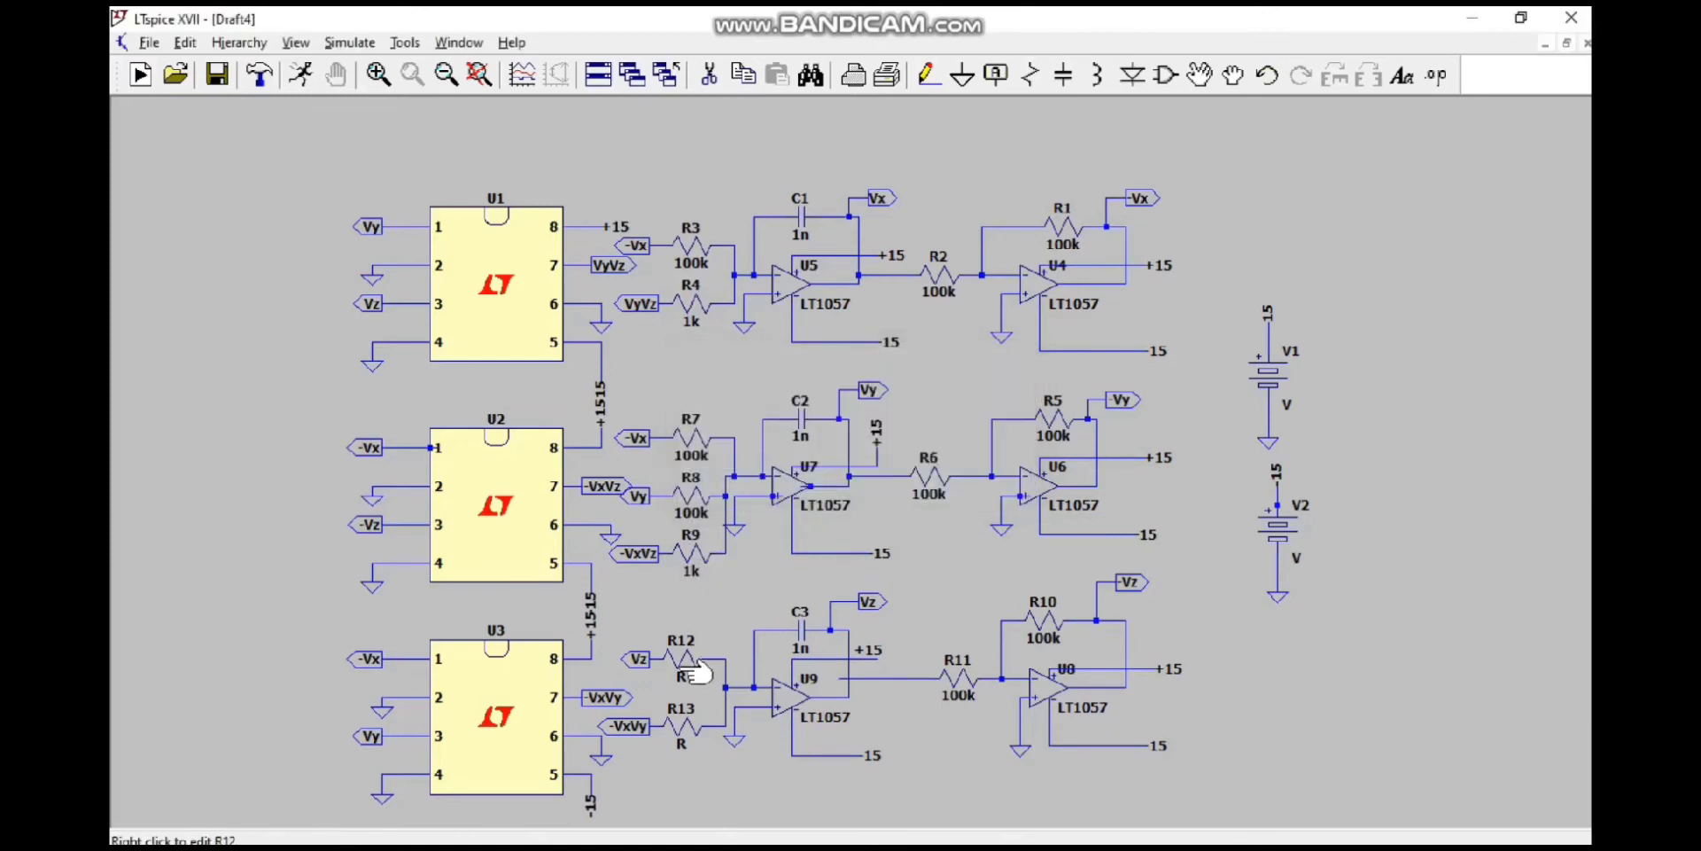
# Step: Set the resistance of R12 to 33.33k and R13 to 1k
pyautogui.rightClick(682, 675)
pyautogui.write('33')
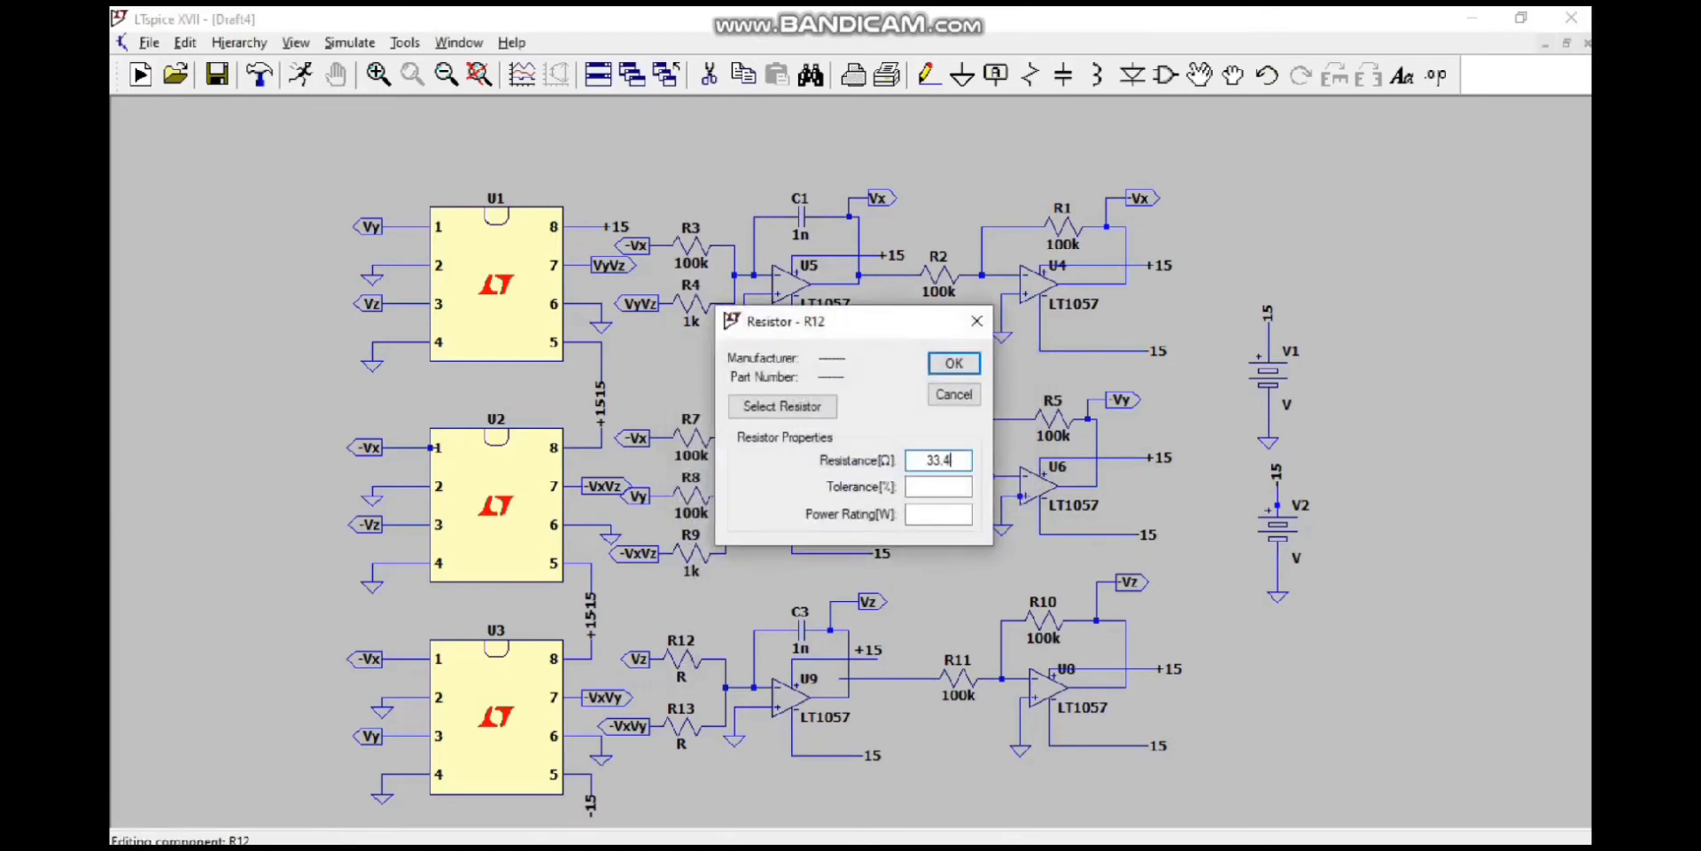
pyautogui.write('.33k')
pyautogui.press('Return')
pyautogui.rightClick(682, 743)
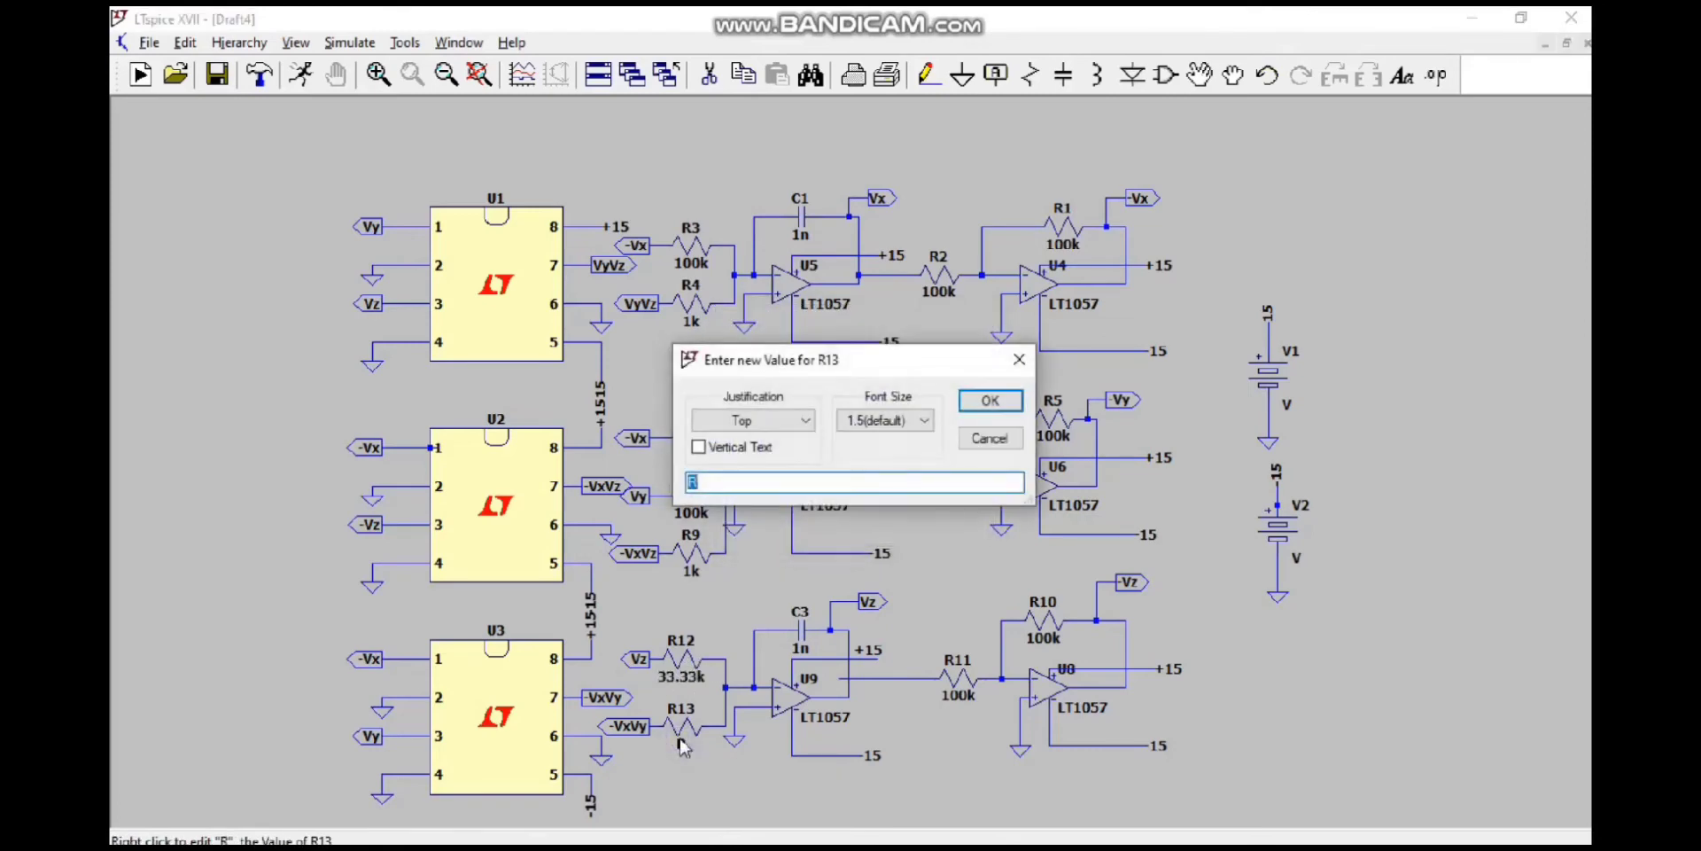
pyautogui.write('1k')
pyautogui.press('Return')
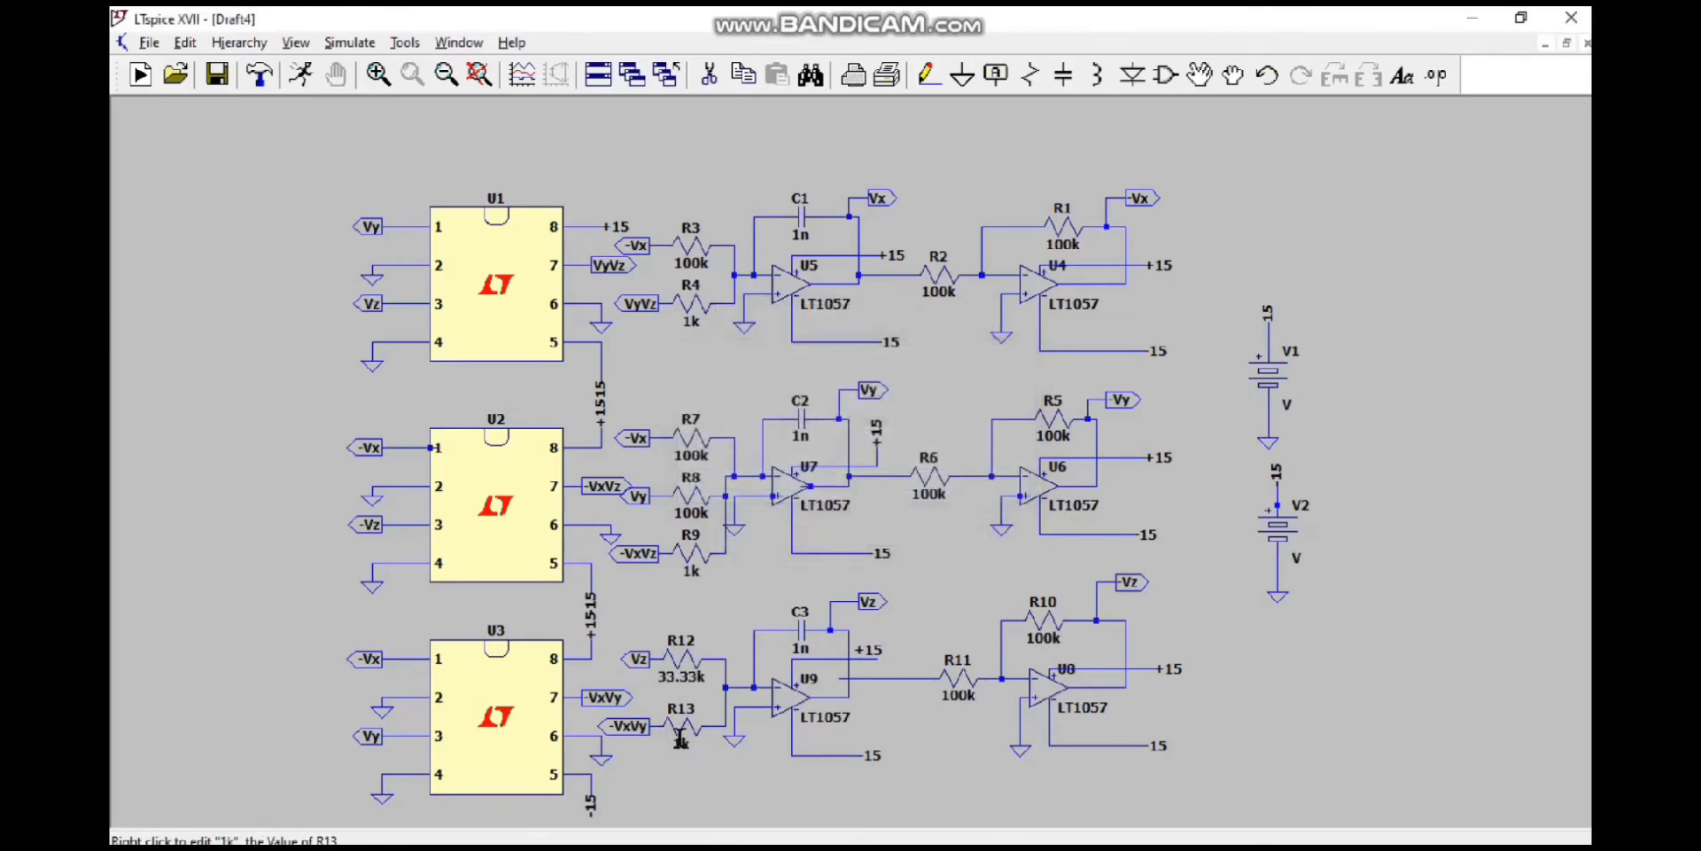
# Step: Switch to the AD633_JT model file in Notepad, look up the subcircuit name on its .ENDS line, and return to the schematic
pyautogui.moveTo(1152, 828)
pyautogui.click(1113, 776)
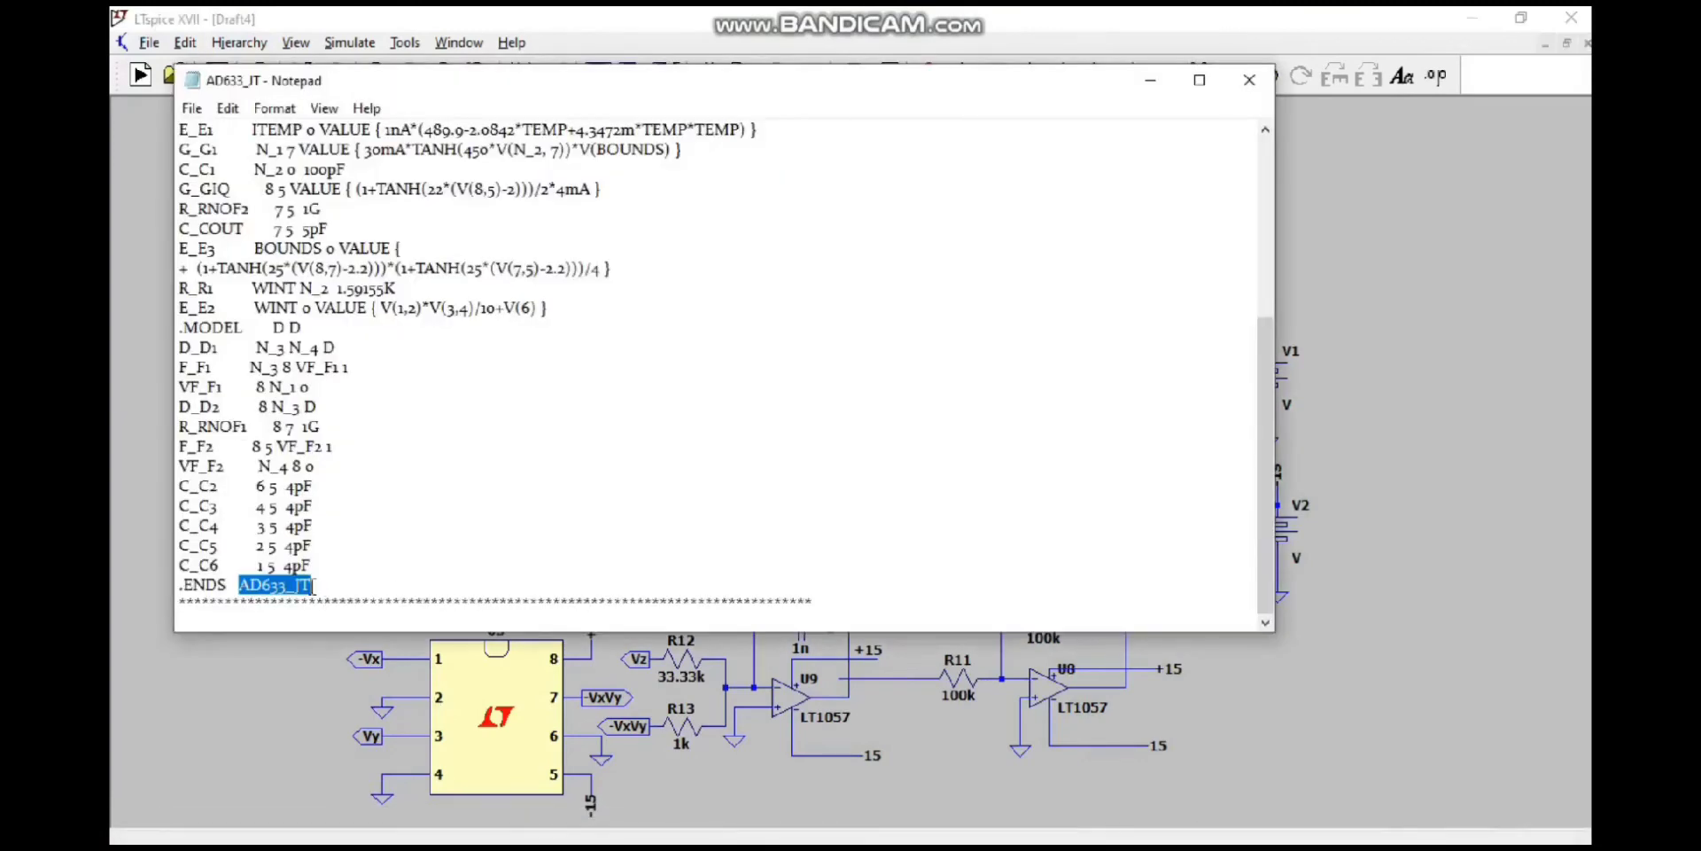
pyautogui.click(1150, 80)
# Step: Add the SPICE directive ".include AD633_JT.cir" and place it just above multiplier U1
pyautogui.click(1436, 76)
pyautogui.write('.')
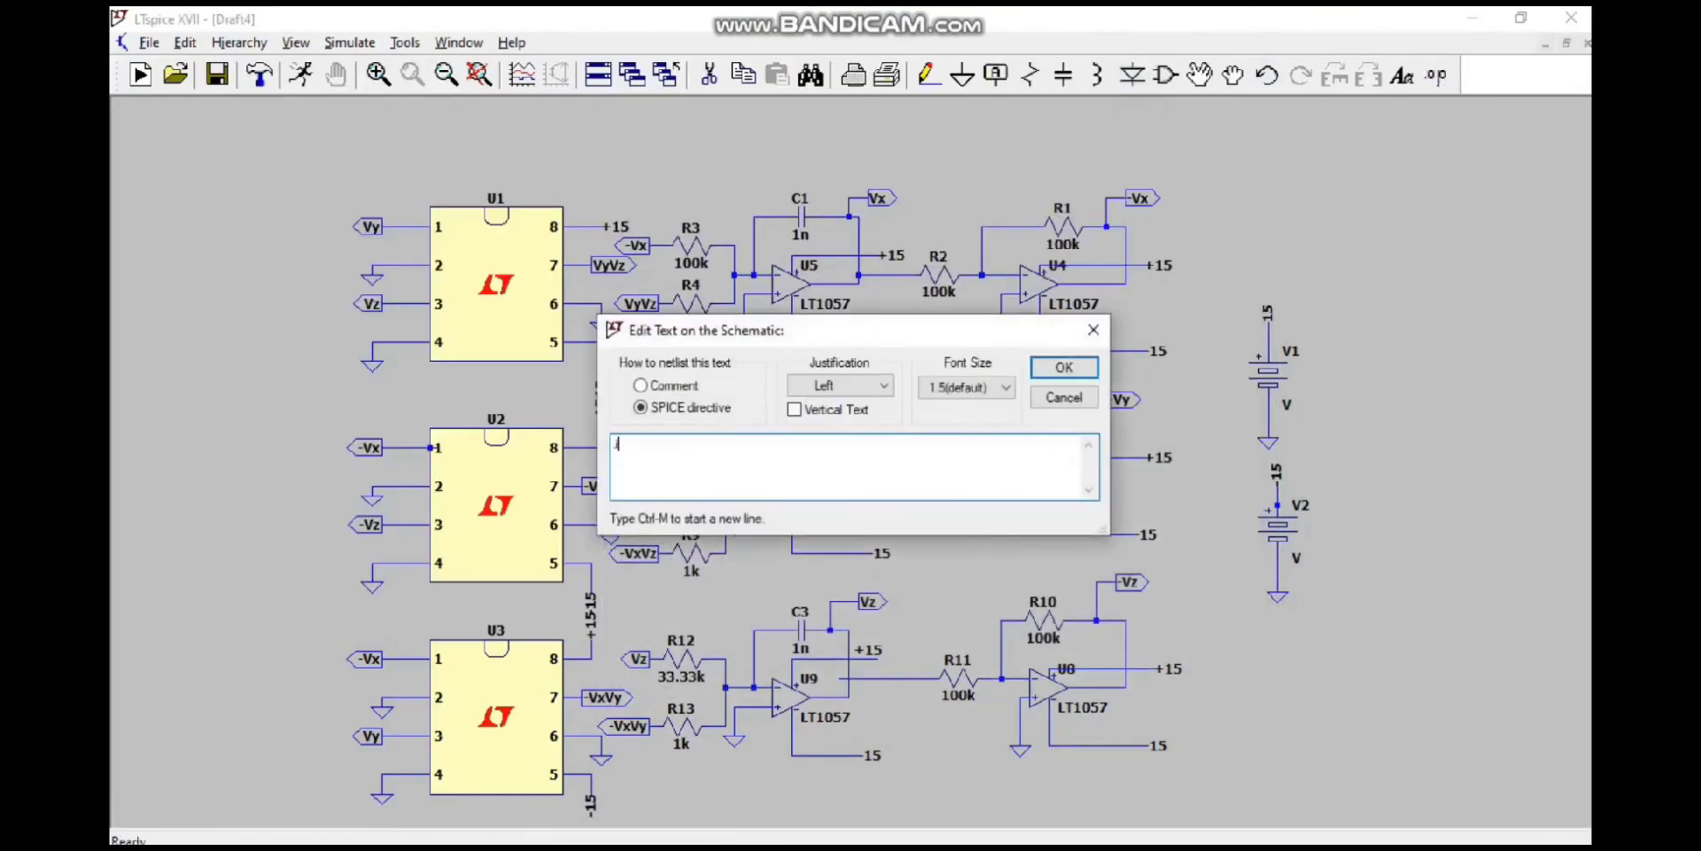
pyautogui.write('in')
pyautogui.write('clude AD633_JT.cir')
pyautogui.press('Return')
pyautogui.click(560, 174)
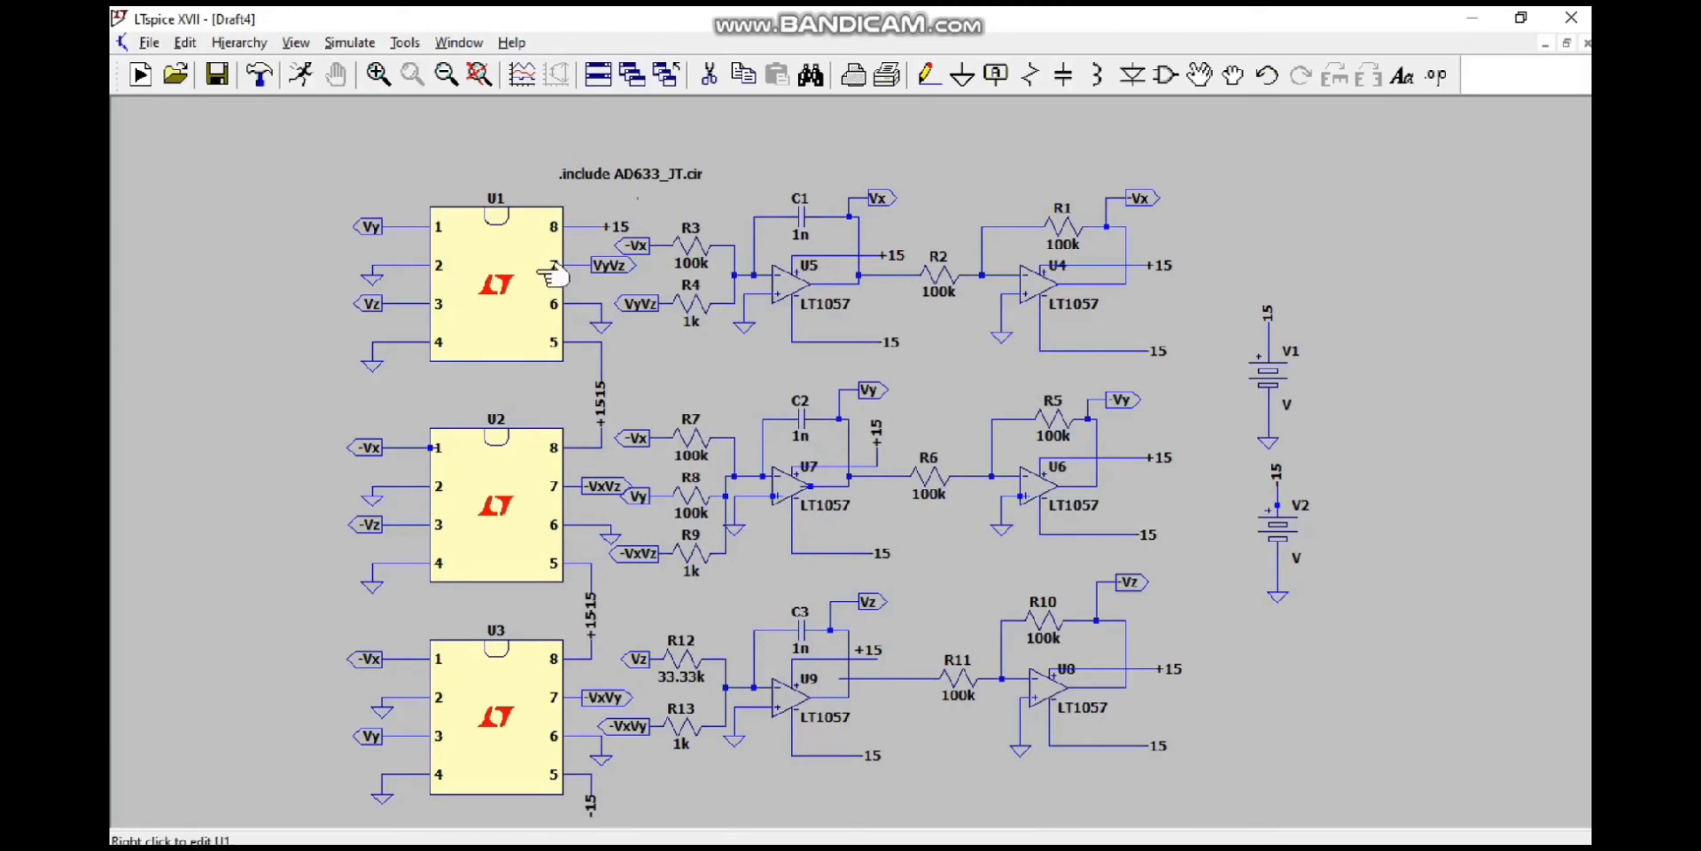
# Step: Set the Value attribute of multiplier U1 to AD633_JT
pyautogui.rightClick(496, 226)
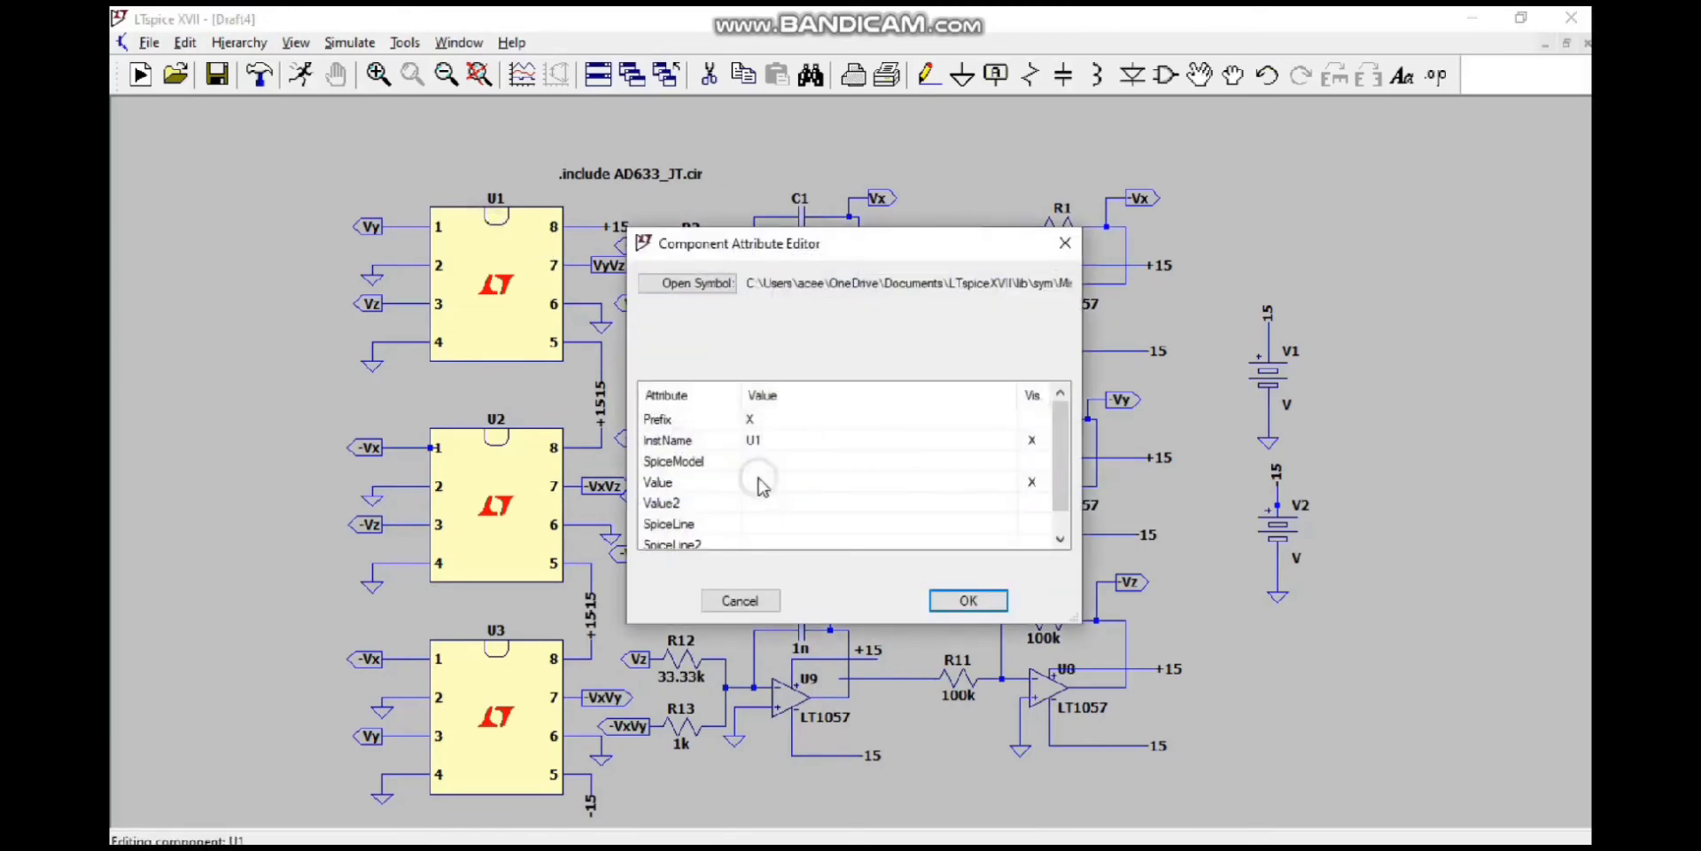
pyautogui.doubleClick(764, 487)
pyautogui.write('AD633_JT')
pyautogui.press('Return')
pyautogui.click(974, 599)
# Step: Set the Value attributes of multipliers U2 and U3 to AD633_JT
pyautogui.rightClick(498, 437)
pyautogui.click(747, 486)
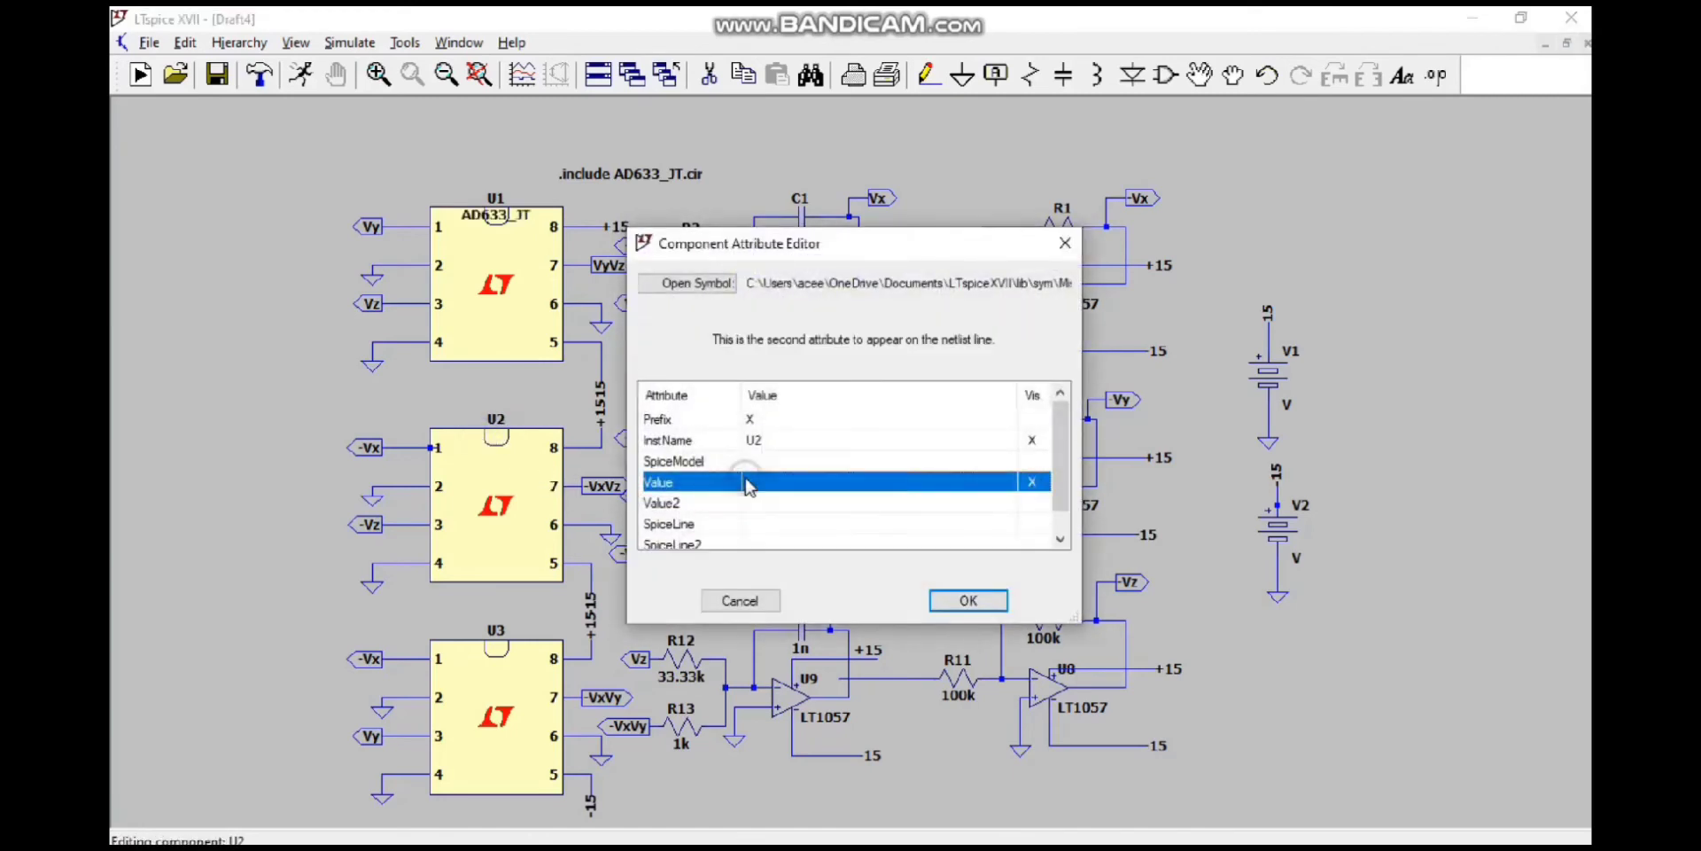
pyautogui.doubleClick(747, 486)
pyautogui.write('AD633_JT')
pyautogui.click(968, 599)
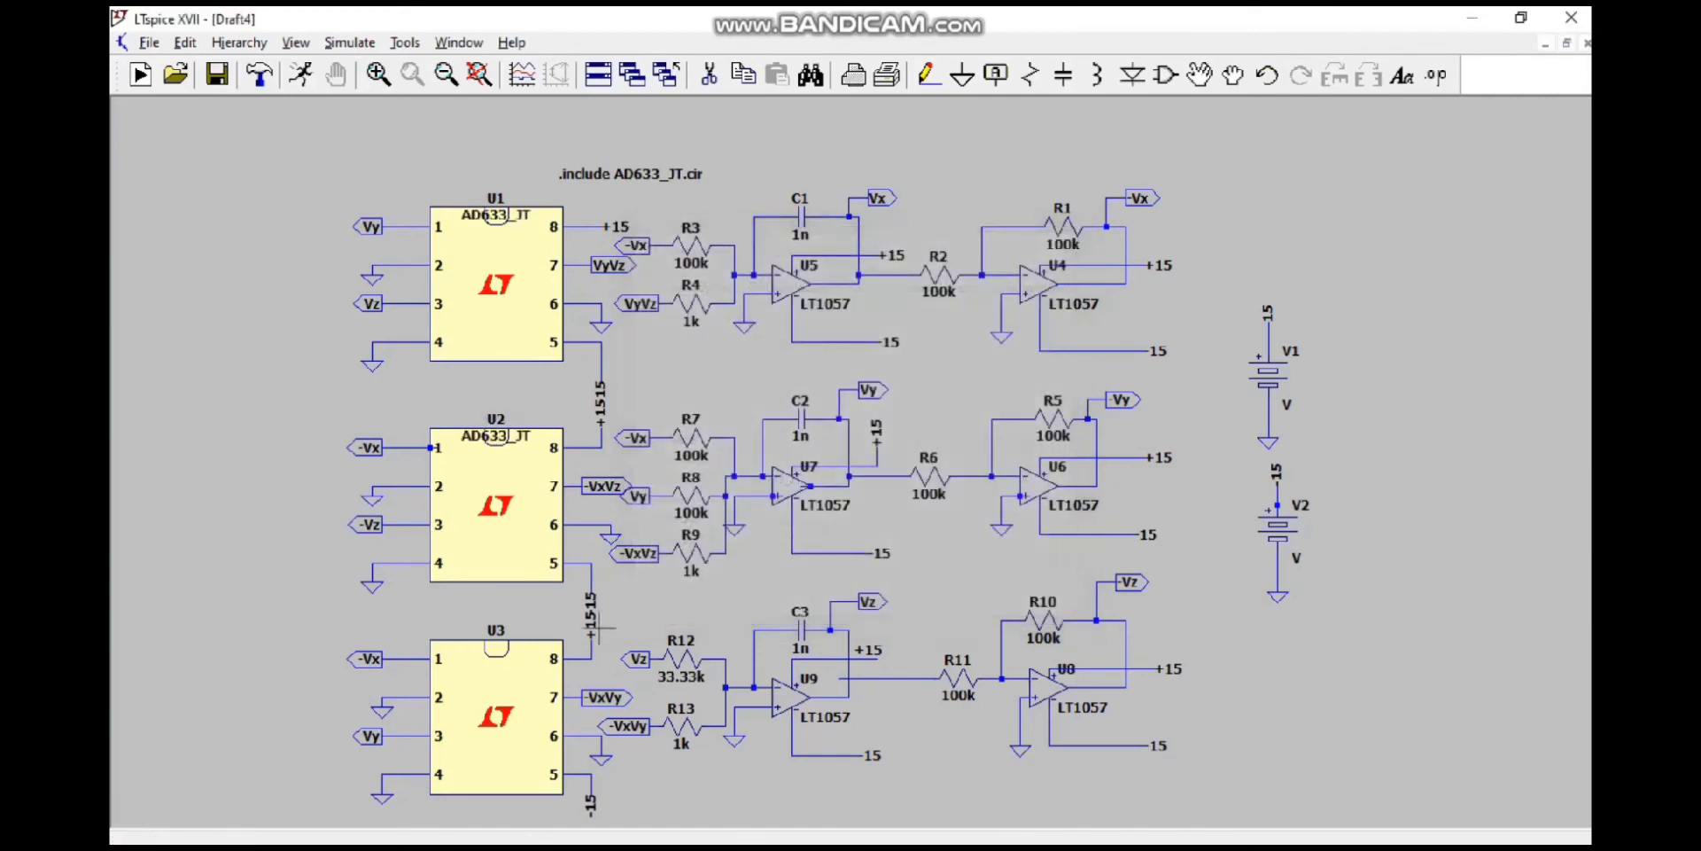
pyautogui.rightClick(507, 653)
pyautogui.click(746, 486)
pyautogui.doubleClick(748, 483)
pyautogui.write('AD633_JT')
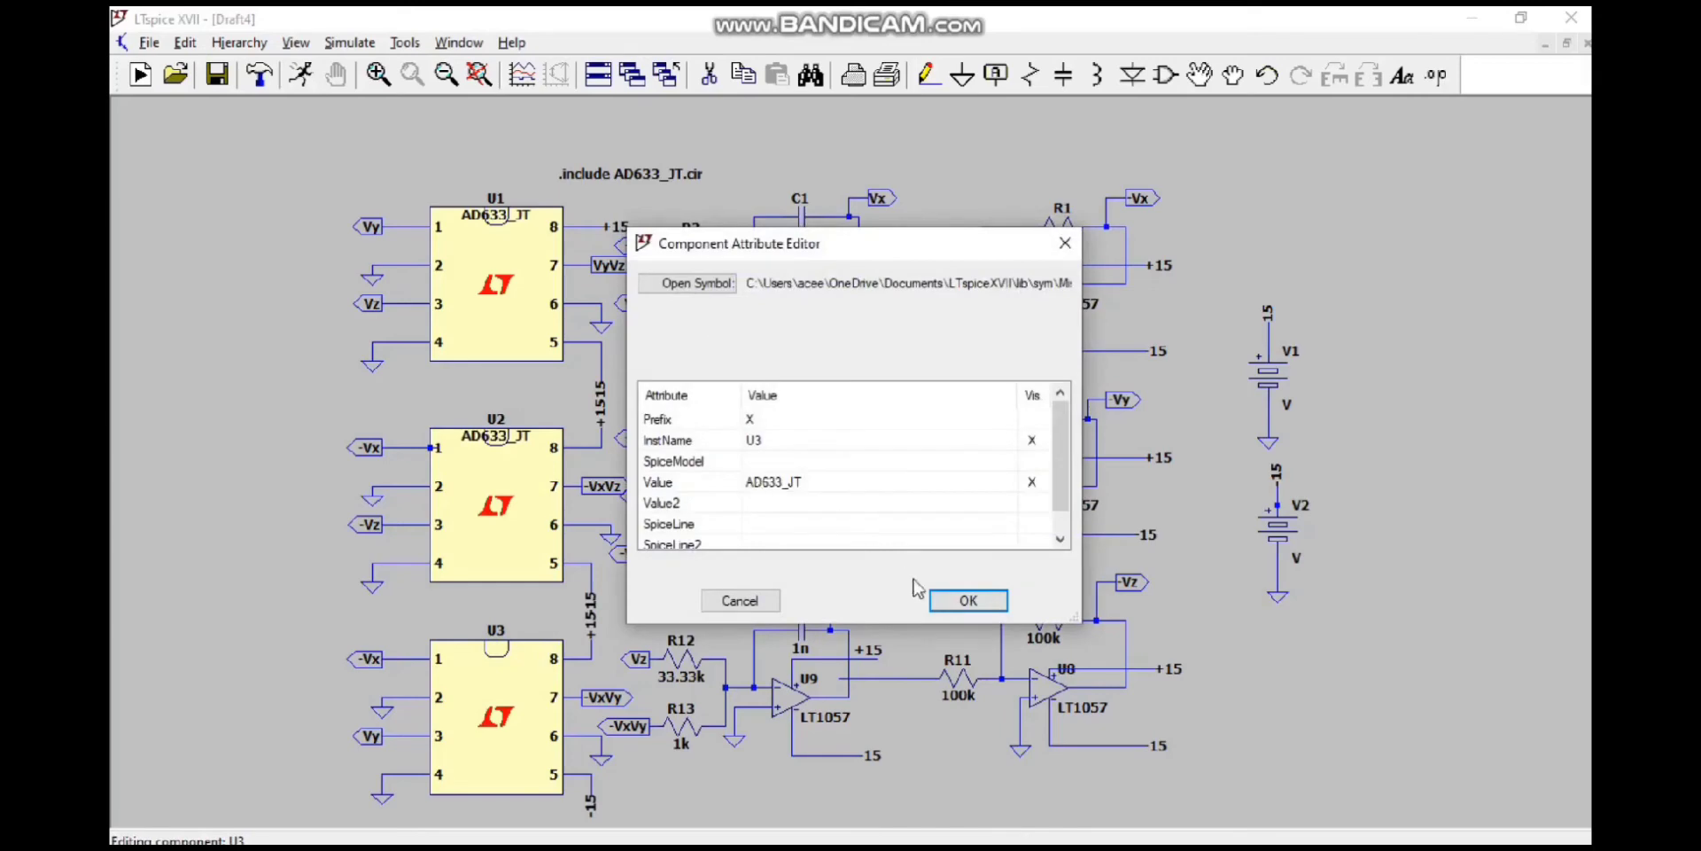
pyautogui.click(968, 600)
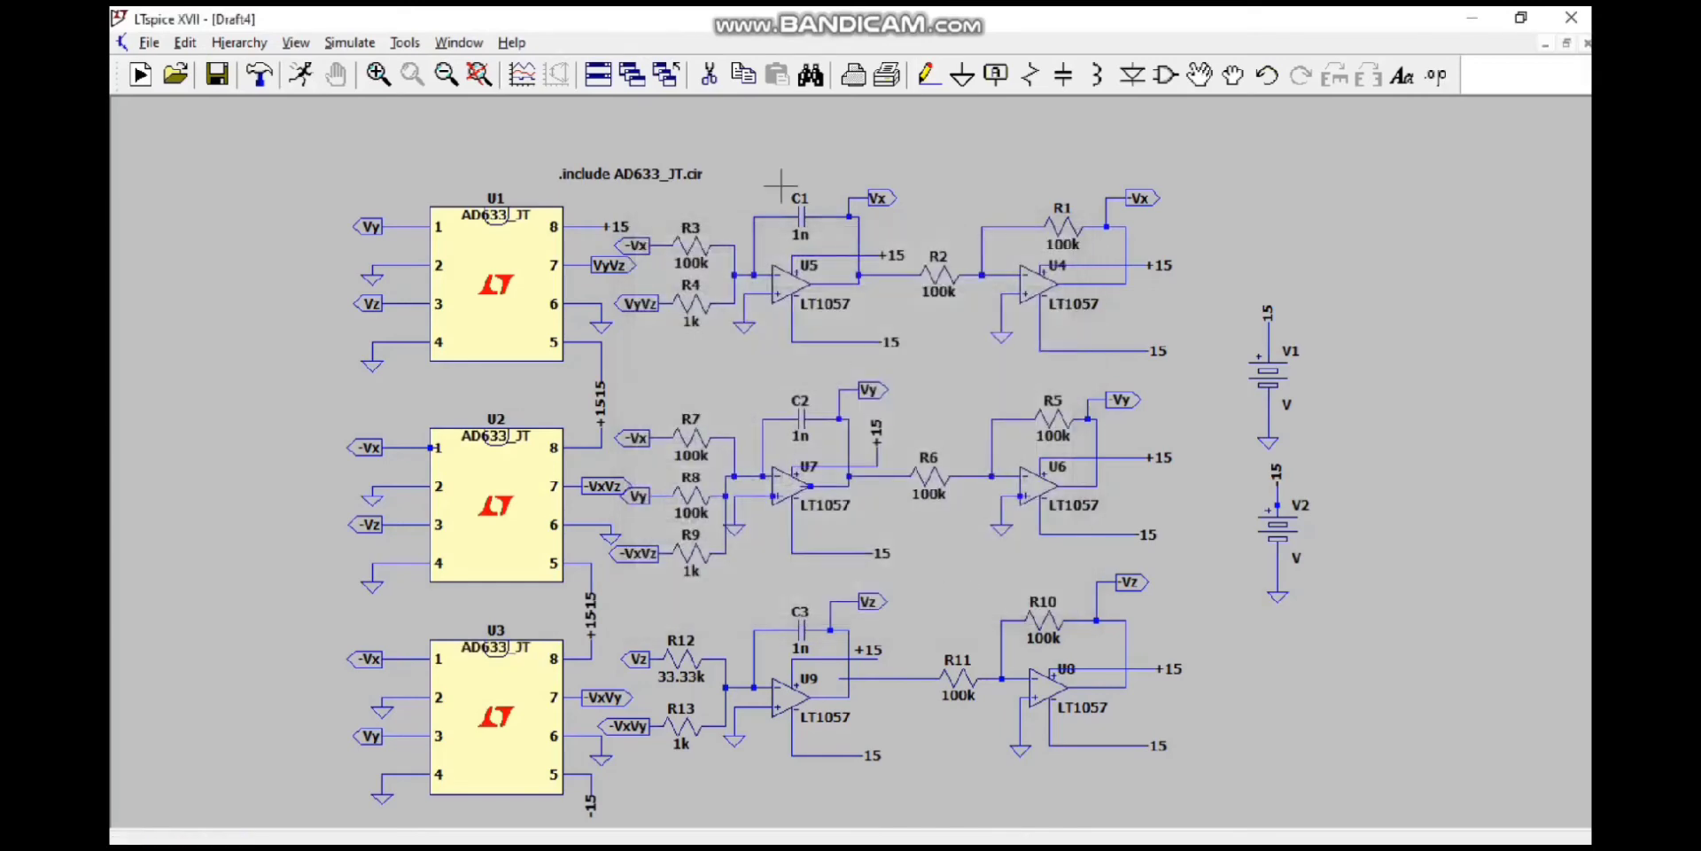
# Step: Save the schematic in the library op-amp folder under a file name combining the two authors' first names with "chaostic"
pyautogui.click(149, 43)
pyautogui.click(238, 124)
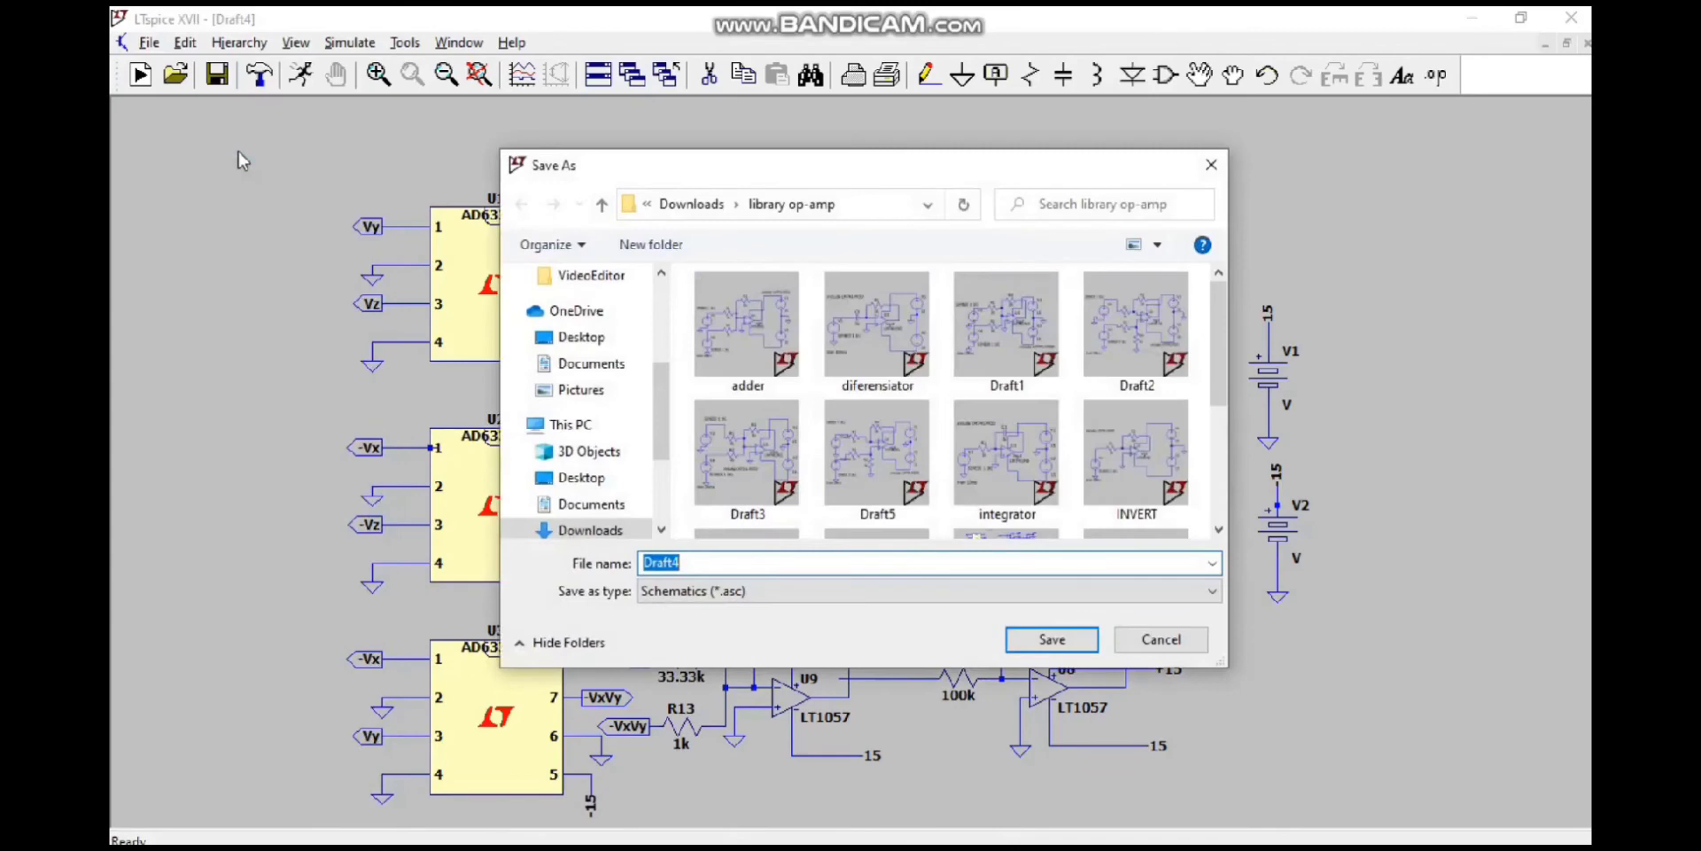
pyautogui.write('Julian_')
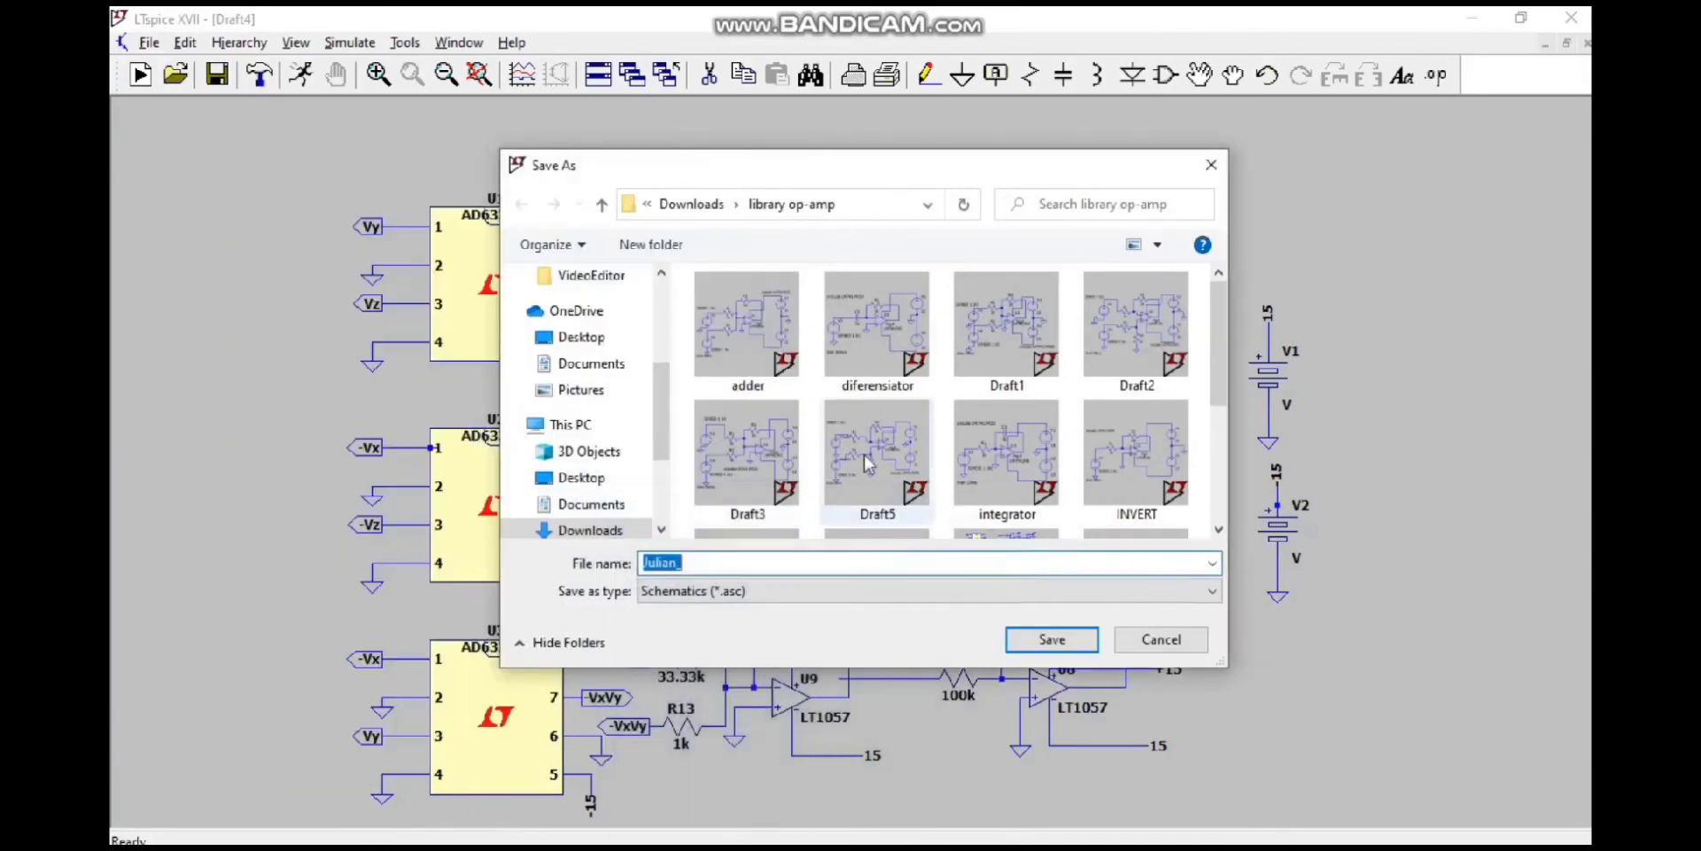
pyautogui.click(866, 565)
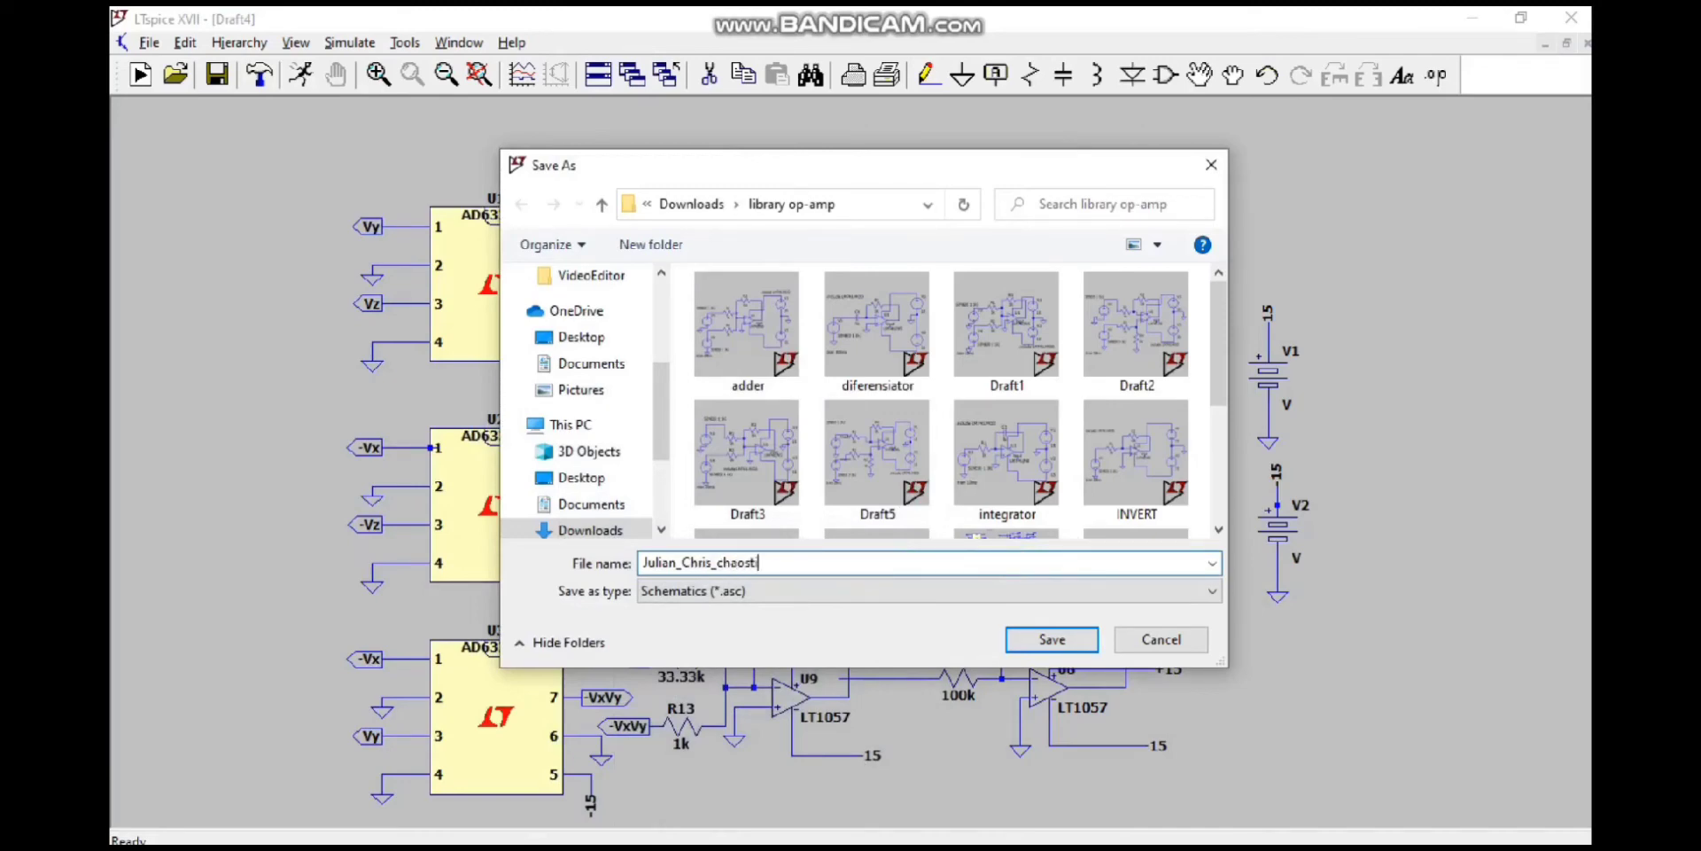
pyautogui.press('Return')
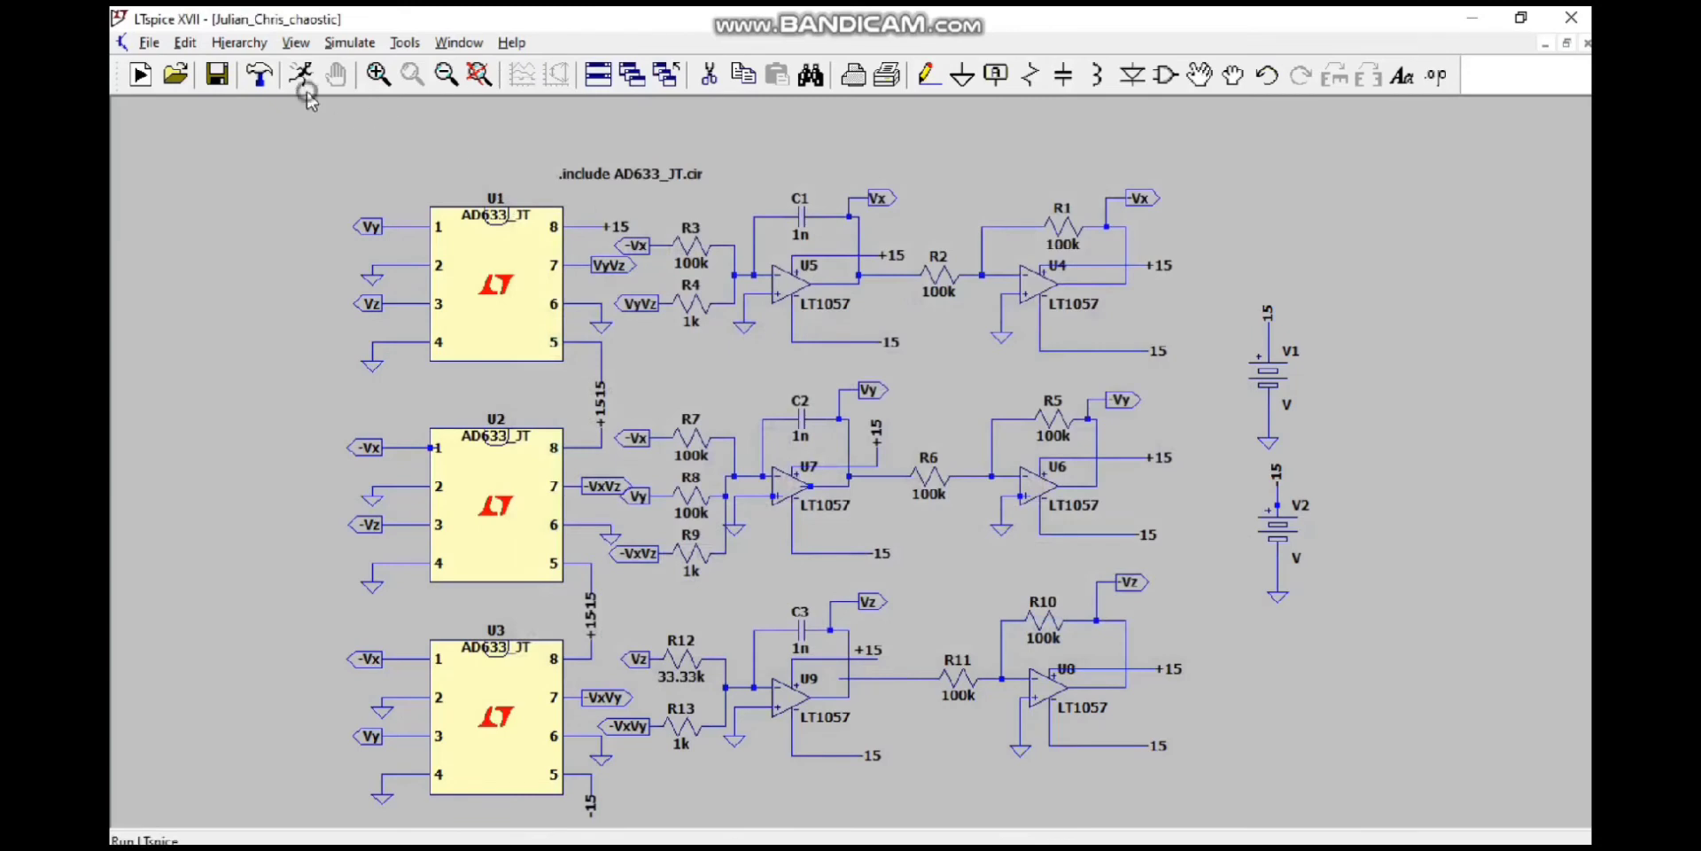
# Step: Run a transient simulation with stop time 100ms, data saving from 0 and maximum timestep 0.001, and review and close the error log
pyautogui.click(302, 76)
pyautogui.write('100mos')
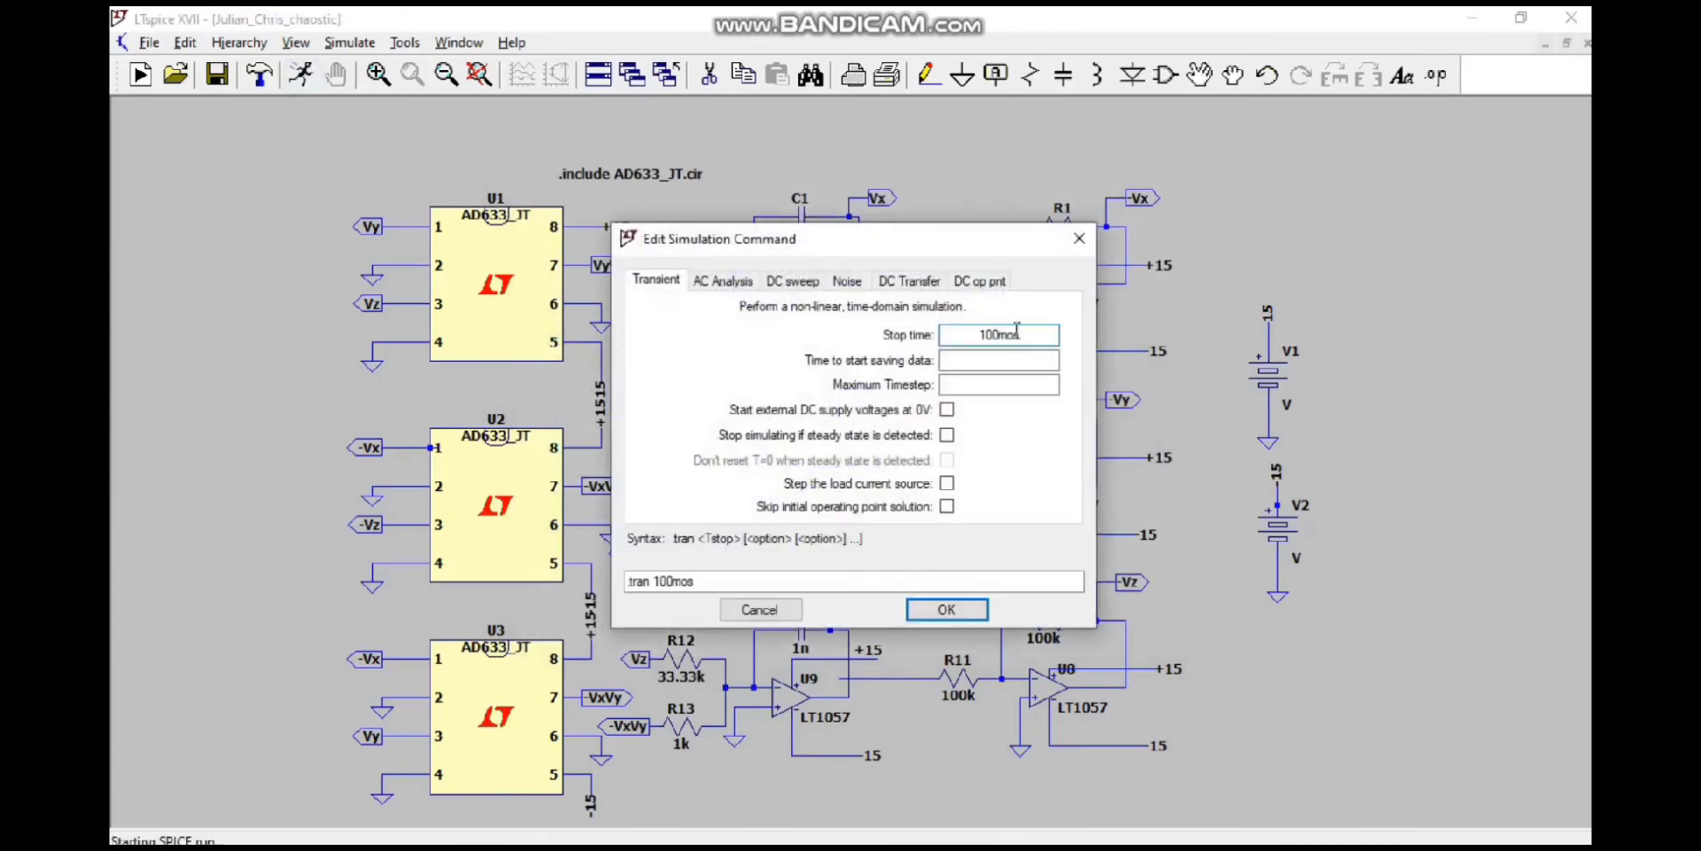
pyautogui.press('BackSpace')
pyautogui.click(1016, 359)
pyautogui.write('0')
pyautogui.click(1020, 384)
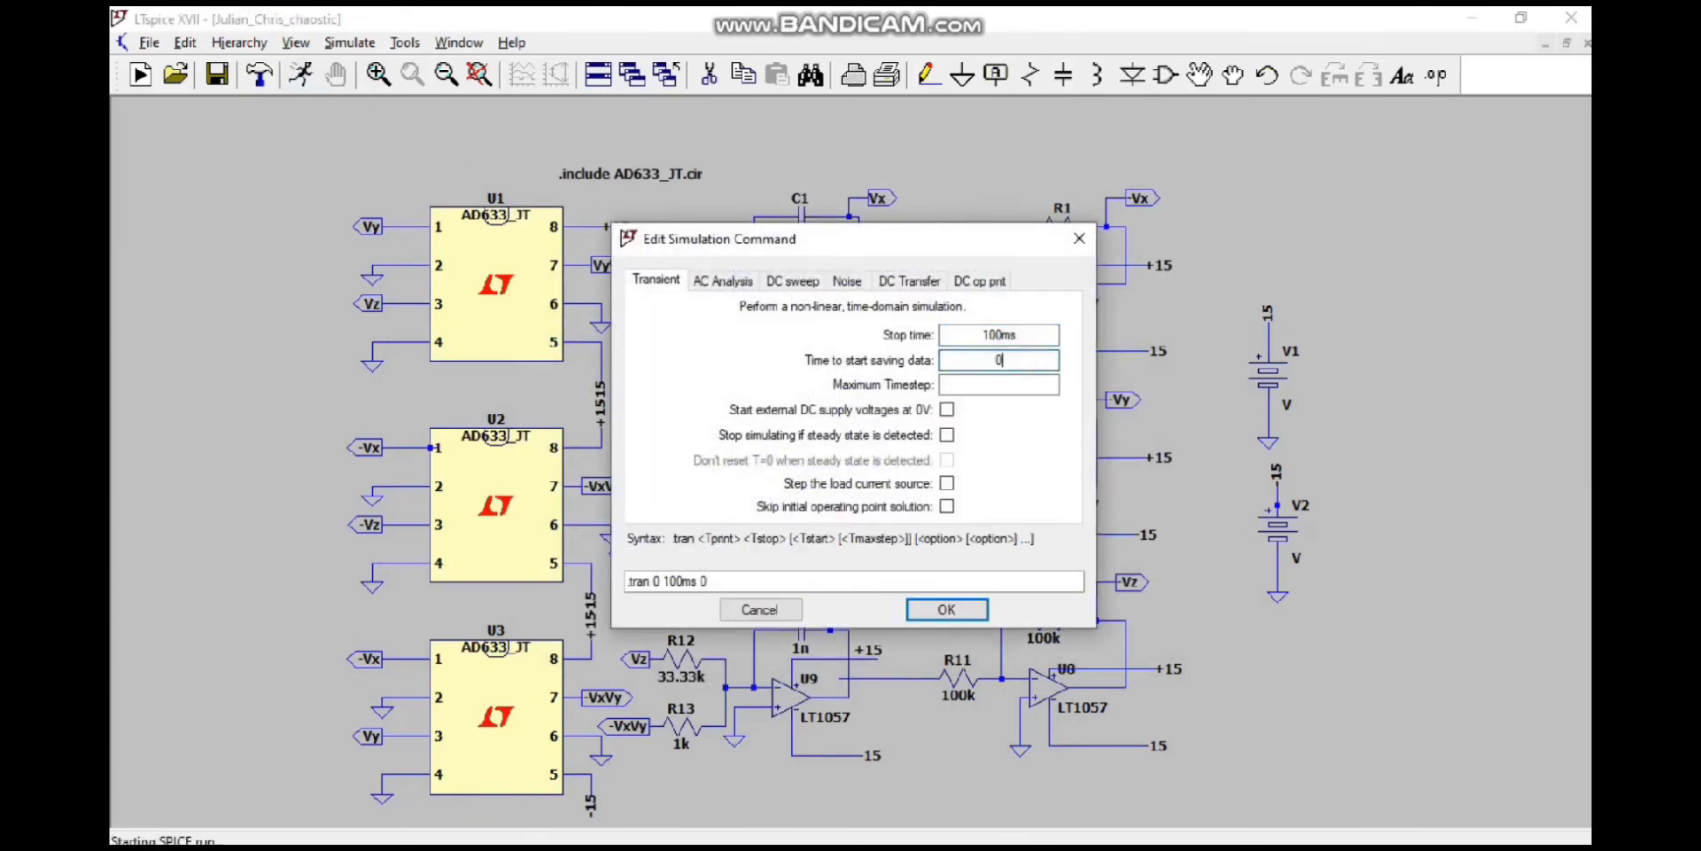
pyautogui.write('0.00')
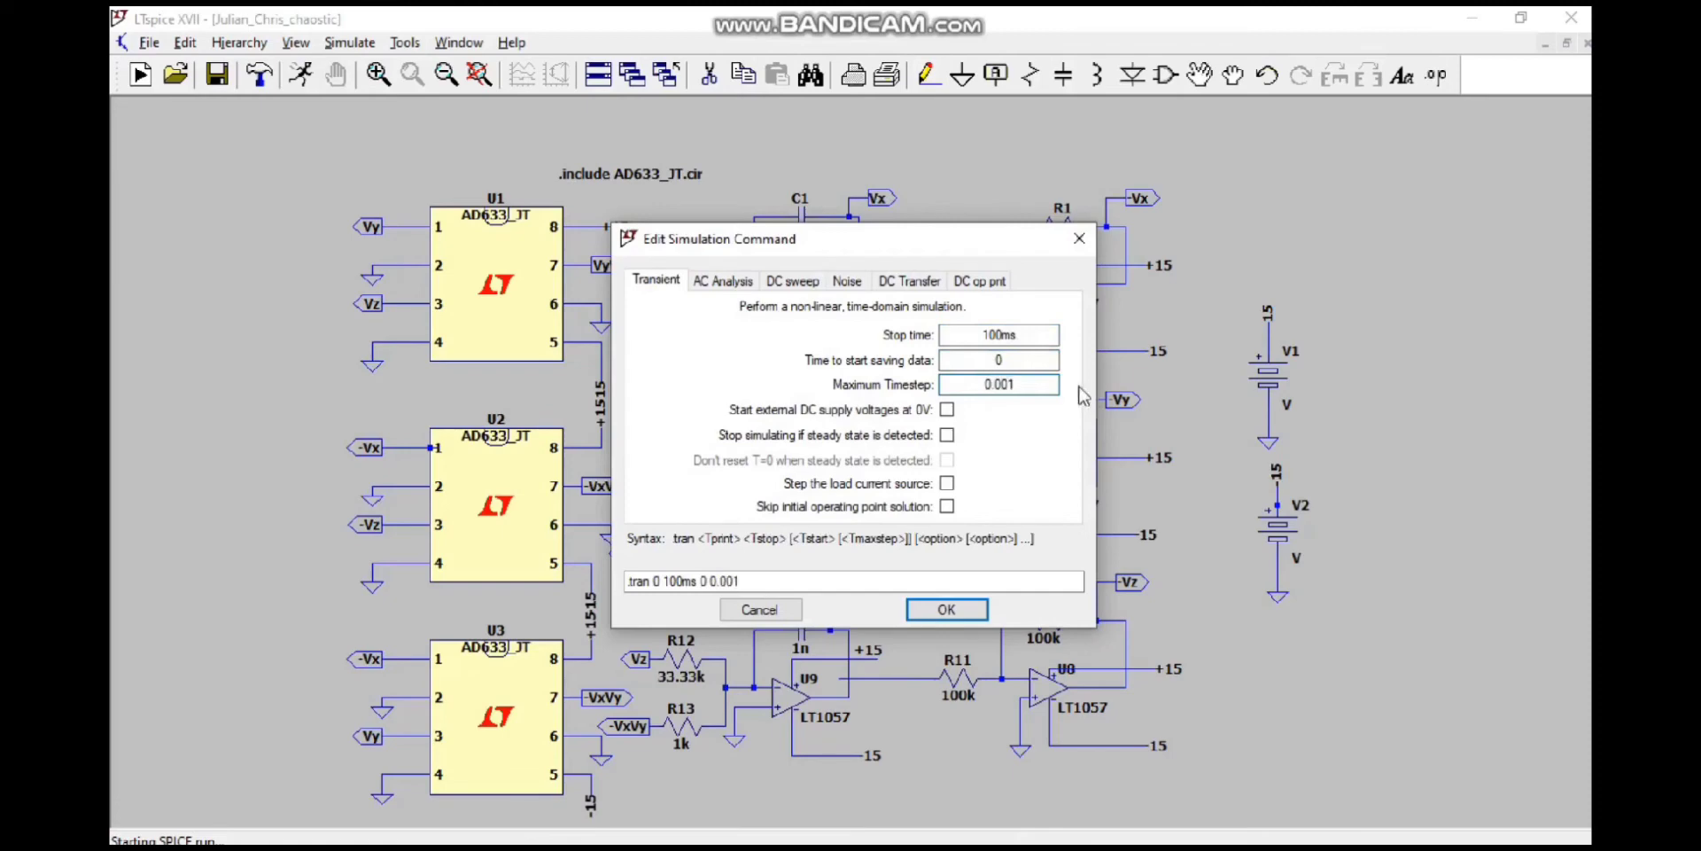
pyautogui.write('1')
pyautogui.click(946, 609)
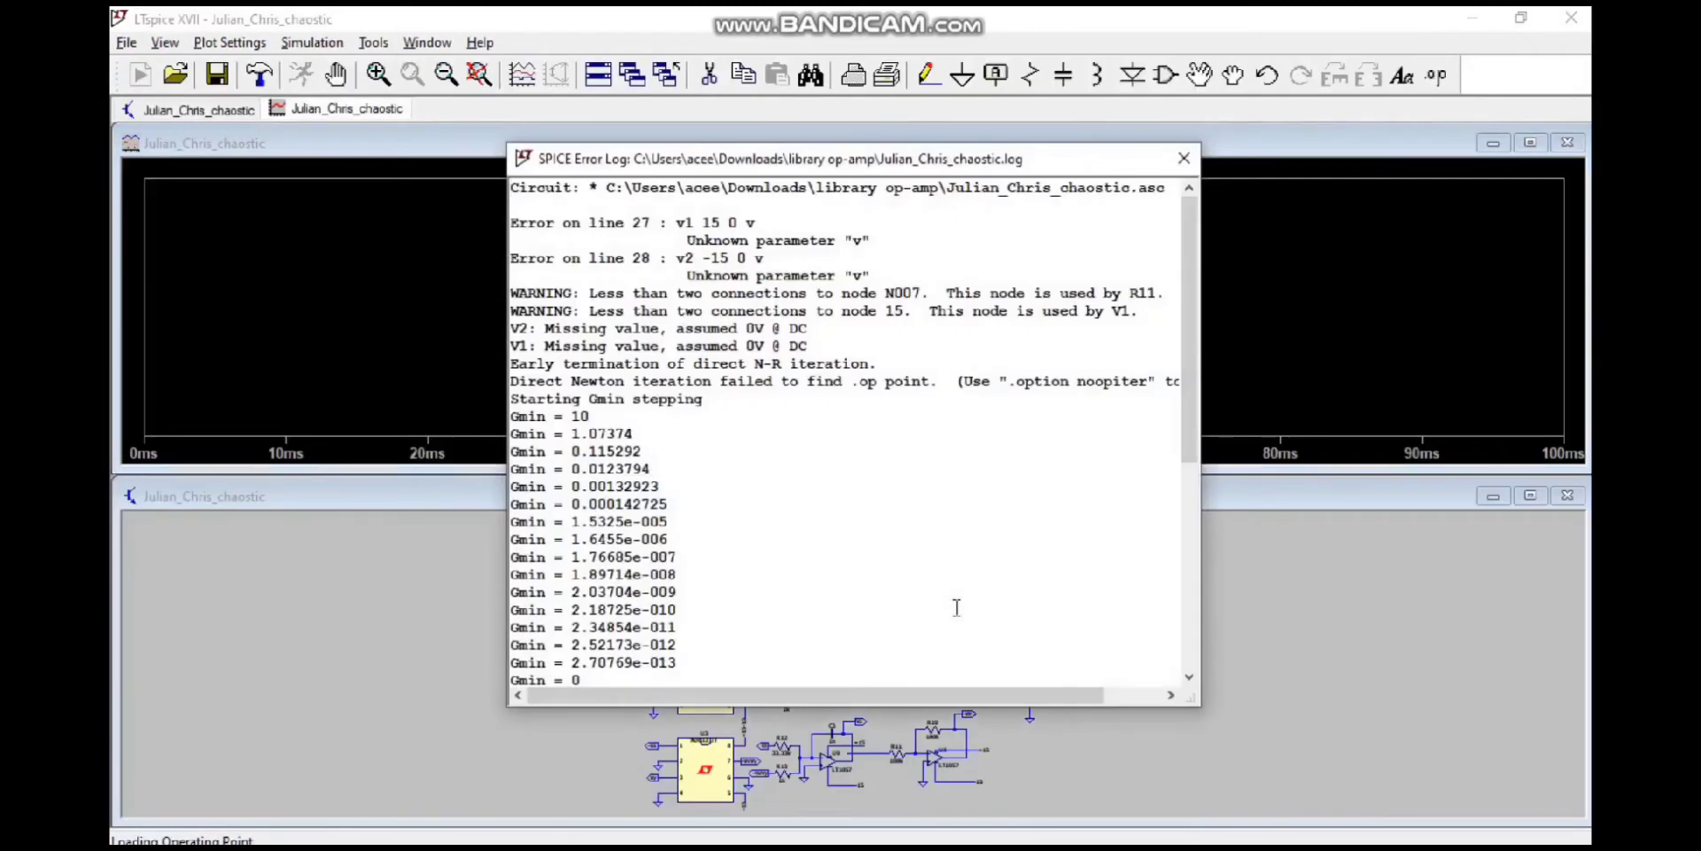
pyautogui.scroll(-7, 956, 607)
pyautogui.click(1183, 158)
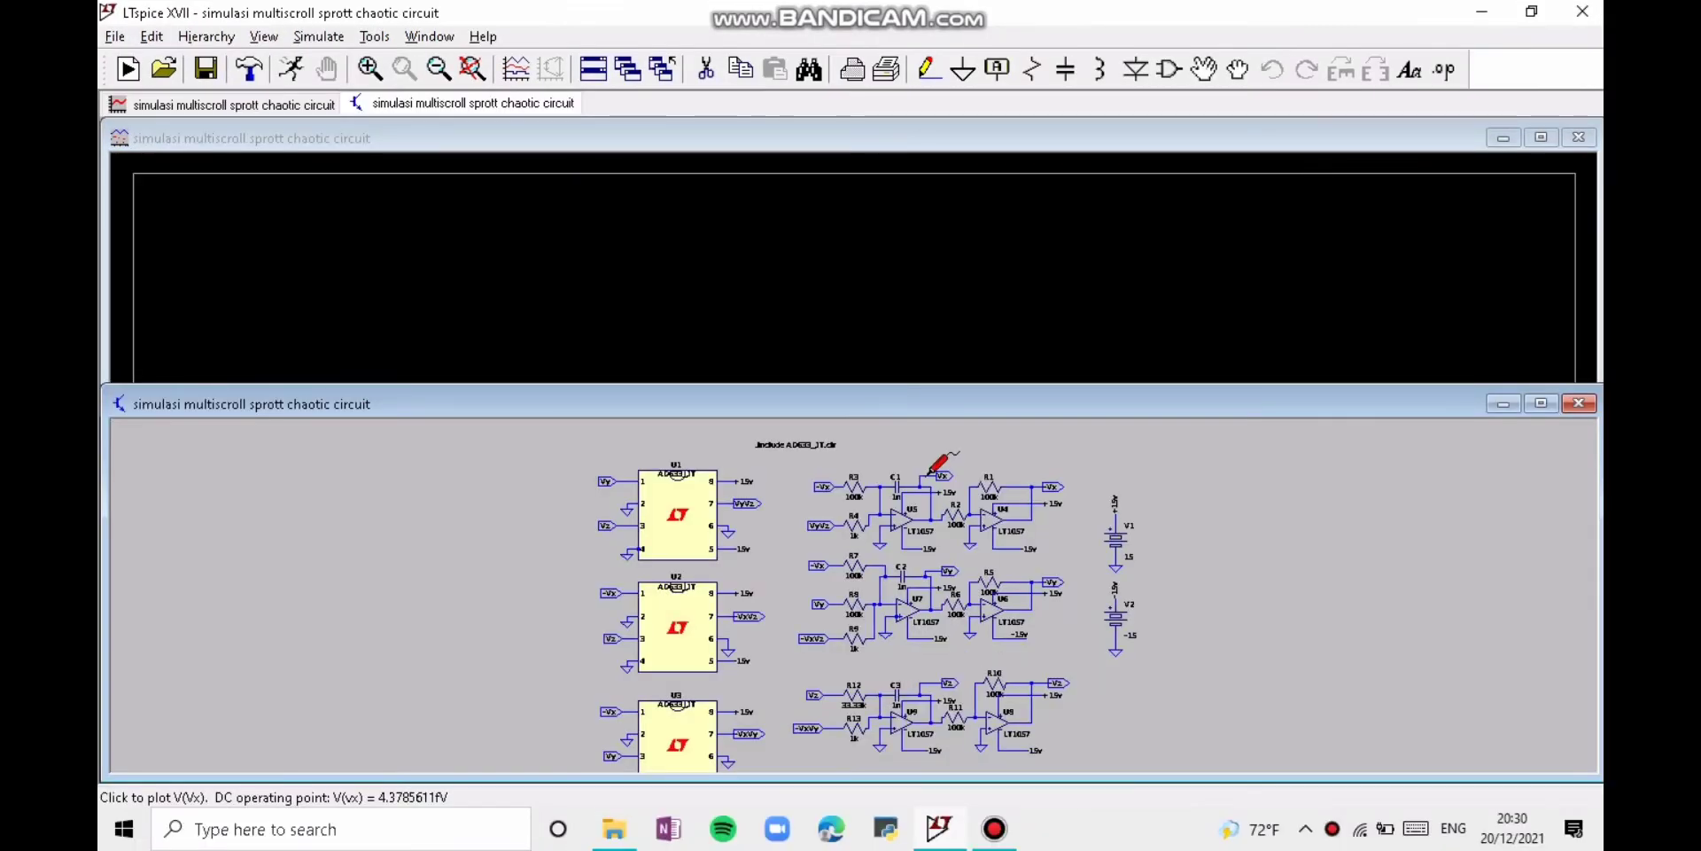
# Step: Plot the voltages at the Vx, Vy and Vz nodes of the multiscroll Sprott circuit in turn and maximize the waveform window
pyautogui.click(928, 473)
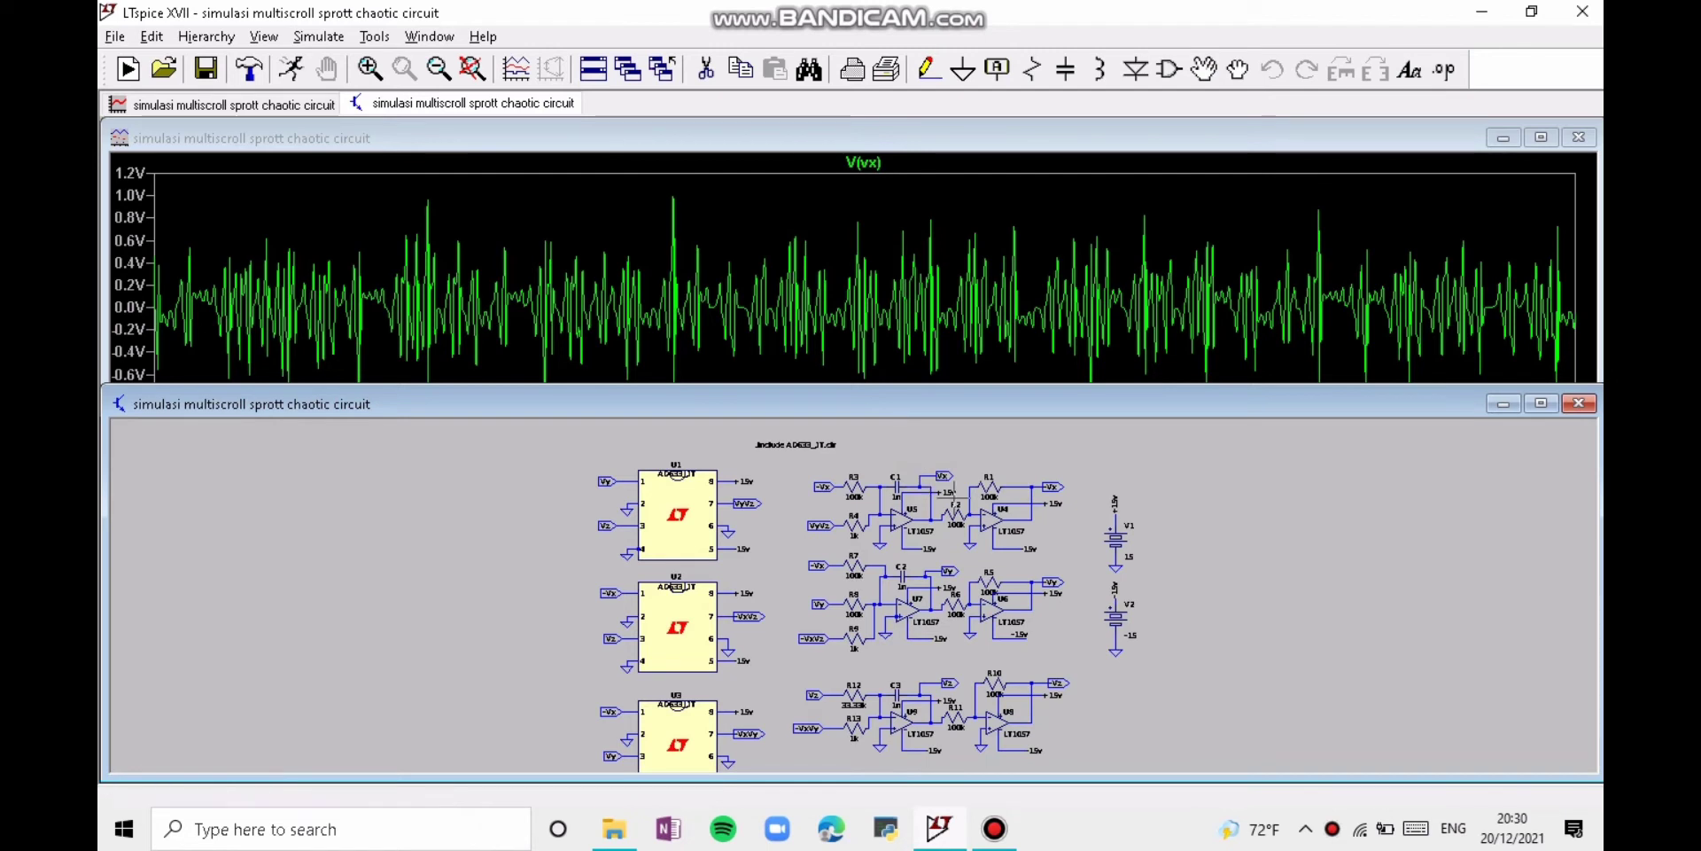
pyautogui.click(933, 570)
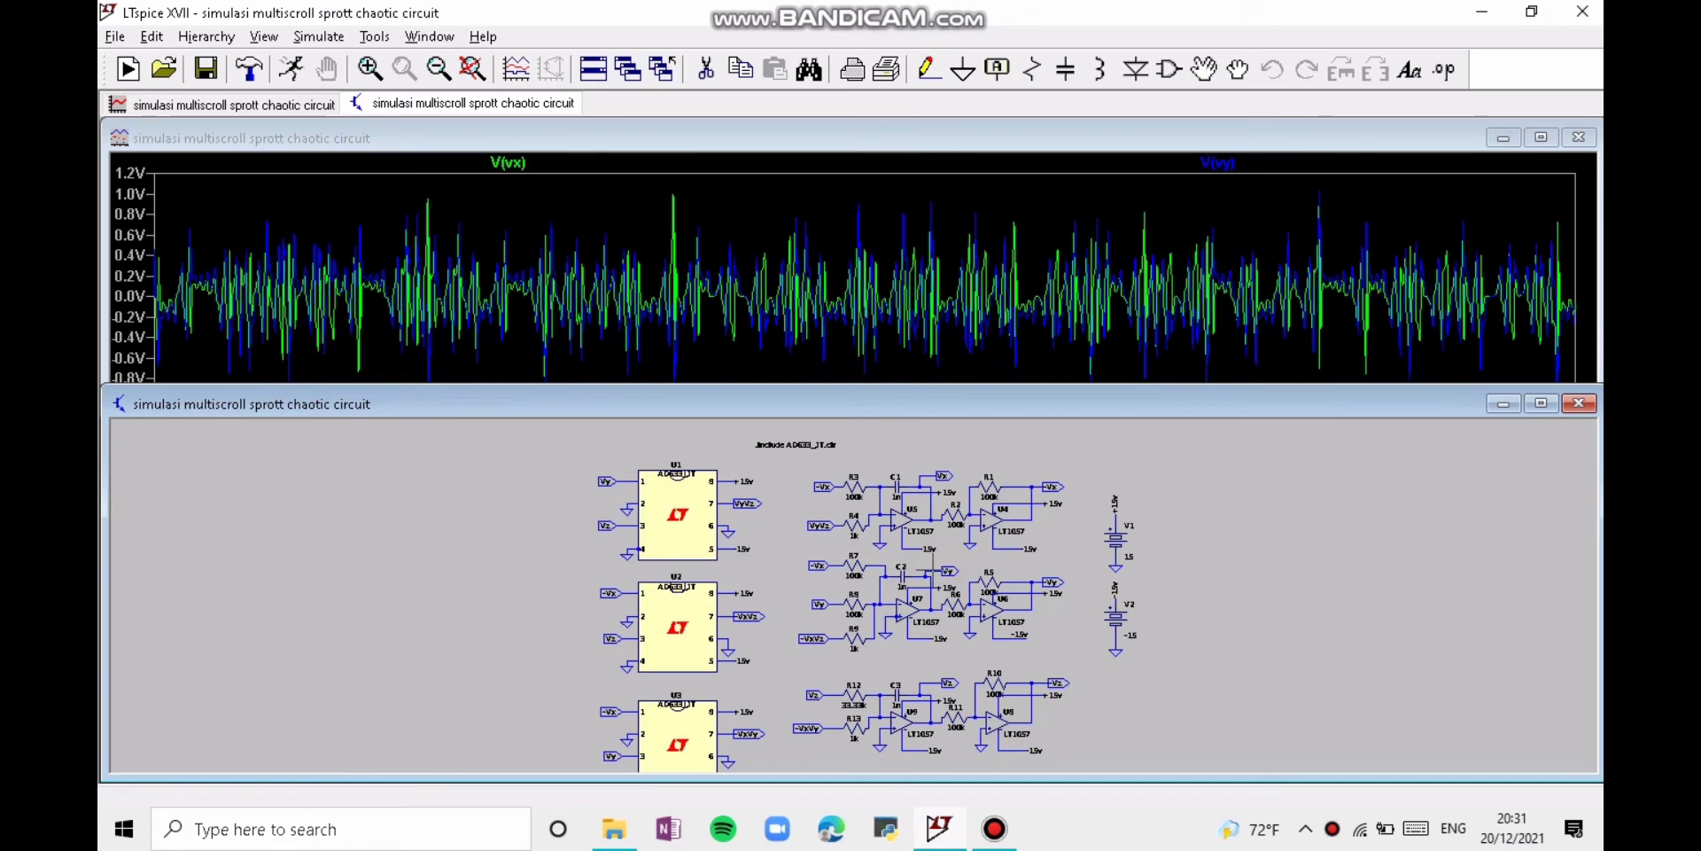
pyautogui.click(937, 677)
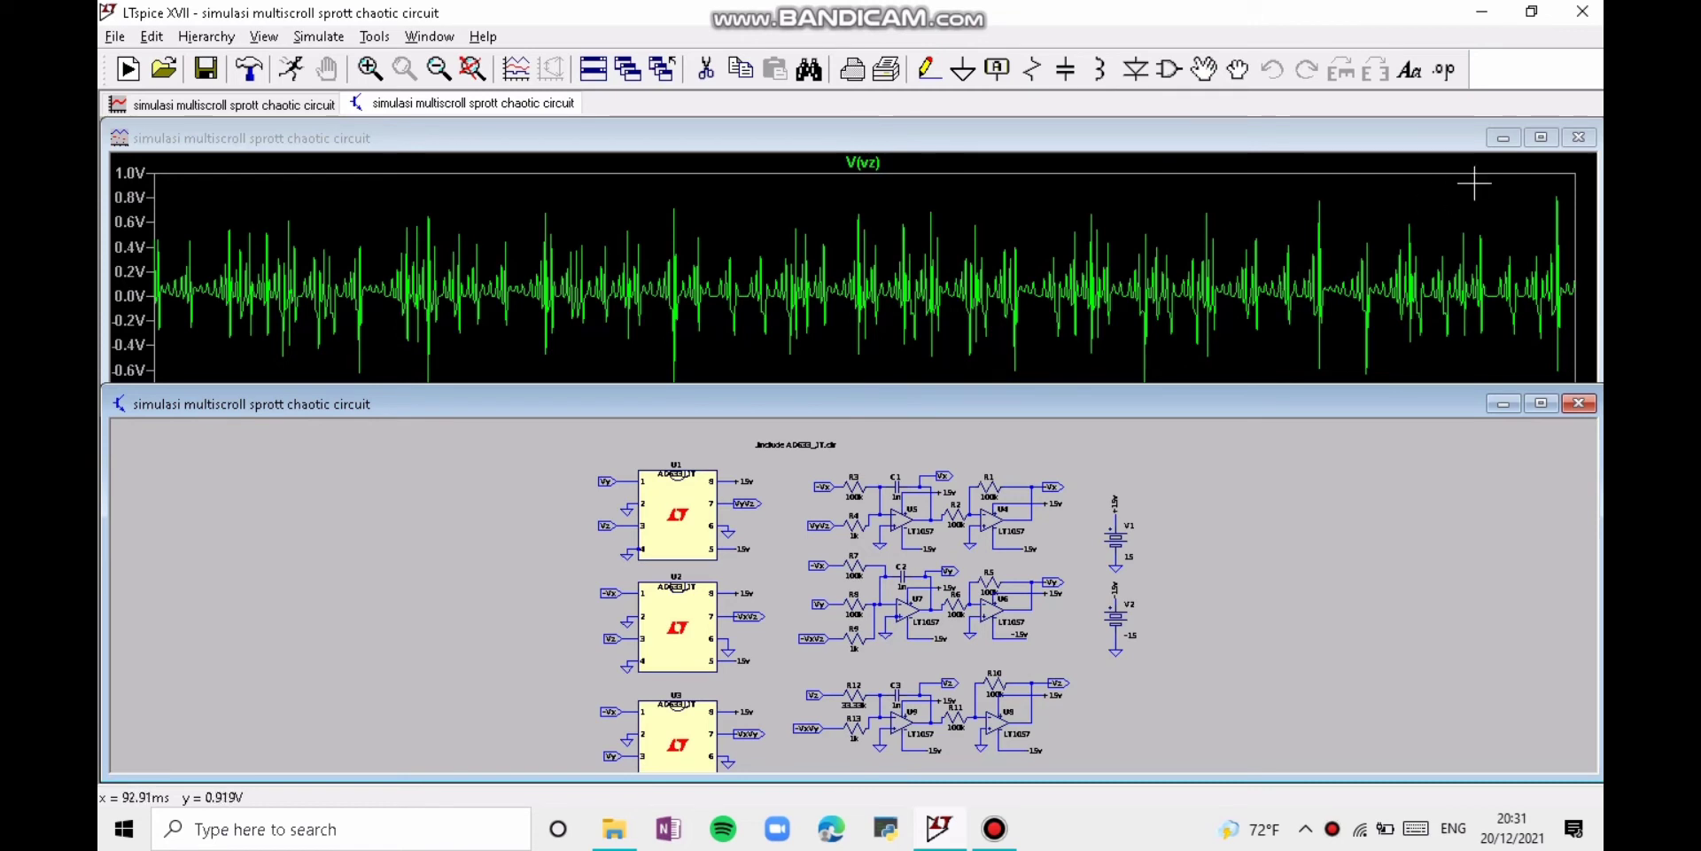
pyautogui.click(1540, 137)
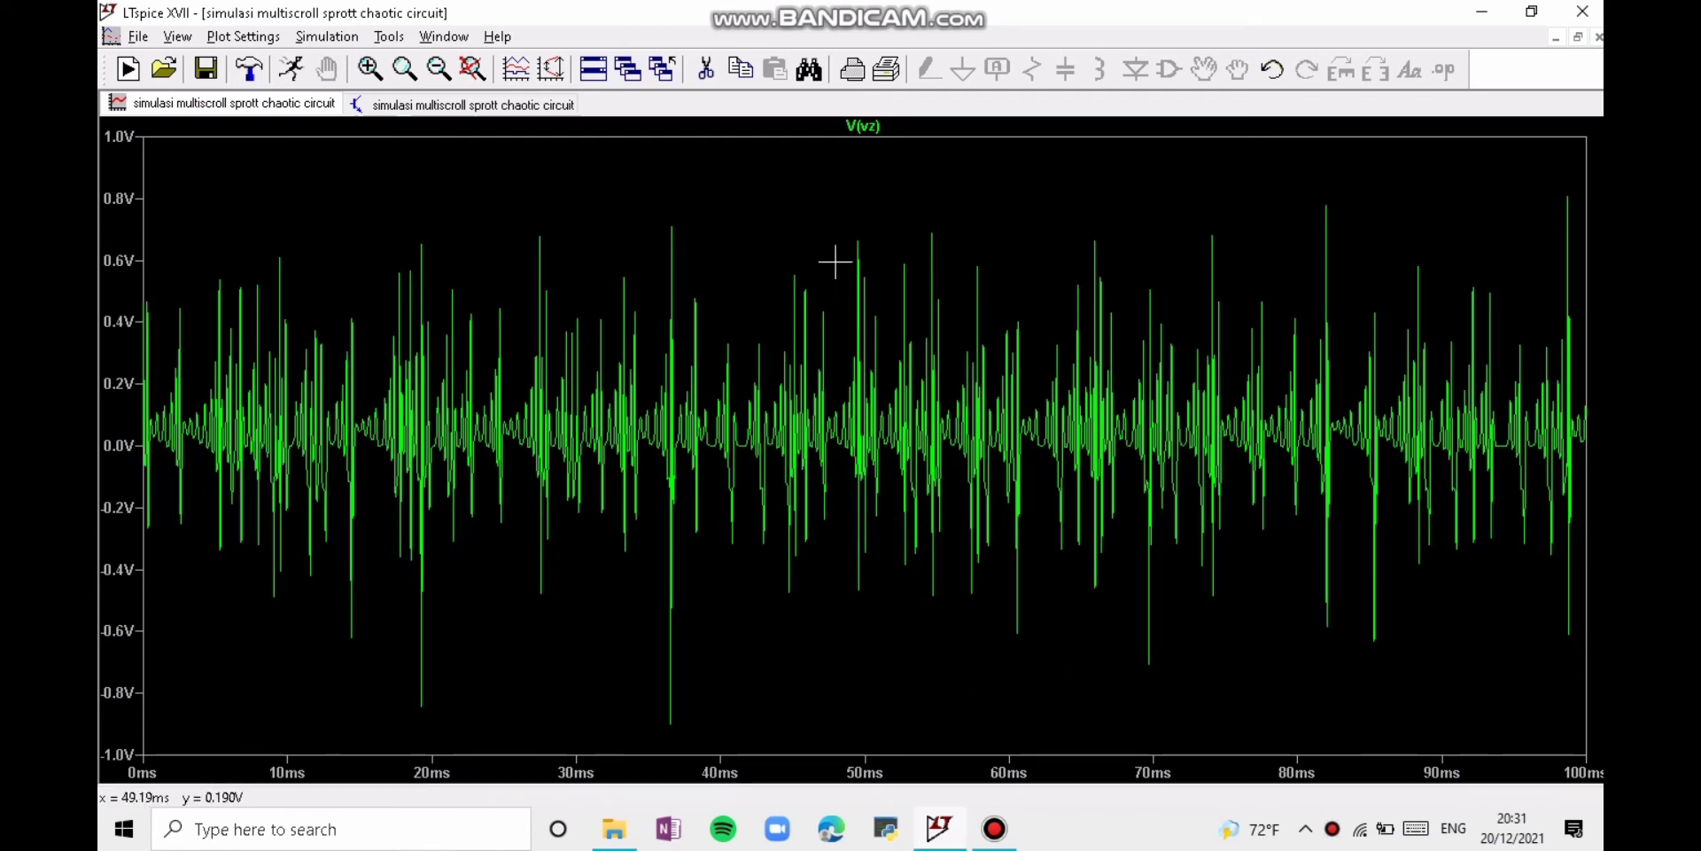
# Step: Change the plotted trace expression first to V(vy) and after that to V(vx)
pyautogui.rightClick(877, 128)
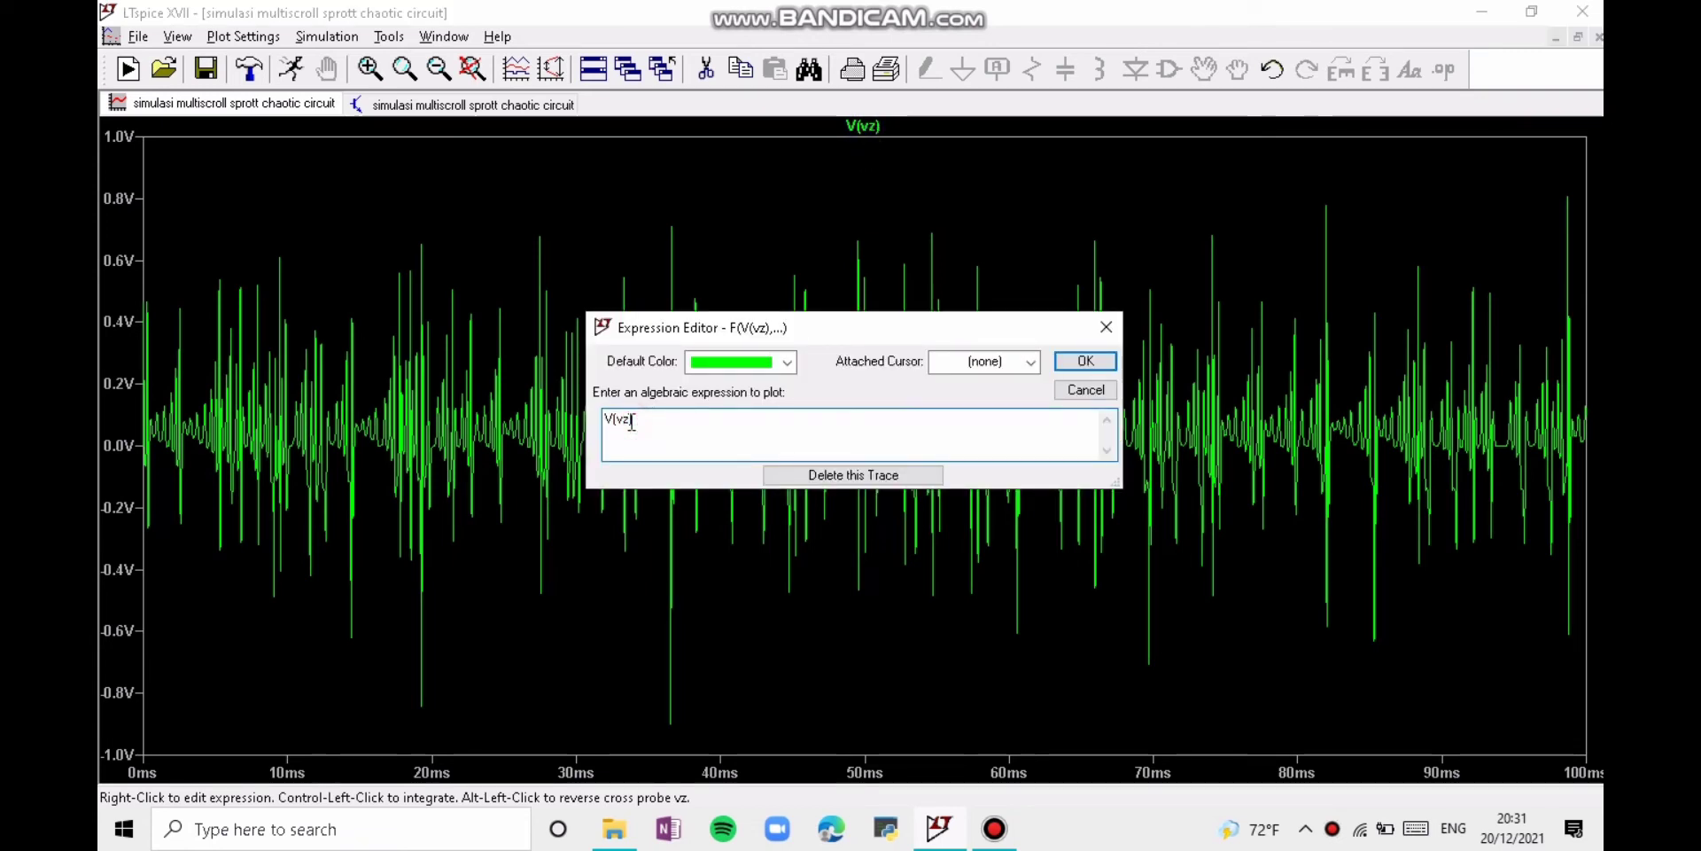
pyautogui.press('BackSpace')
pyautogui.write('y')
pyautogui.press('Return')
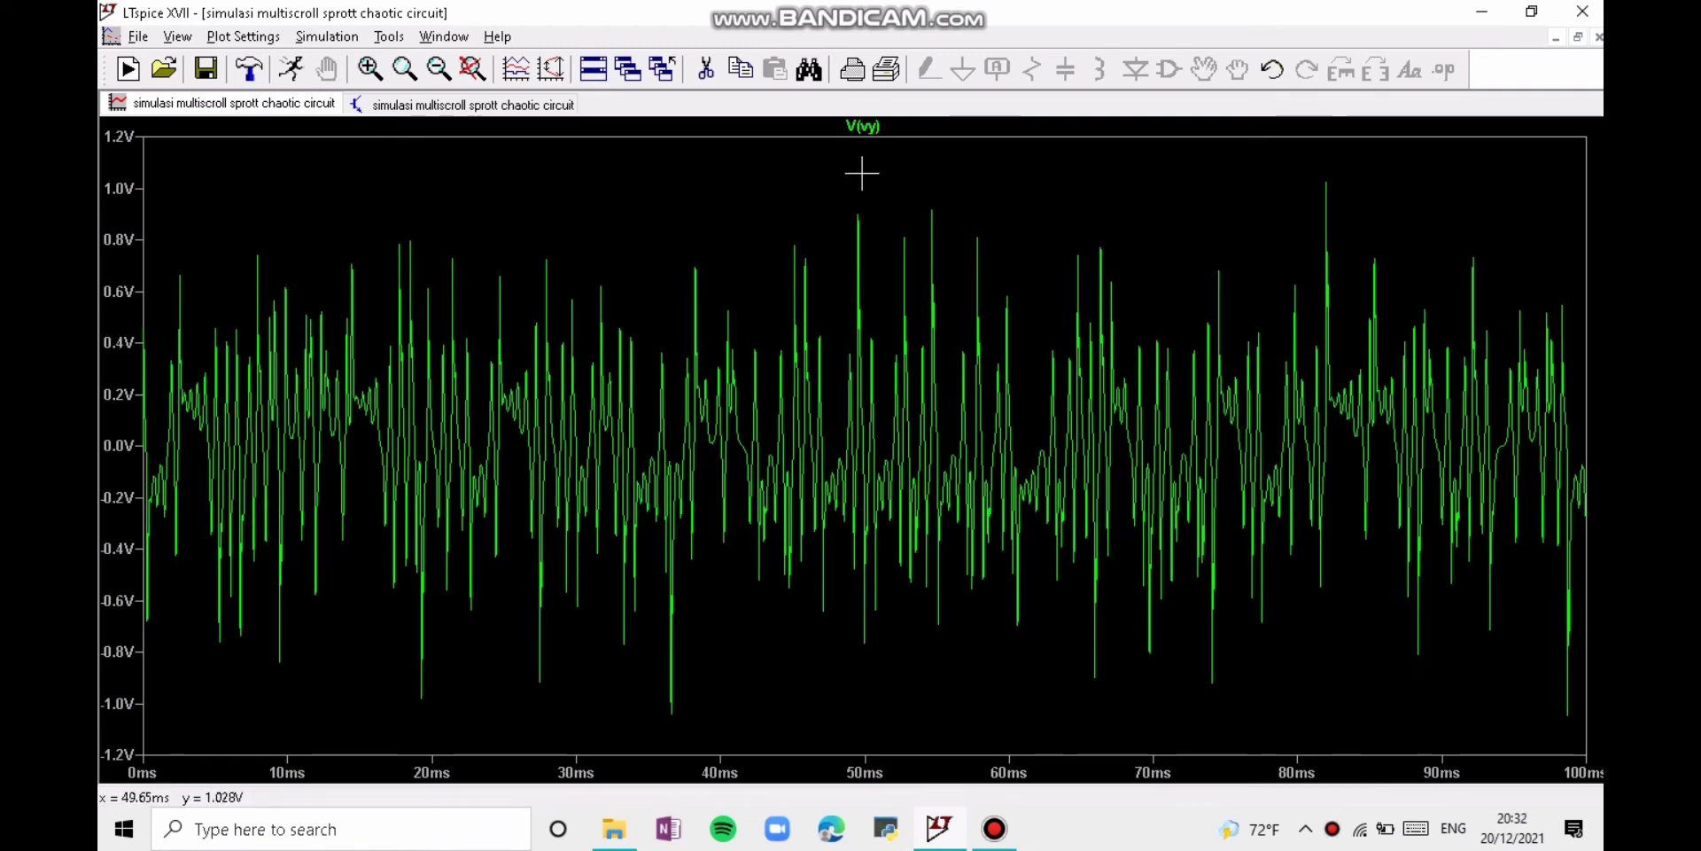
pyautogui.rightClick(870, 128)
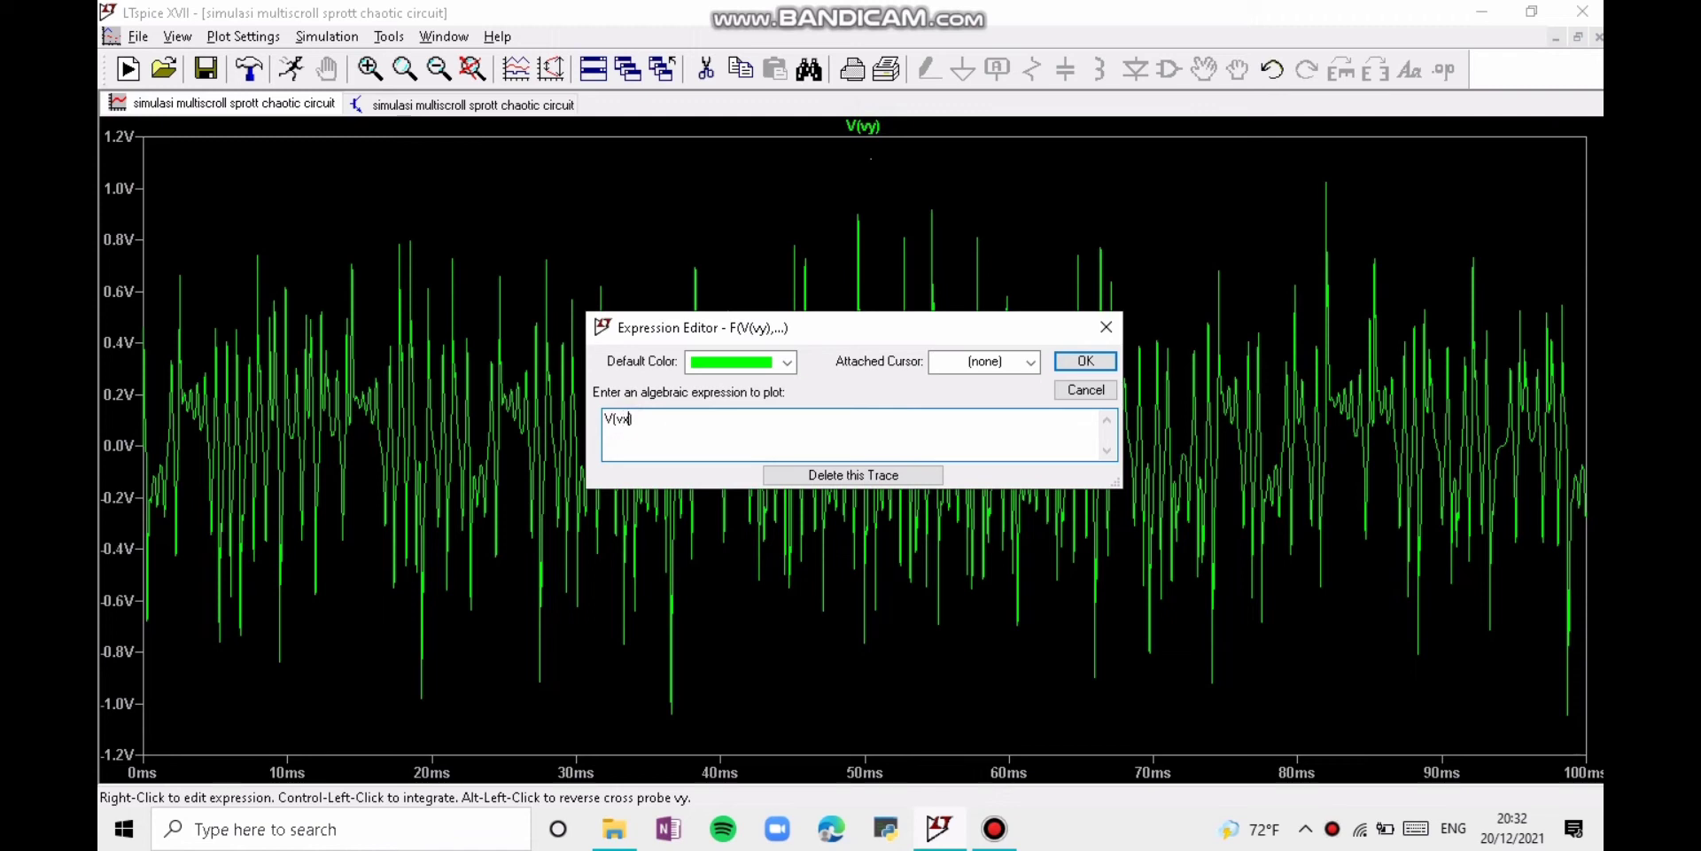
pyautogui.press('Return')
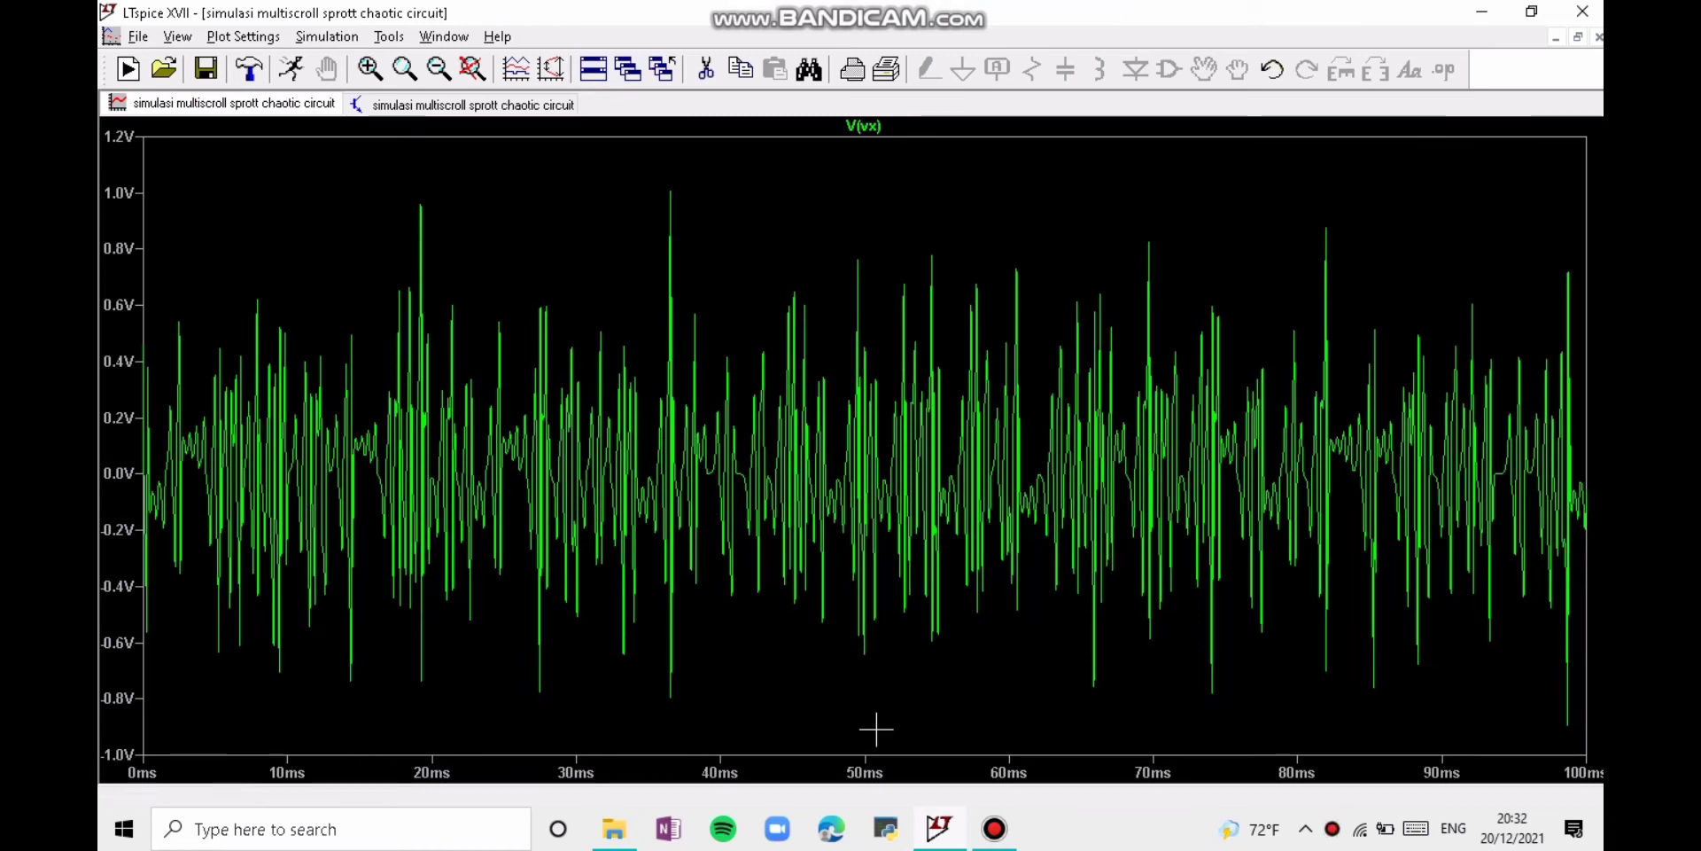
# Step: Set the quantity plotted on the horizontal axis to V(Vy) for a phase portrait against V(vx)
pyautogui.rightClick(876, 769)
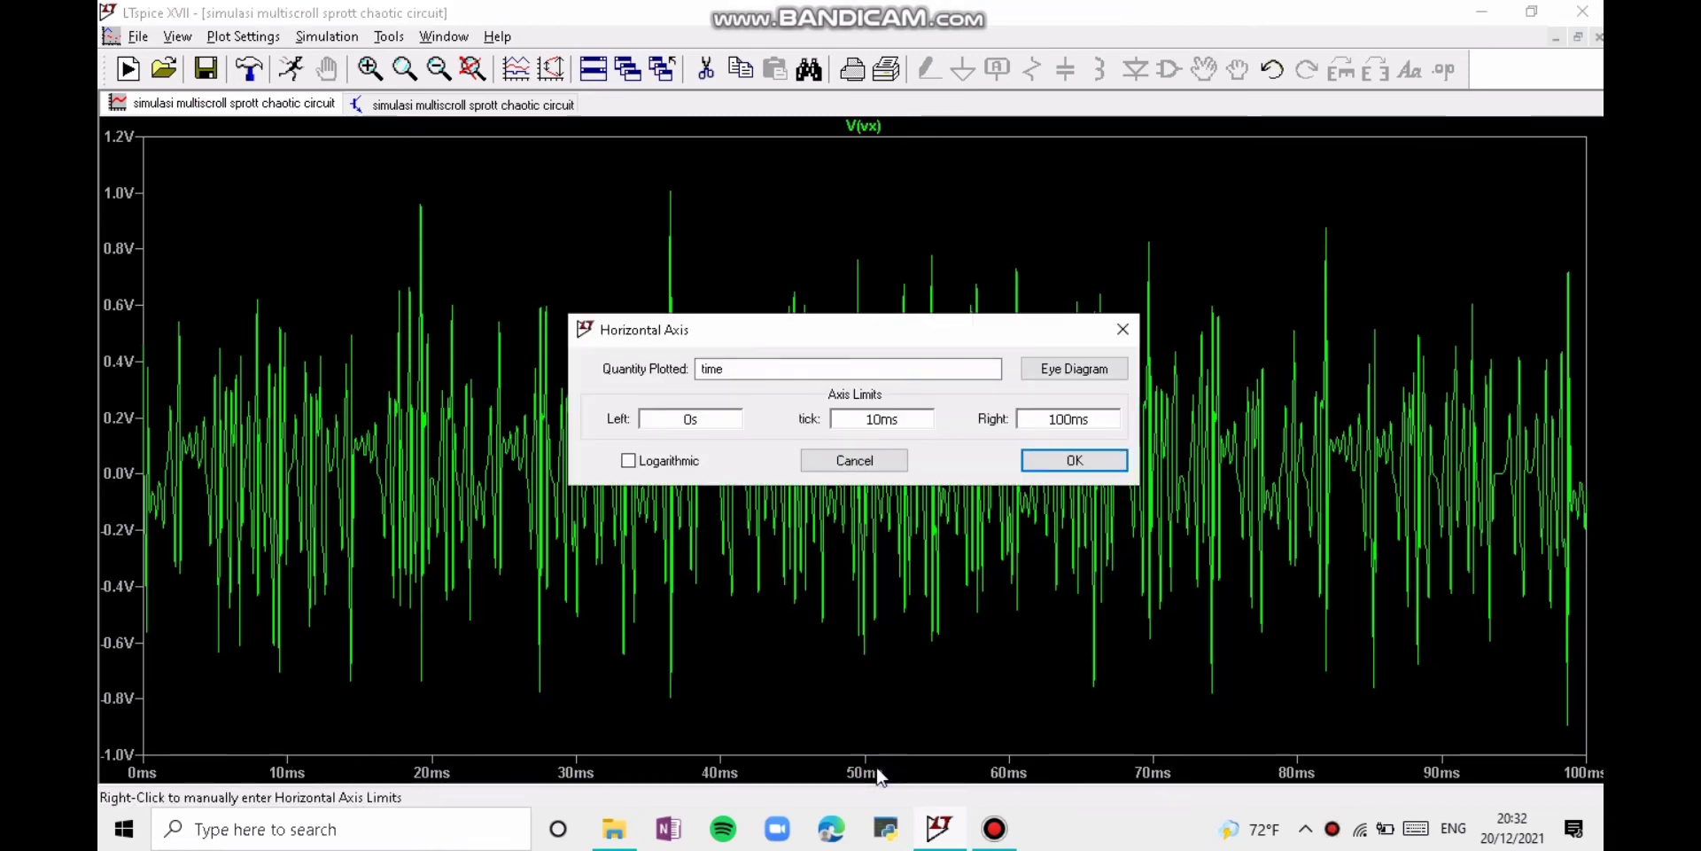
pyautogui.click(814, 371)
pyautogui.doubleClick(814, 371)
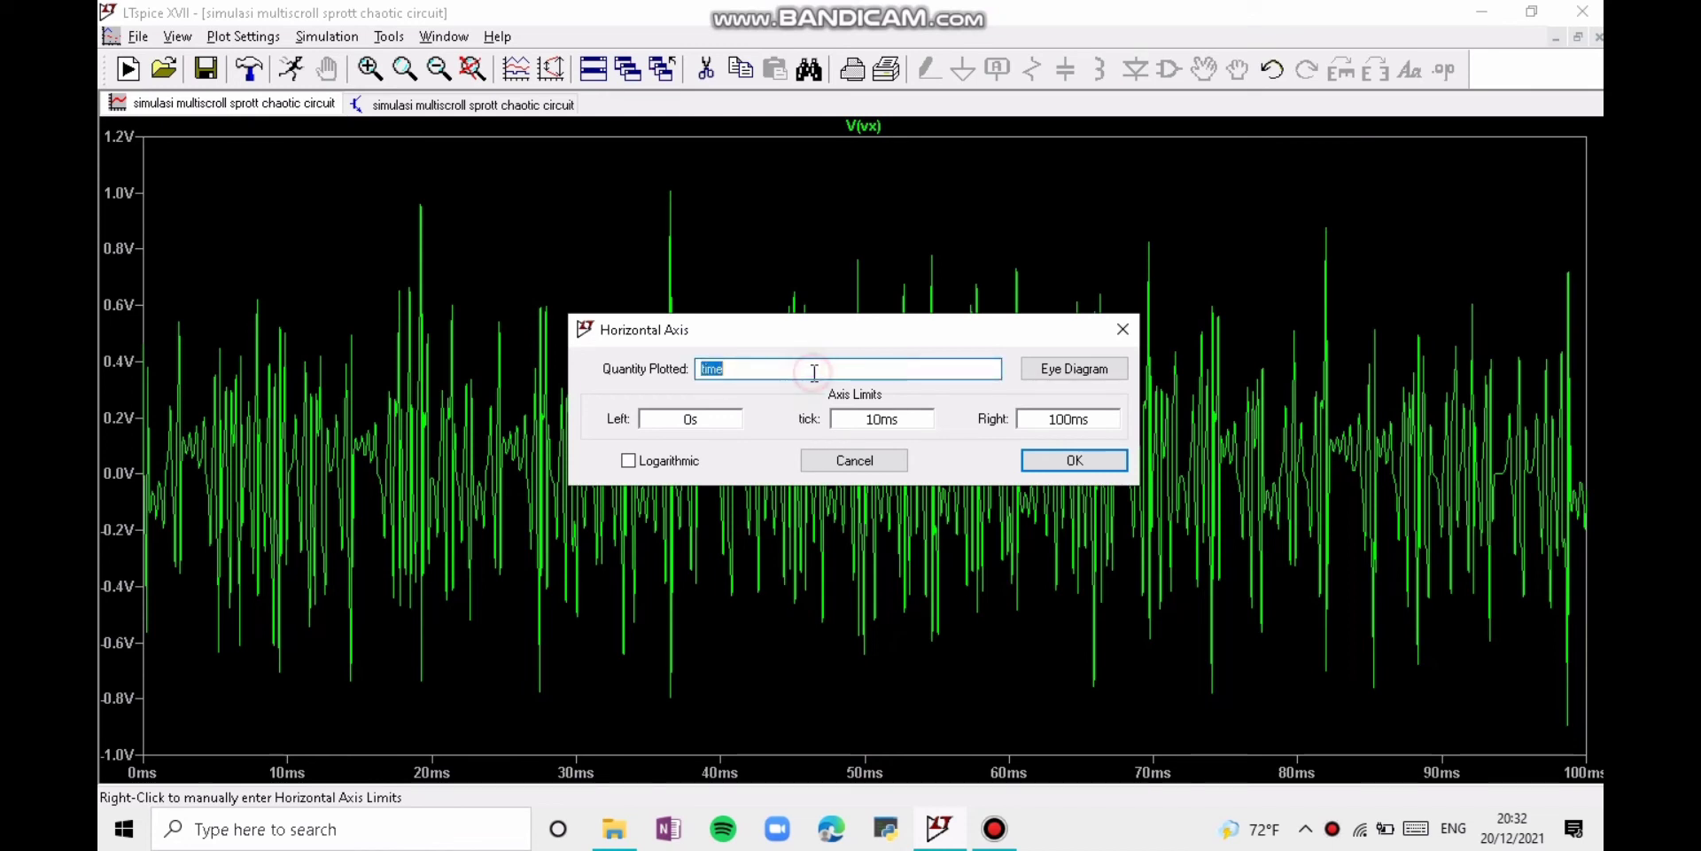
pyautogui.write('V(V')
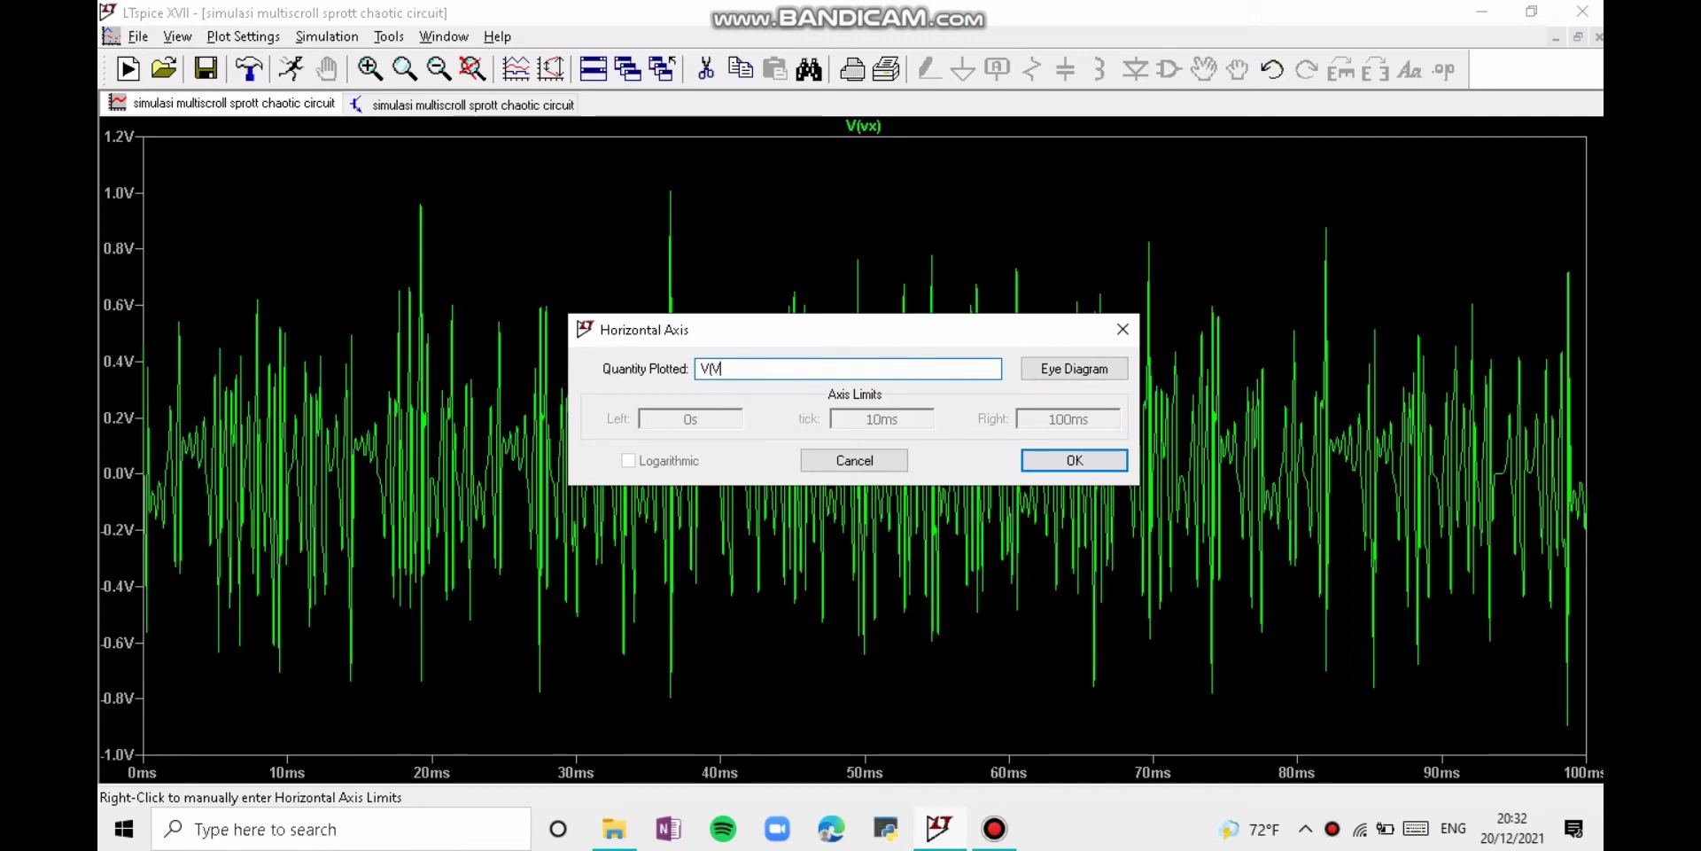
pyautogui.write('y')
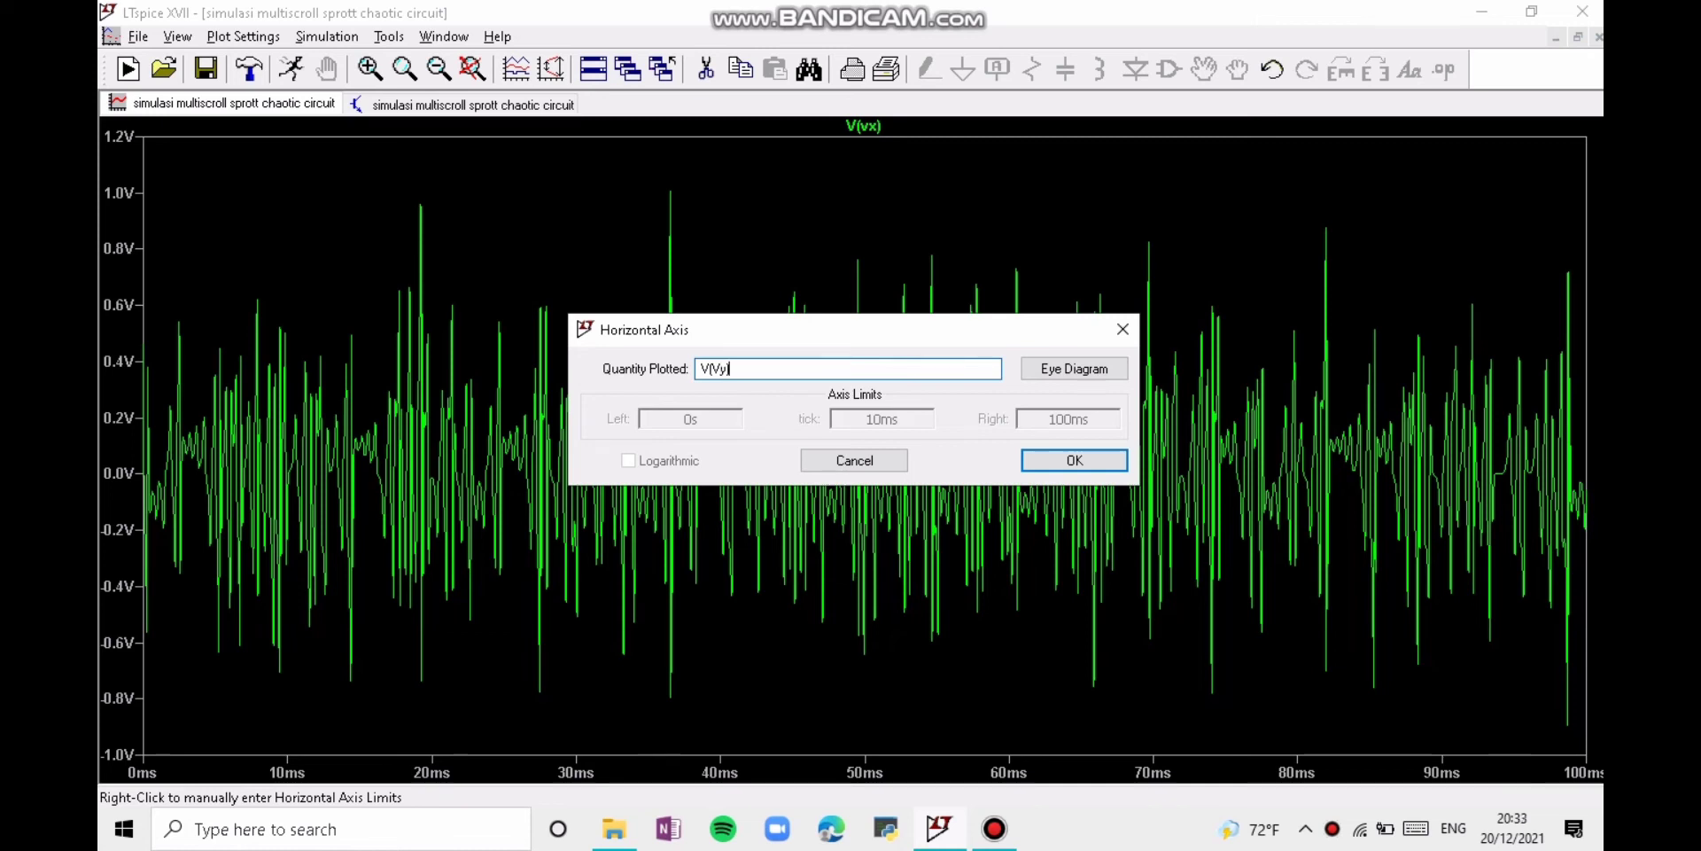
pyautogui.write(')')
pyautogui.press('Return')
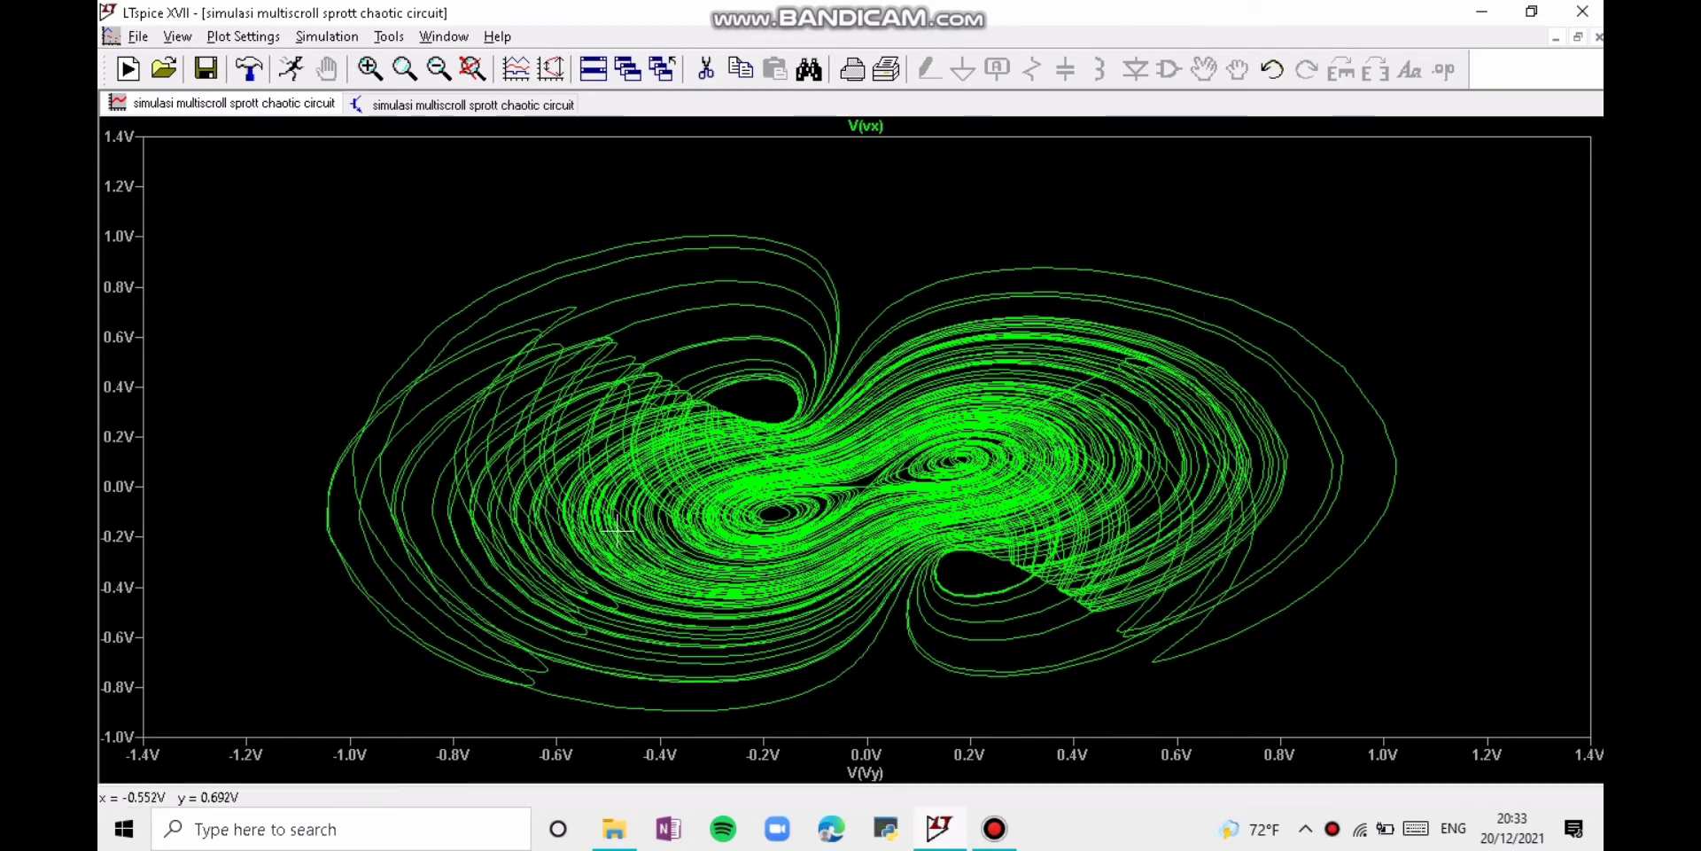
# Step: Change the horizontal axis expression to V(Vz) and the trace expression to V(vy)
pyautogui.rightClick(886, 770)
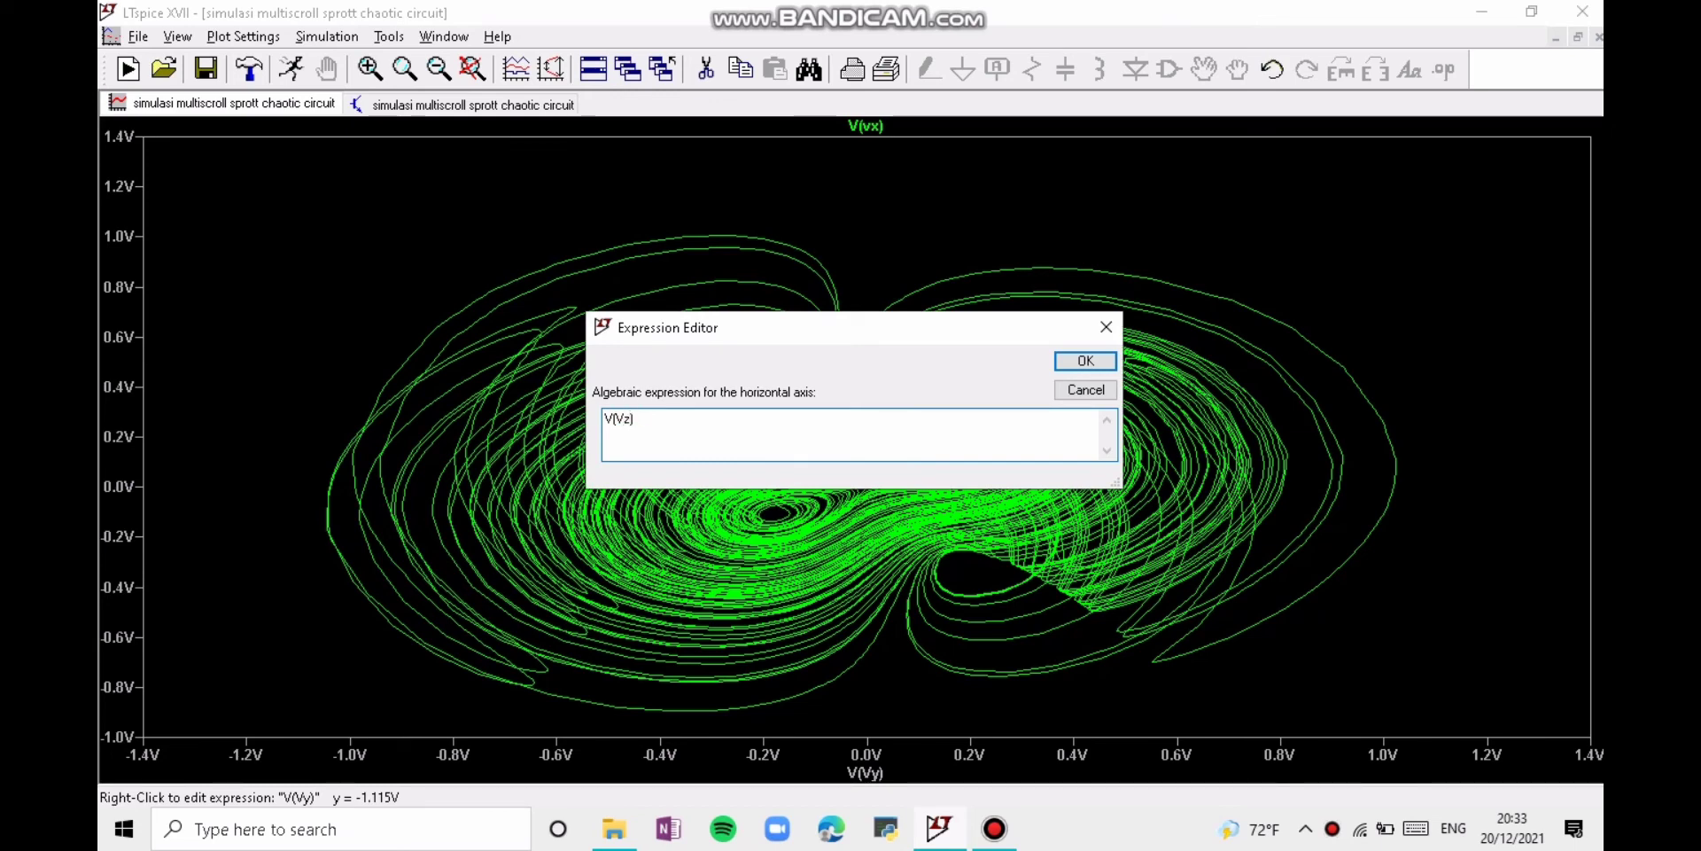
pyautogui.press('Return')
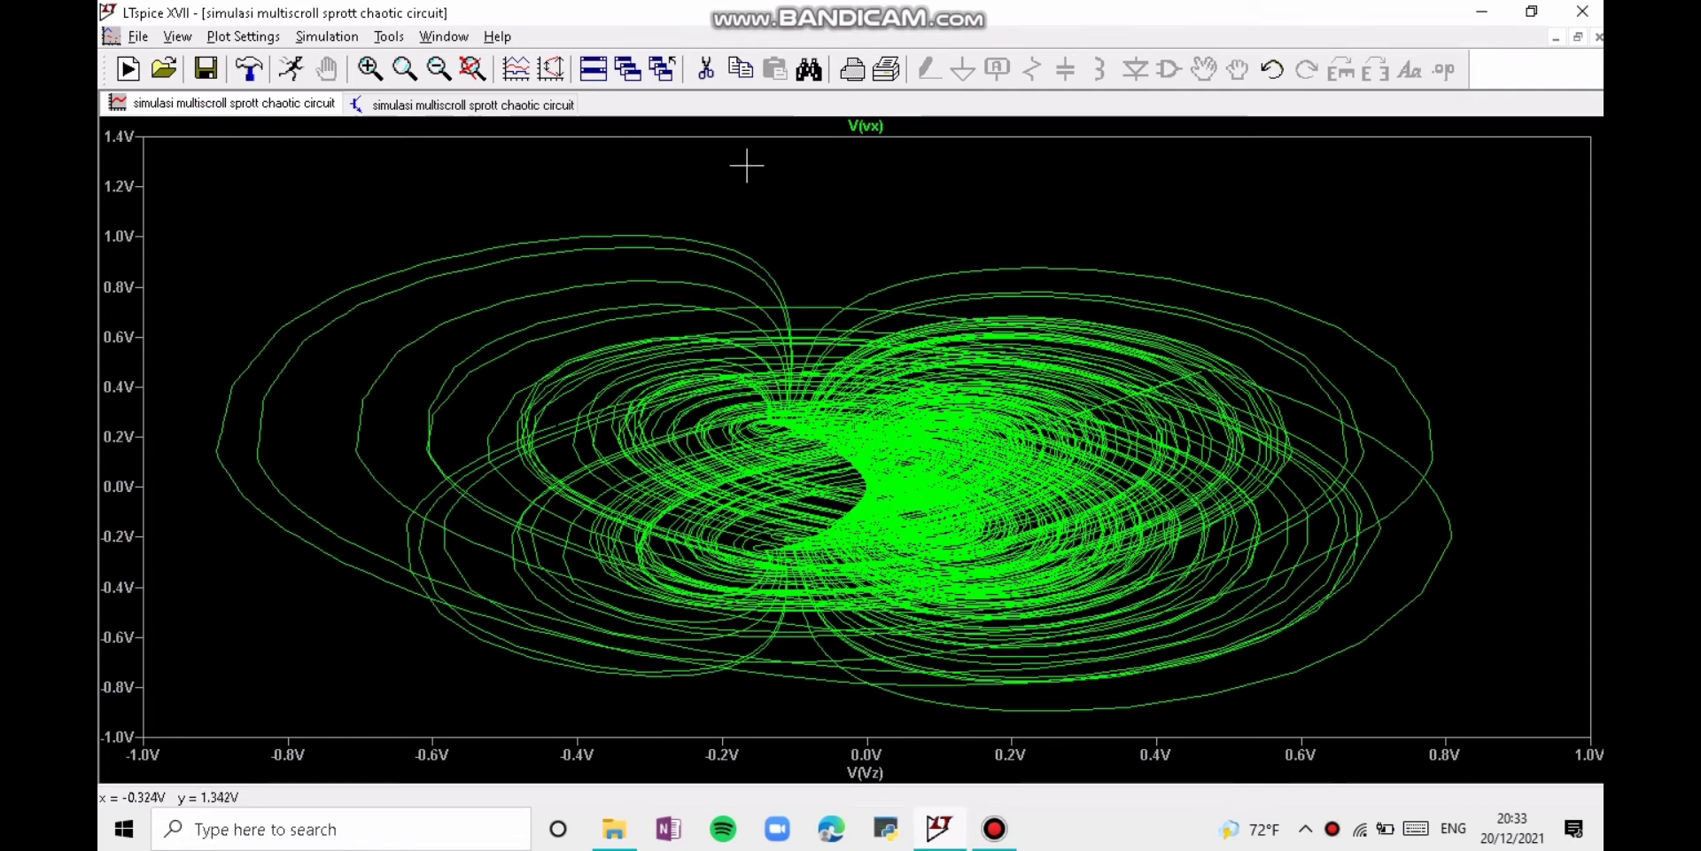
pyautogui.rightClick(870, 126)
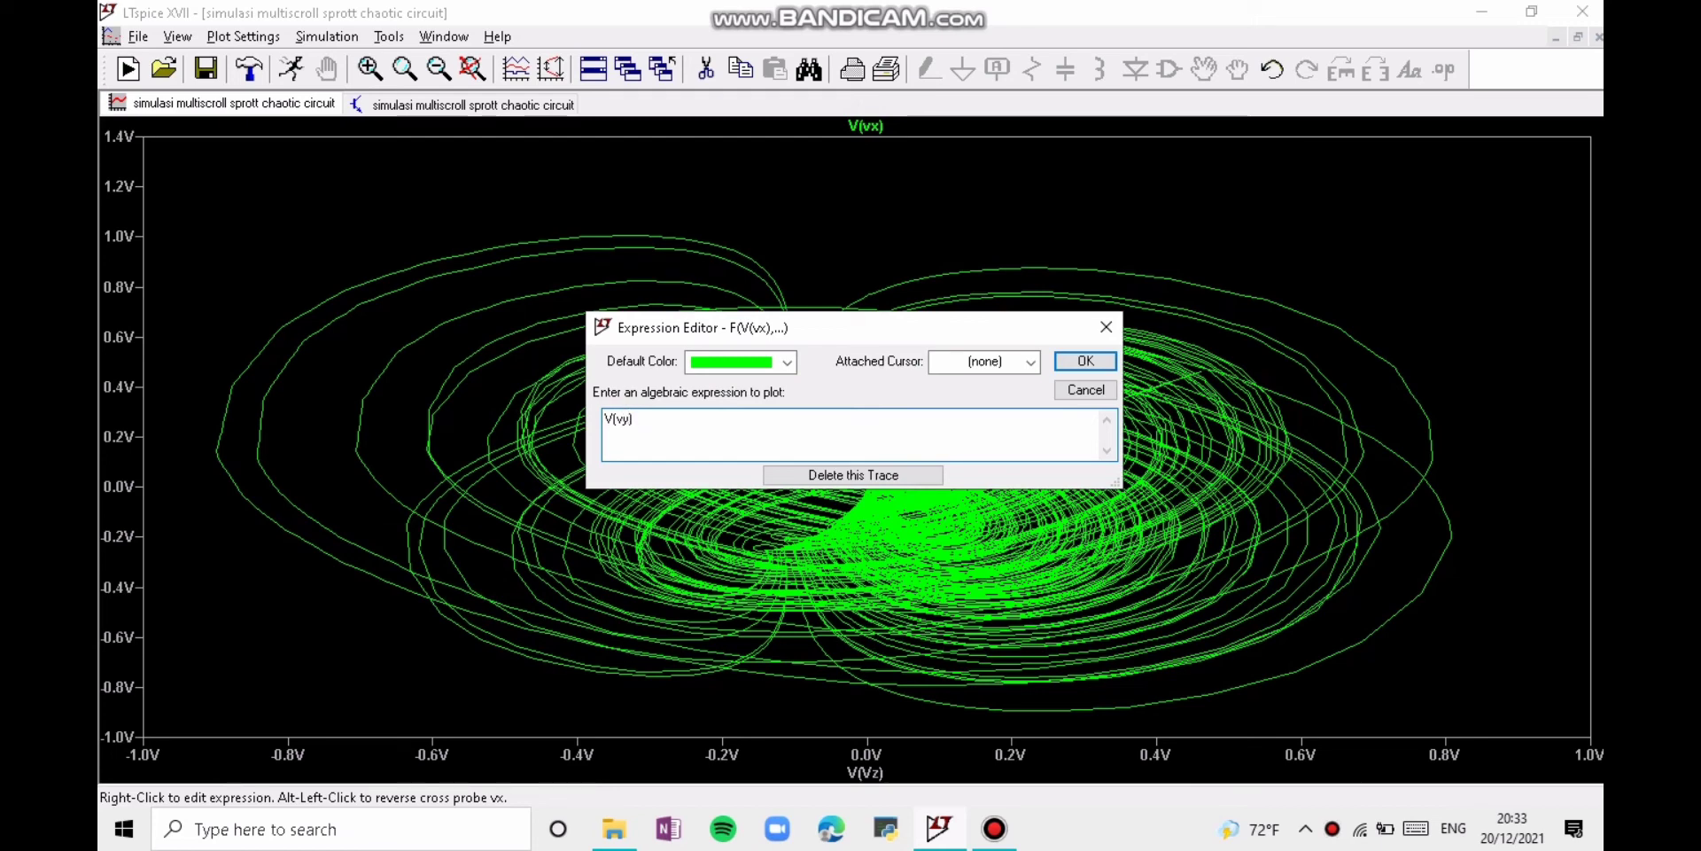
pyautogui.press('Return')
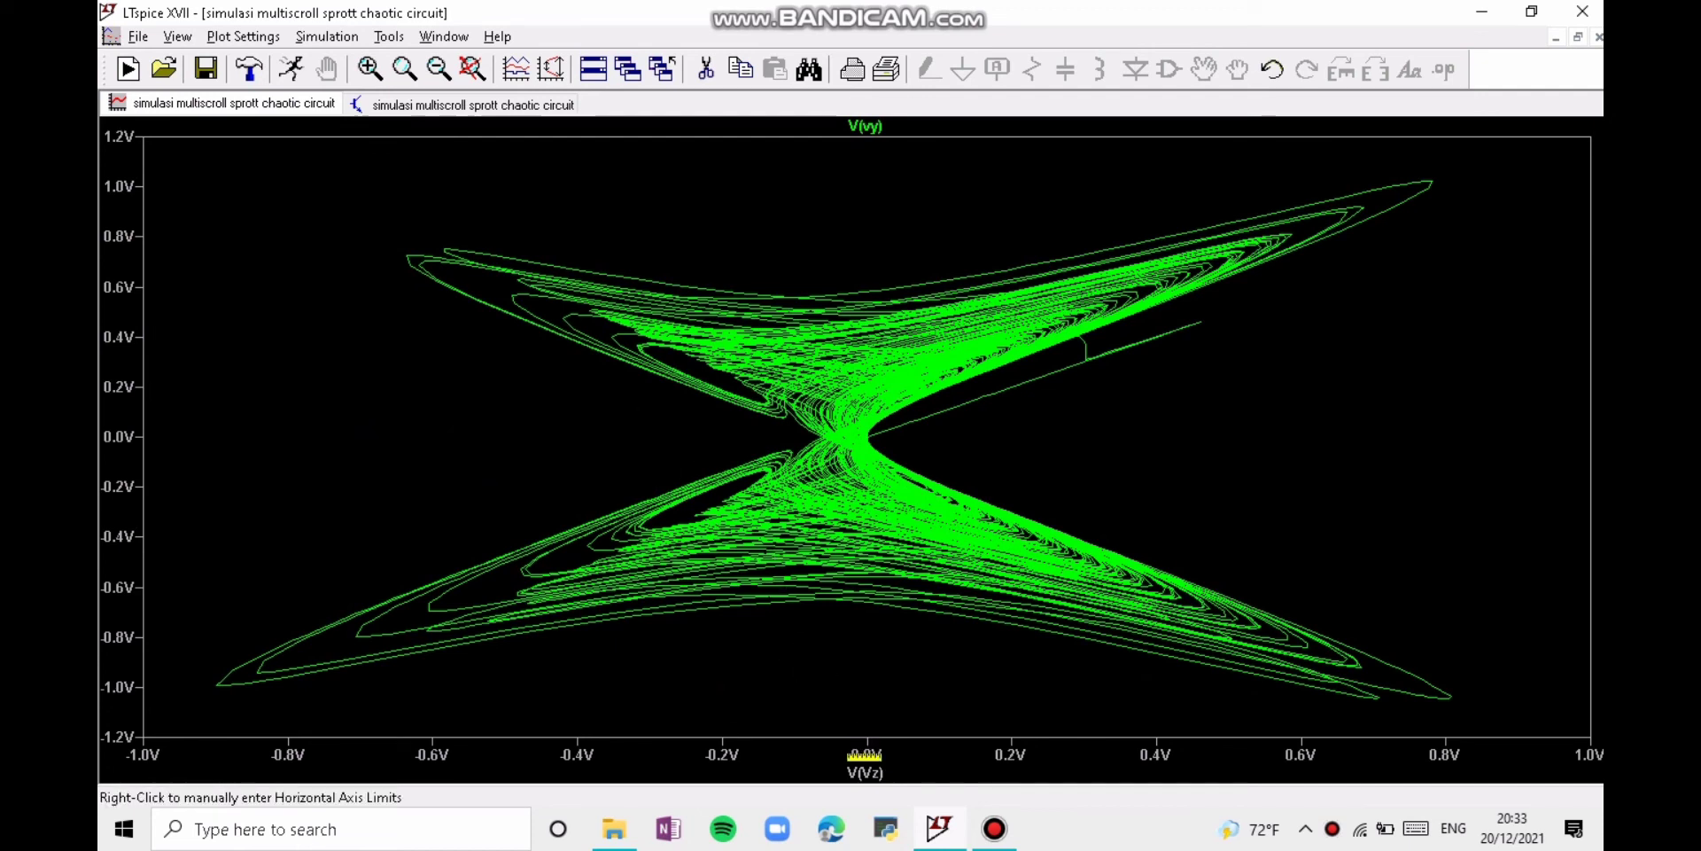
# Step: Change the horizontal axis expression to V(Vx) to plot V(vy) against it
pyautogui.rightClick(864, 772)
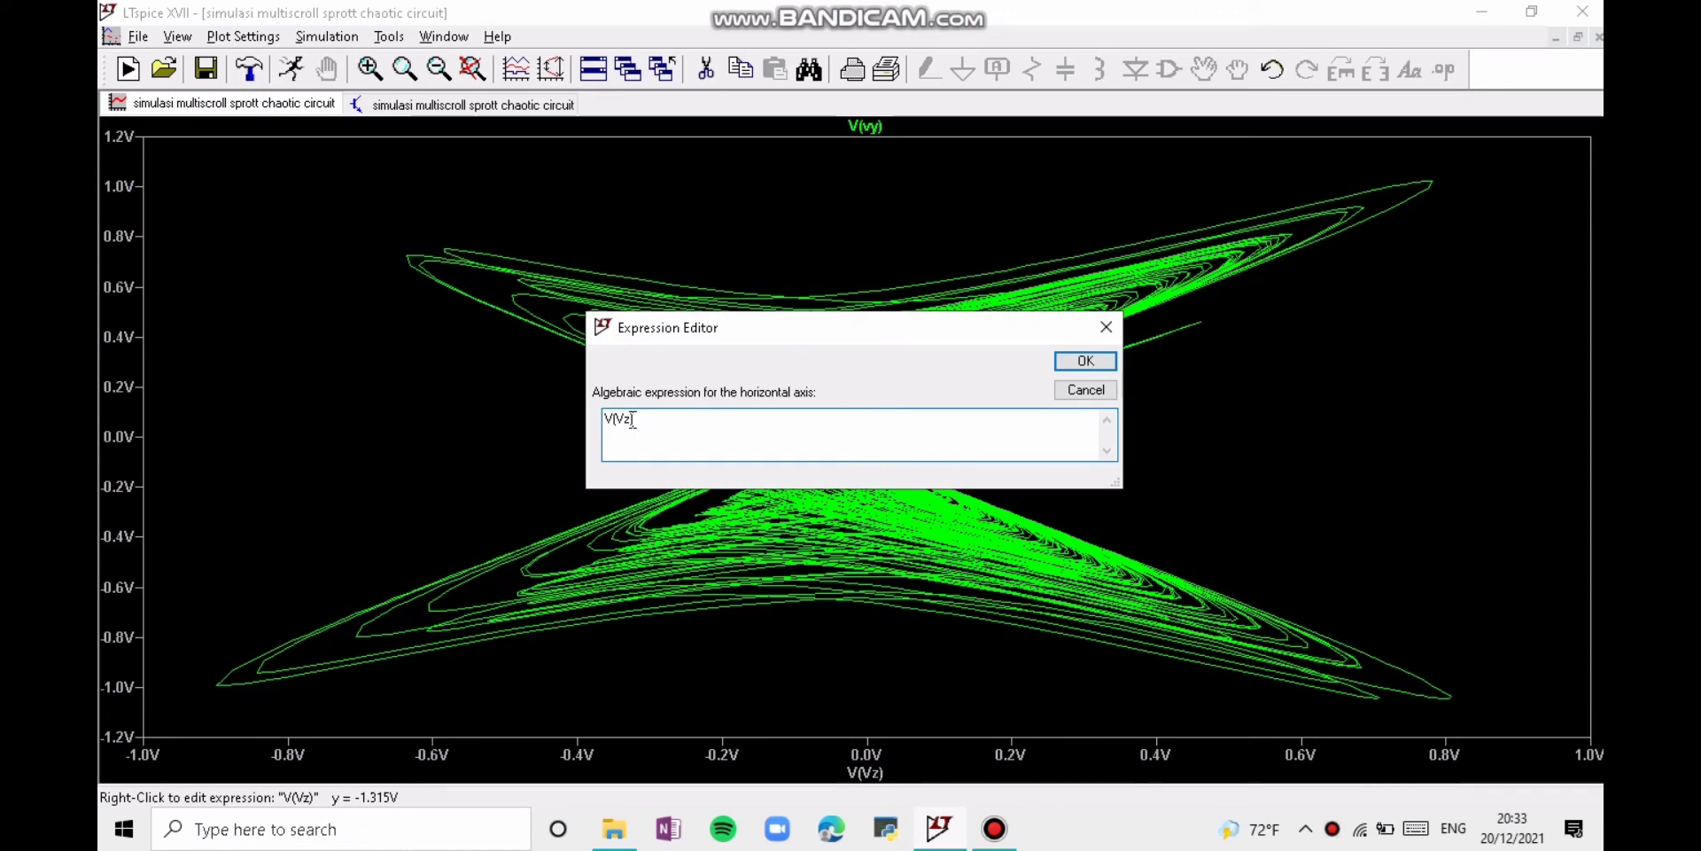
pyautogui.press('BackSpace')
pyautogui.write('x')
pyautogui.press('Return')
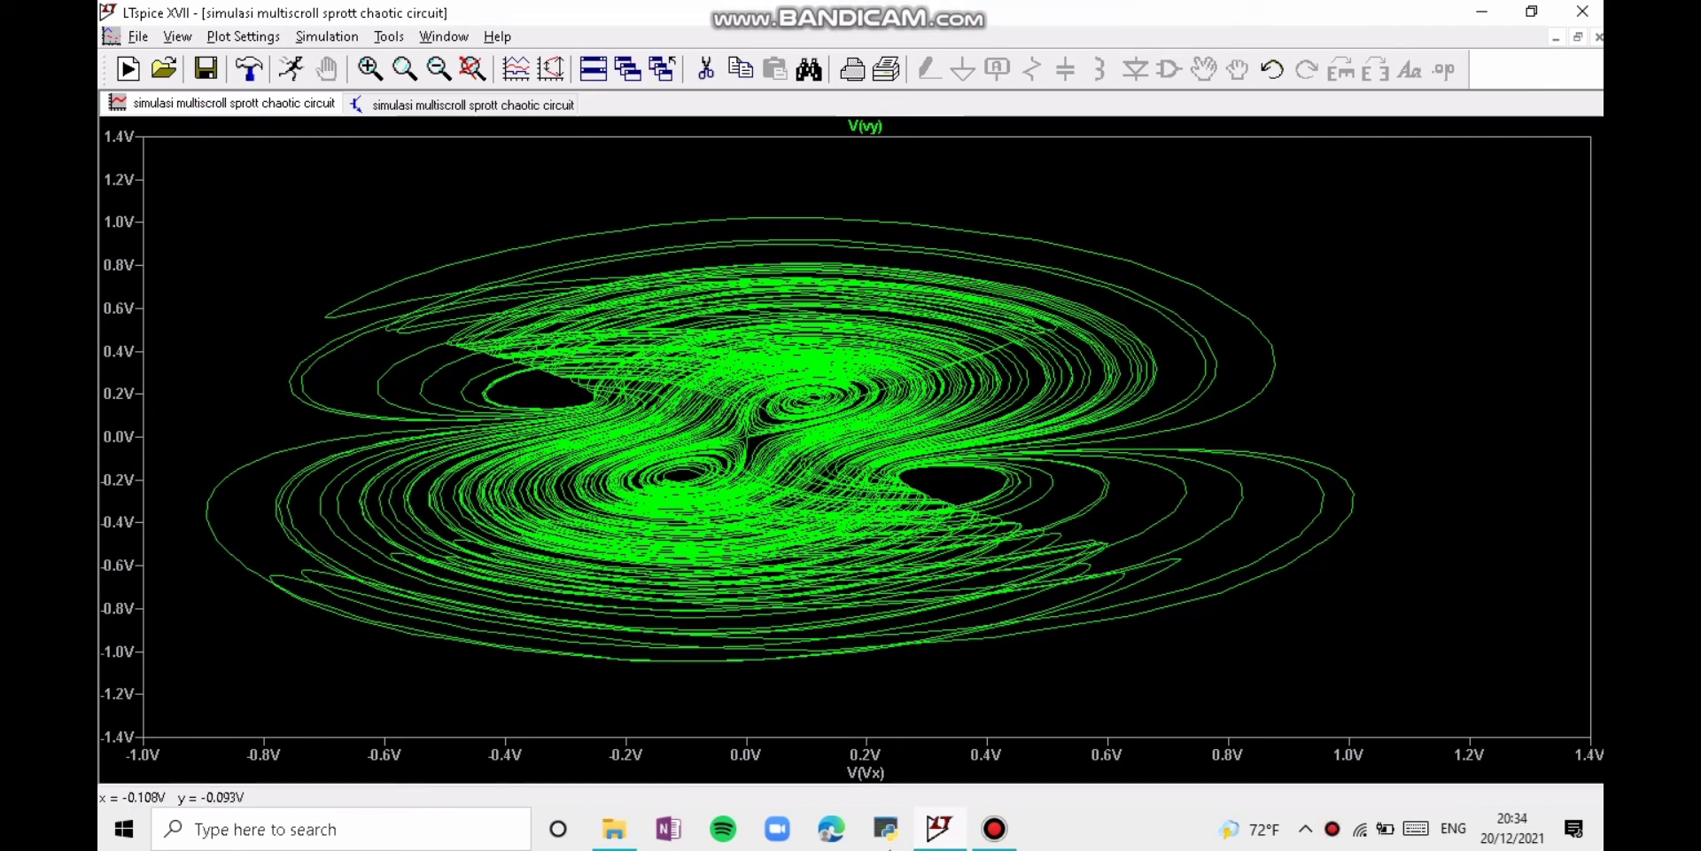
# Step: Set the quantity plotted on the horizontal axis back to time for the V(vy) trace
pyautogui.rightClick(886, 774)
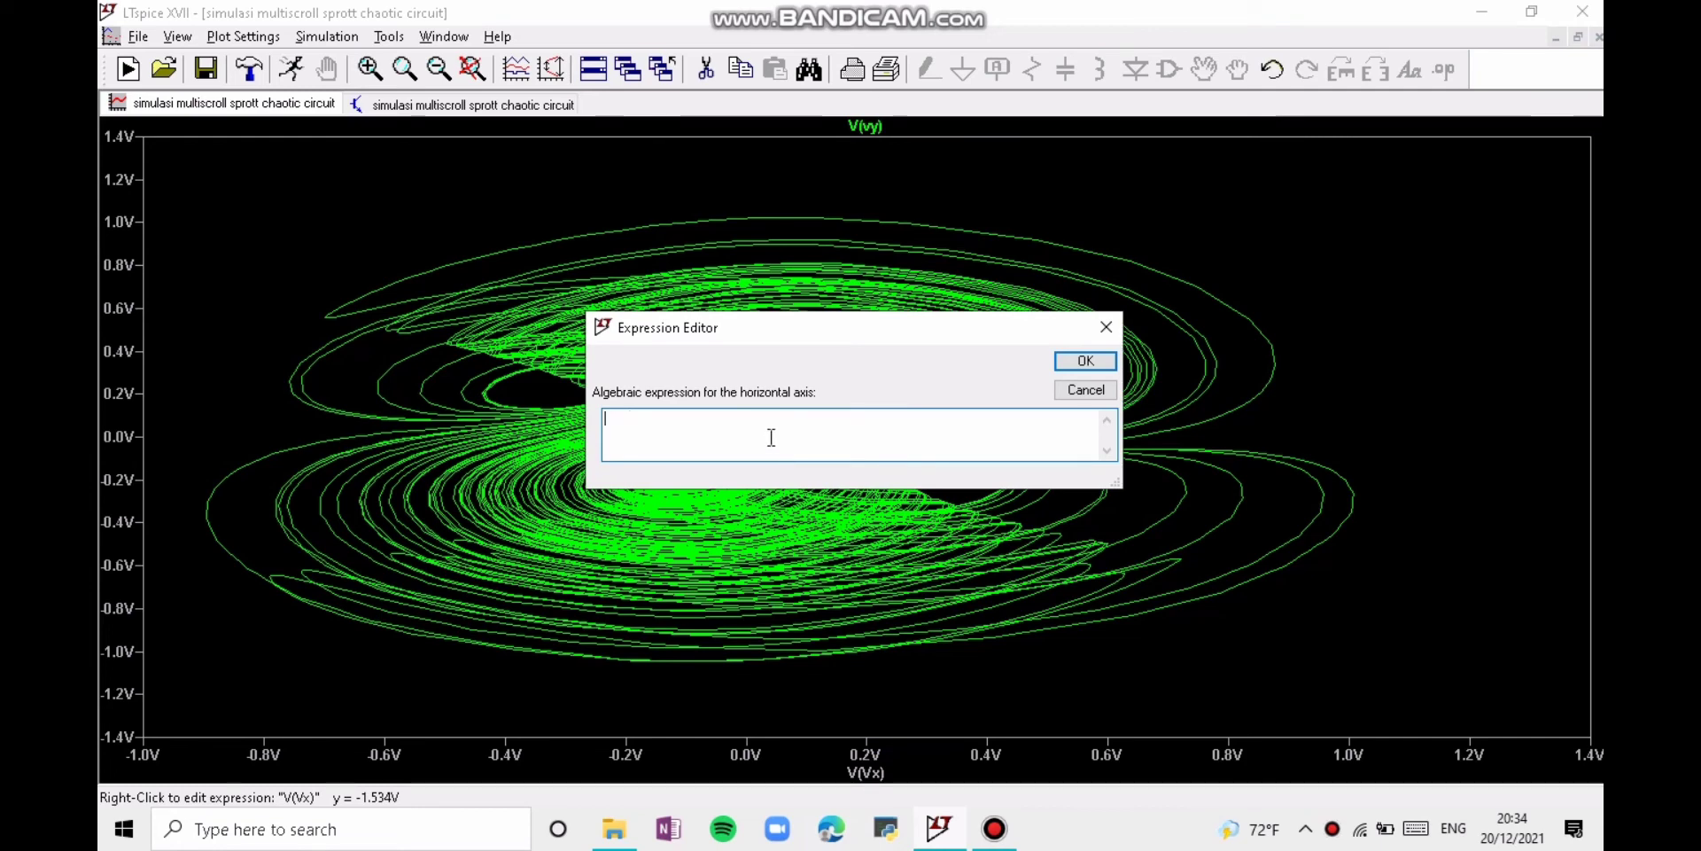
pyautogui.click(1106, 326)
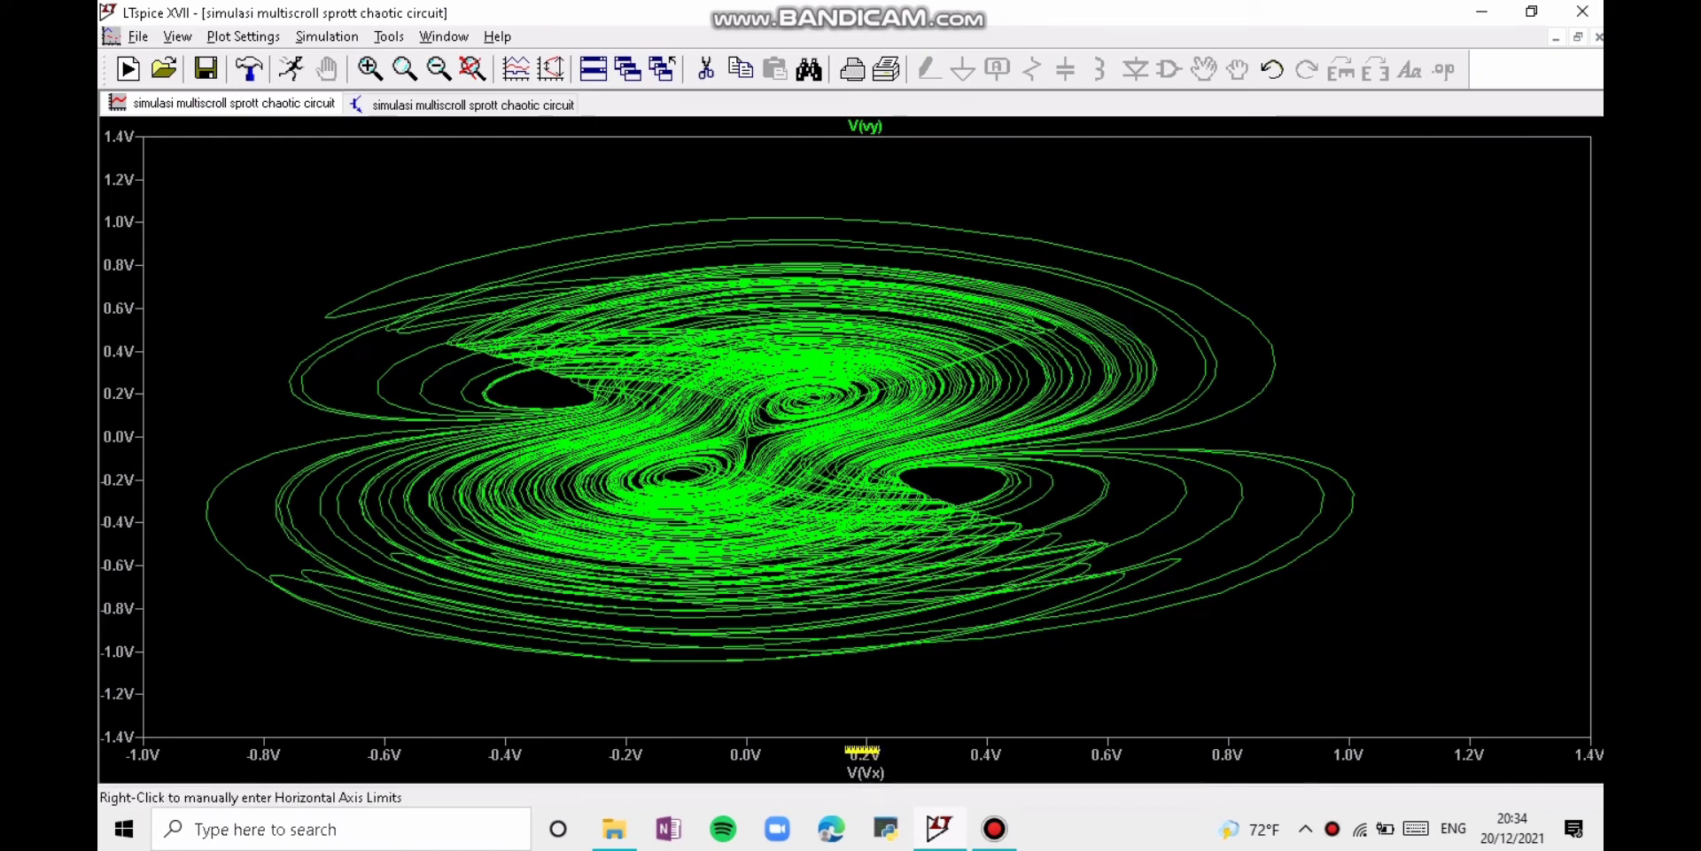
pyautogui.rightClick(869, 752)
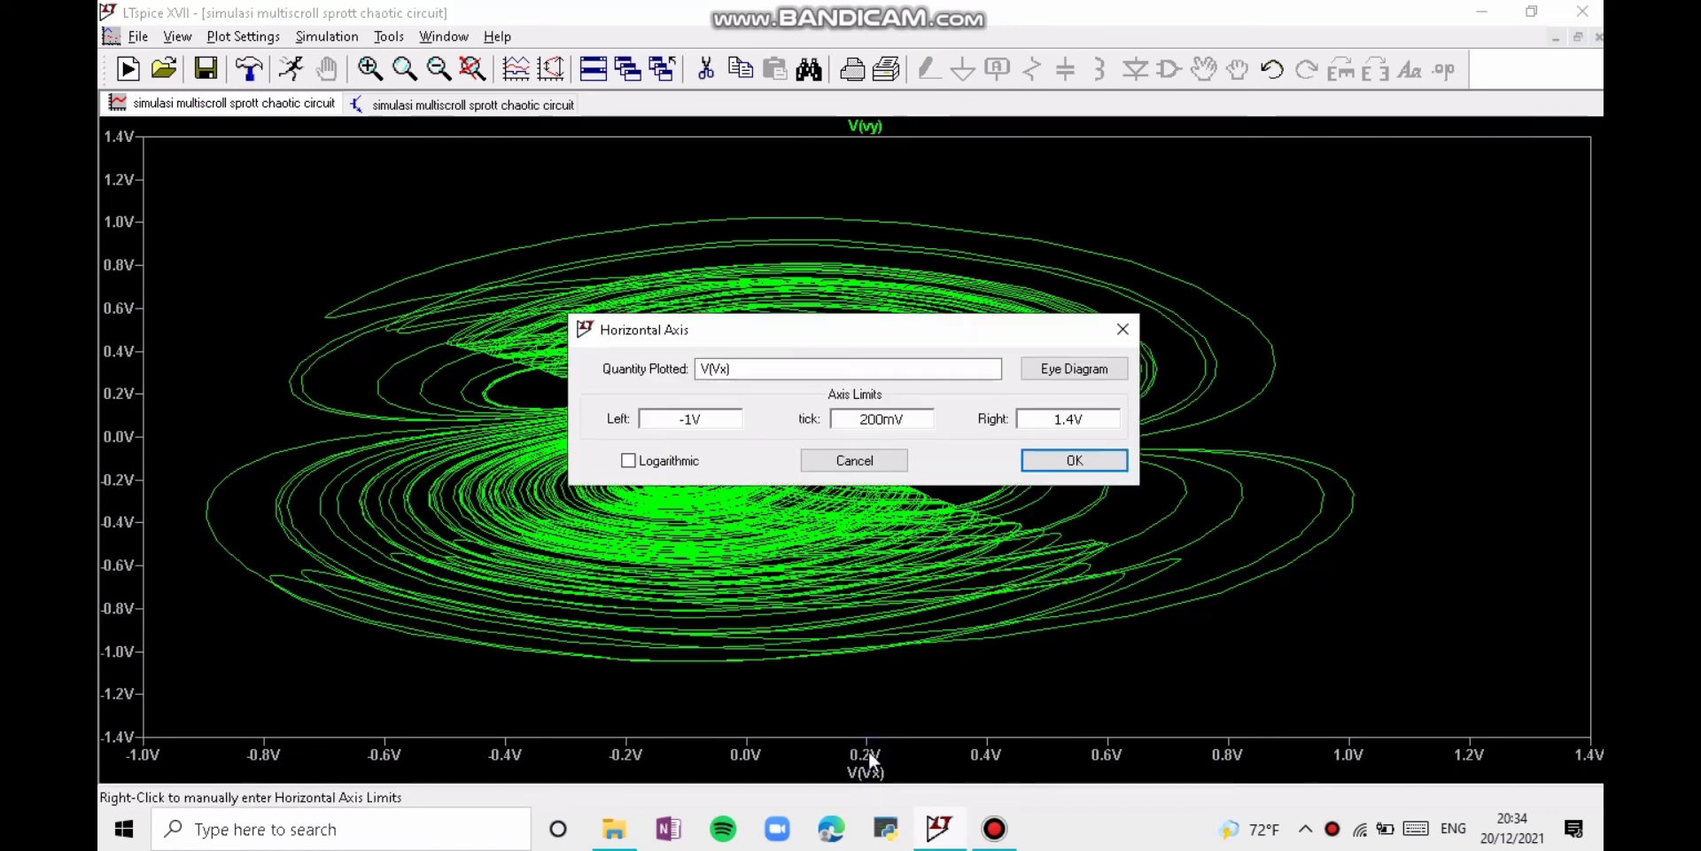
pyautogui.doubleClick(849, 372)
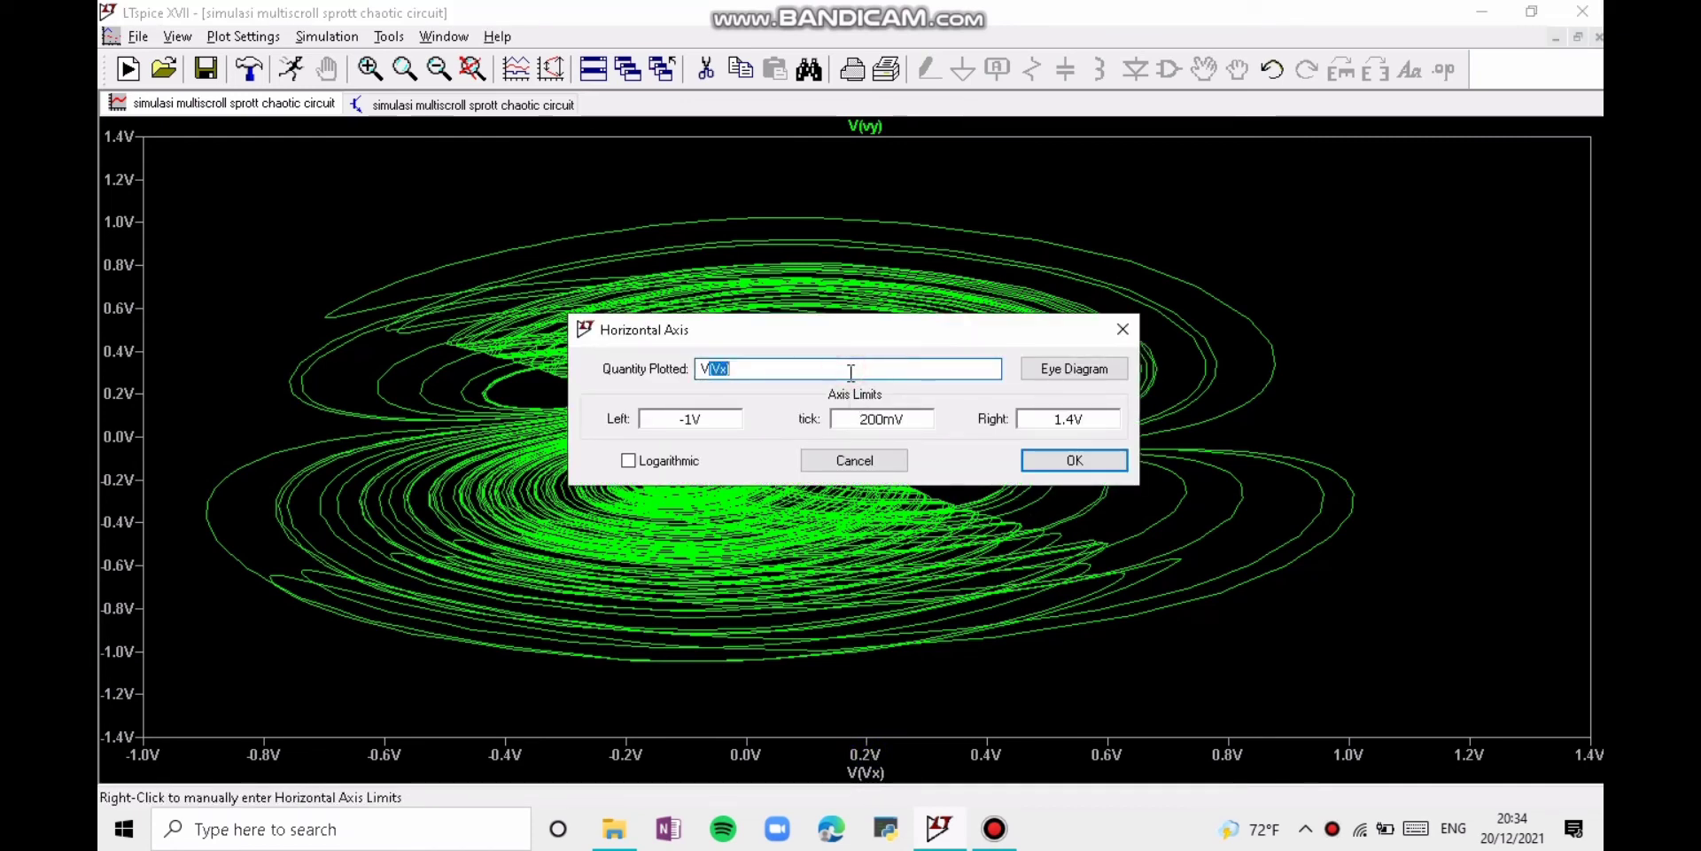
pyautogui.write('V')
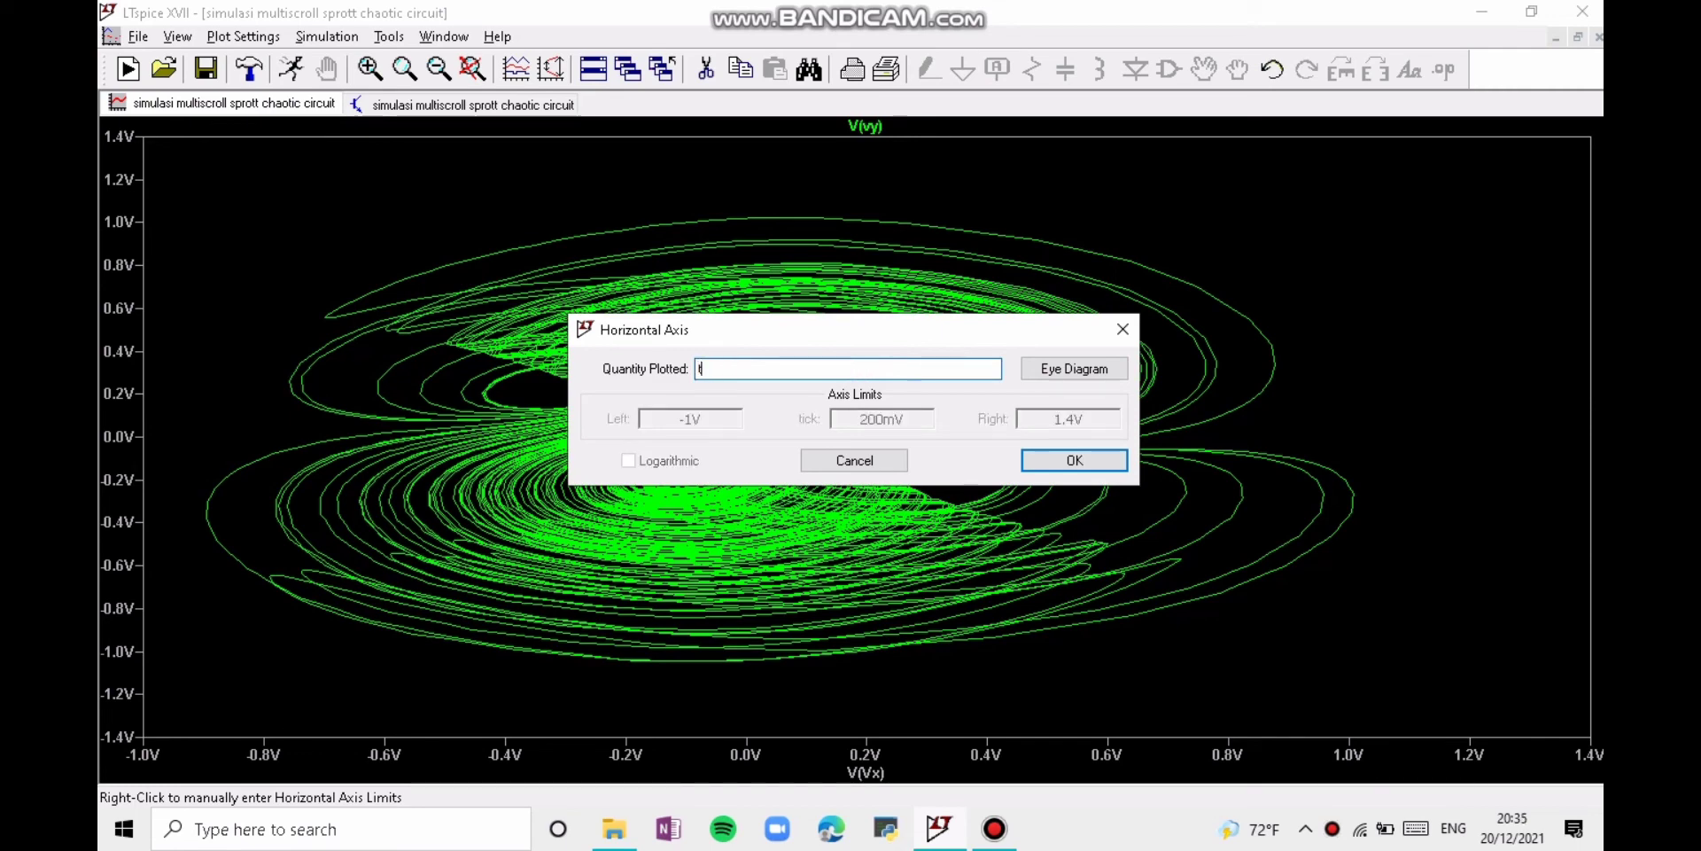
pyautogui.write('ime')
pyautogui.press('Return')
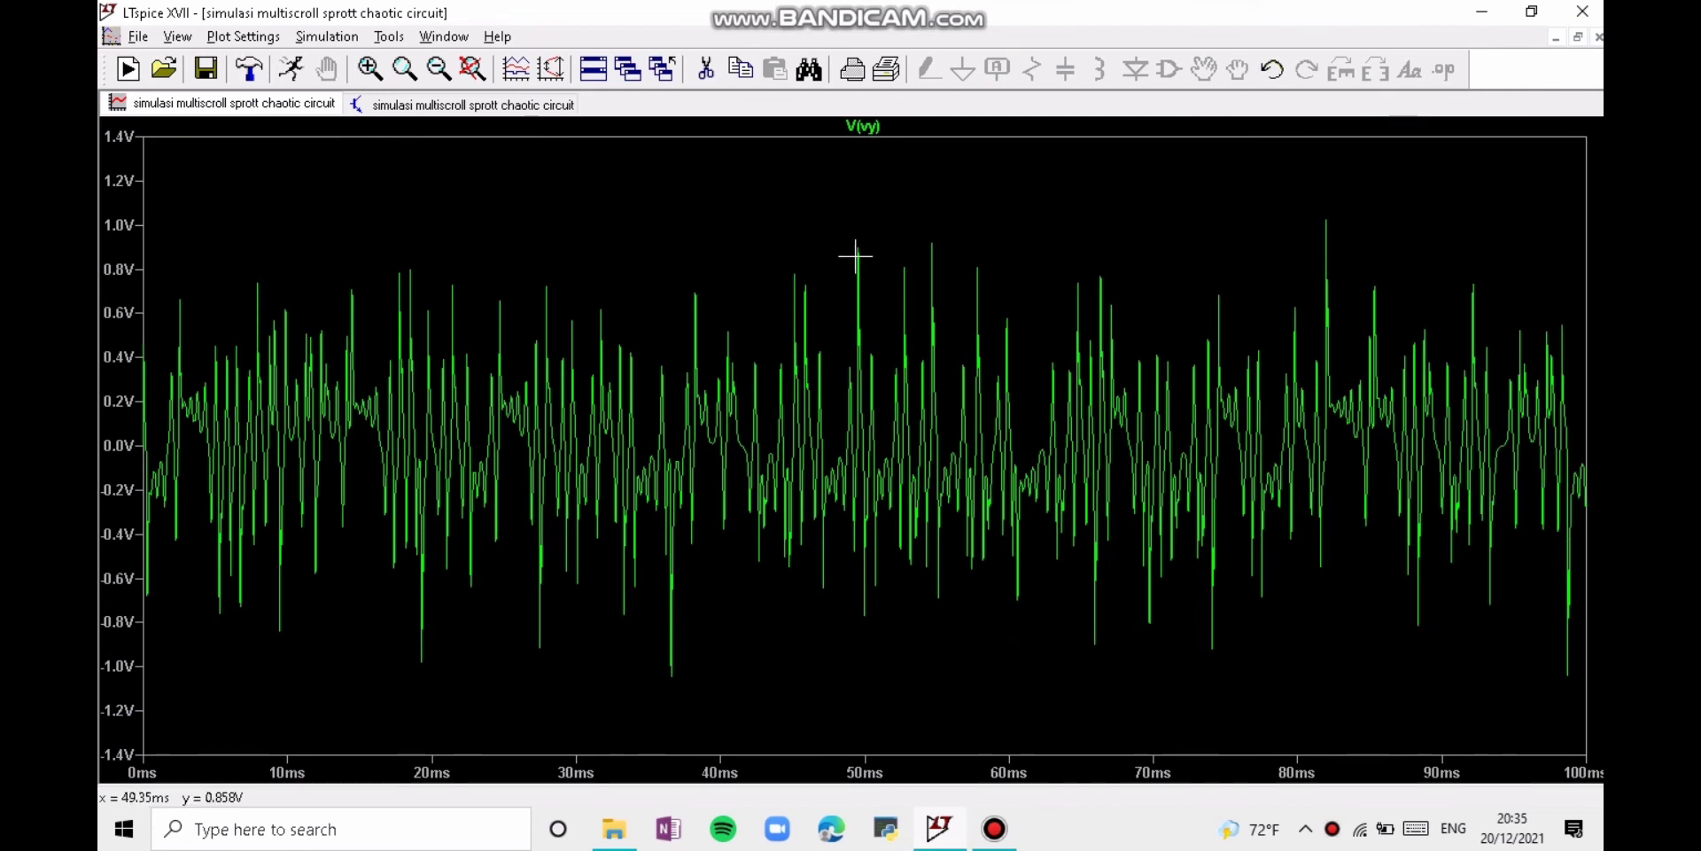
# Step: Change the trace expression to V(vx) and generate an FFT of V(vx) with the default settings
pyautogui.rightClick(866, 130)
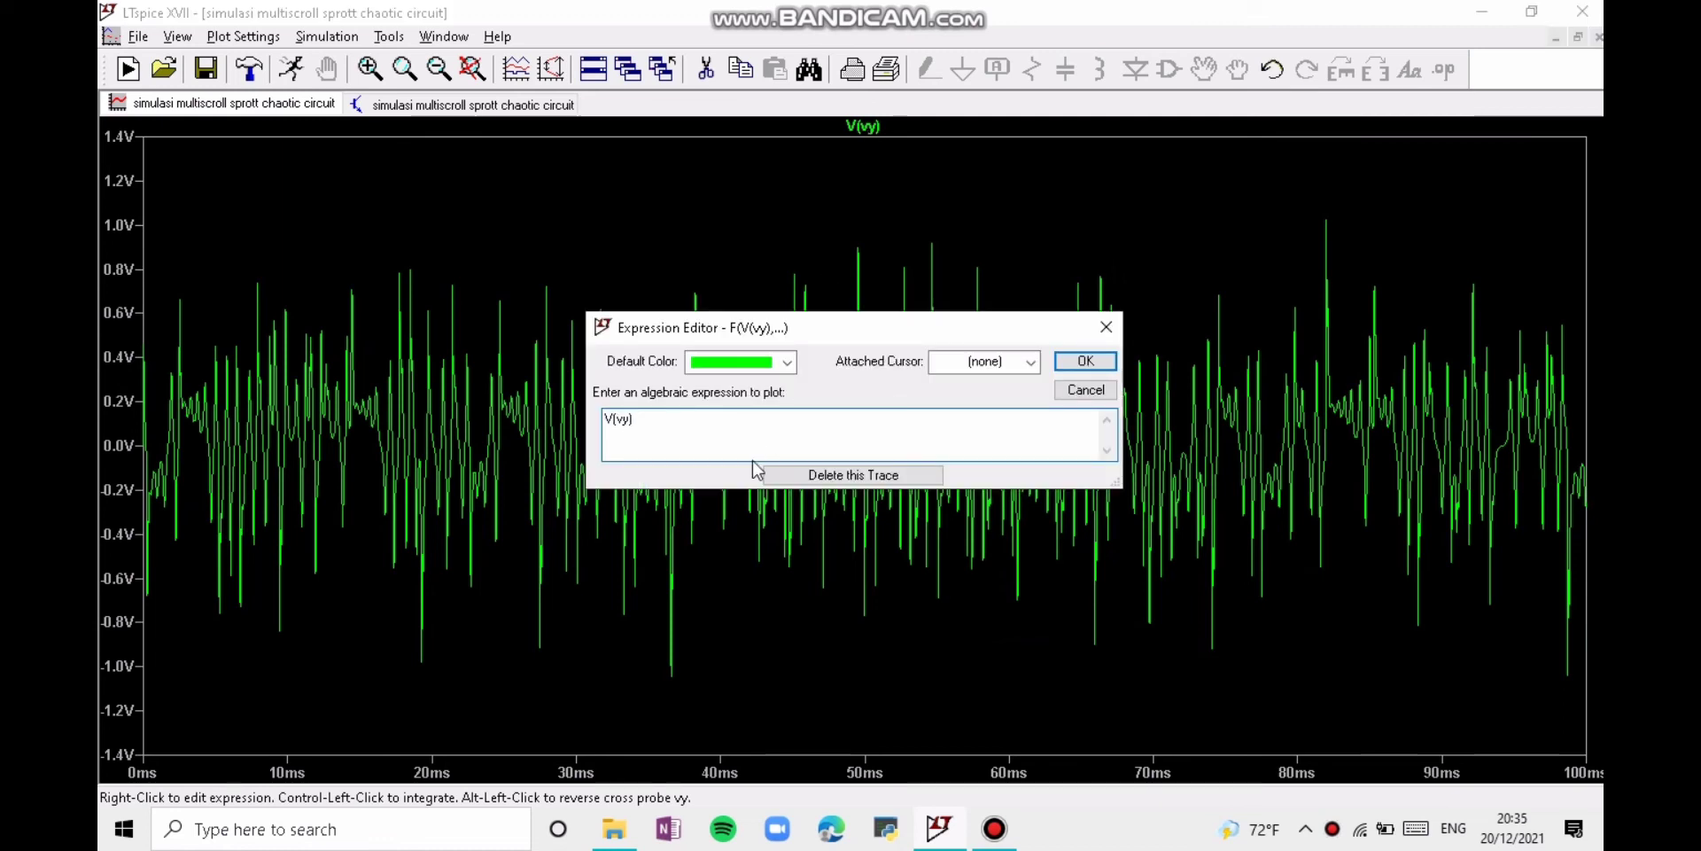
pyautogui.click(628, 419)
pyautogui.press('BackSpace')
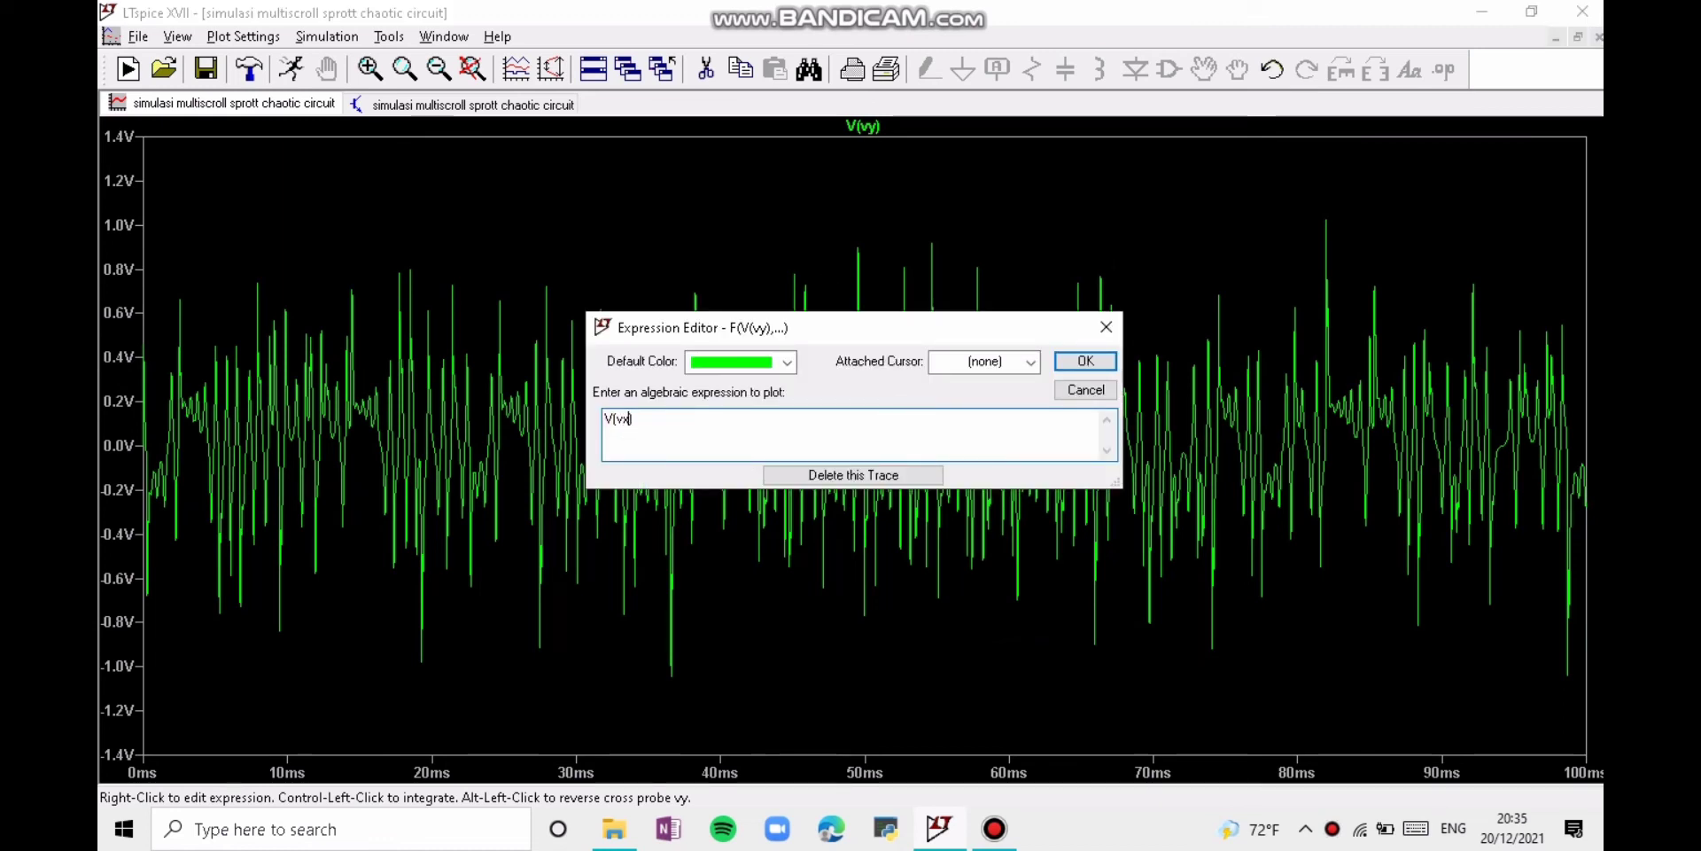
pyautogui.press('Return')
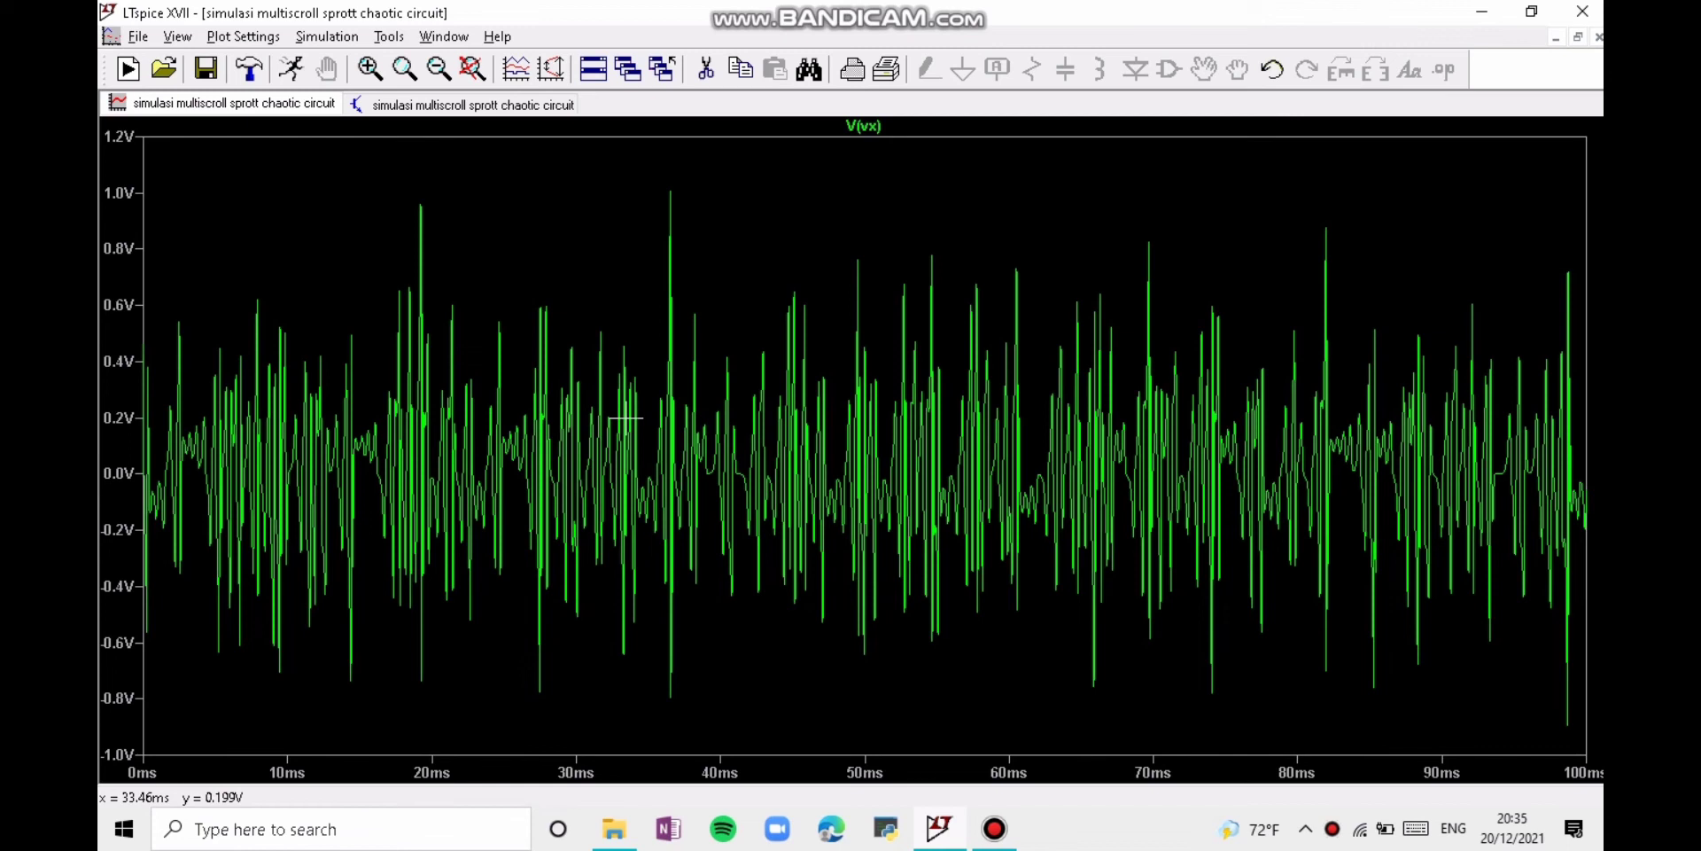
pyautogui.rightClick(482, 265)
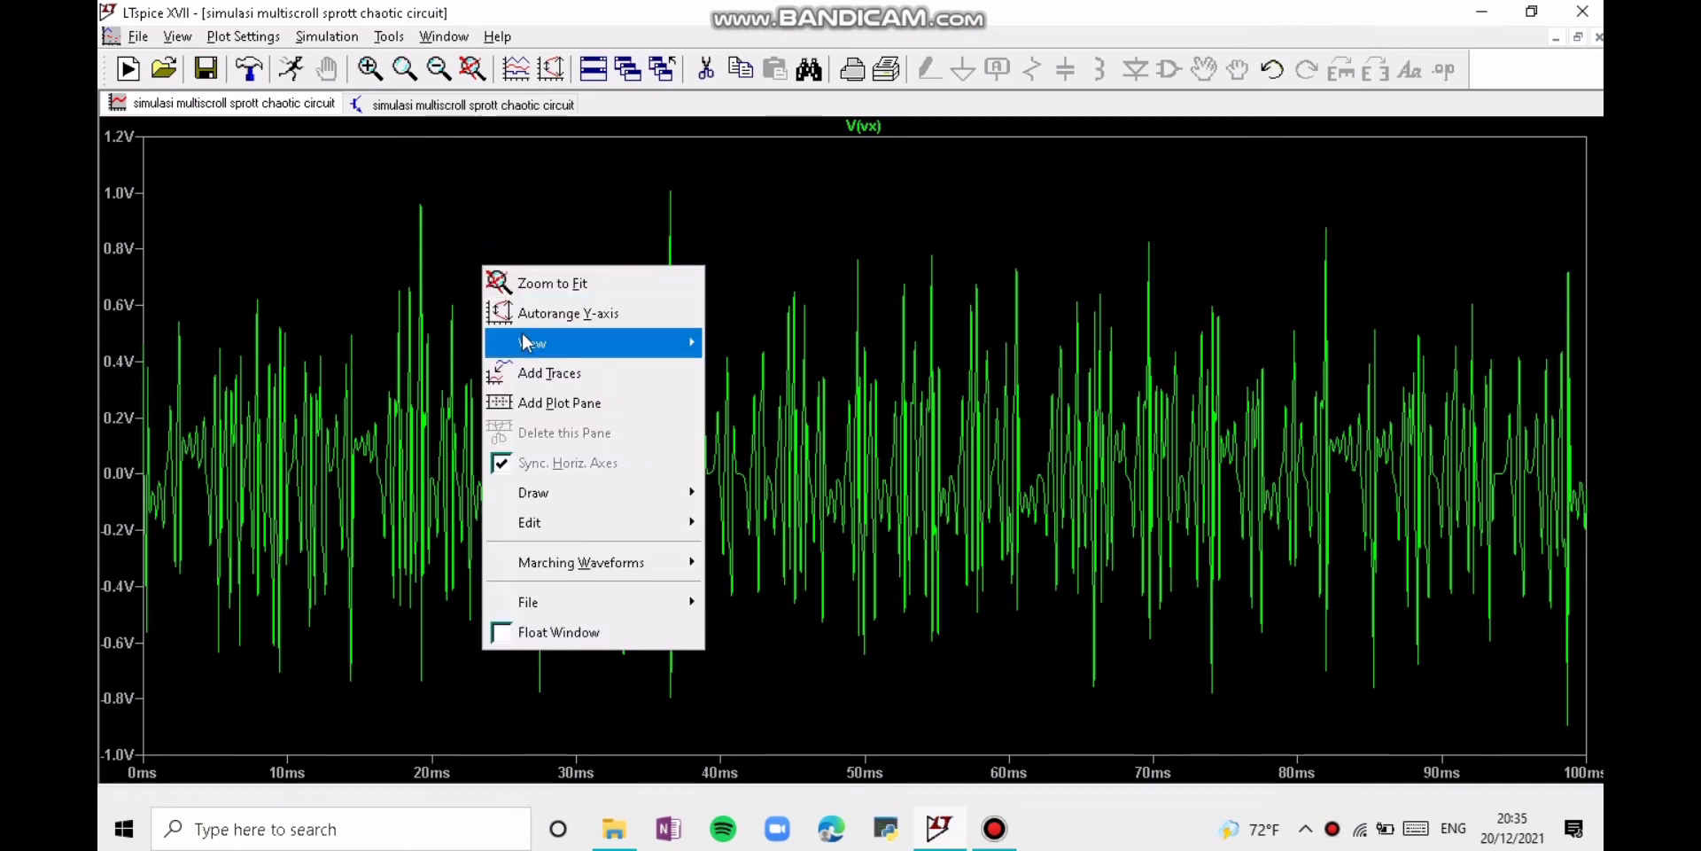
pyautogui.moveTo(527, 344)
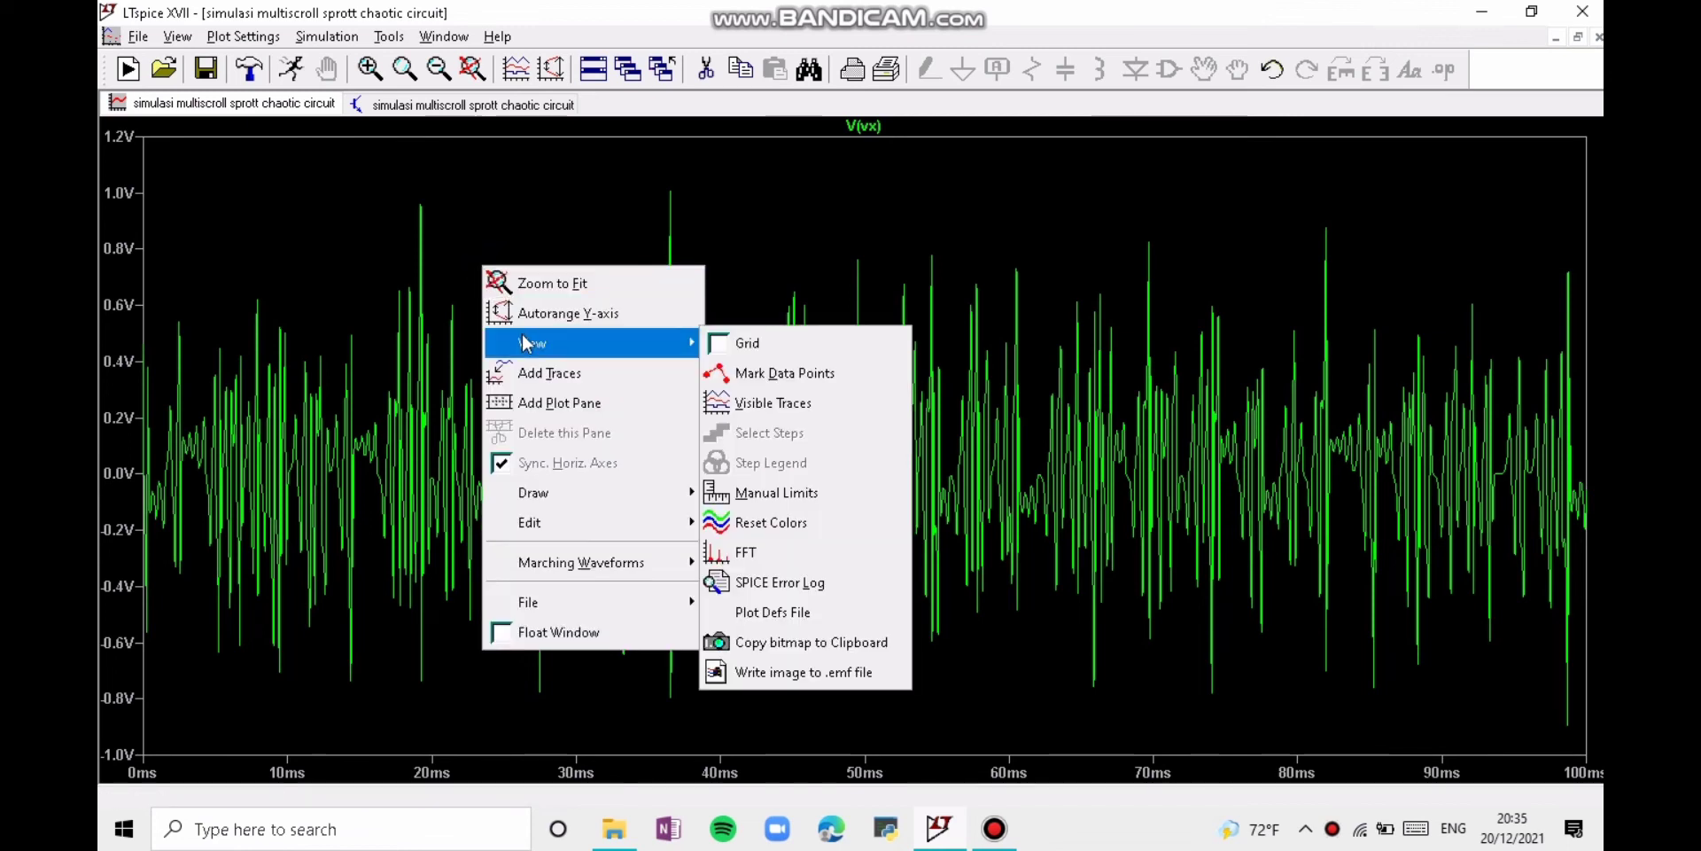
pyautogui.click(760, 545)
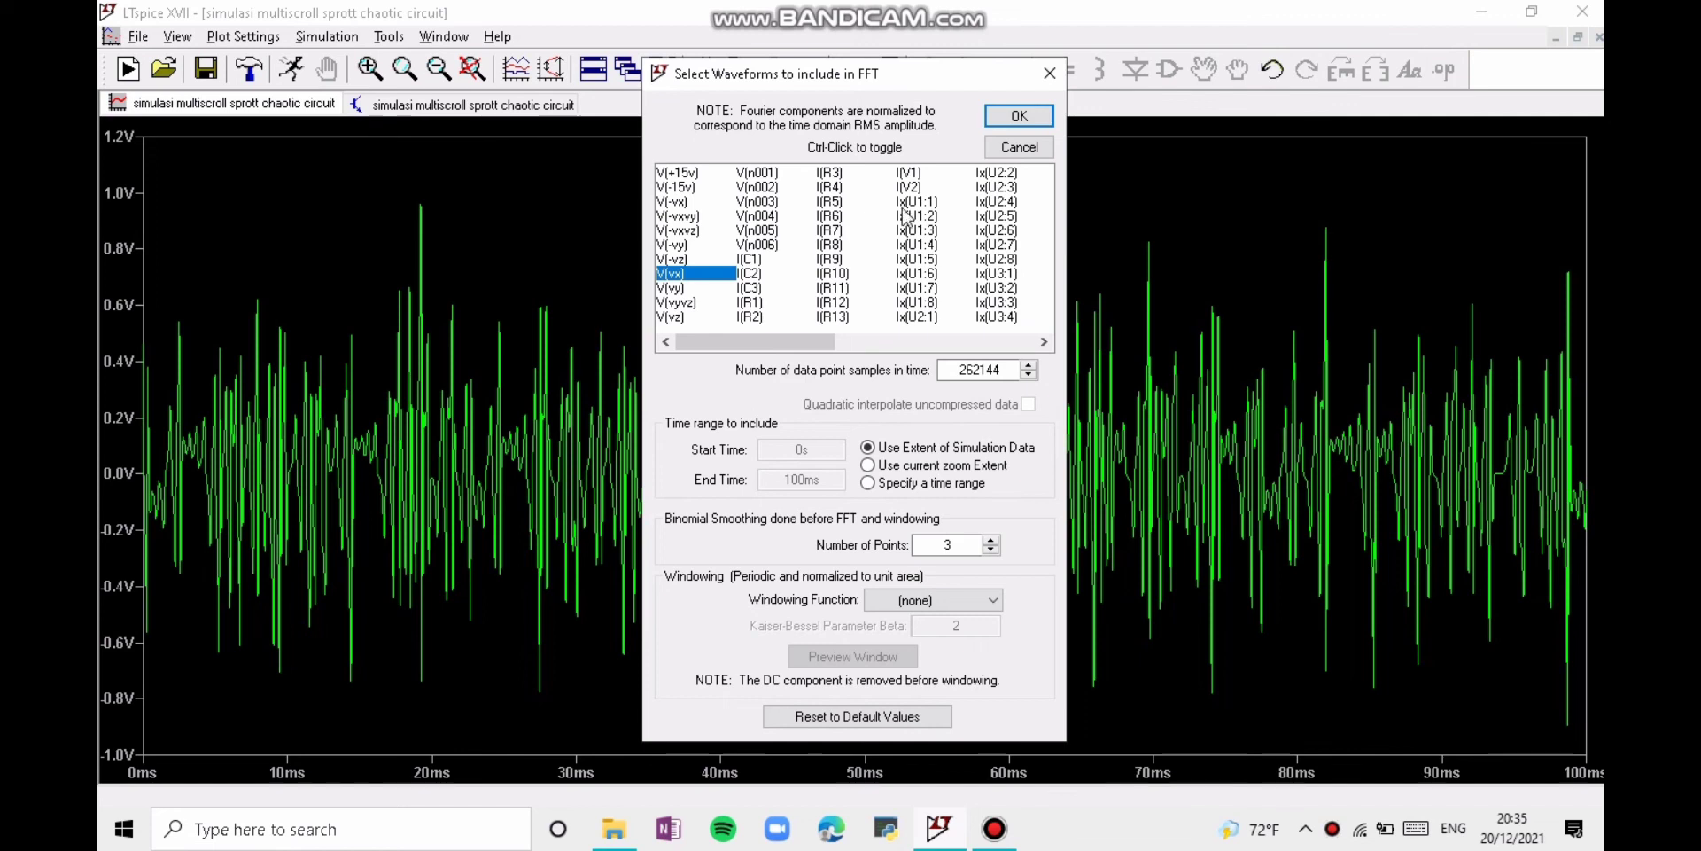
pyautogui.click(1017, 120)
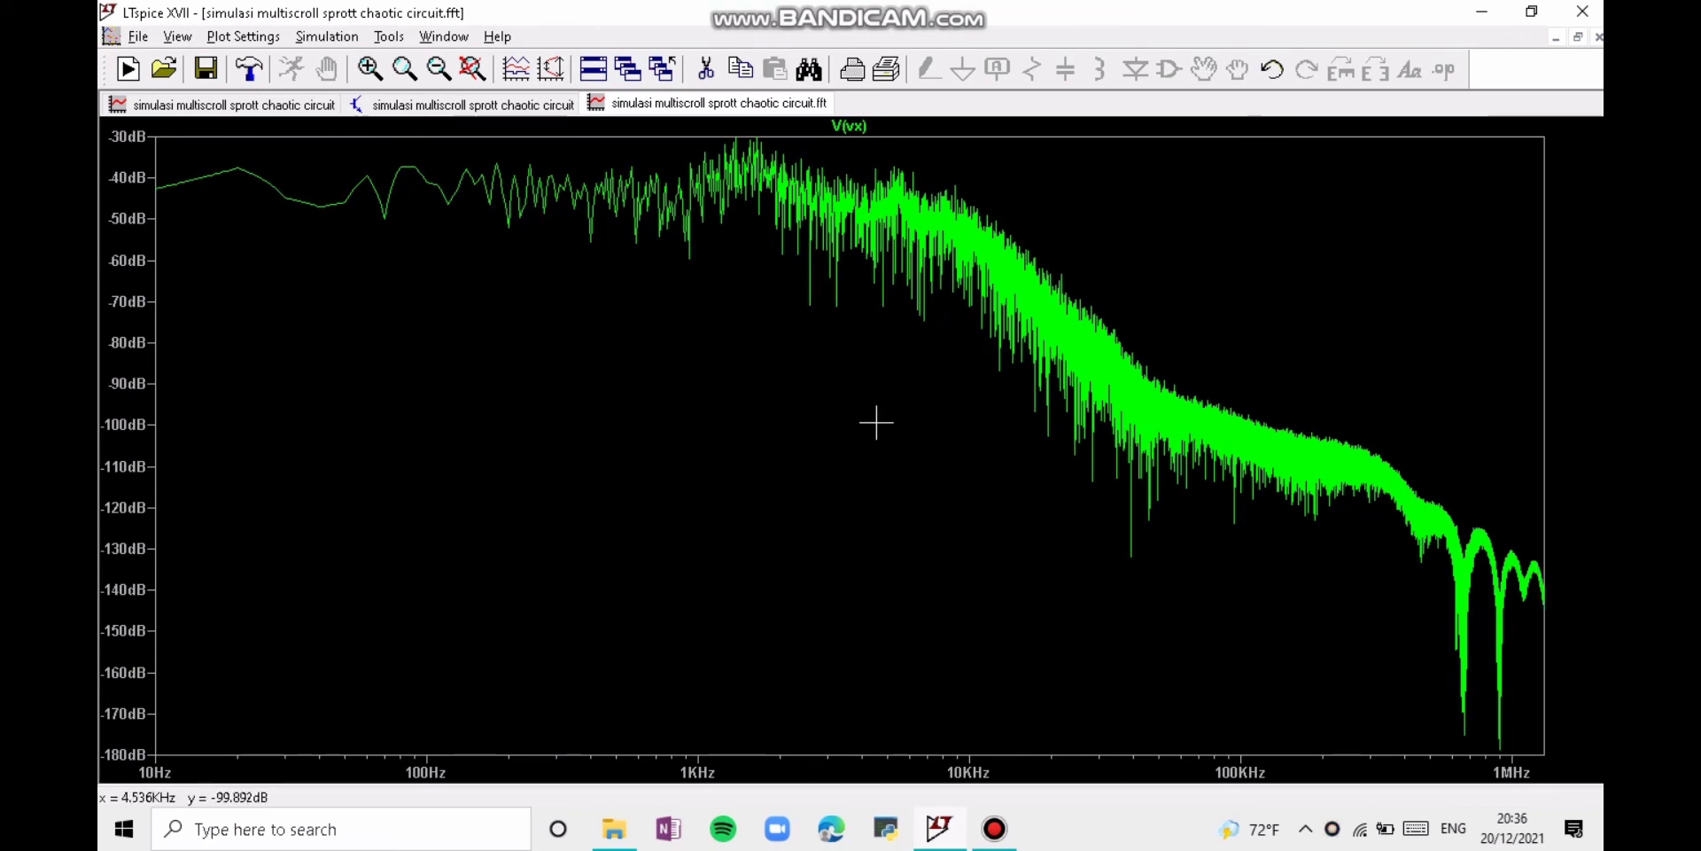
# Step: Return to the time-domain waveform plot, change its trace to V(vy) and generate the FFT of V(vy) with the default settings
pyautogui.click(301, 105)
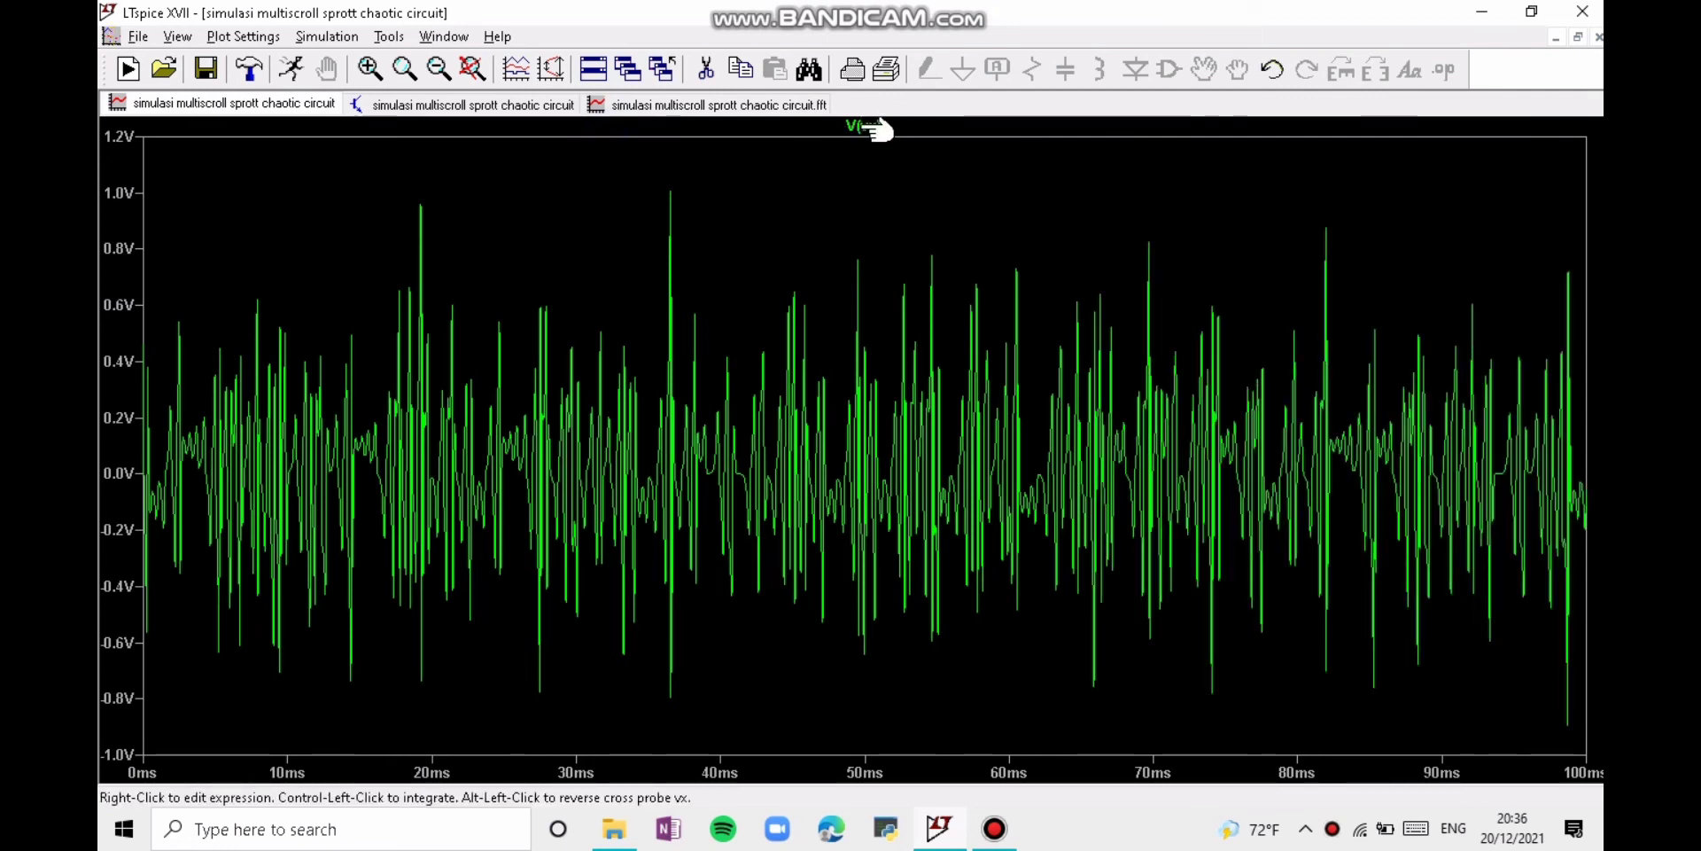
pyautogui.rightClick(864, 126)
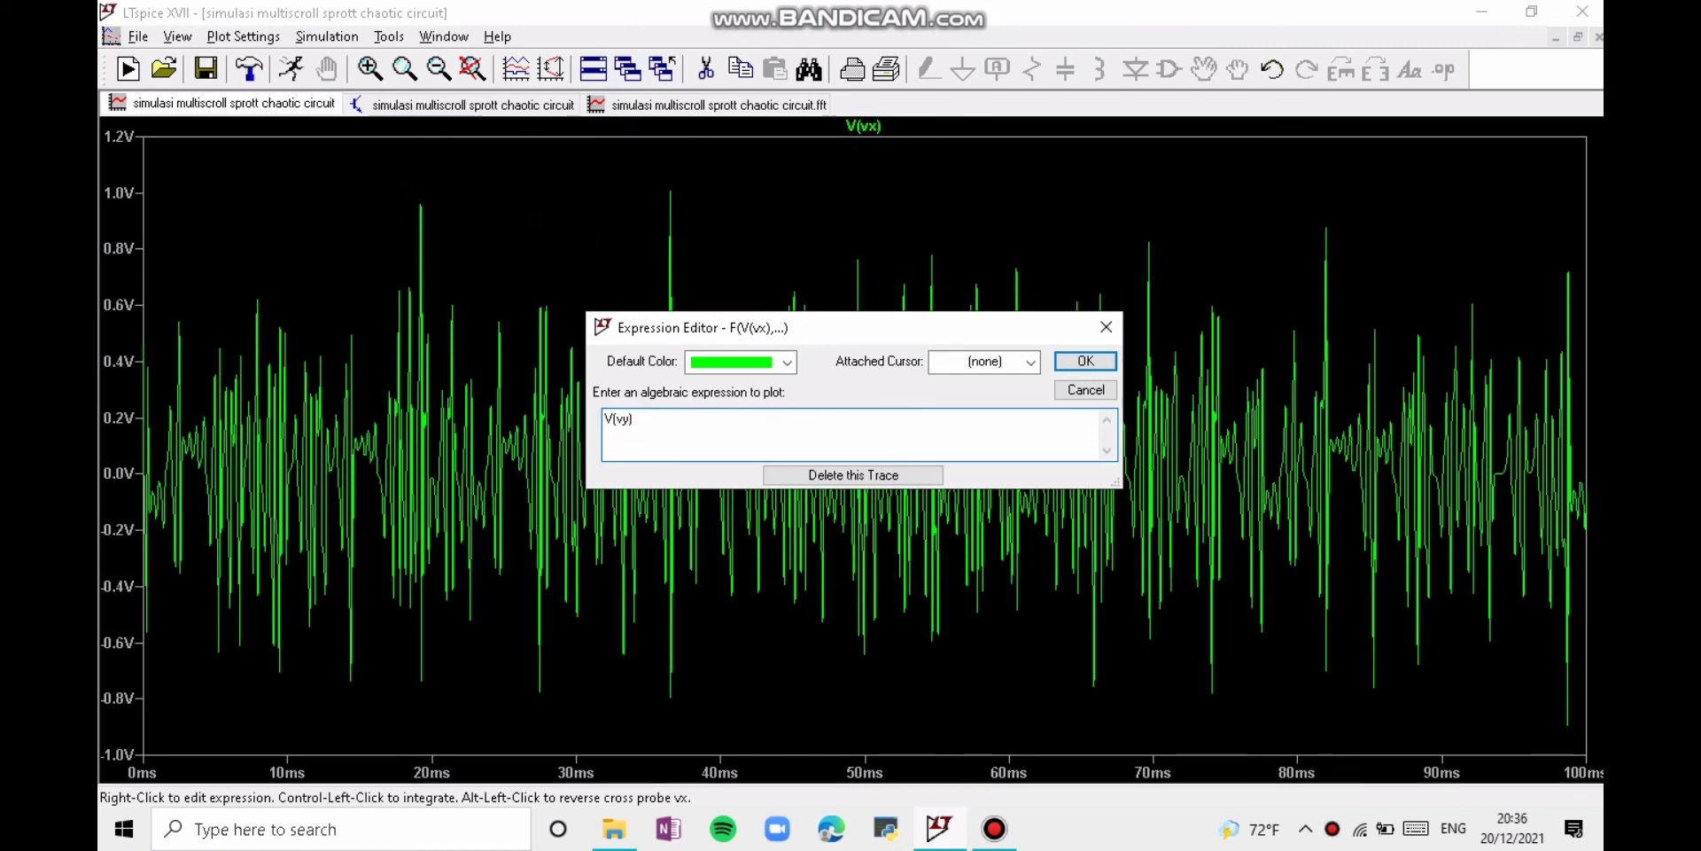
pyautogui.press('Return')
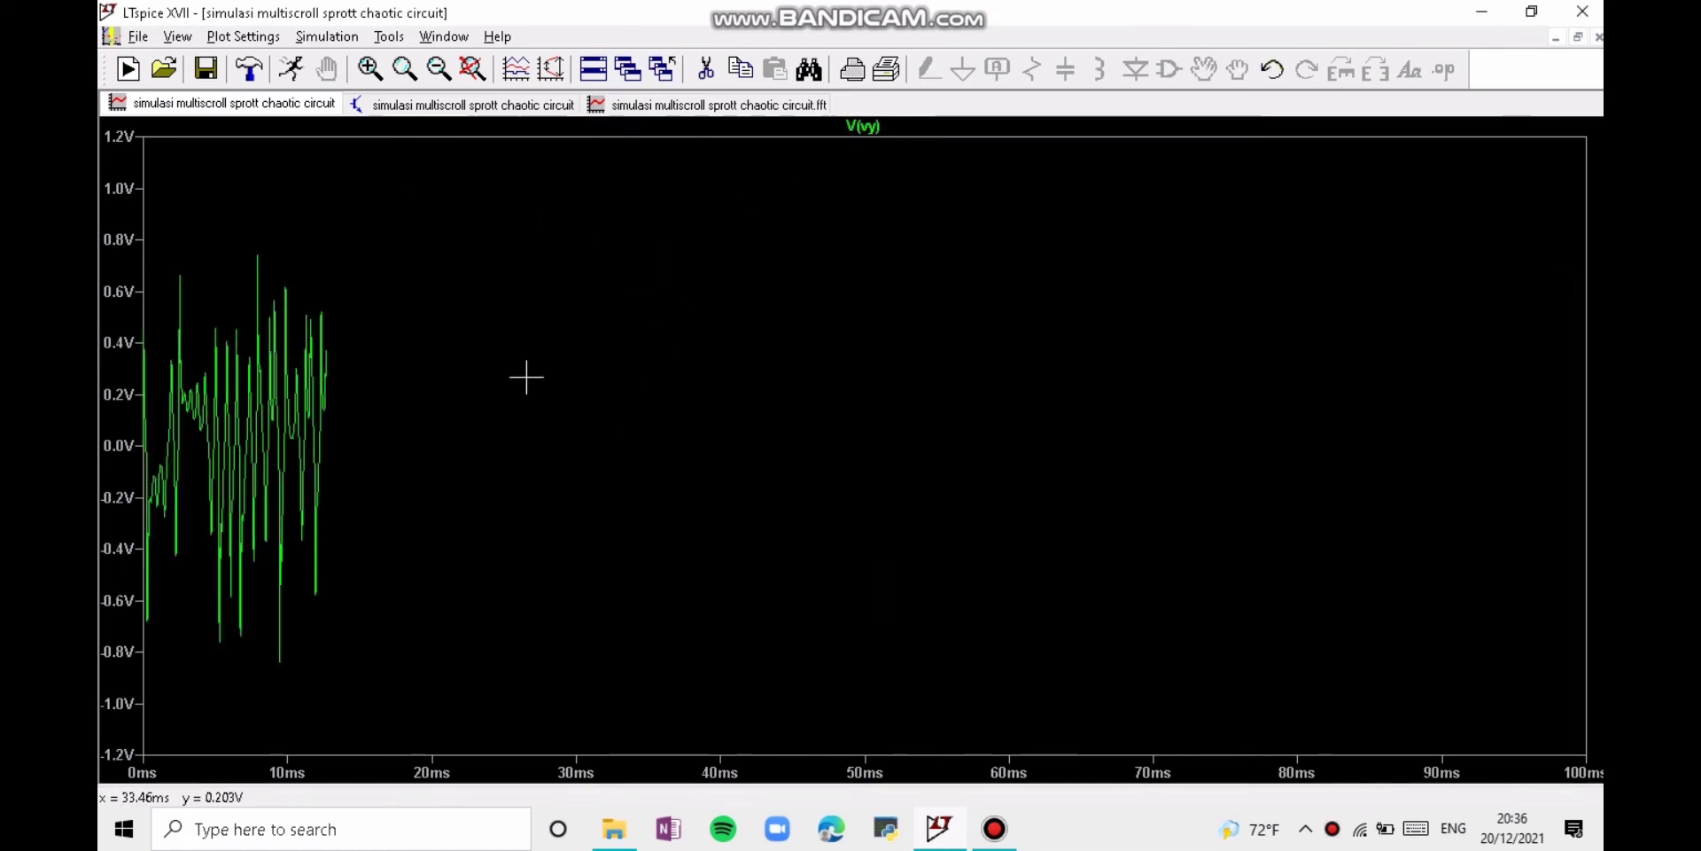
pyautogui.rightClick(588, 269)
pyautogui.moveTo(691, 348)
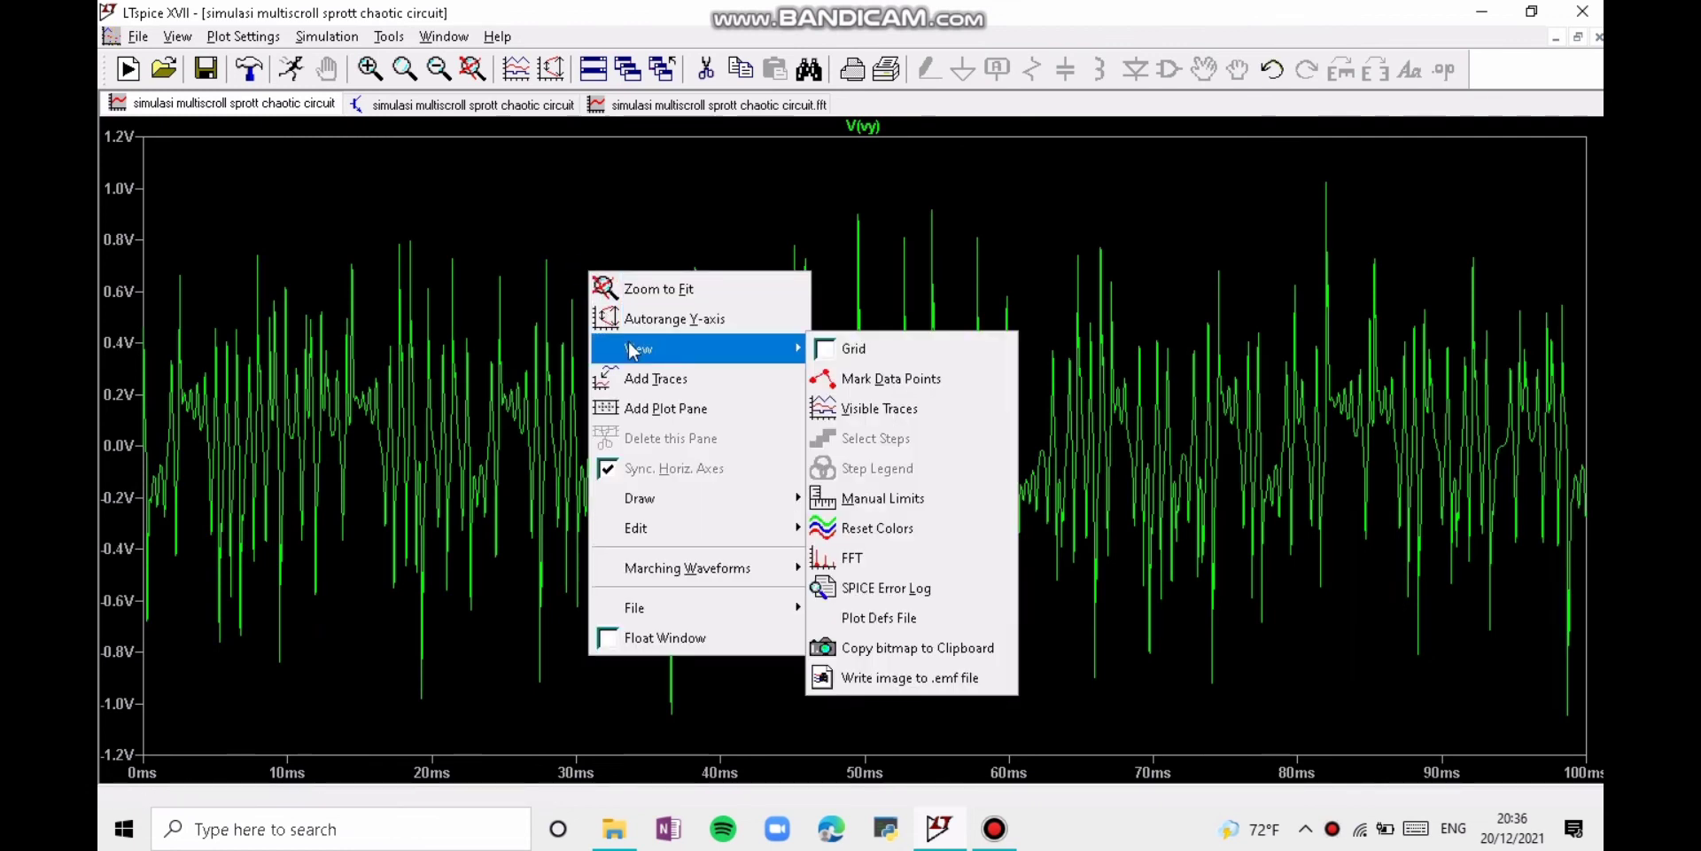
pyautogui.click(894, 554)
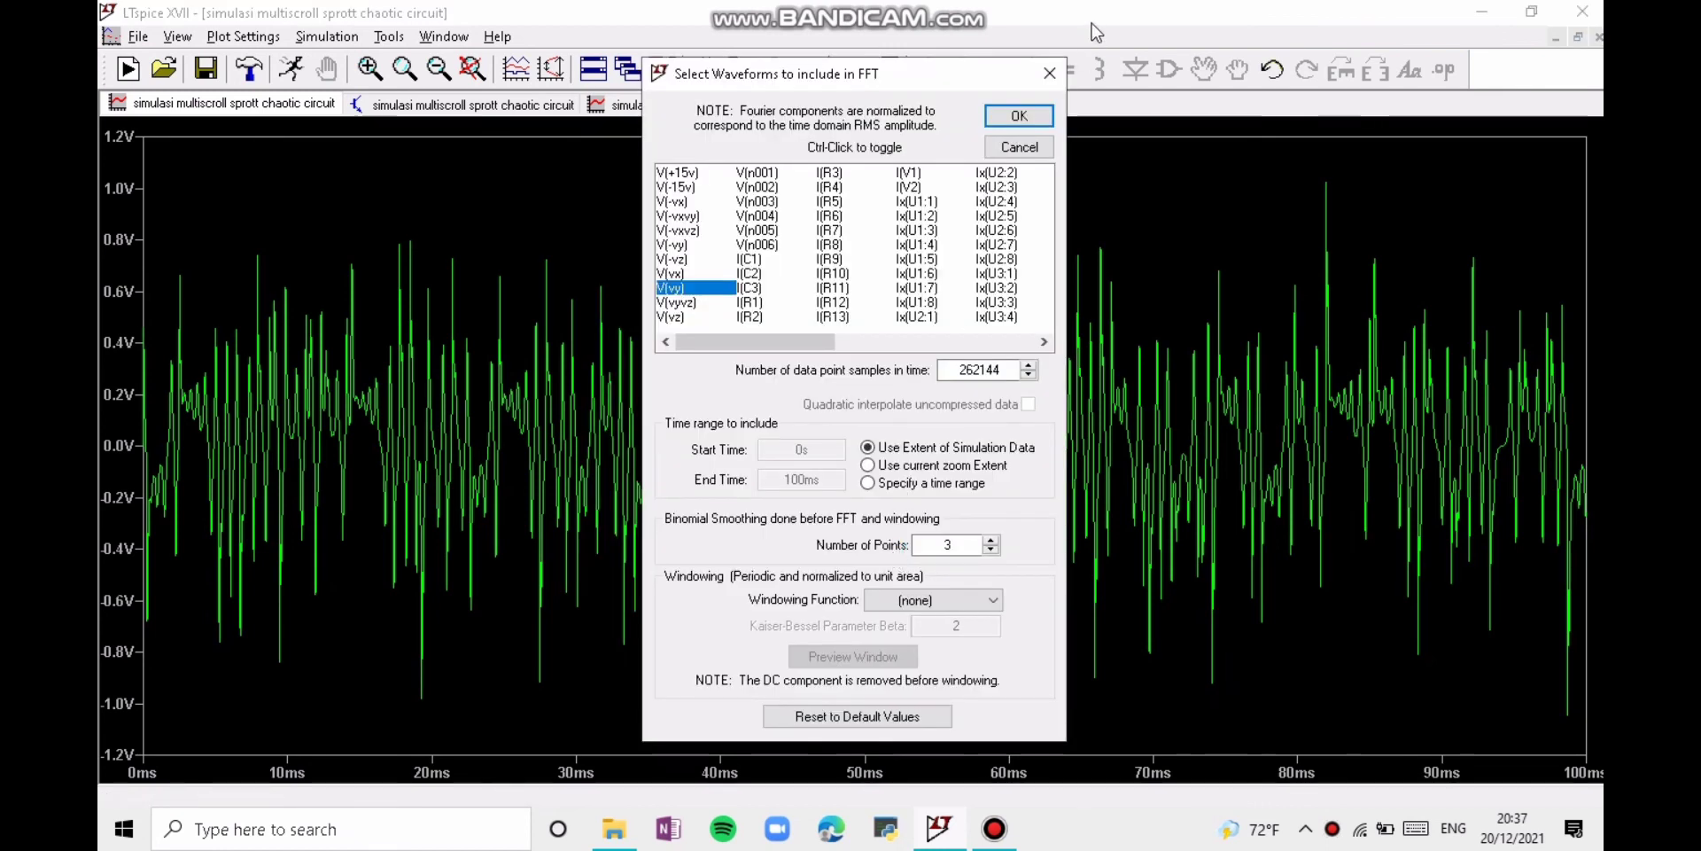
pyautogui.click(1018, 116)
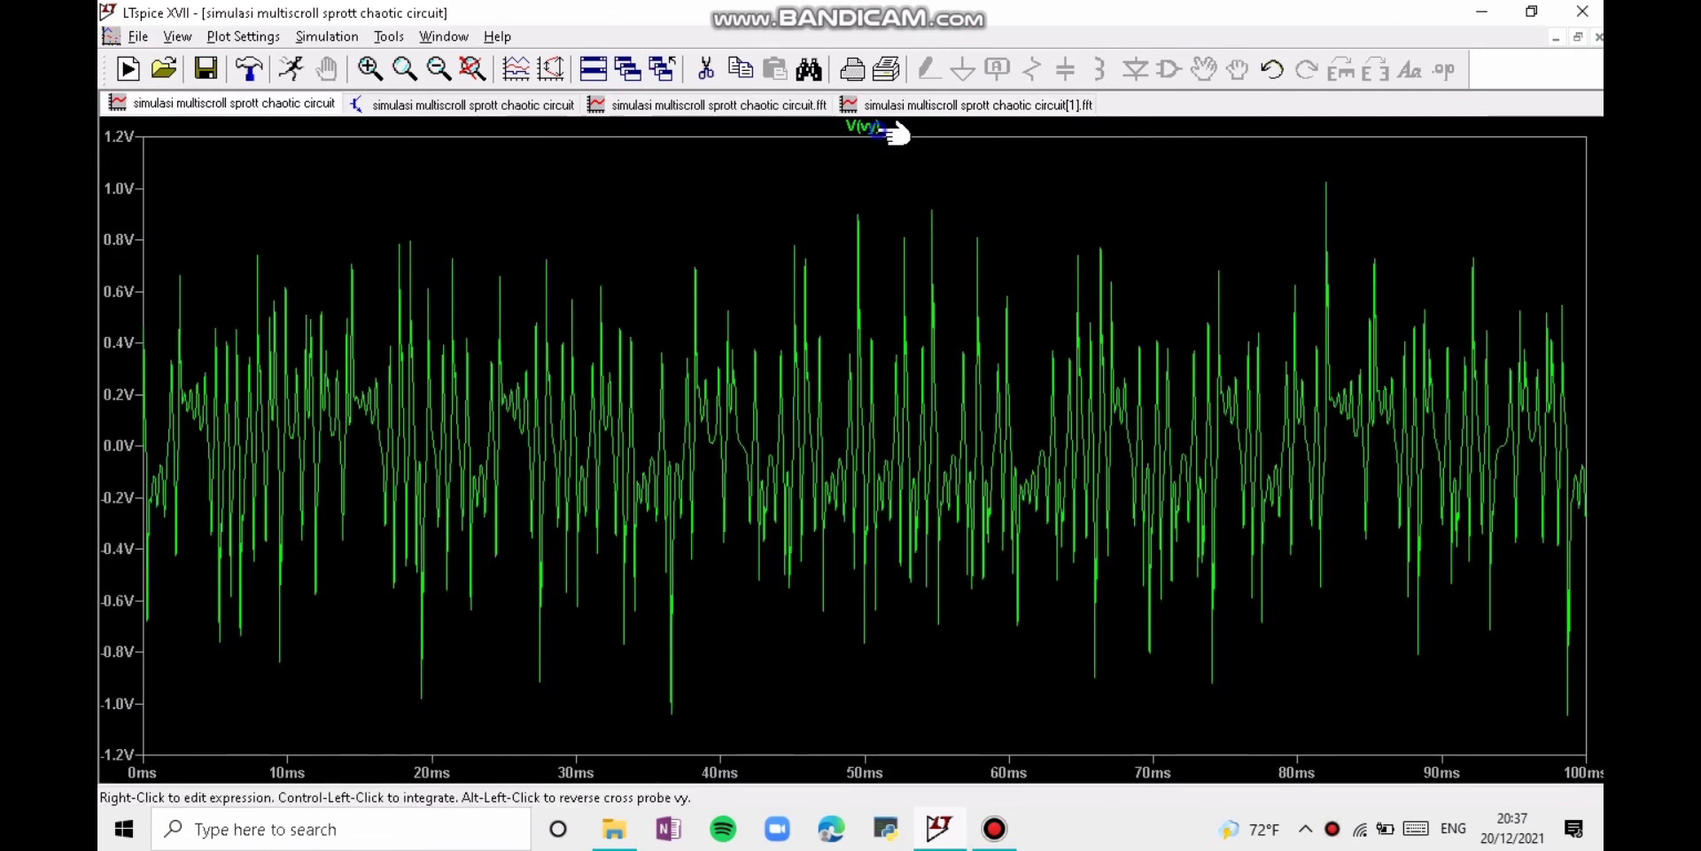
# Step: Change the time-domain trace expression to V(vz) and generate an FFT of V(vz) with the default settings
pyautogui.rightClick(877, 127)
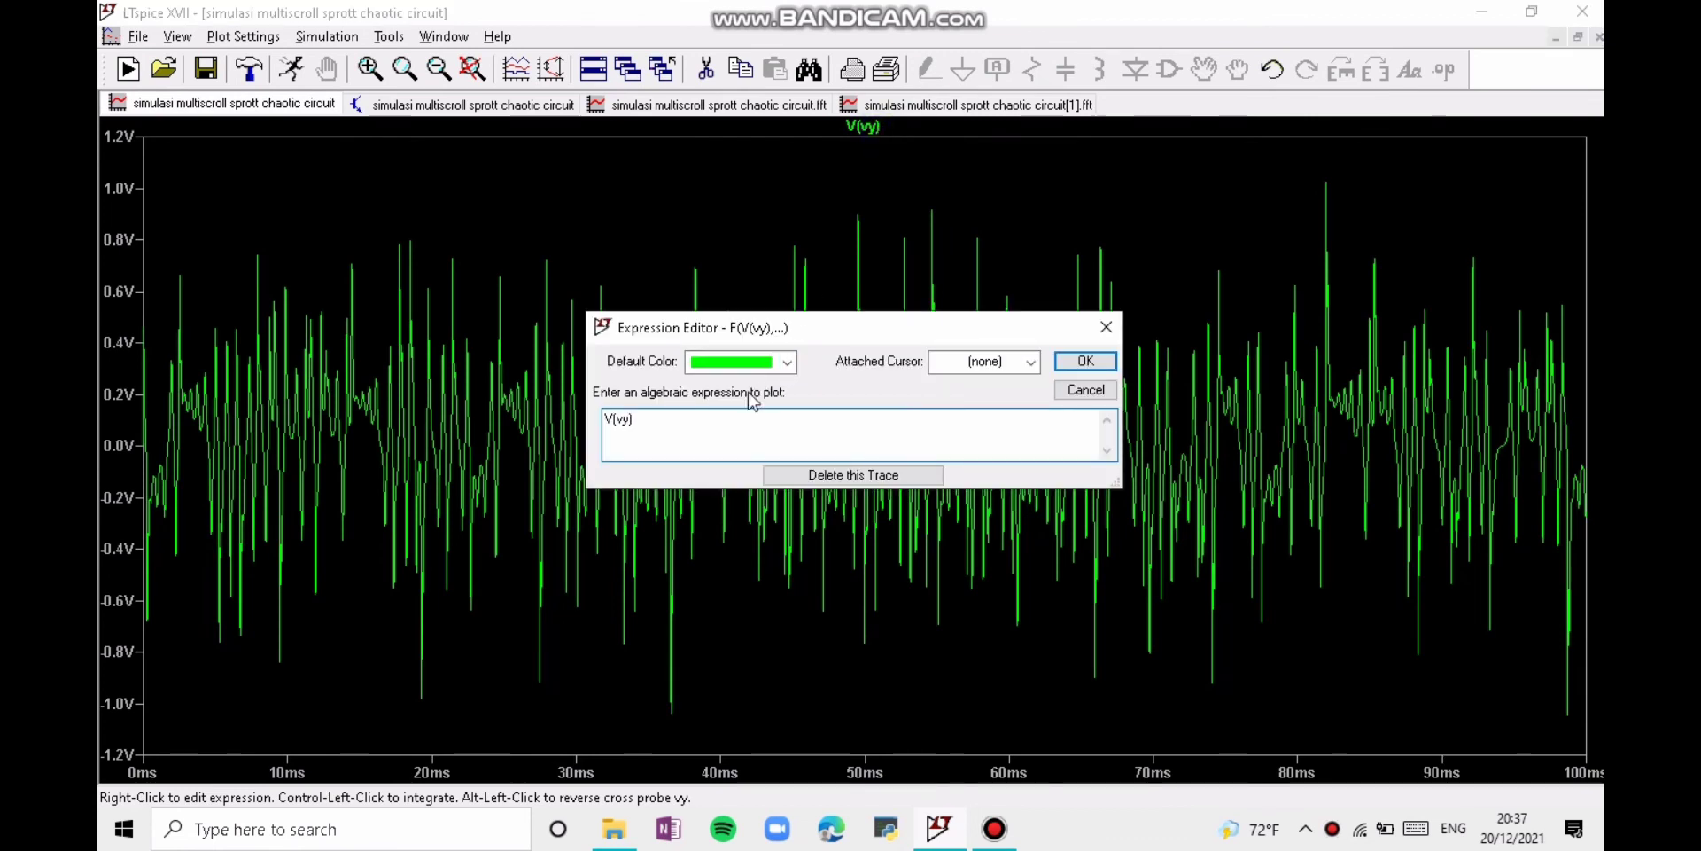
pyautogui.click(629, 419)
pyautogui.press('Return')
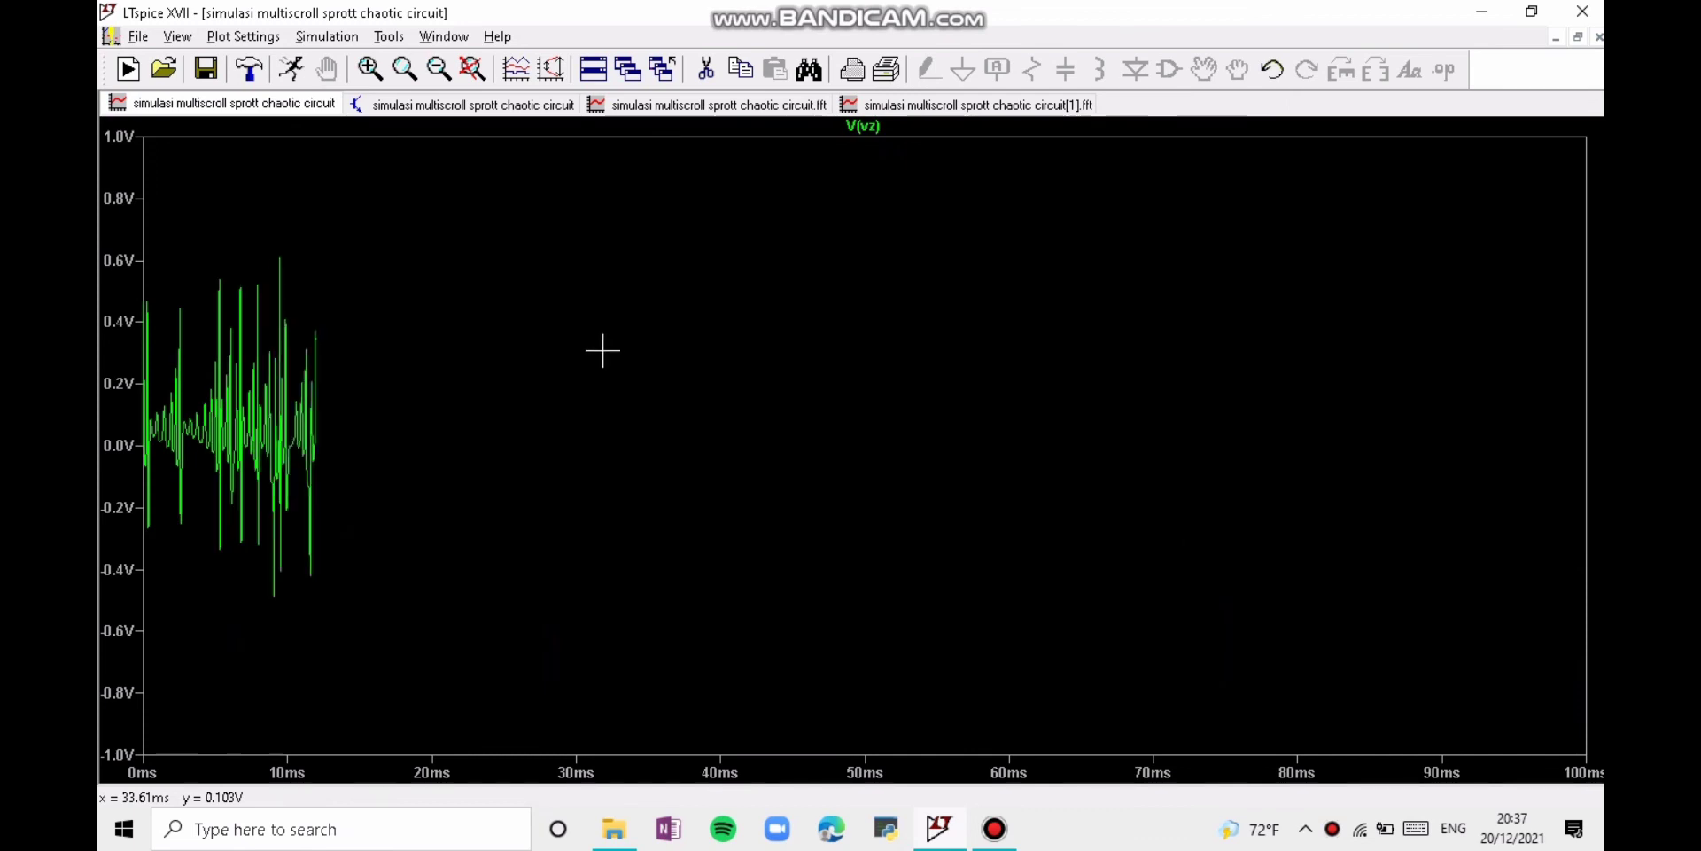
pyautogui.rightClick(602, 350)
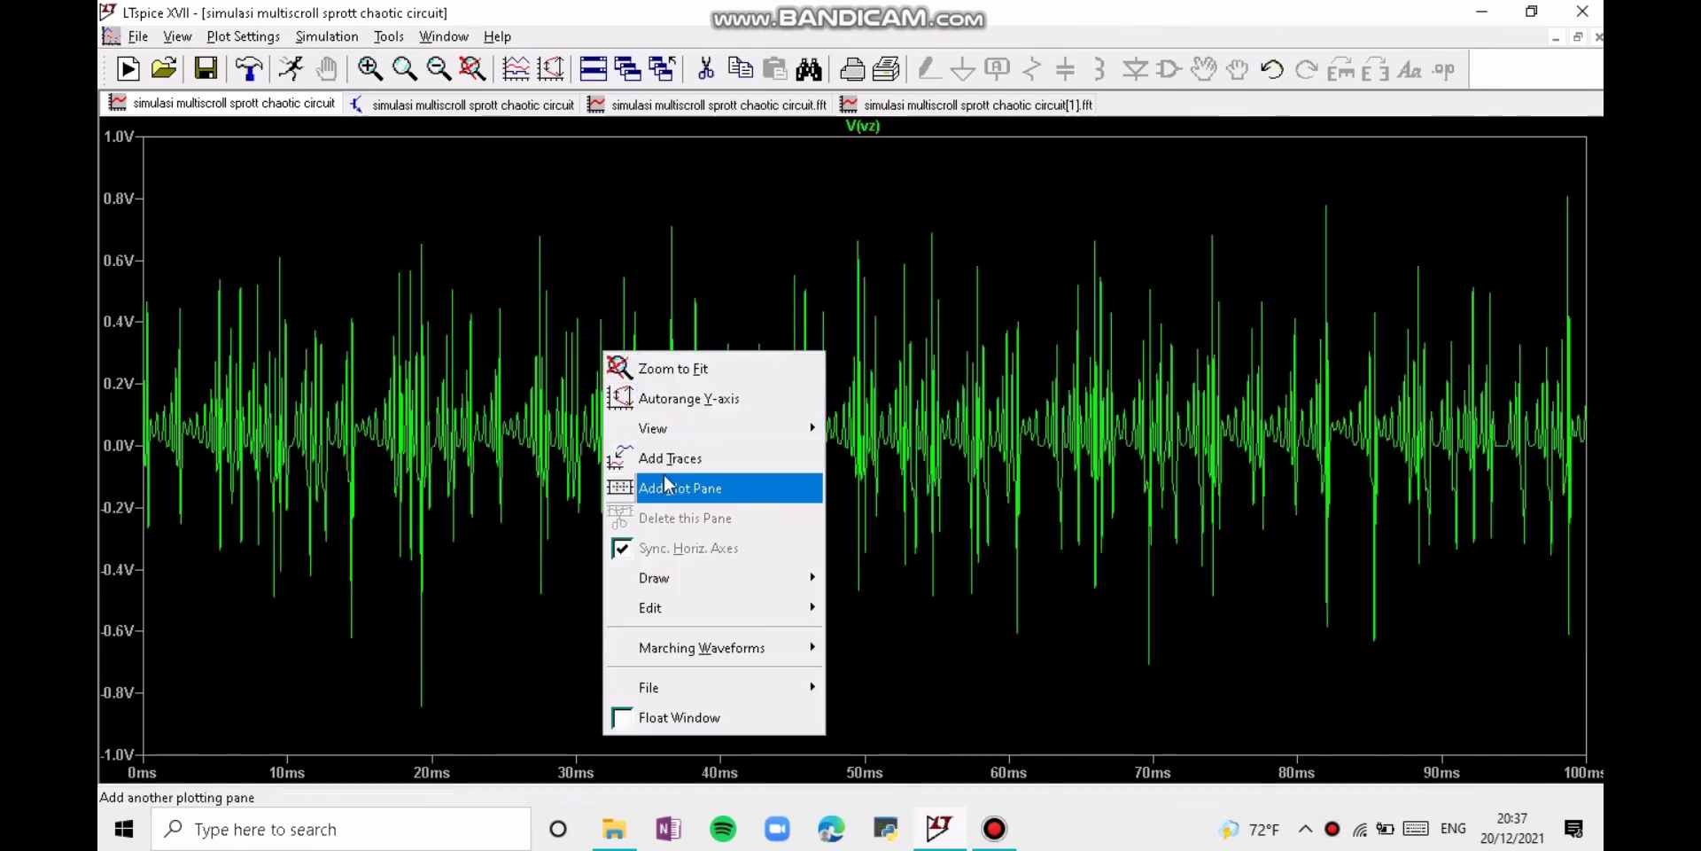
pyautogui.moveTo(659, 438)
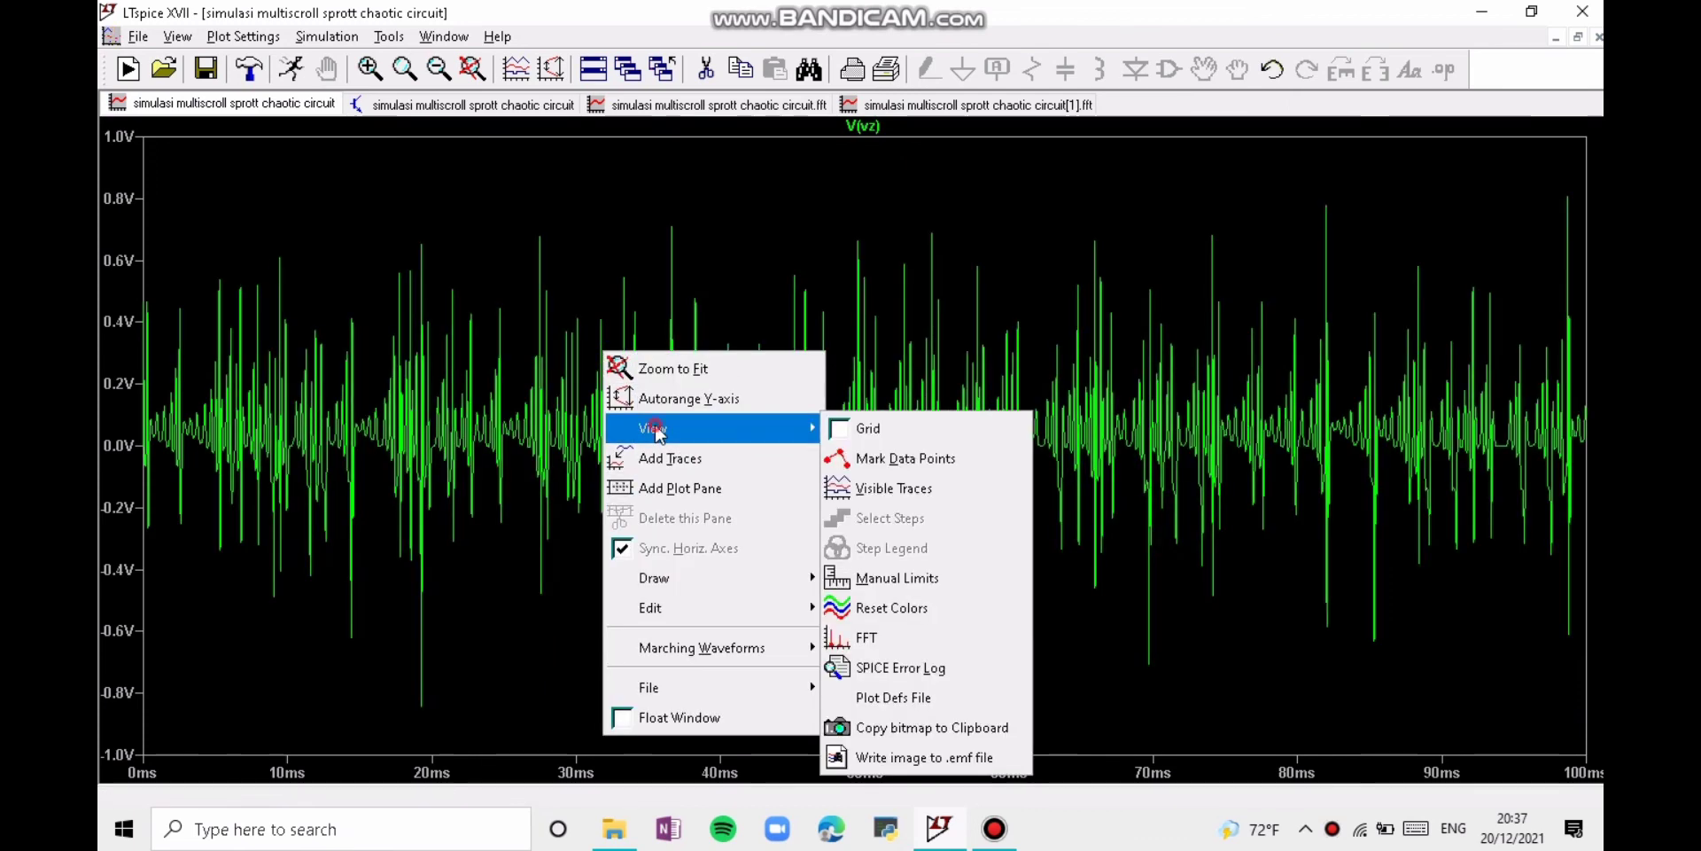
pyautogui.click(888, 632)
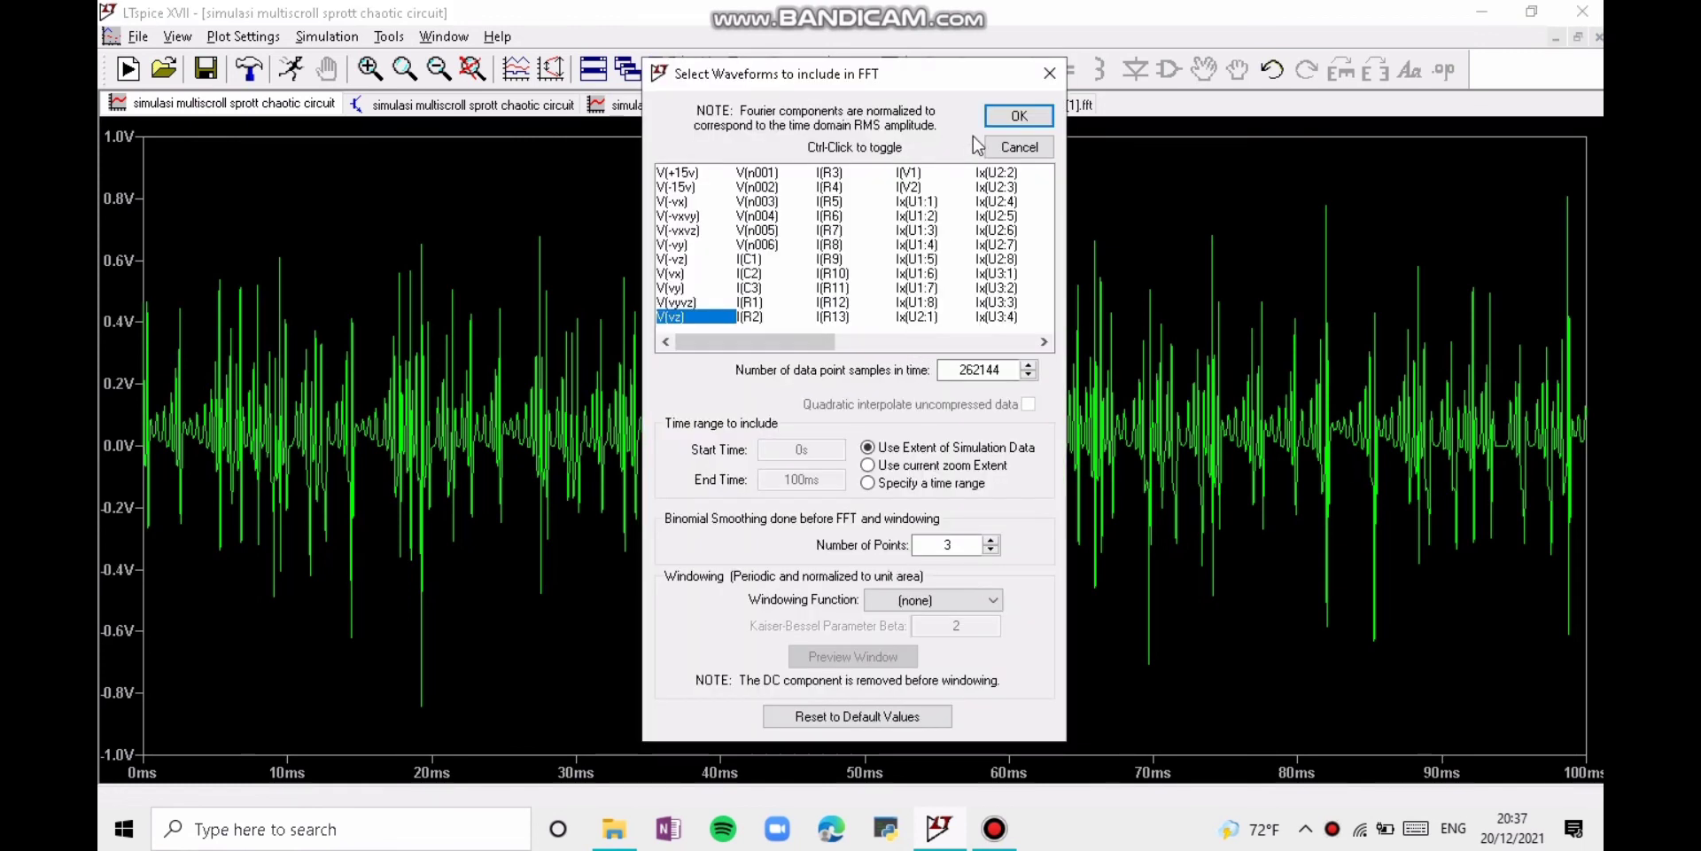
pyautogui.click(1018, 116)
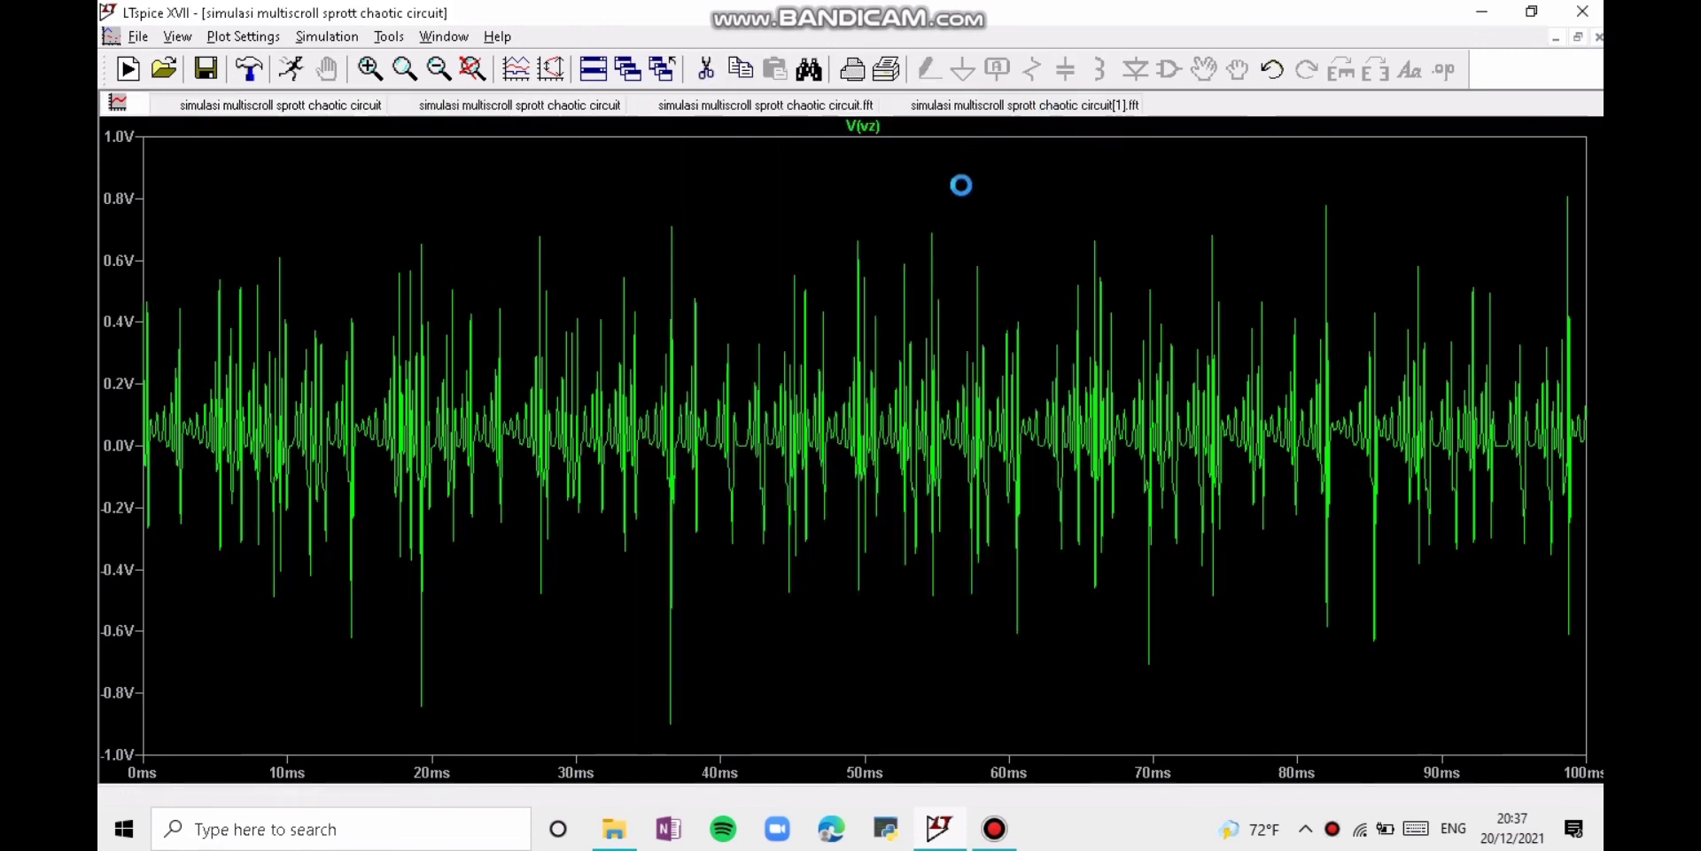